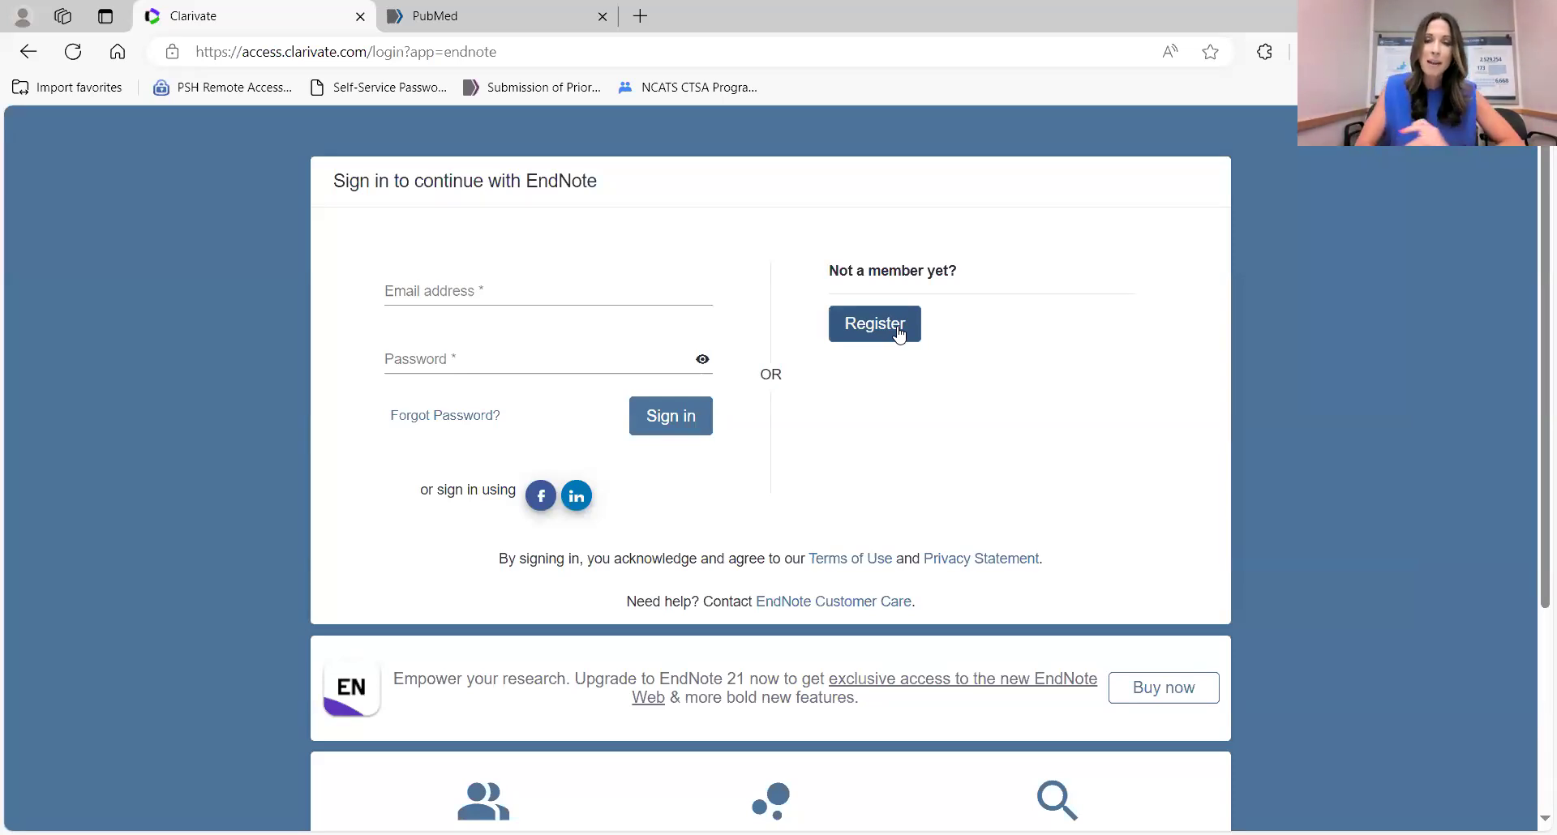
Sign in to EndNote Online with the saved account e-mail address and the account password.
left_click(637, 288)
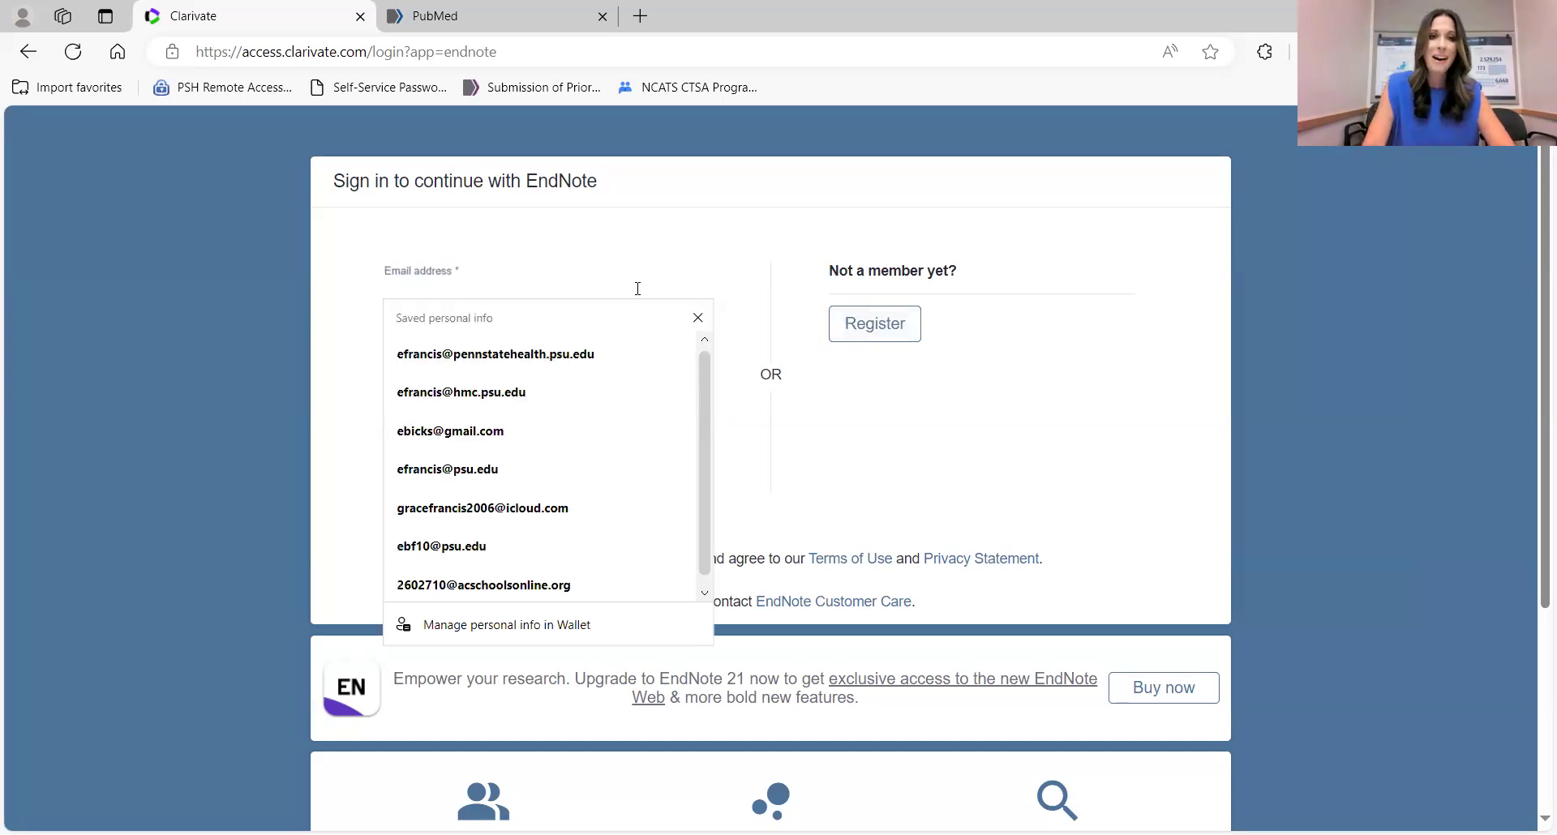
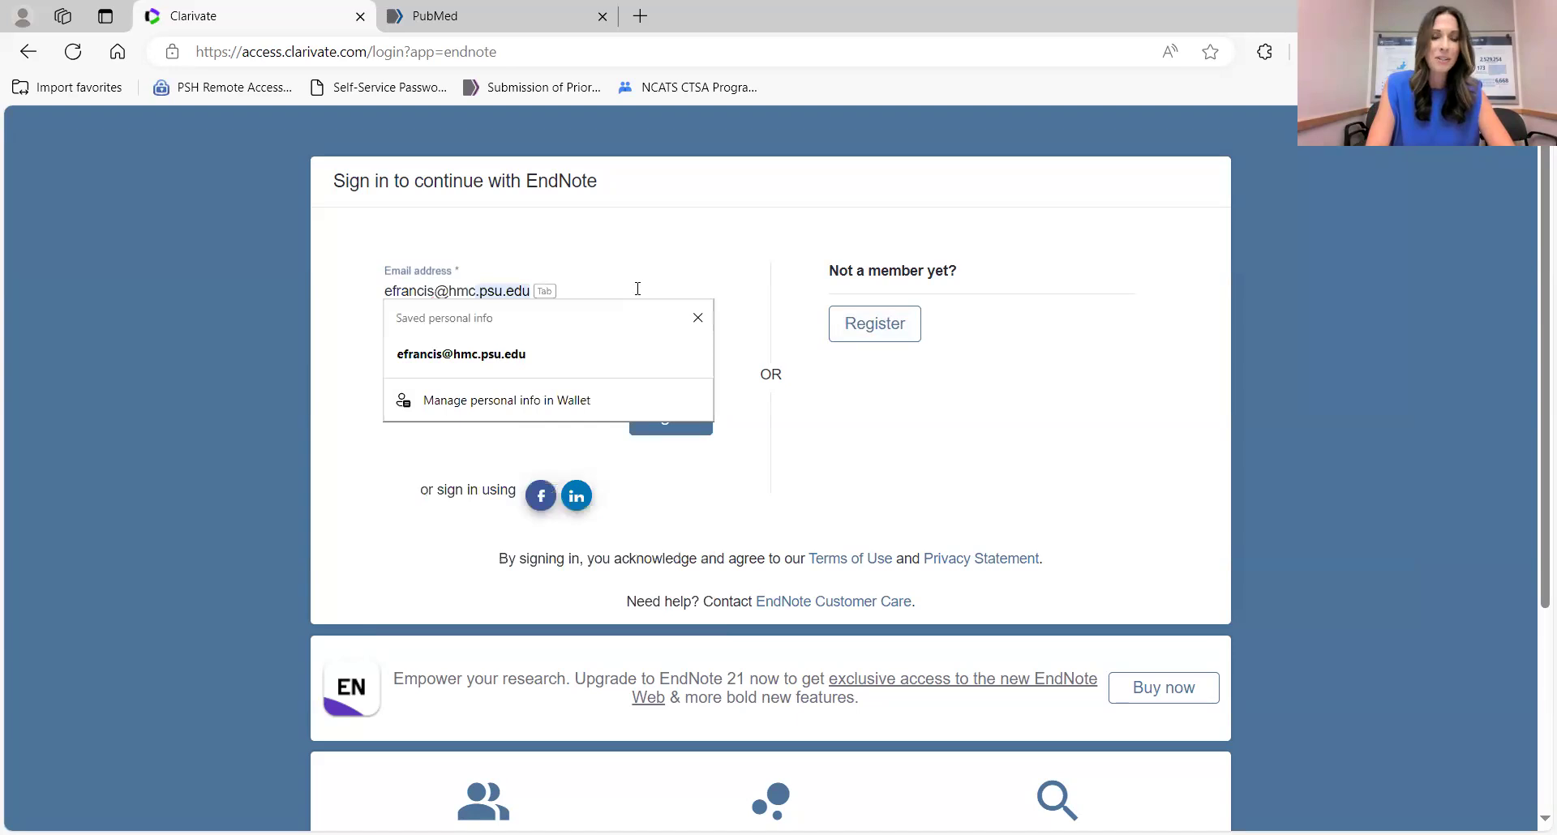
key("Tab")
key("Return")
type("•••••••••")
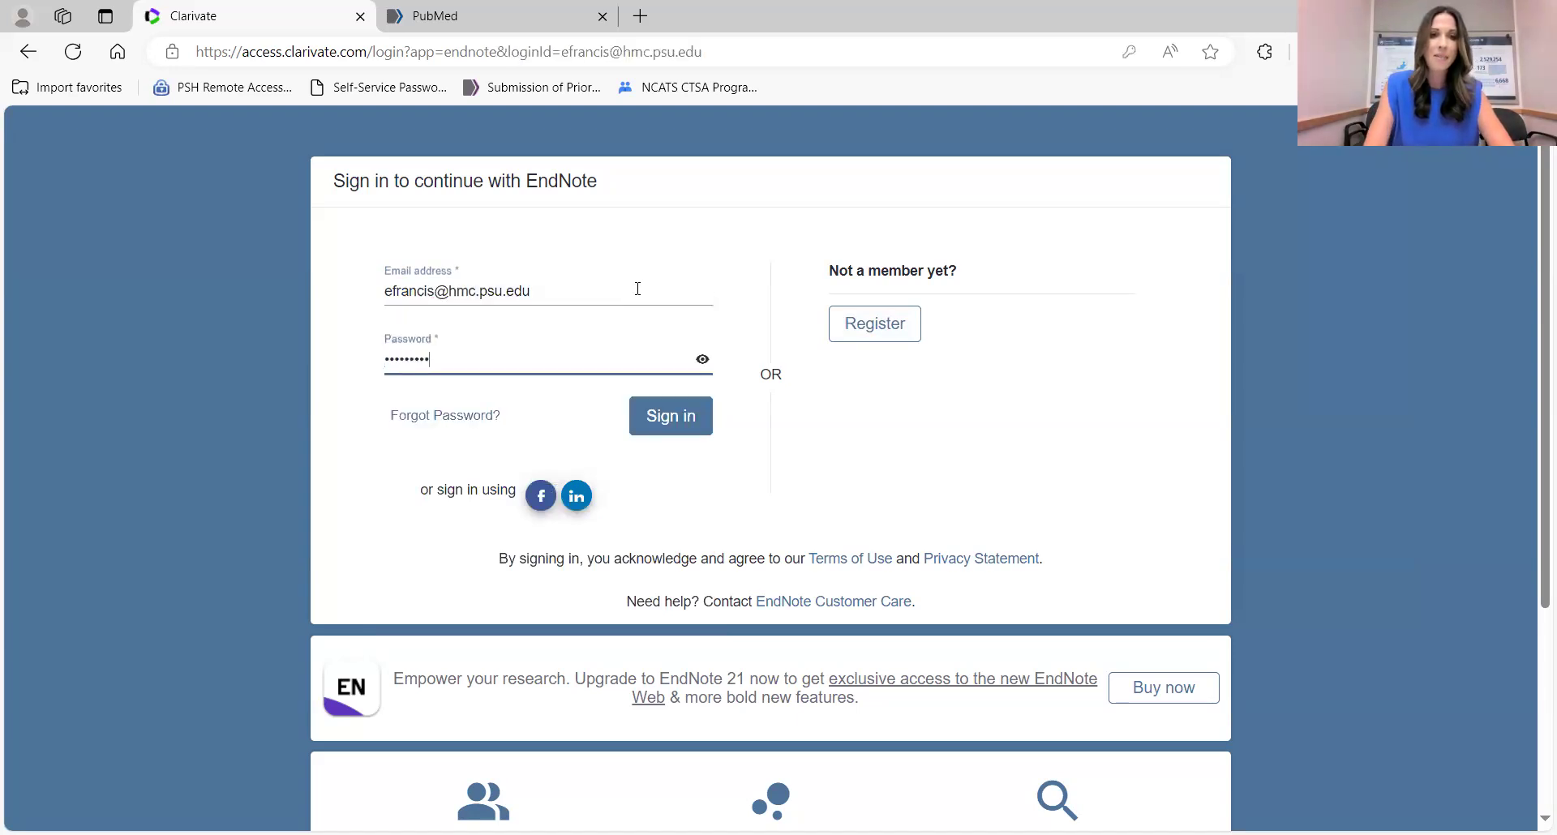
key("Return")
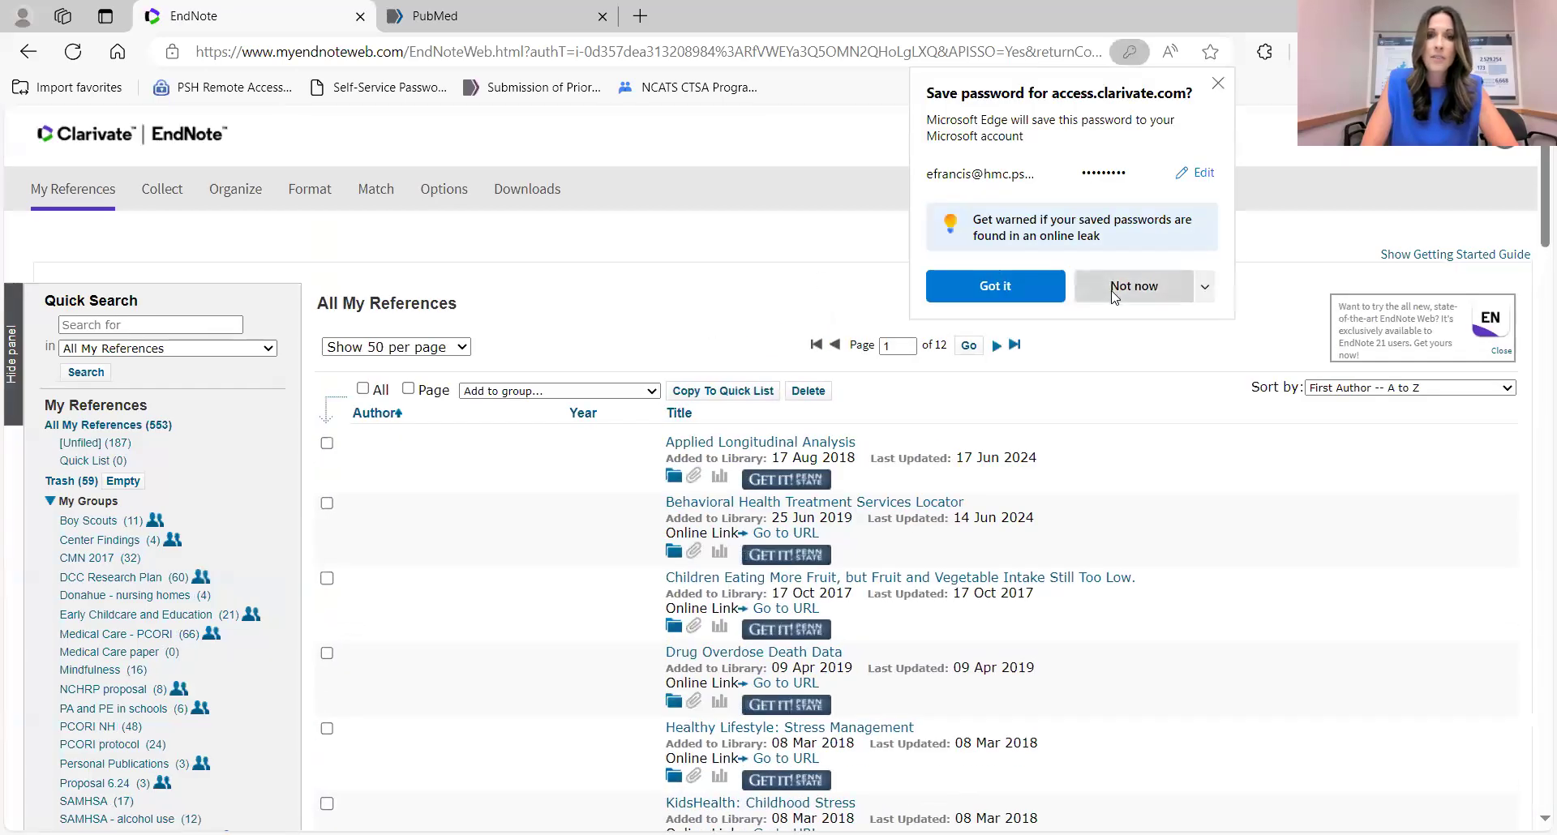
Decline Edge's password save and go to the Cite While You Write Downloads page.
left_click(1115, 294)
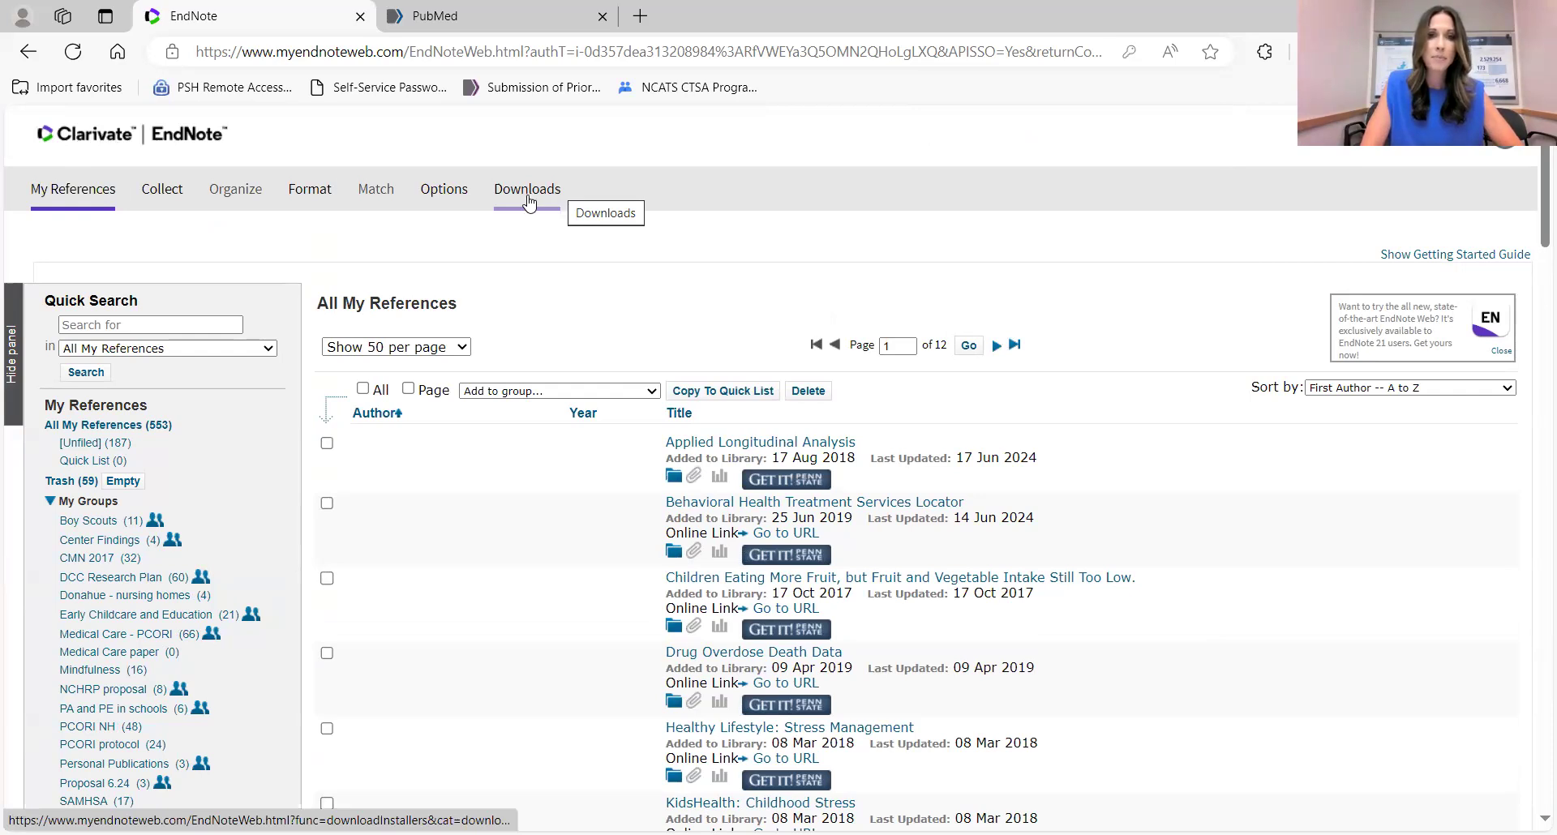
left_click(529, 195)
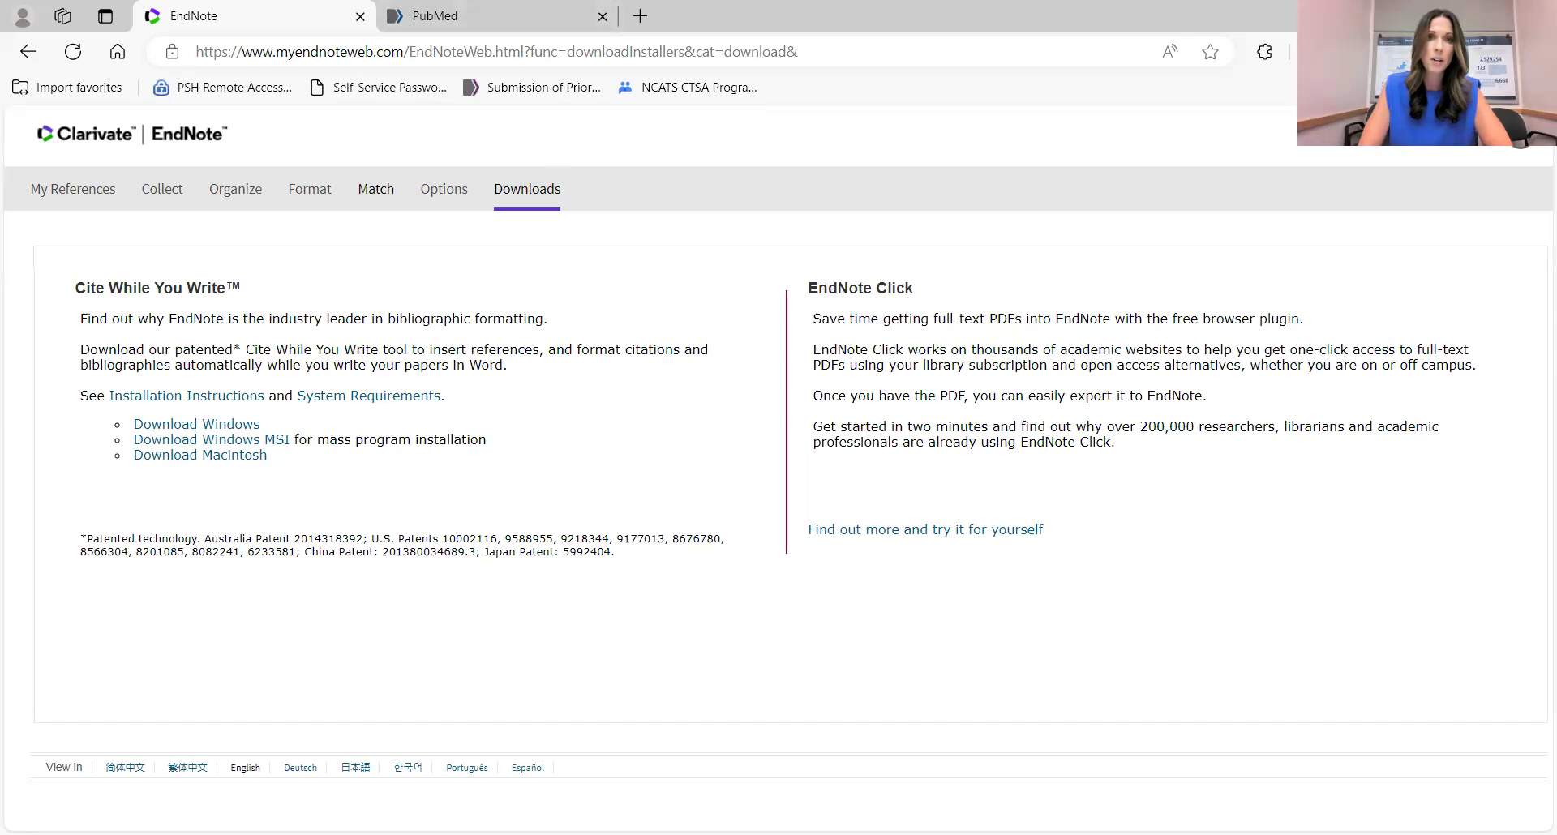
key("alt+Tab")
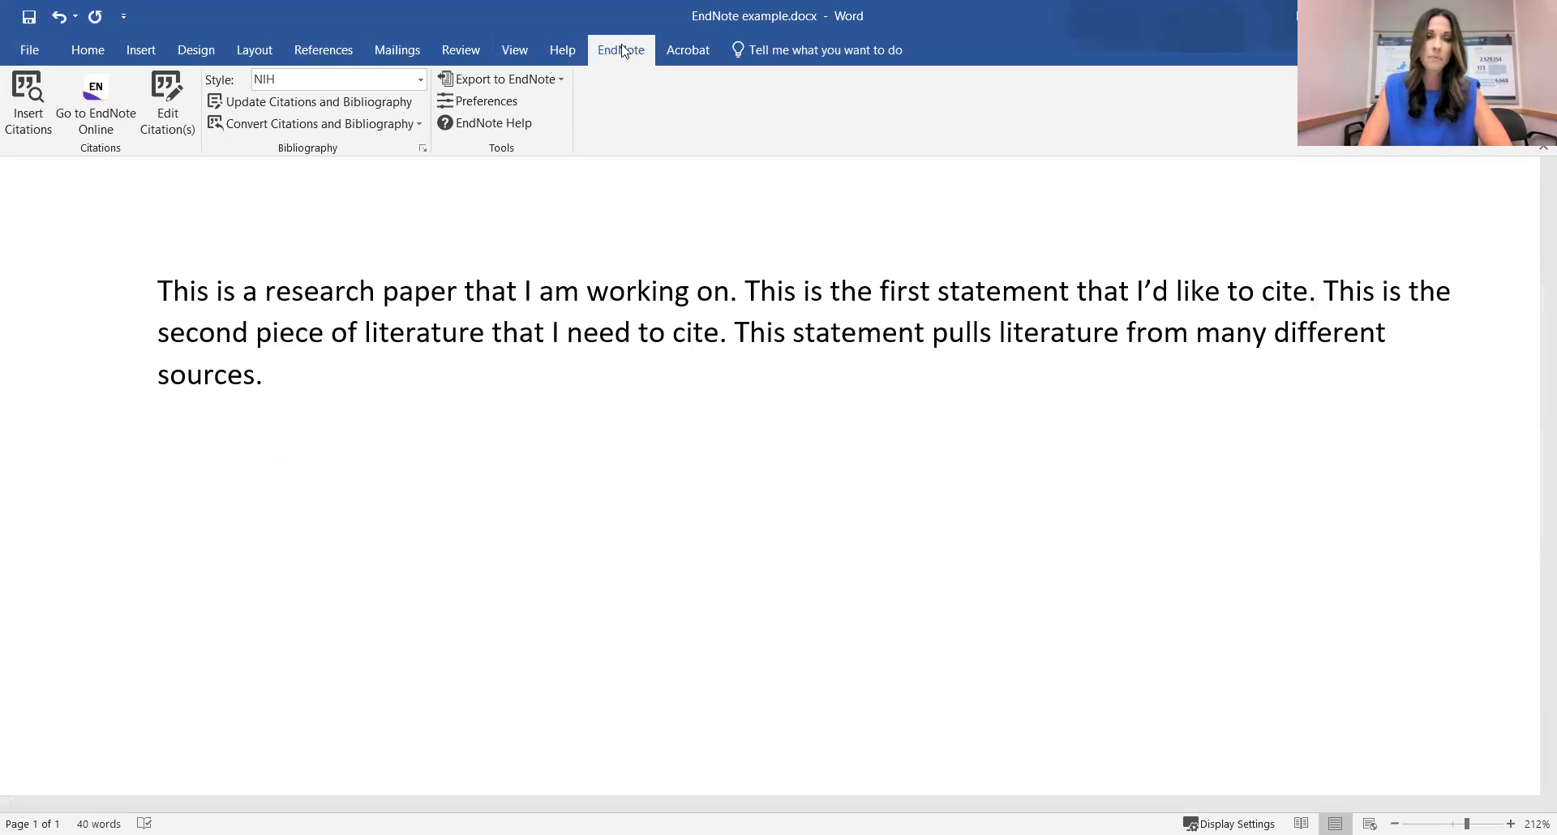
Check that the EndNote Preferences application is EndNote online, then cancel without changes.
left_click(498, 104)
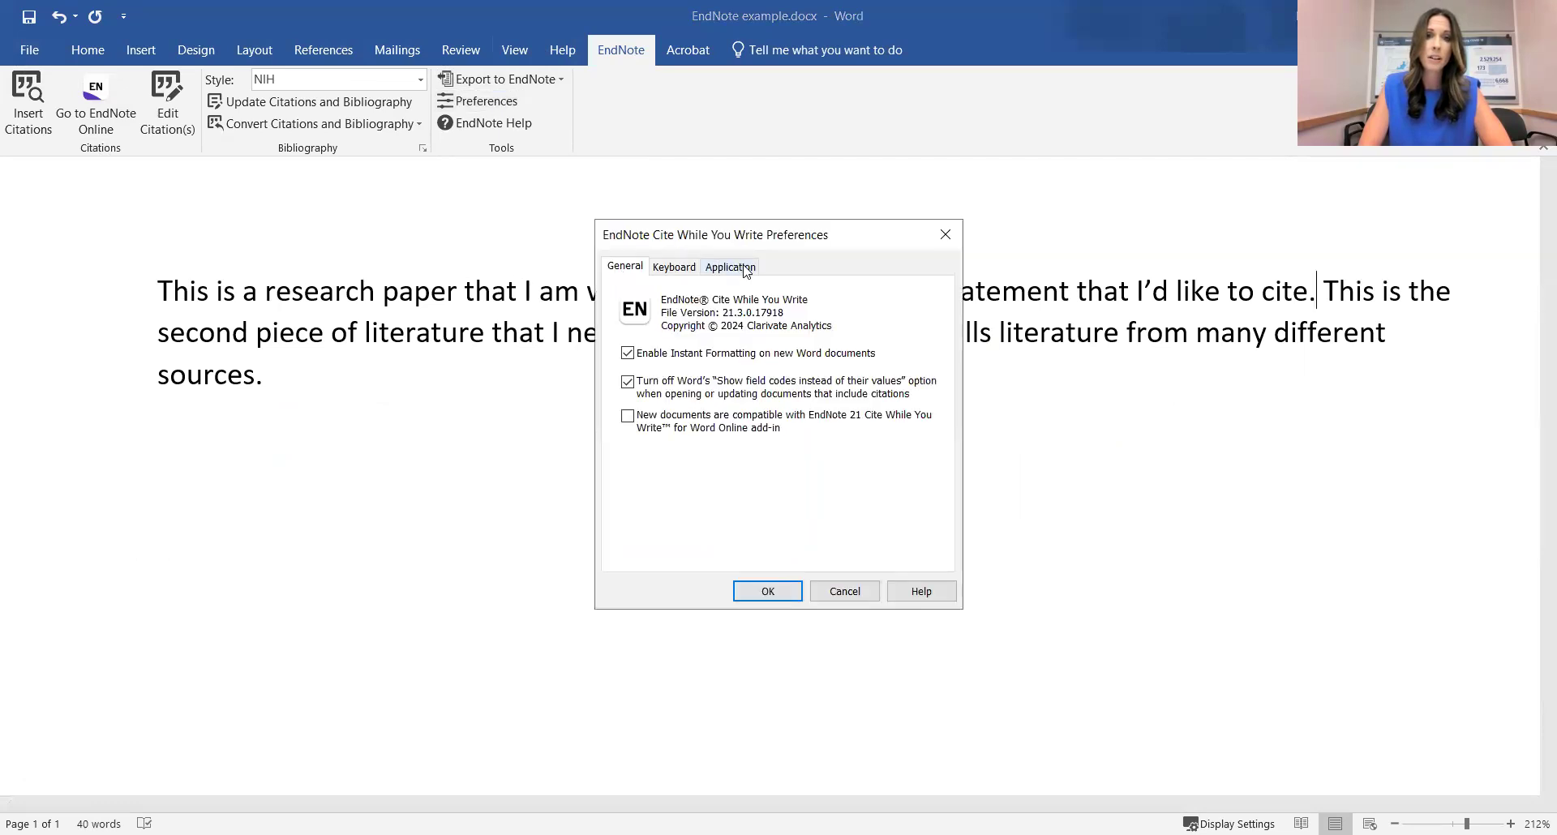
left_click(745, 270)
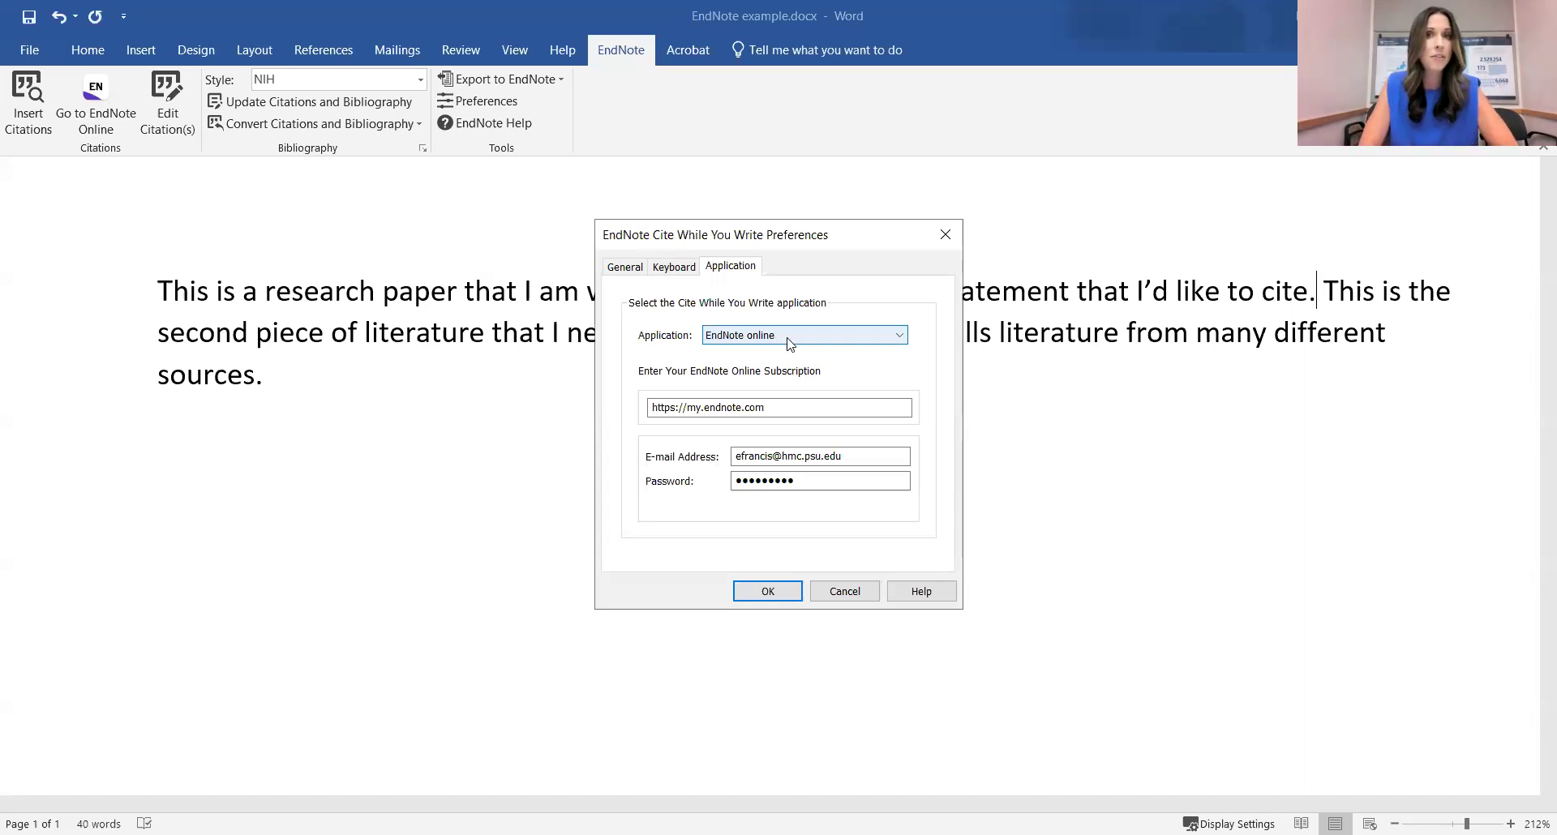
left_click(790, 340)
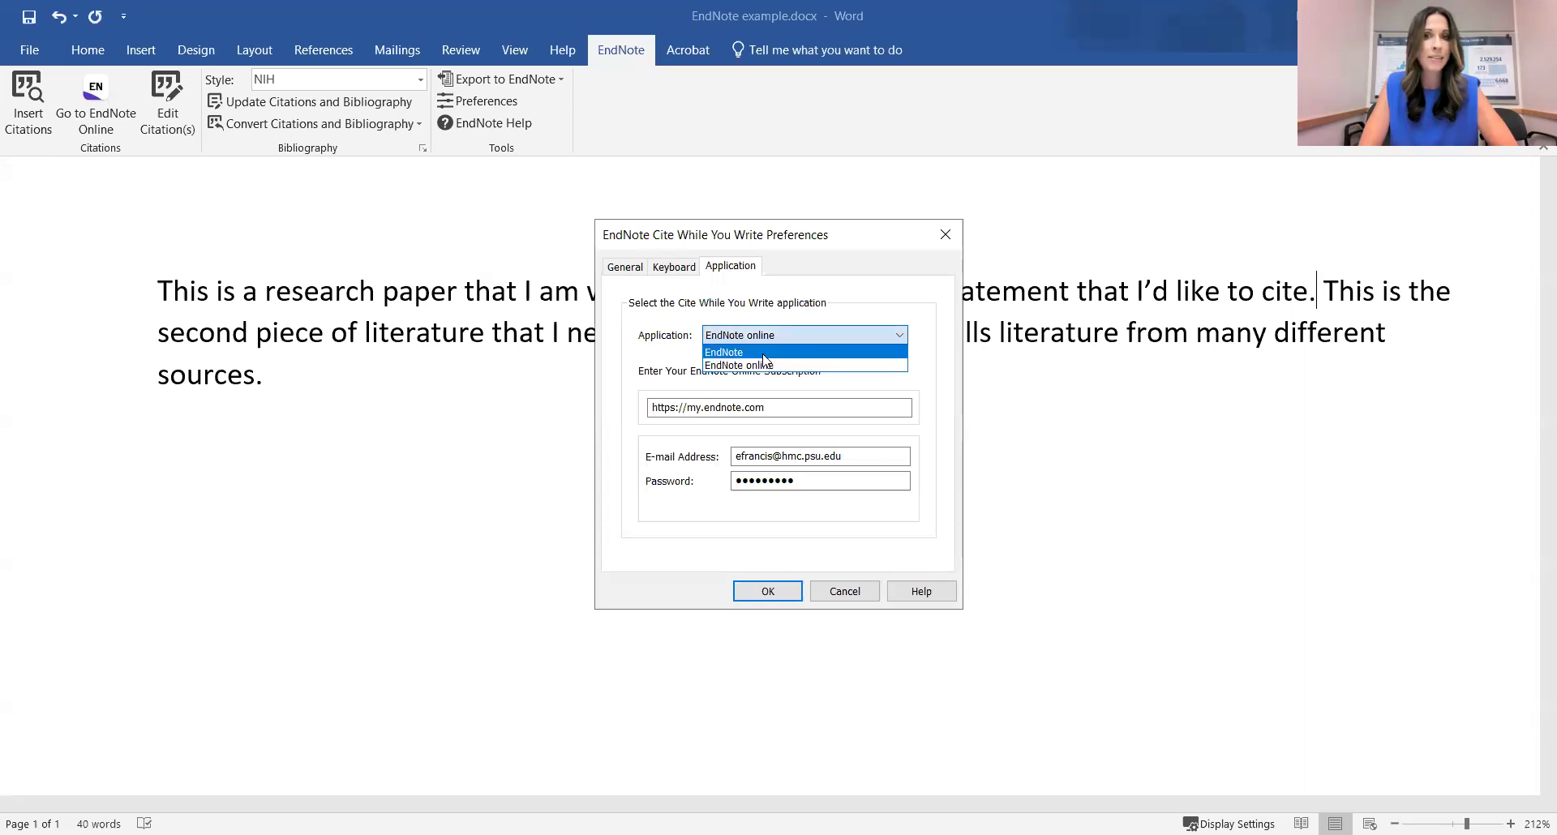
left_click(764, 353)
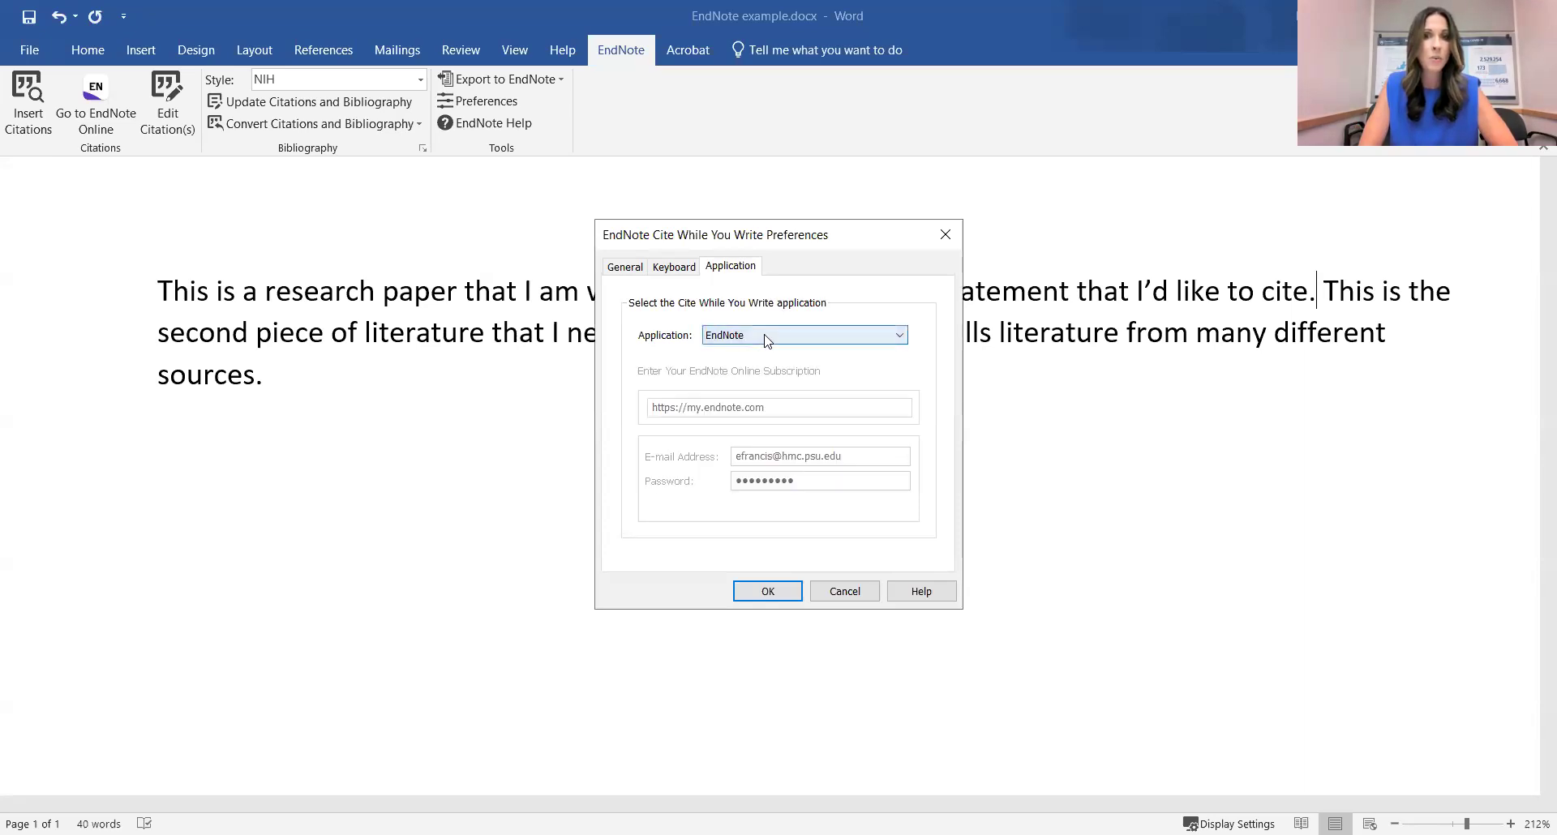
left_click(766, 337)
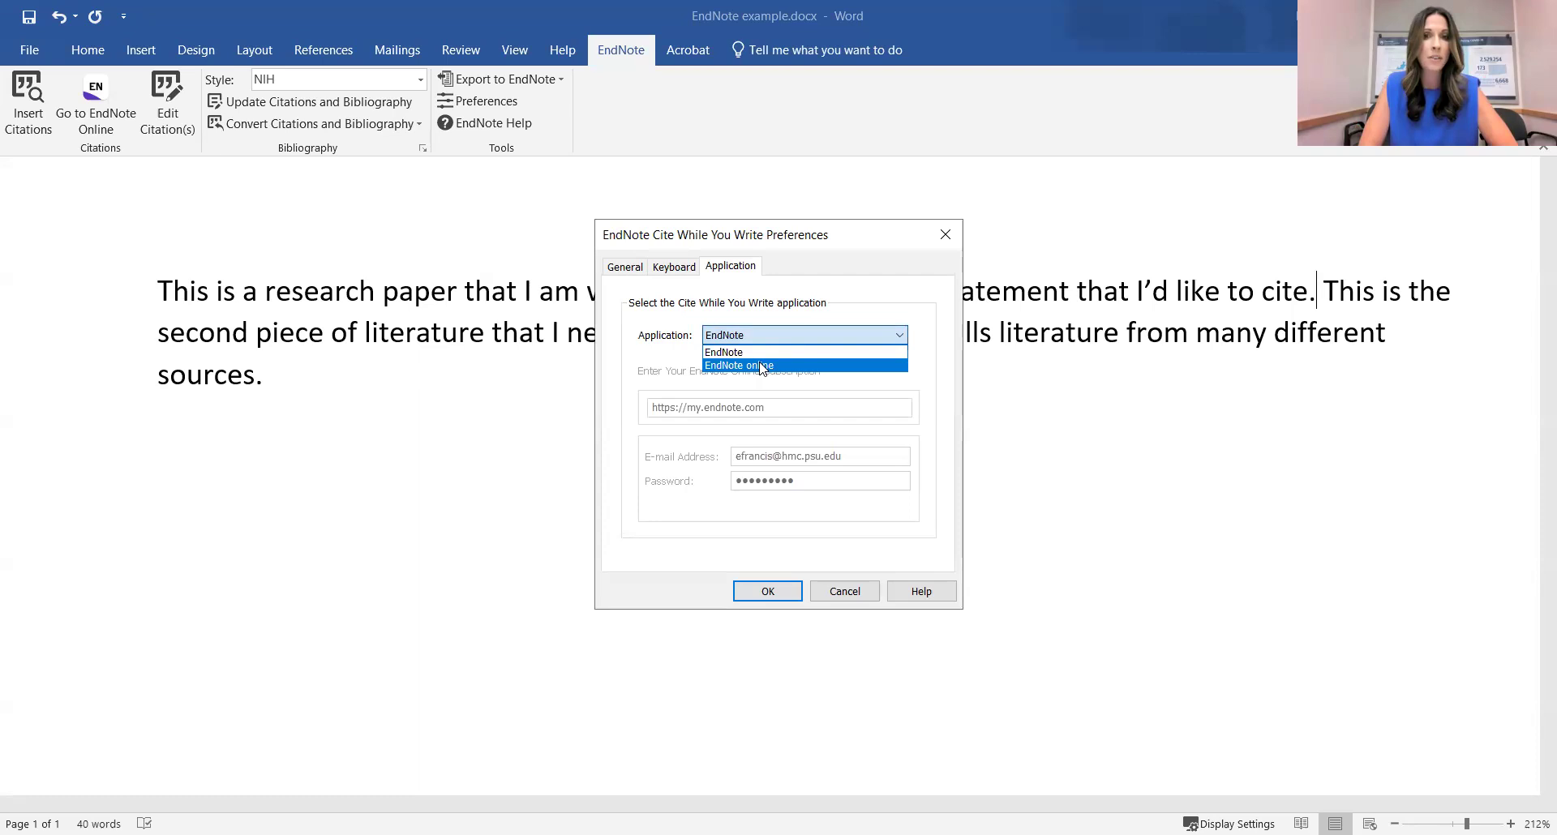
left_click(762, 366)
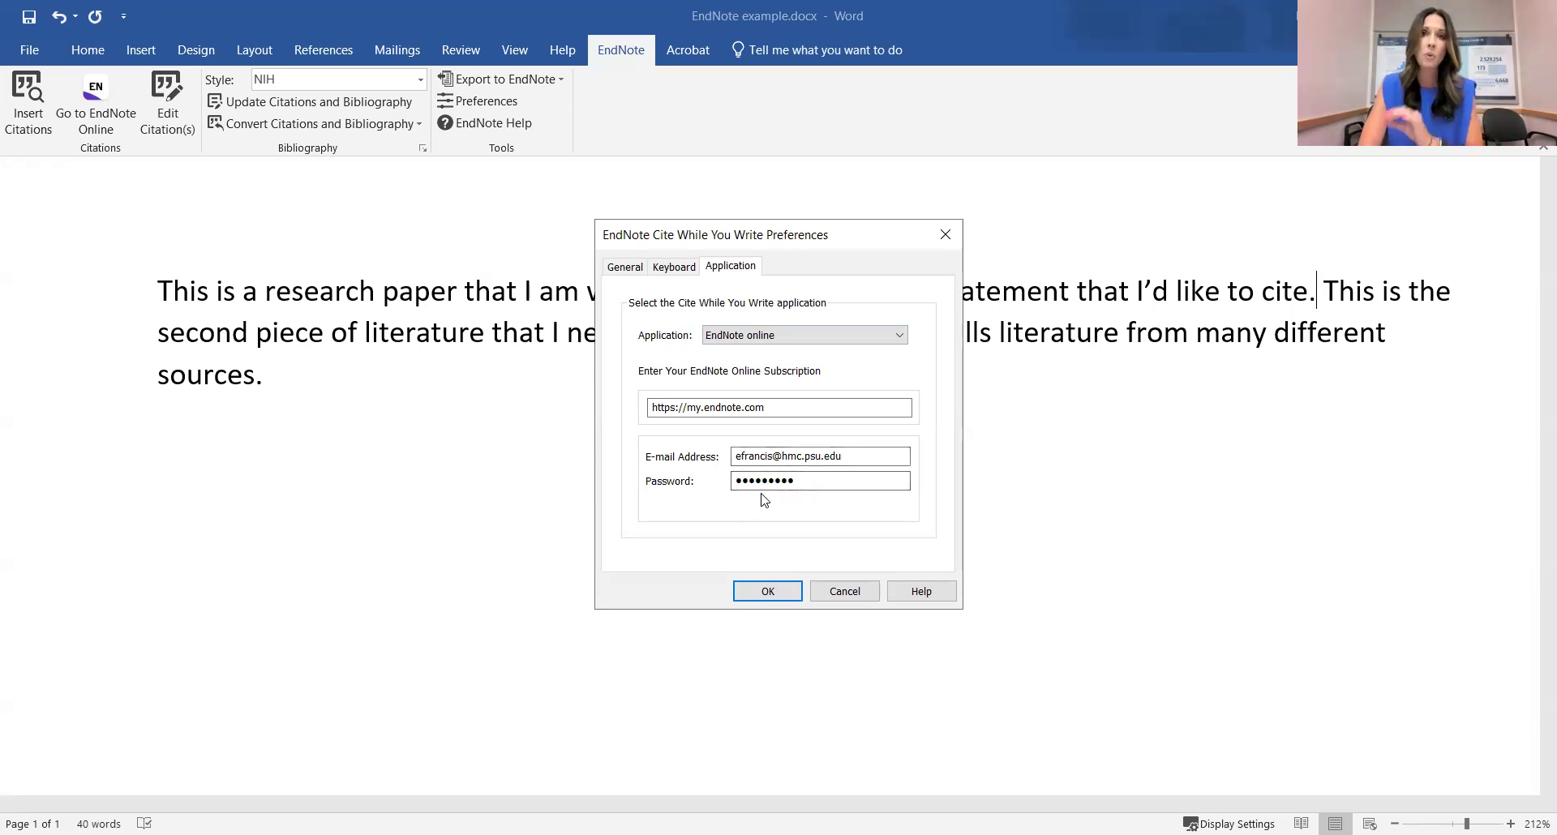
left_click(846, 595)
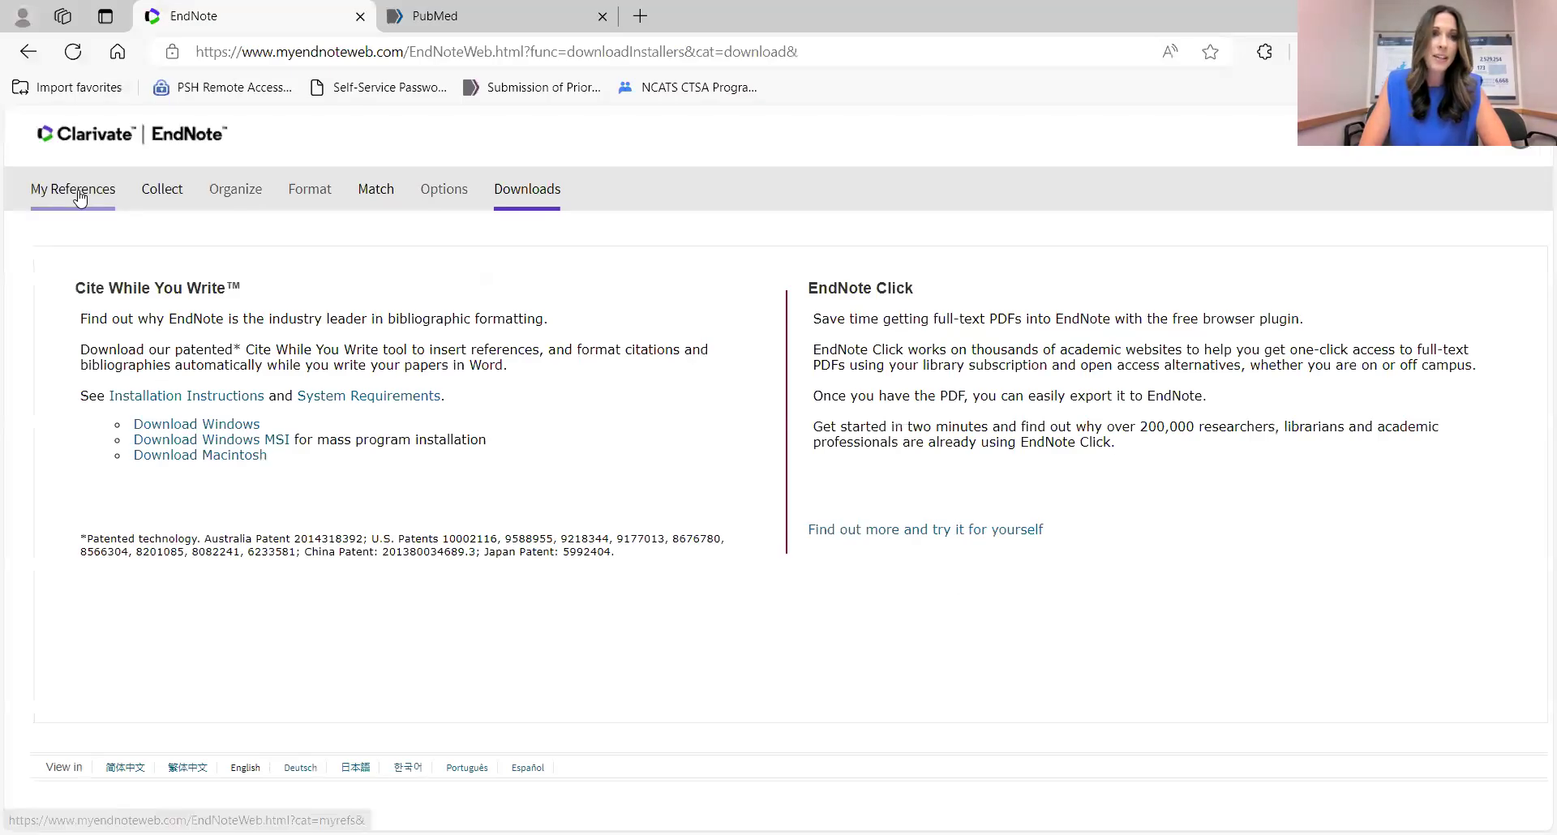
Return to All My References (553) and scroll through the My Groups list.
left_click(79, 197)
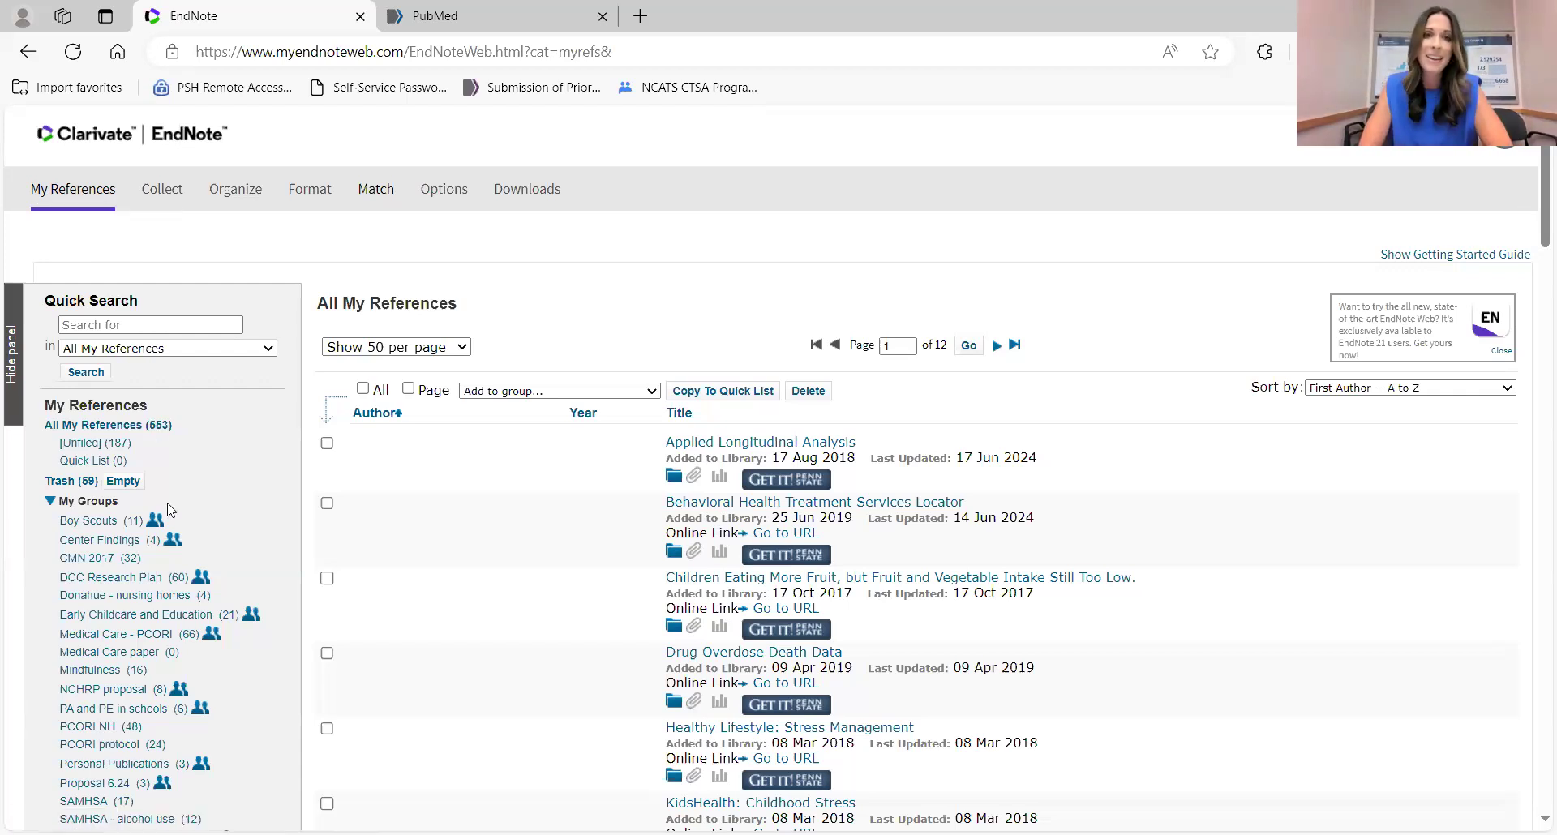
scroll(170, 509, "down", 1)
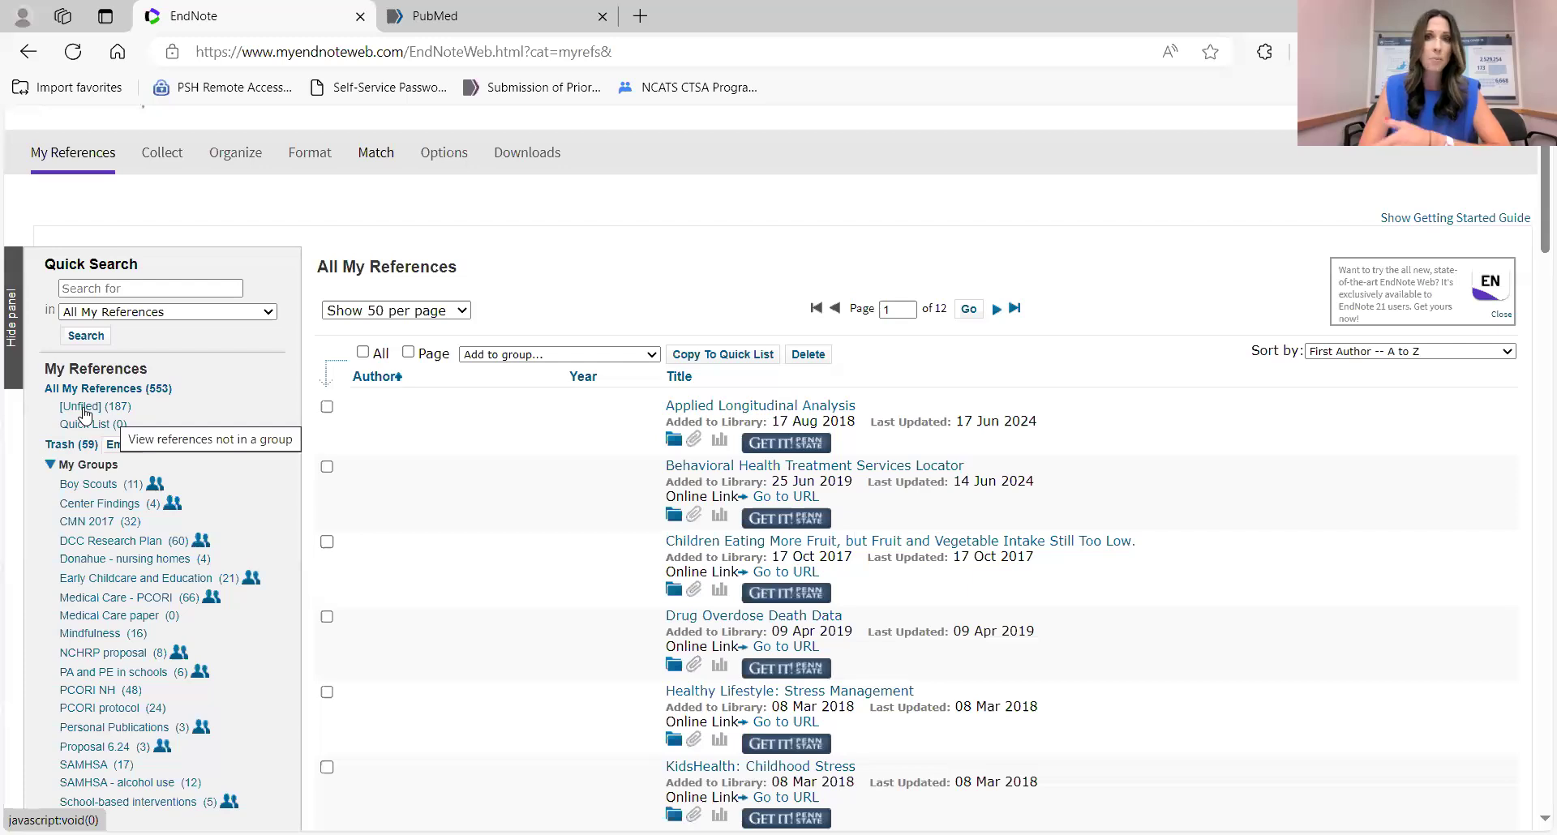
scroll(167, 466, "down", 1)
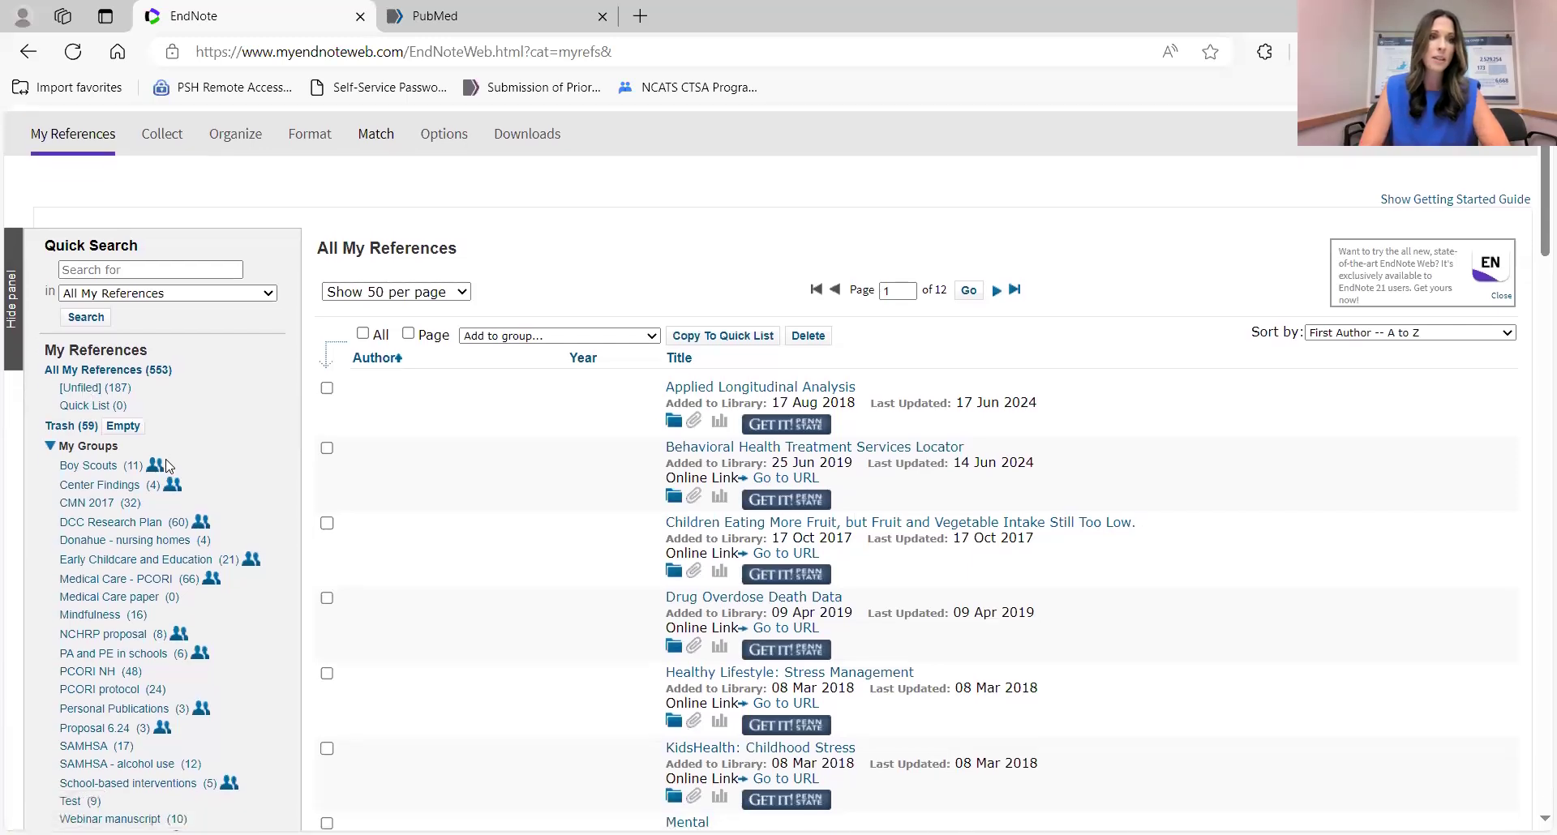
scroll(167, 465, "down", 2)
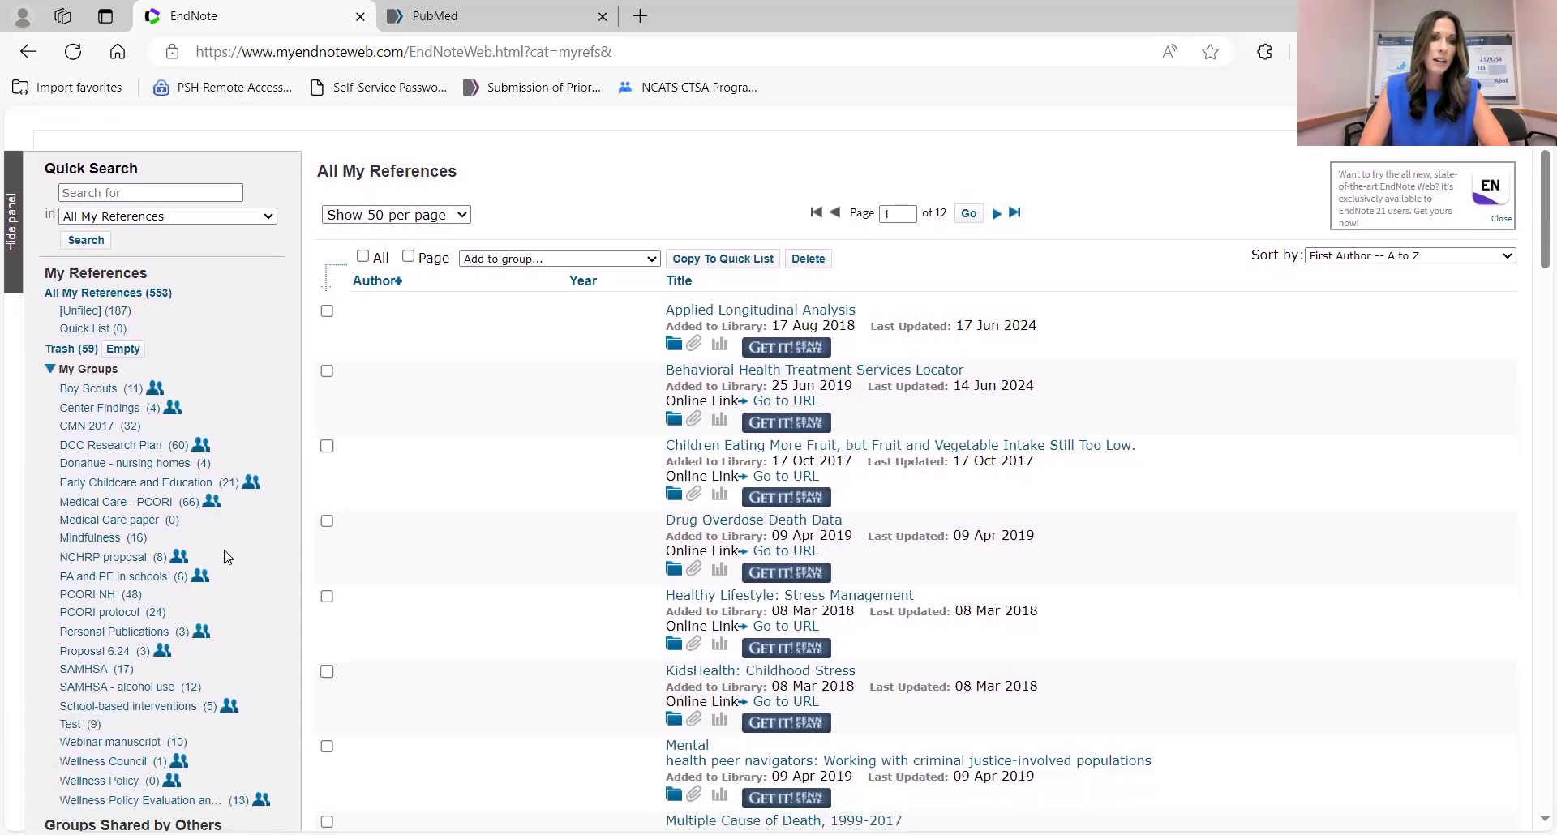
scroll(227, 556, "down", 1)
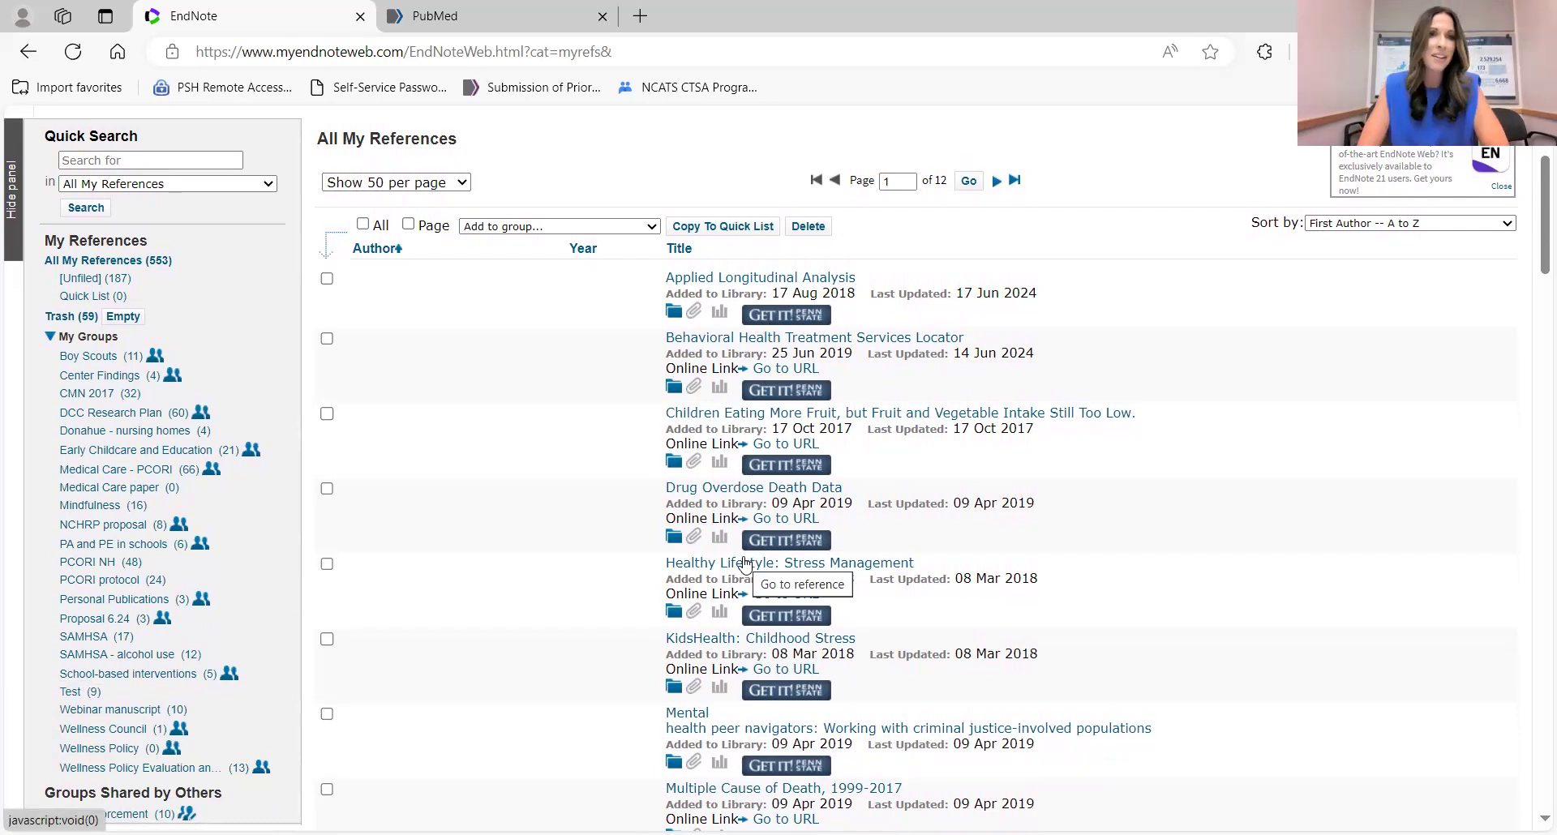
scroll(622, 536, "up", 3)
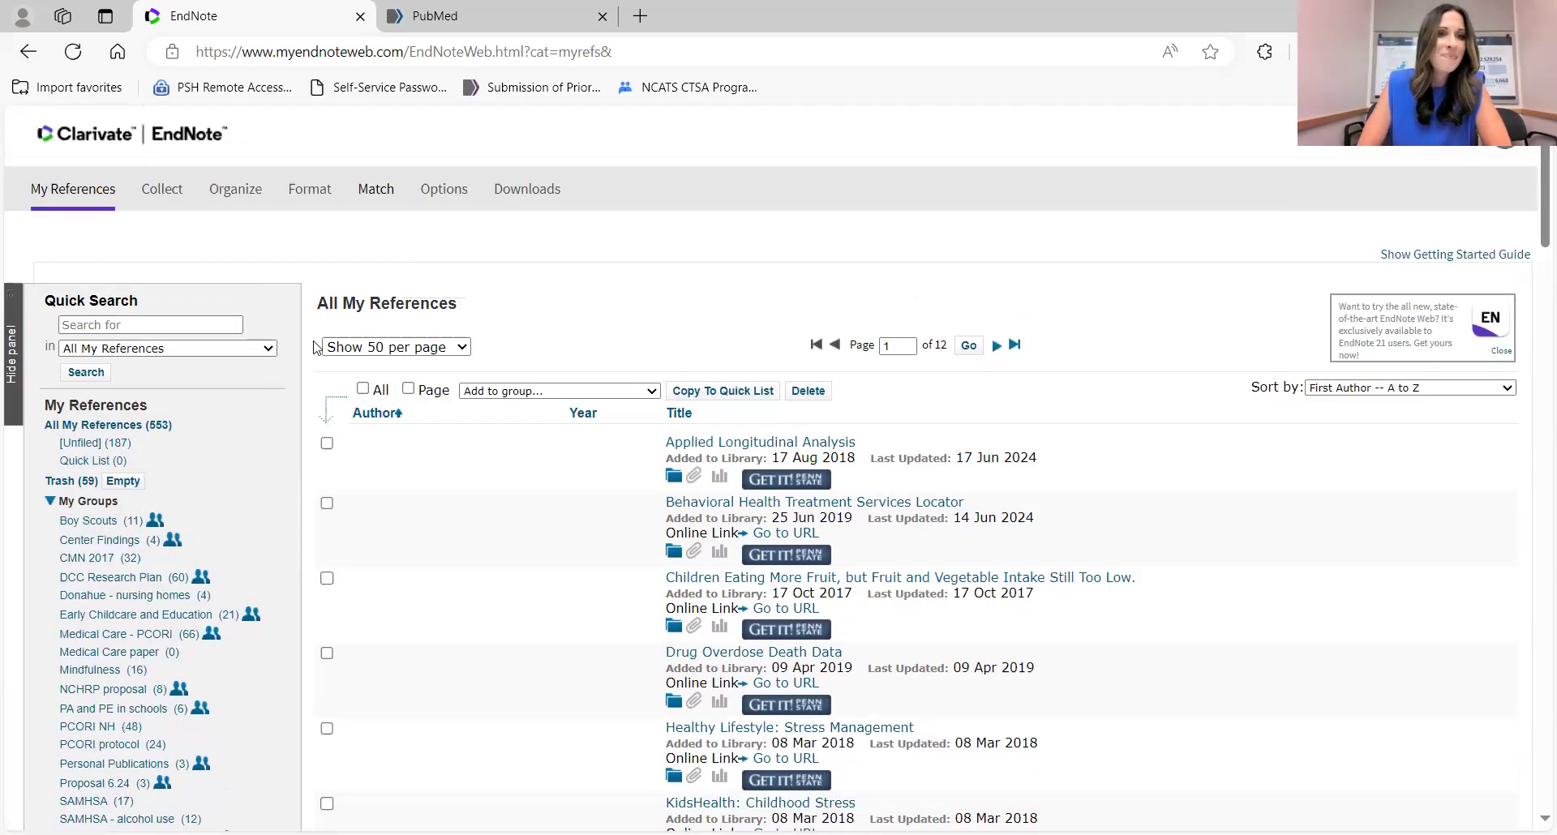
mouse_move(163, 199)
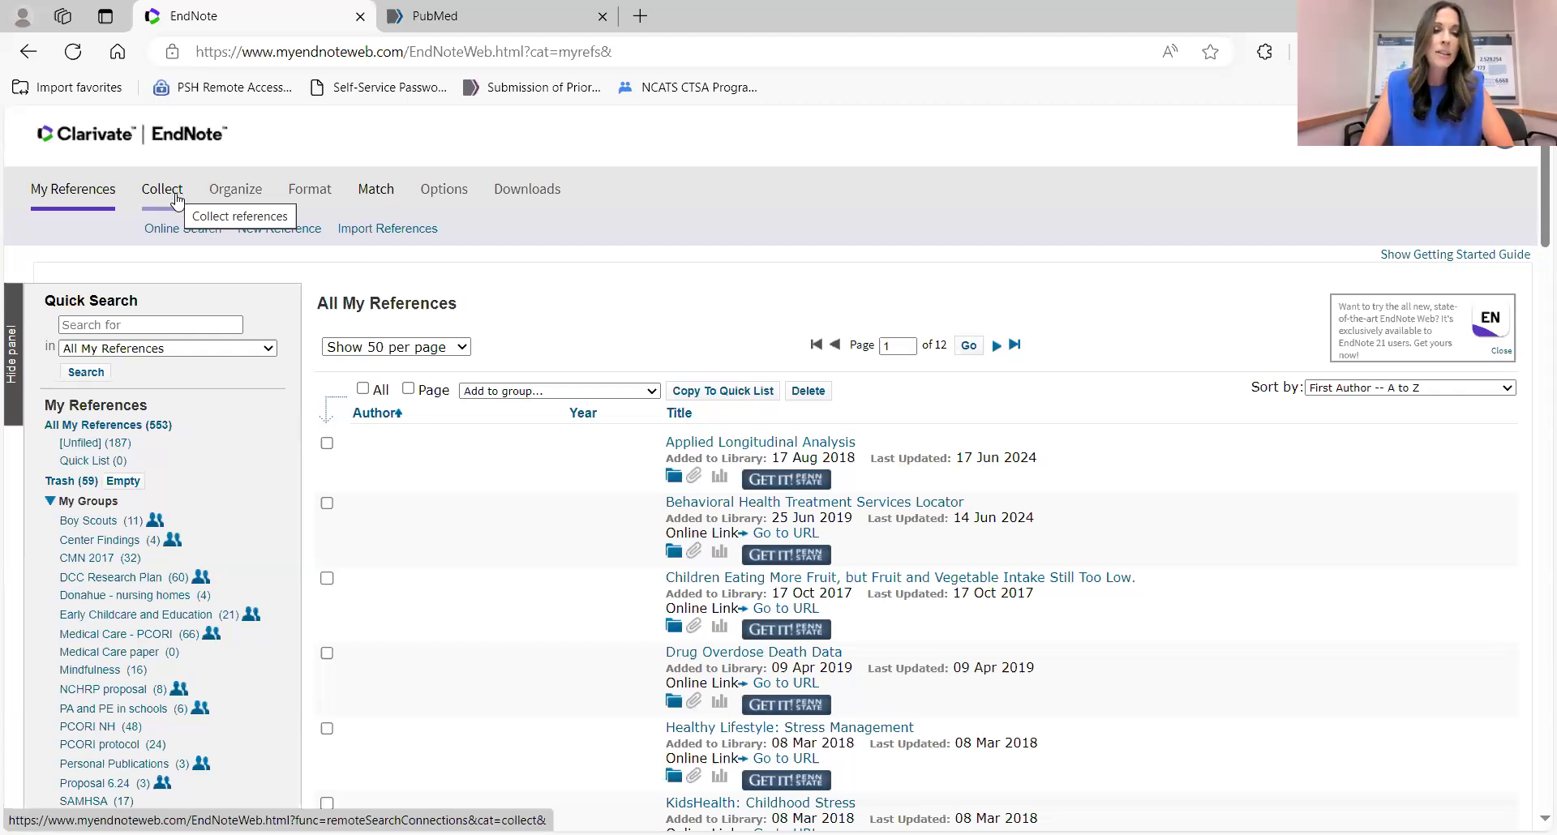
Run a PubMed (NLM) online search for the saved author surname in the Author field.
left_click(176, 199)
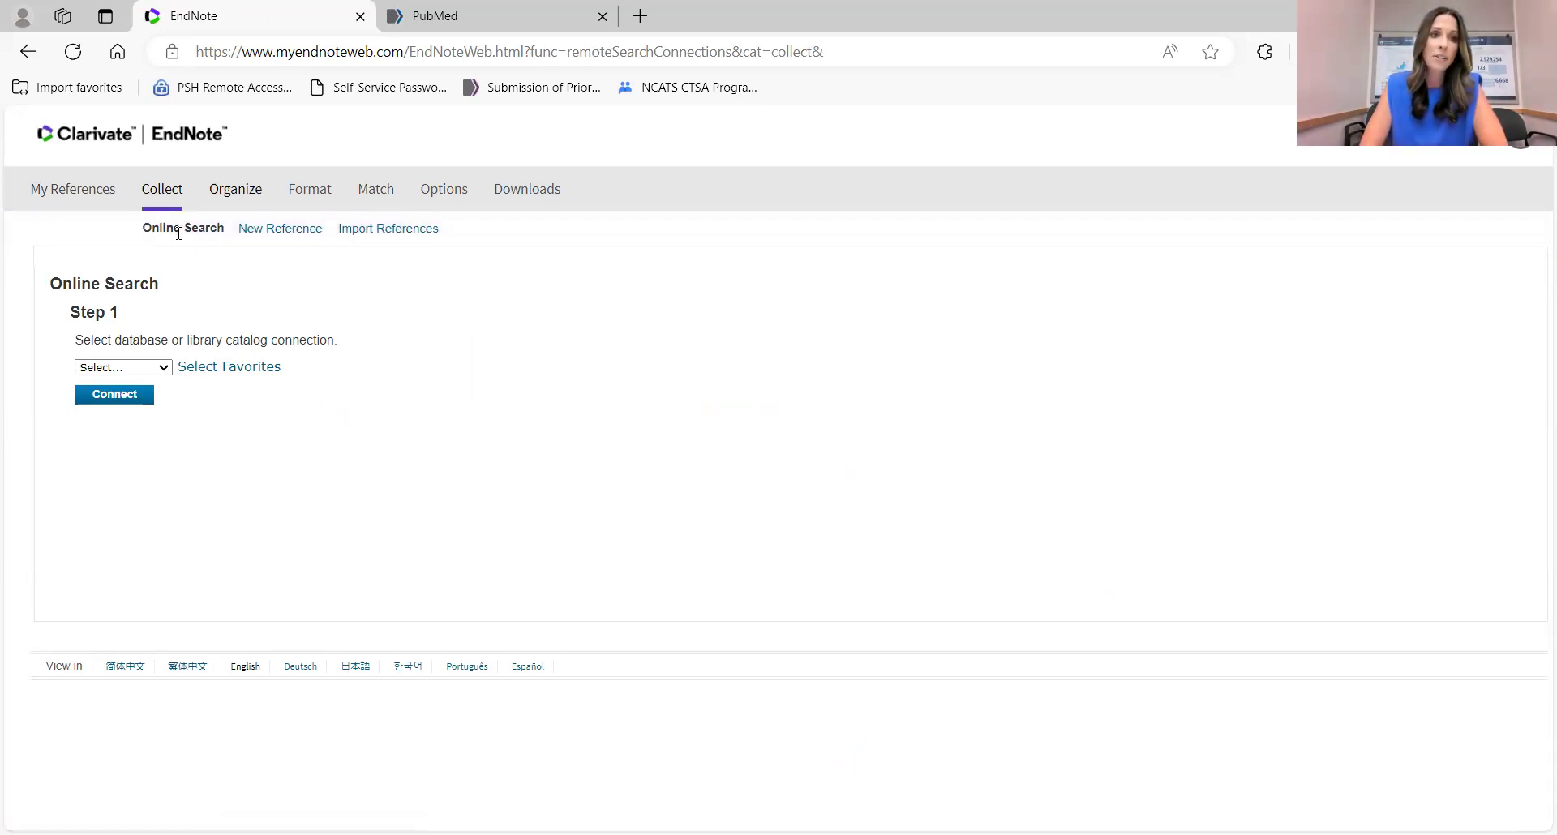
left_click(146, 371)
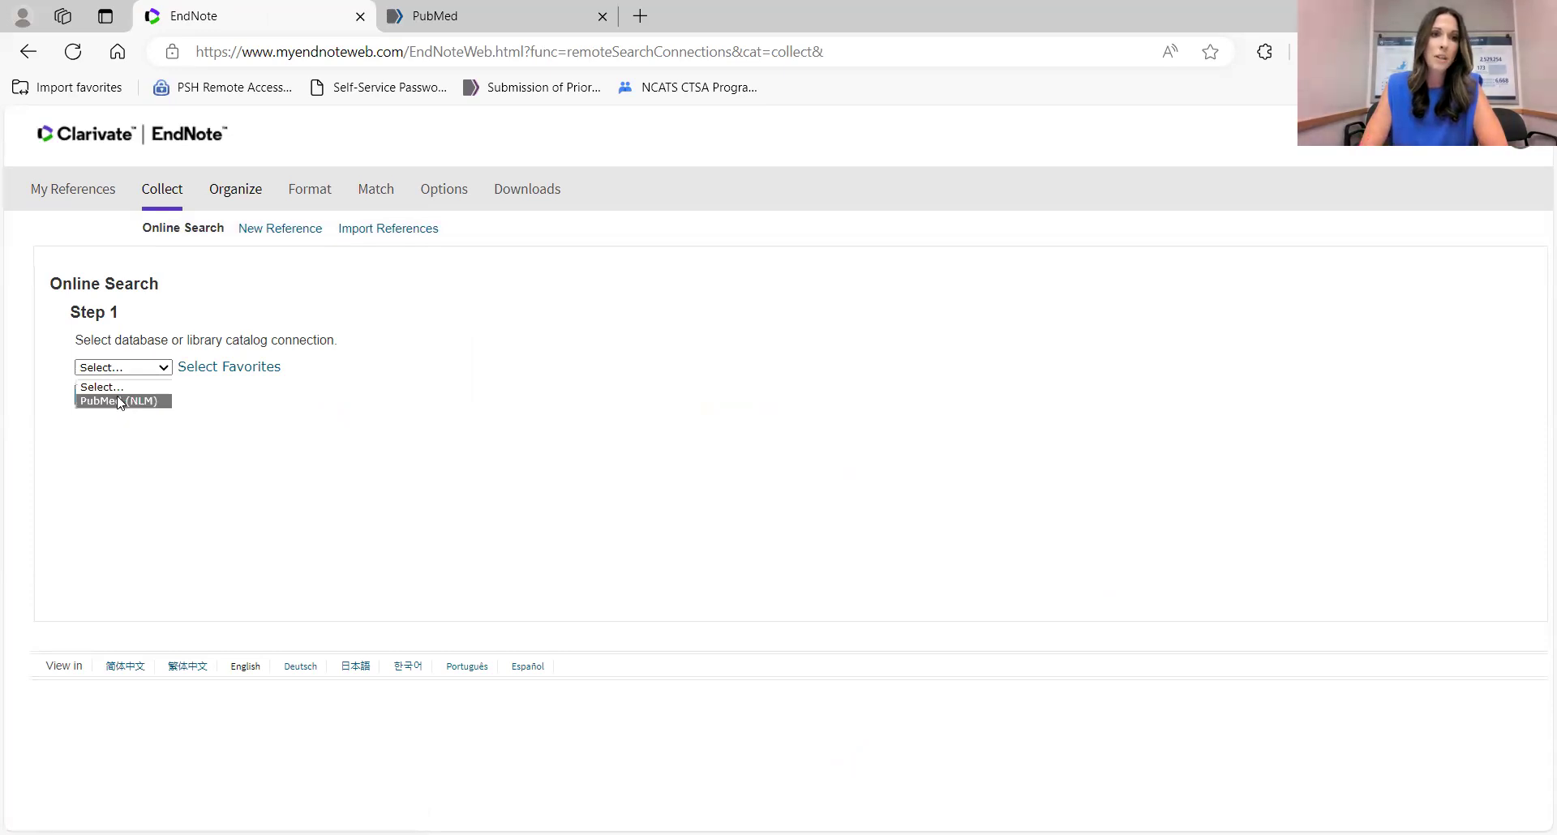
left_click(130, 401)
left_click(177, 339)
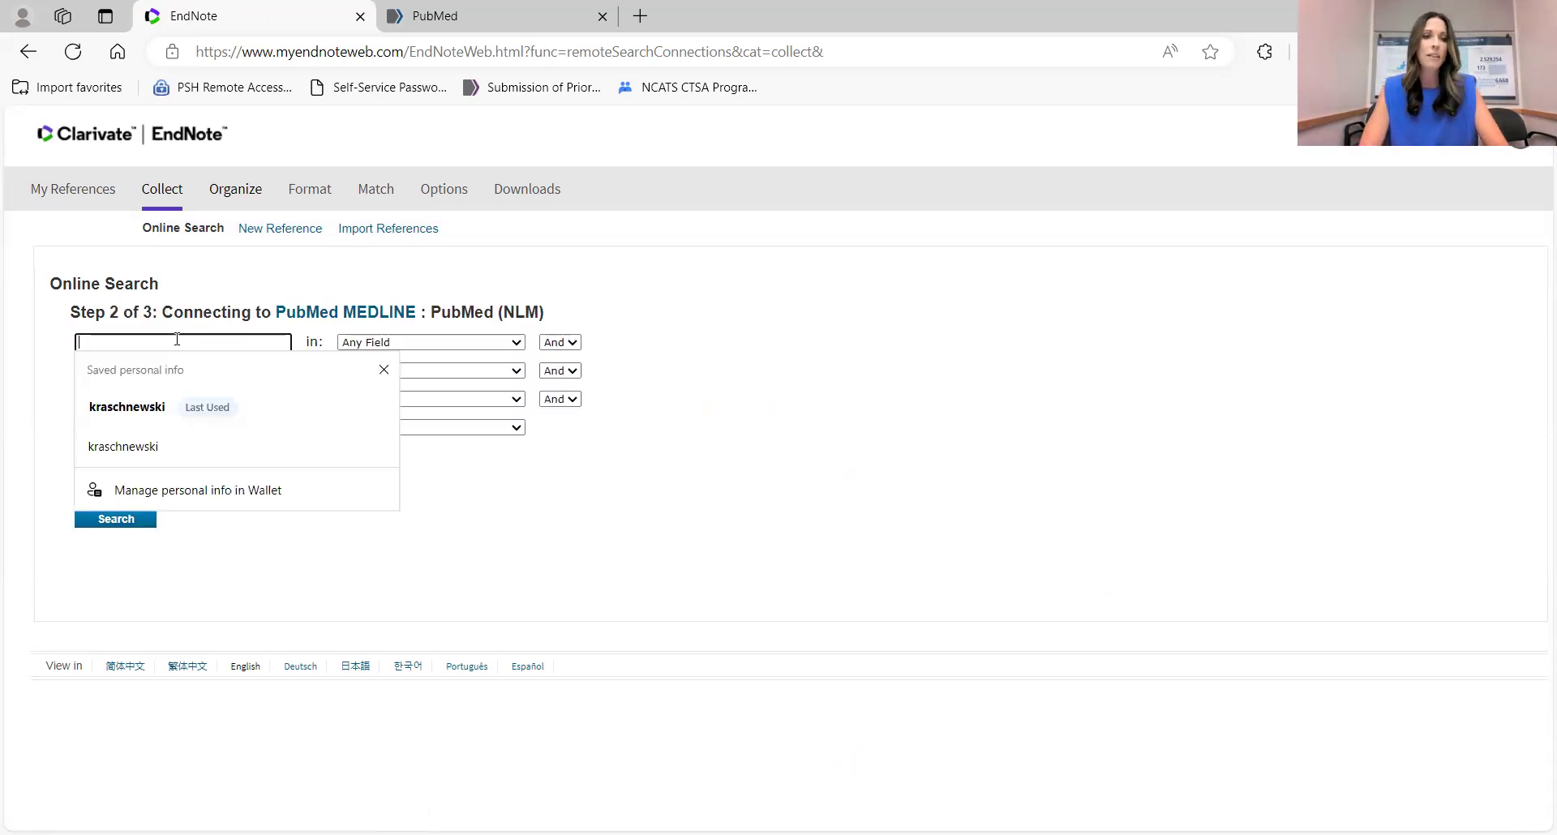
left_click(123, 407)
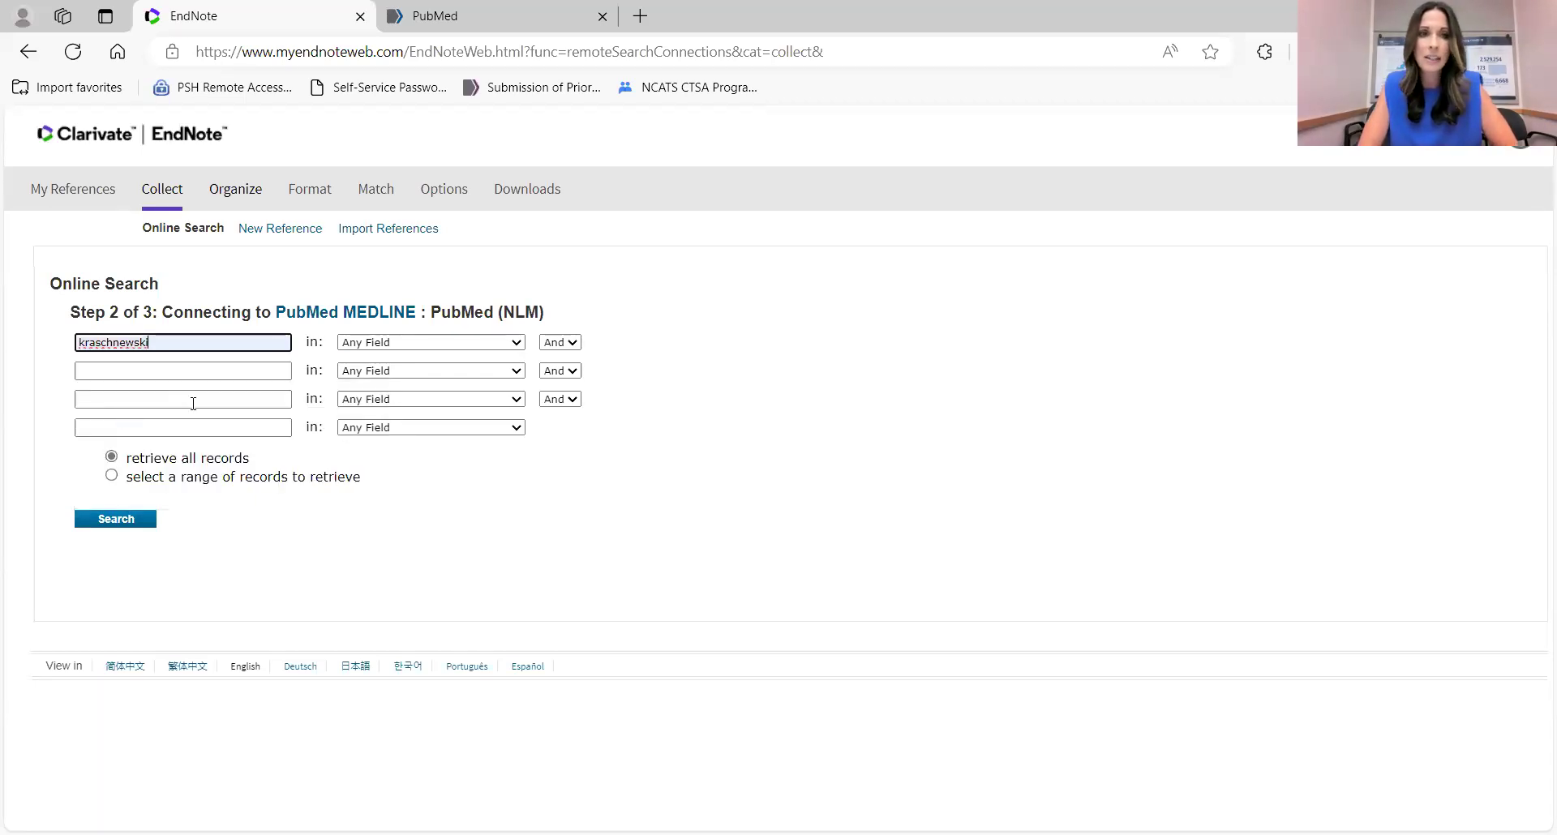
left_click(401, 347)
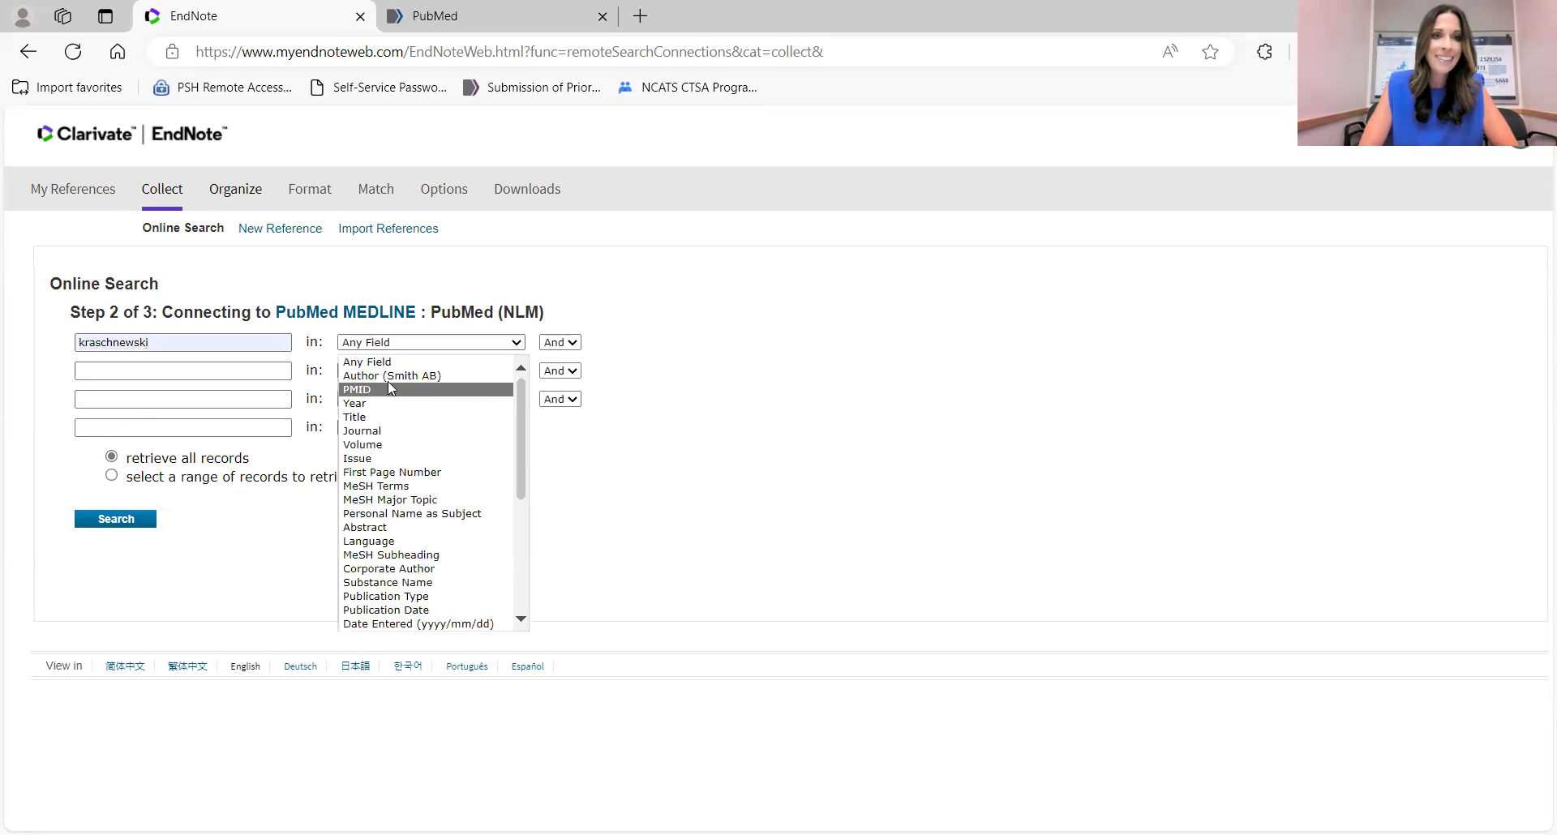
left_click(393, 377)
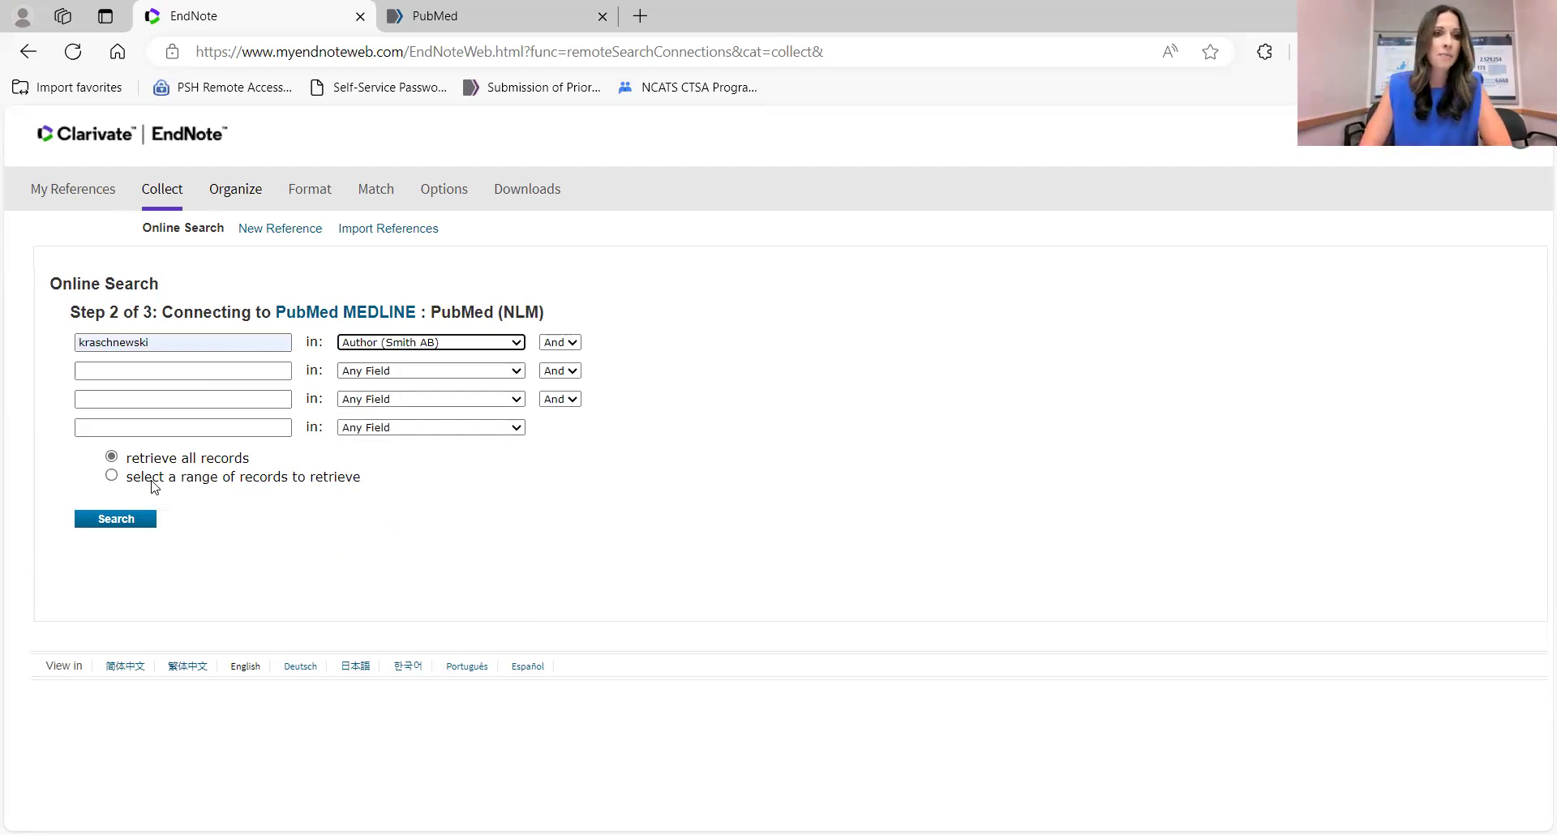
left_click(125, 524)
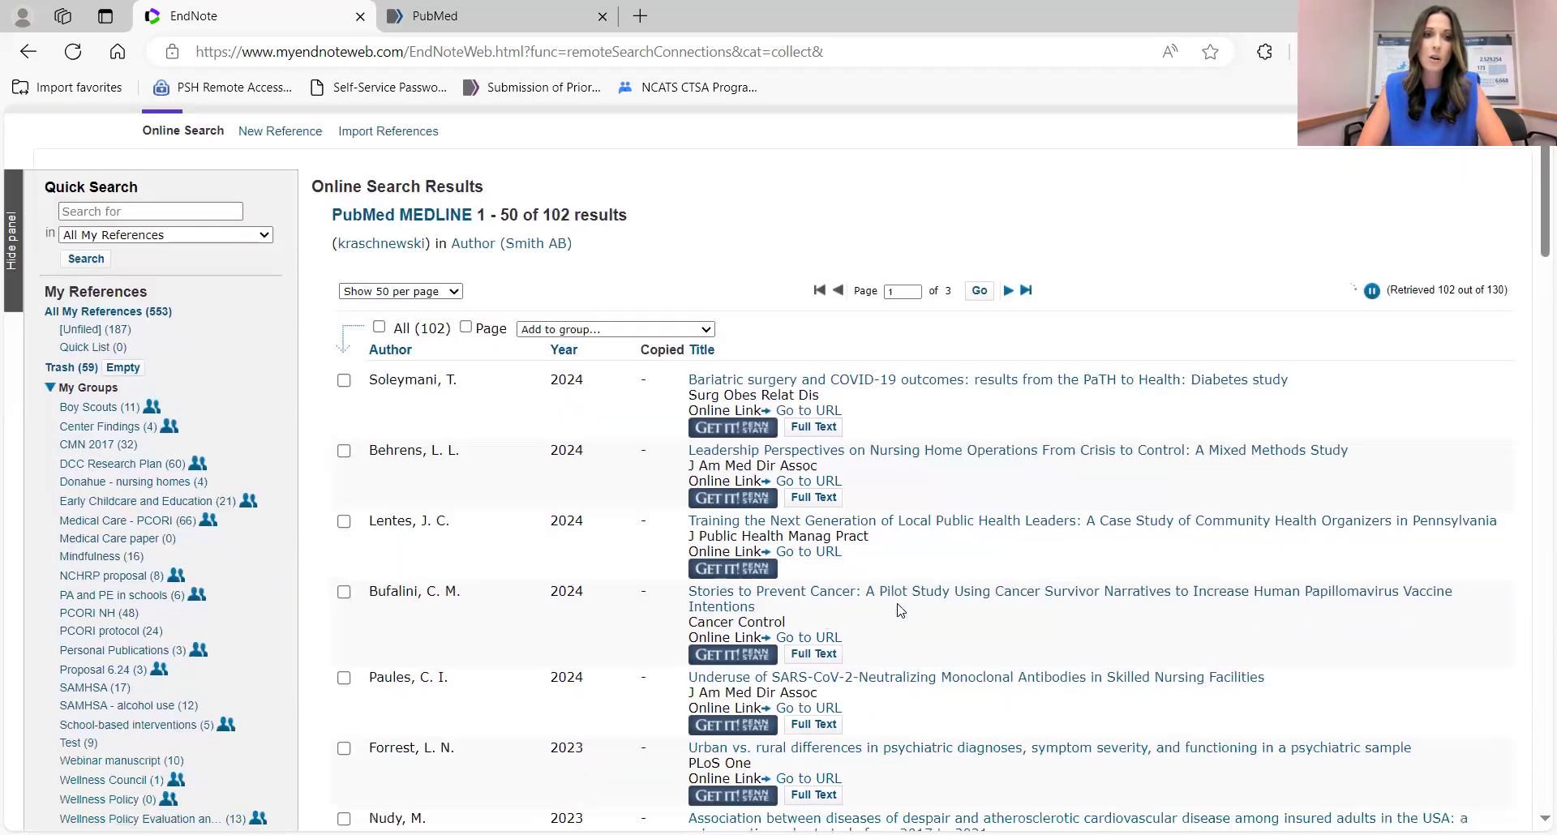
Check four PubMed results: the local public health leaders, Bufalini, Nudy and Calo references.
scroll(895, 609, "down", 2)
left_click(343, 470)
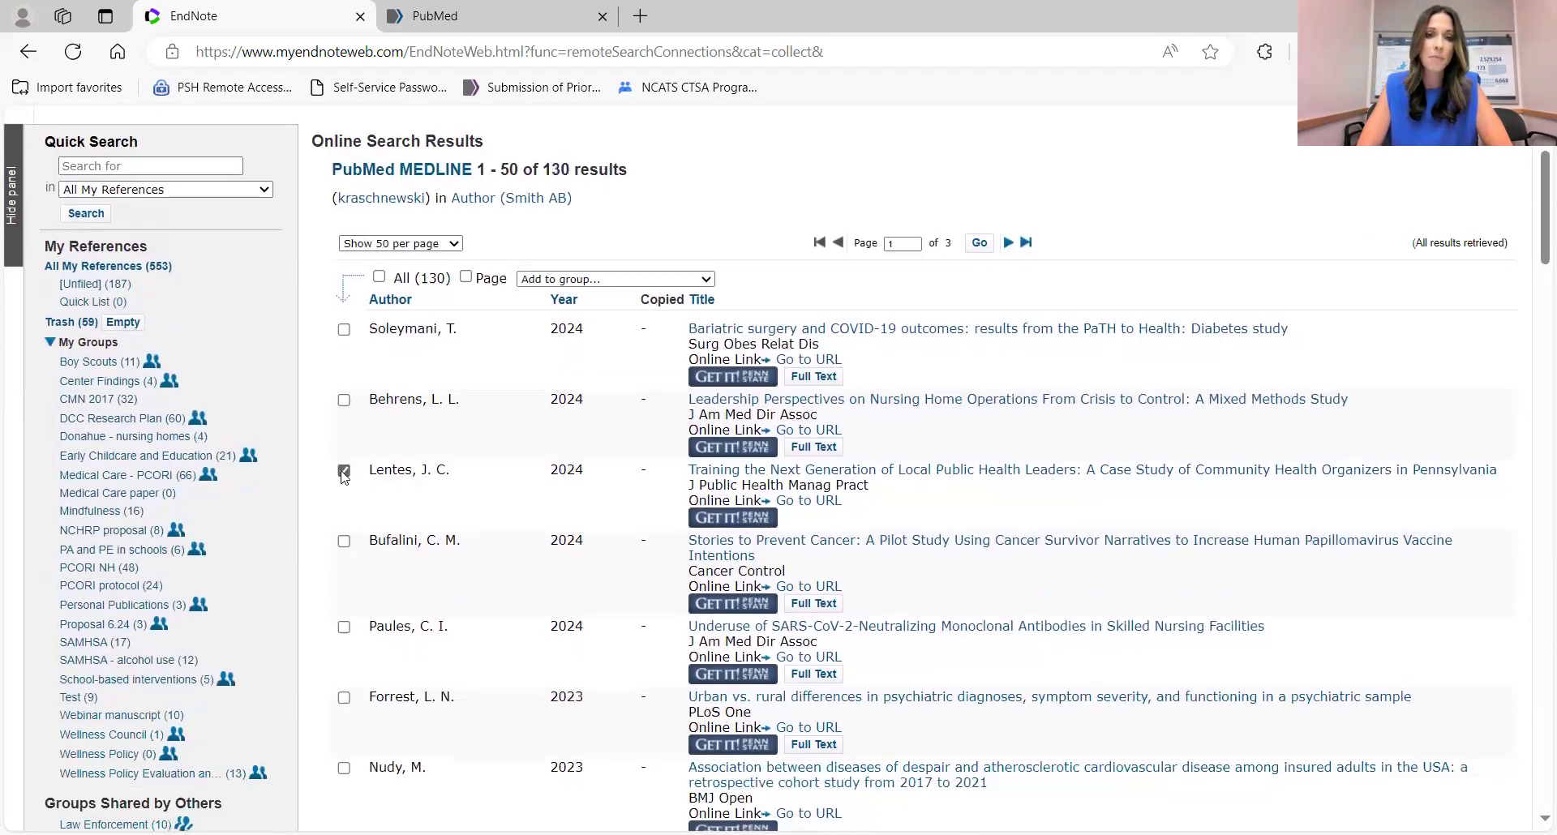
left_click(344, 541)
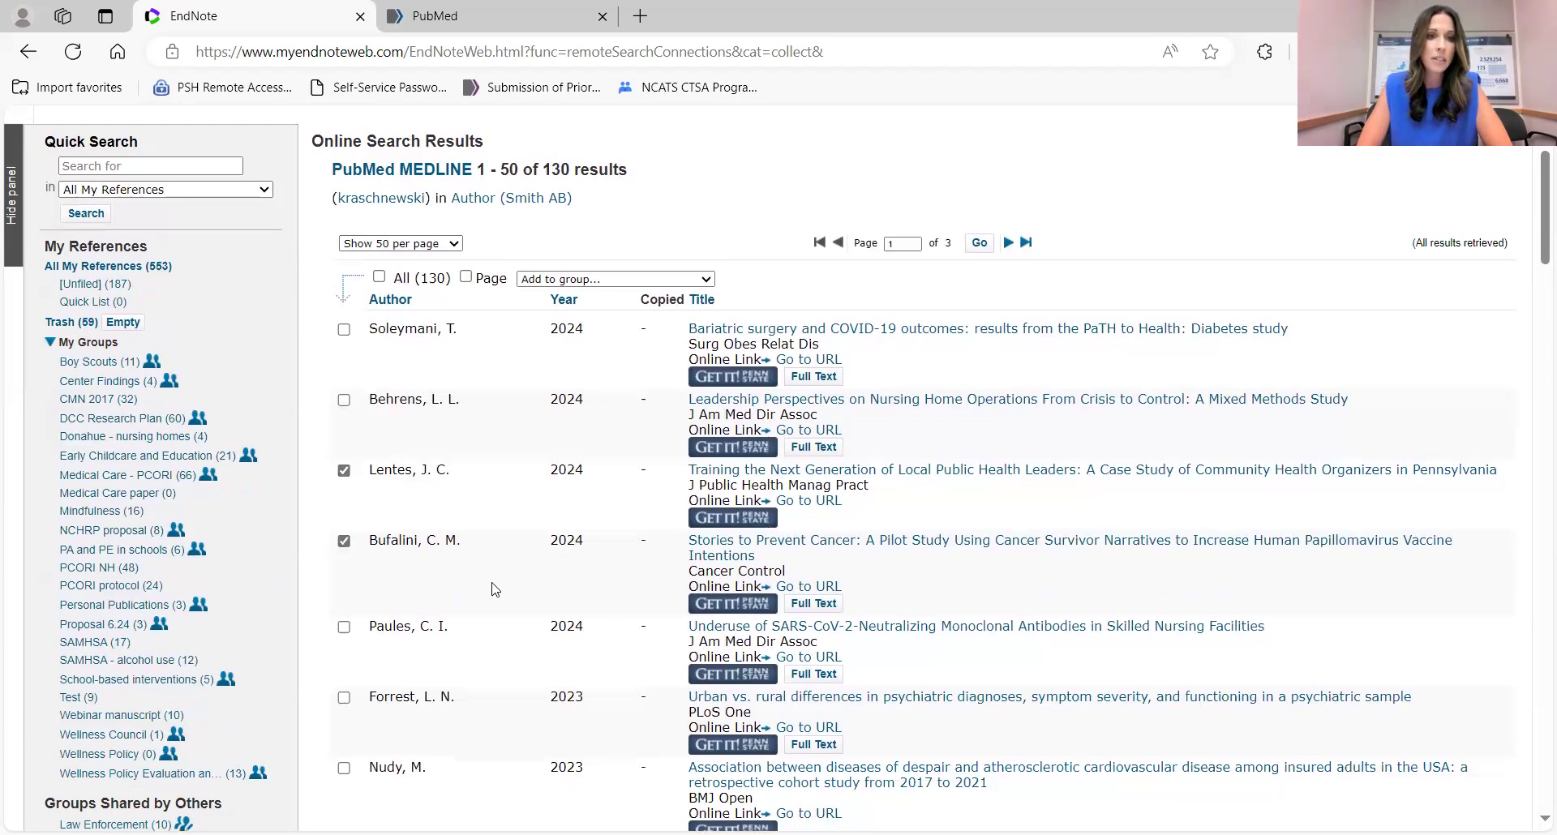
scroll(495, 589, "down", 1)
scroll(494, 589, "down", 3)
left_click(343, 417)
scroll(504, 532, "down", 1)
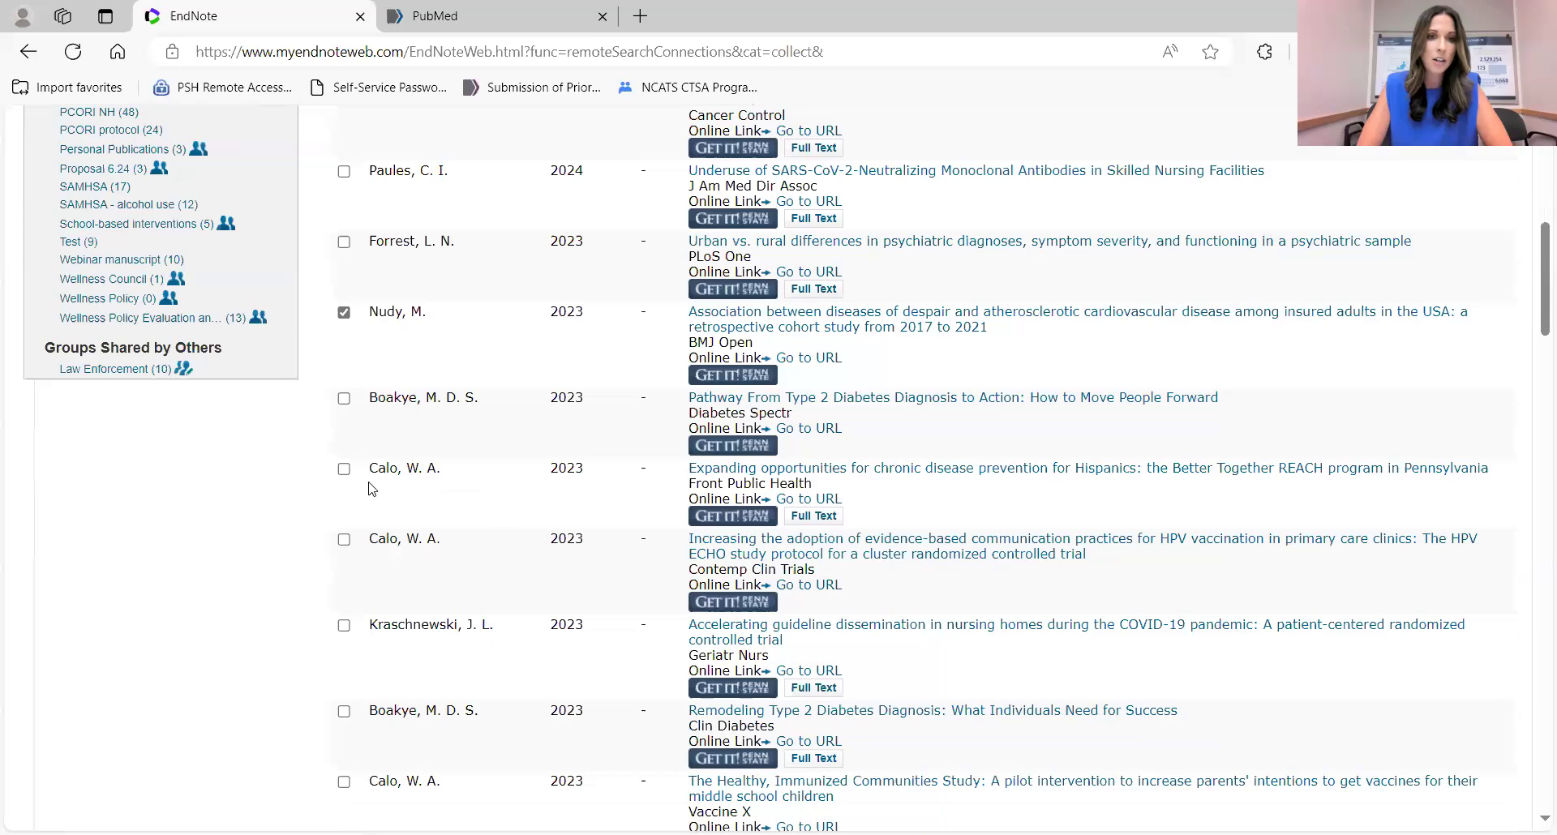
left_click(344, 470)
scroll(615, 382, "up", 7)
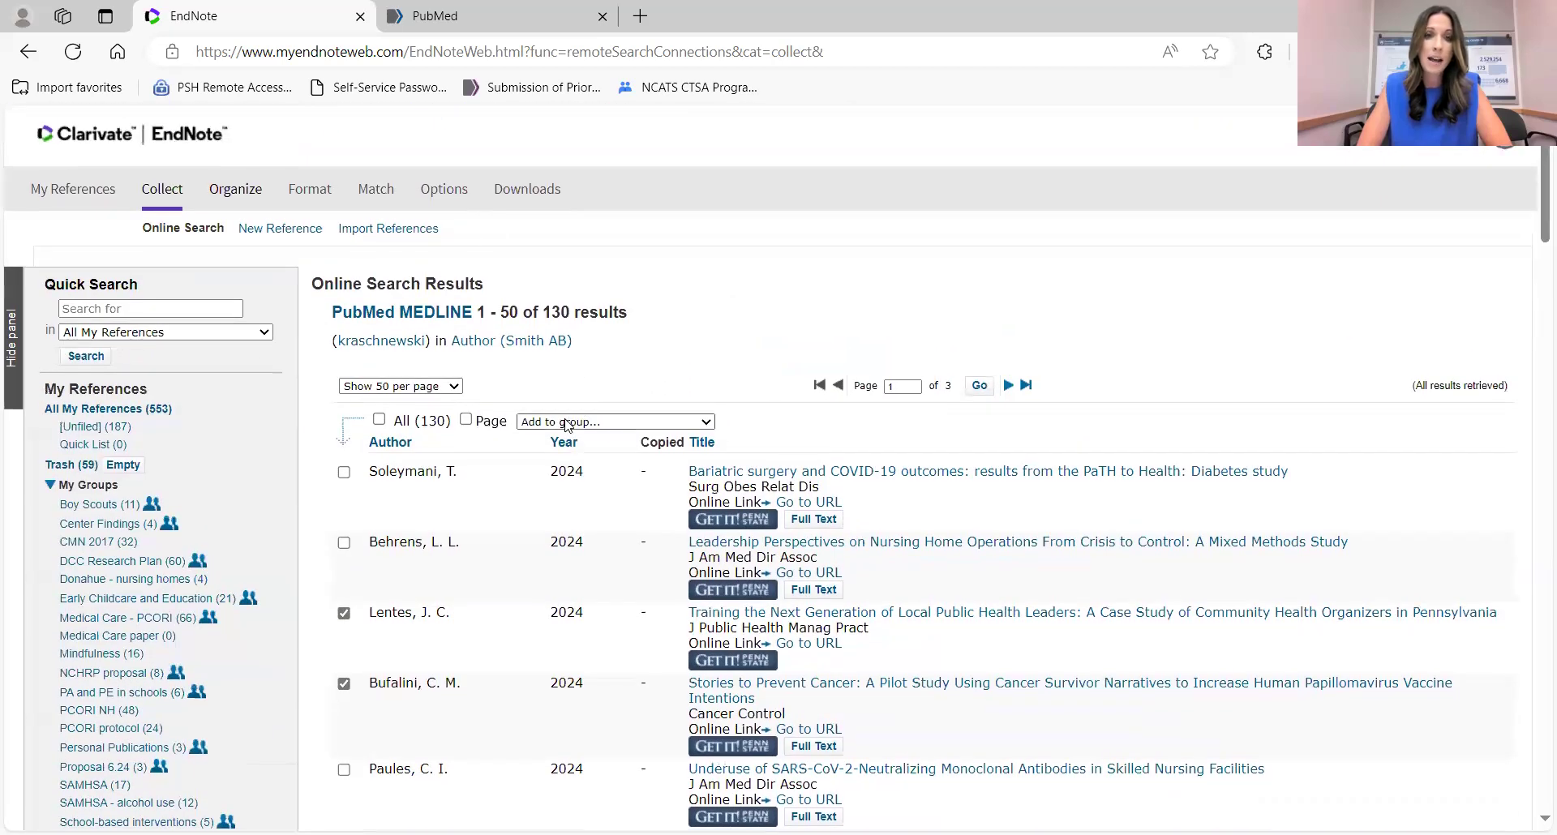
Add the checked results to a new group named 'End Note Training'.
left_click(568, 422)
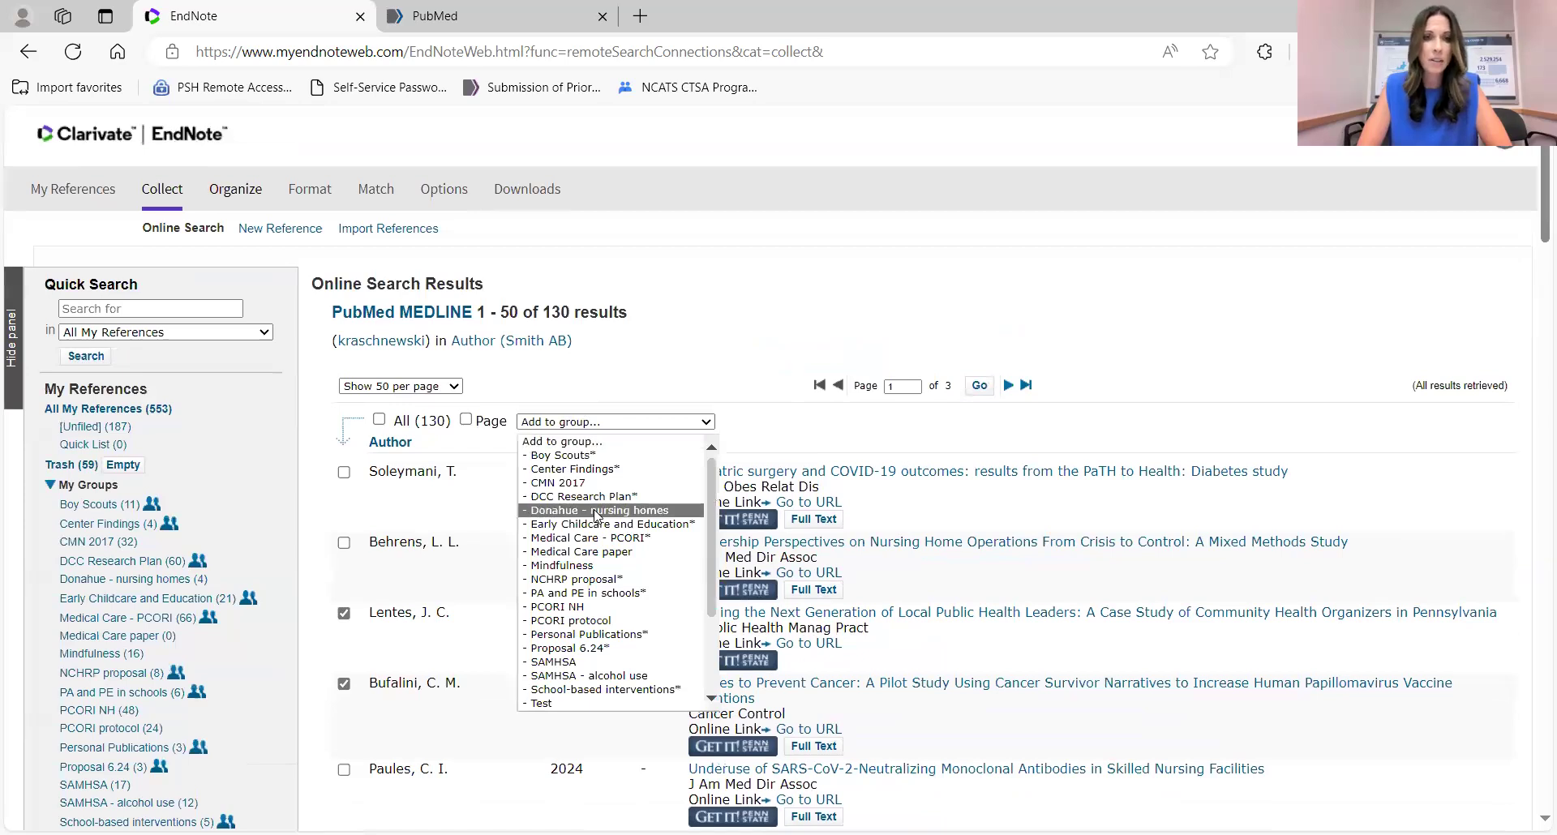
scroll(600, 536, "down", 2)
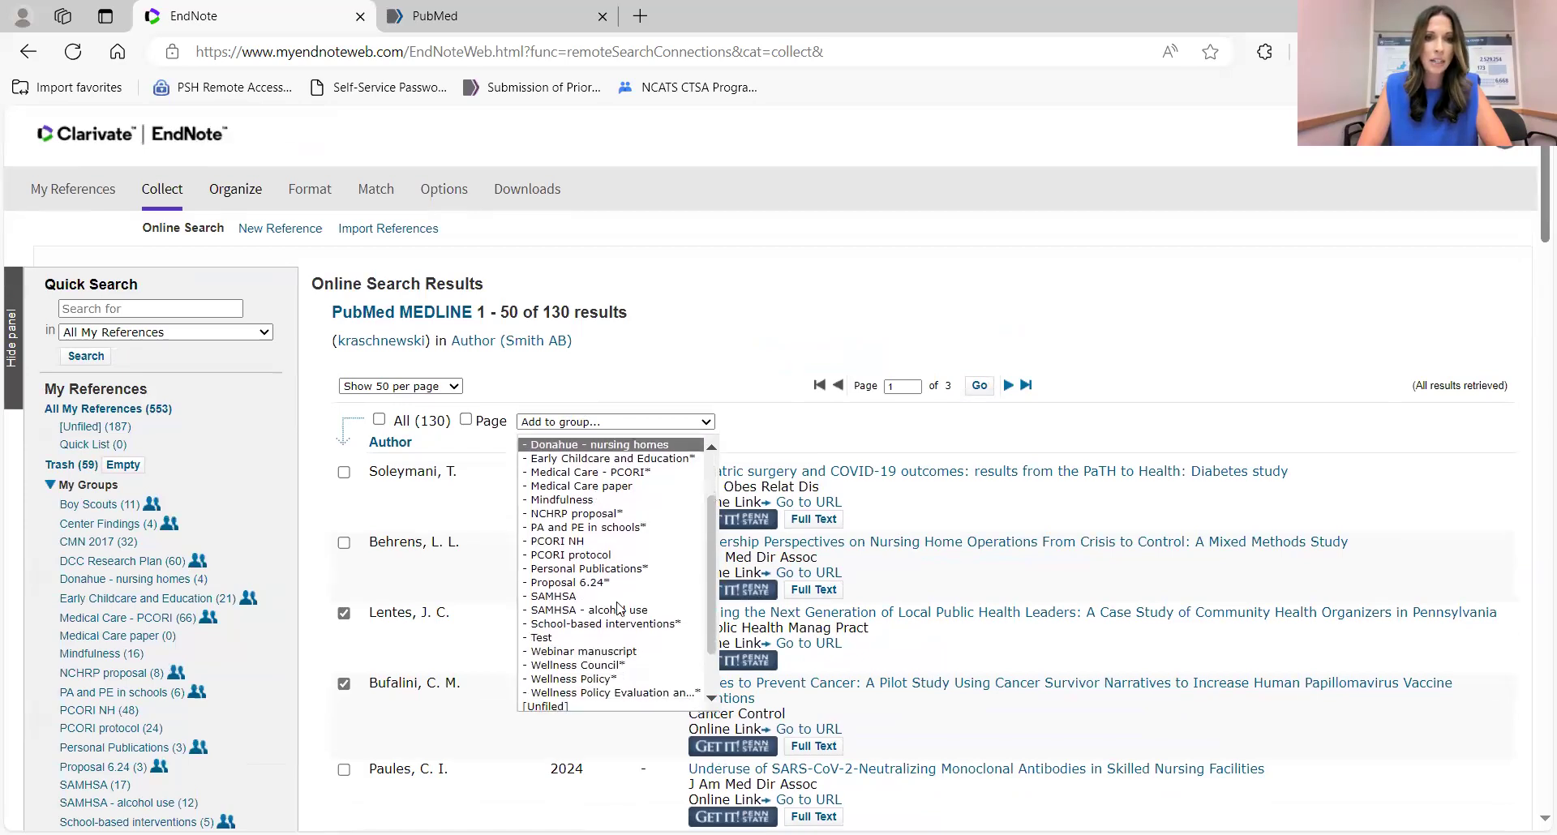
scroll(619, 614, "down", 2)
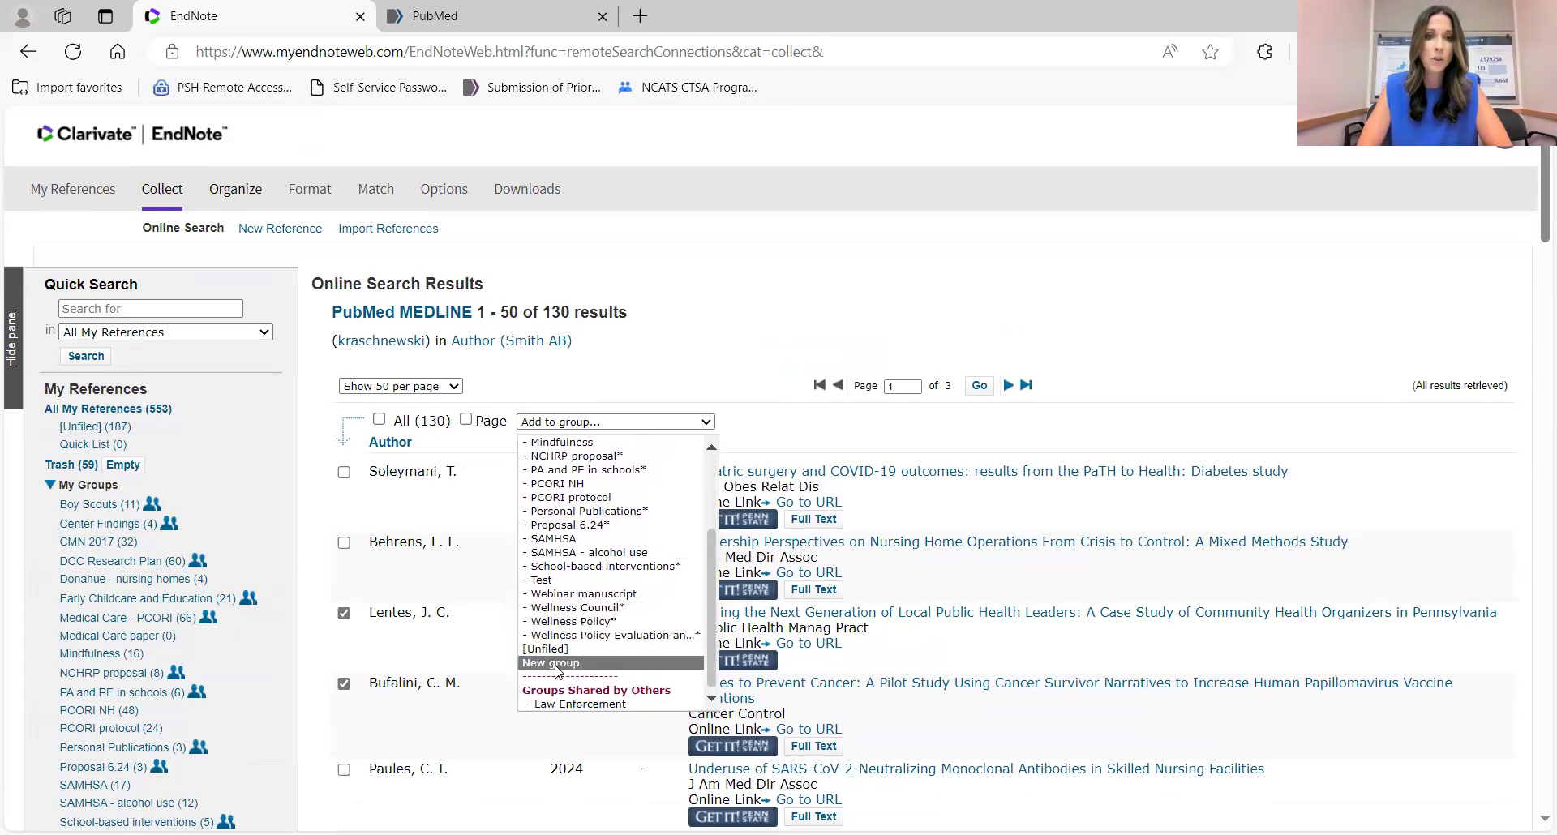
left_click(557, 664)
type("End Note Training")
key("Return")
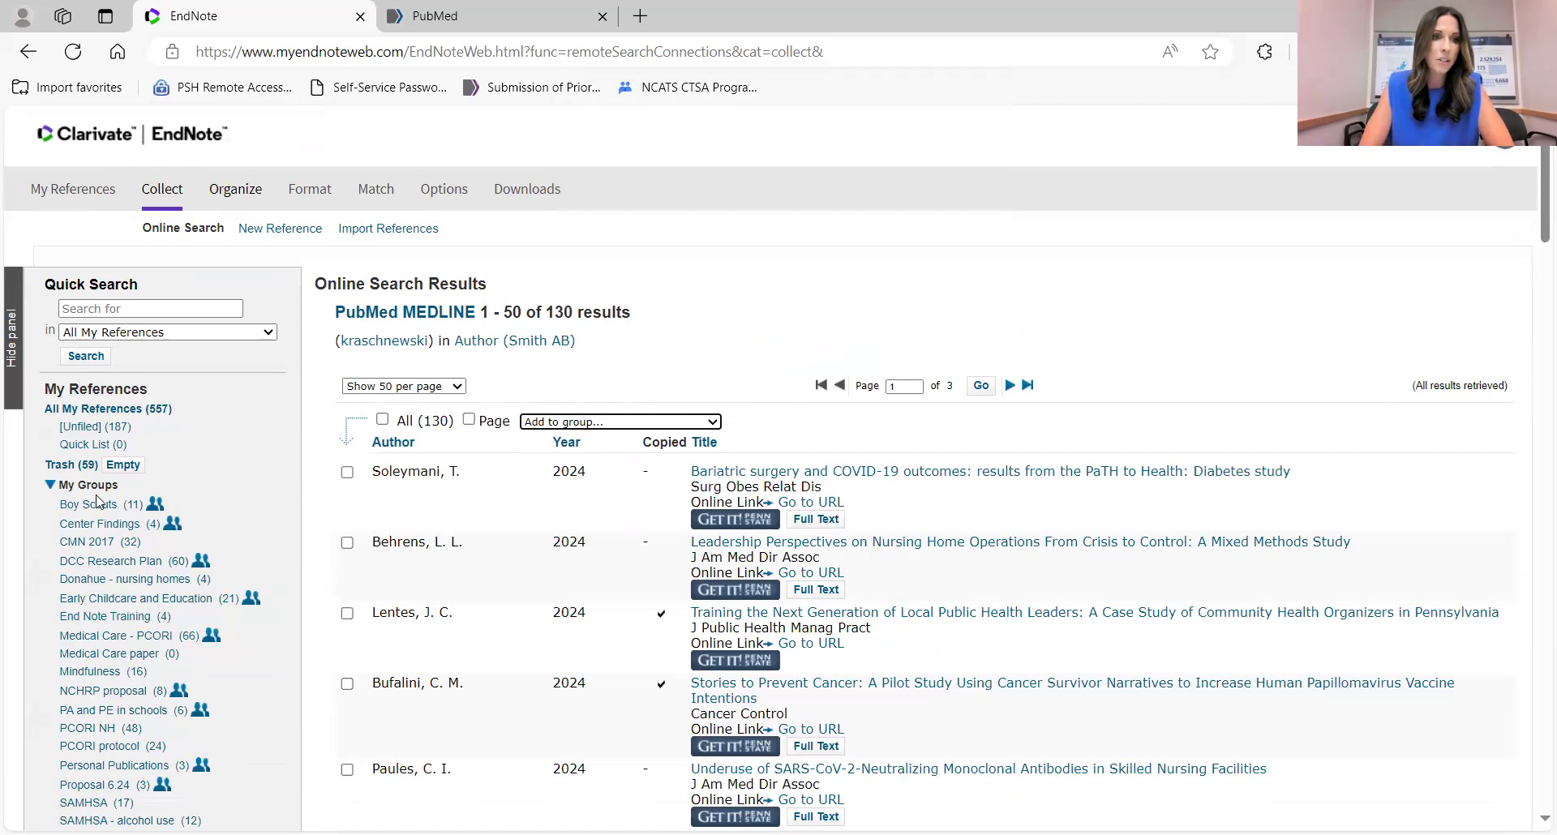
scroll(102, 641, "down", 2)
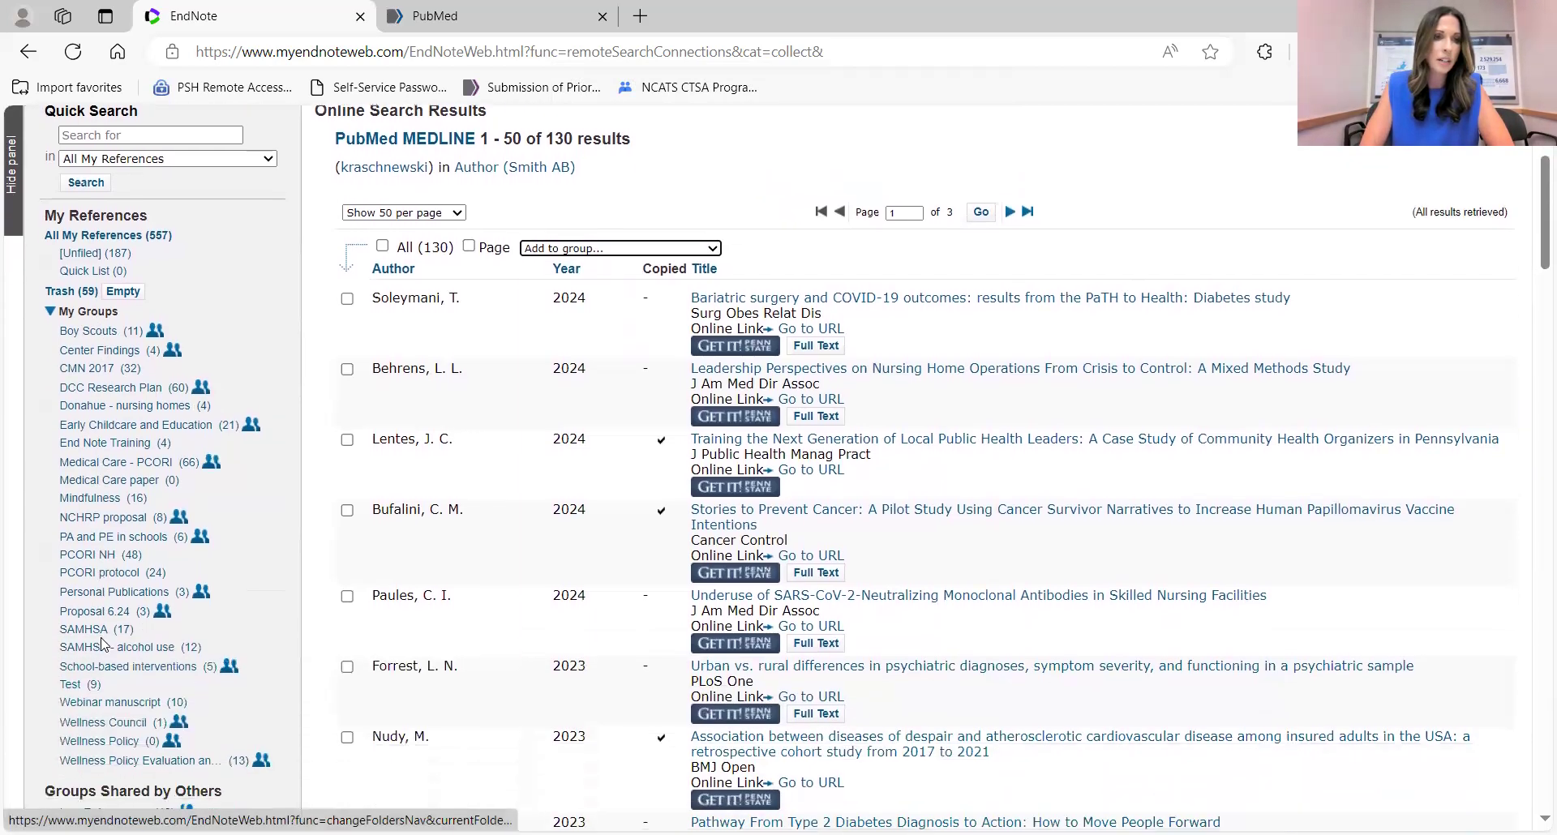
View the End Note Training group's references, then start a New Reference from Collect.
left_click(105, 444)
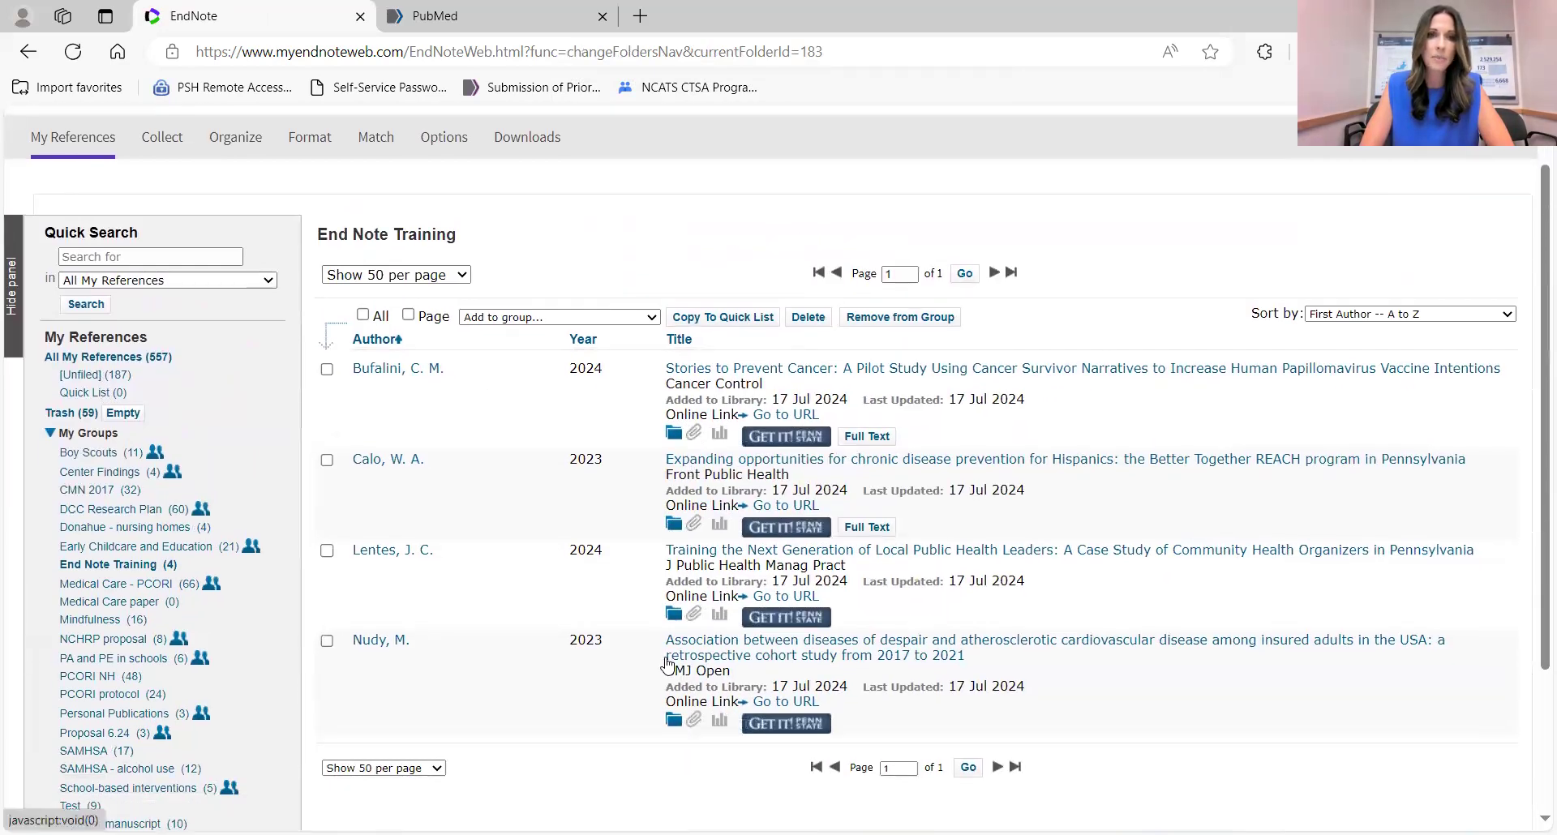
scroll(211, 417, "up", 1)
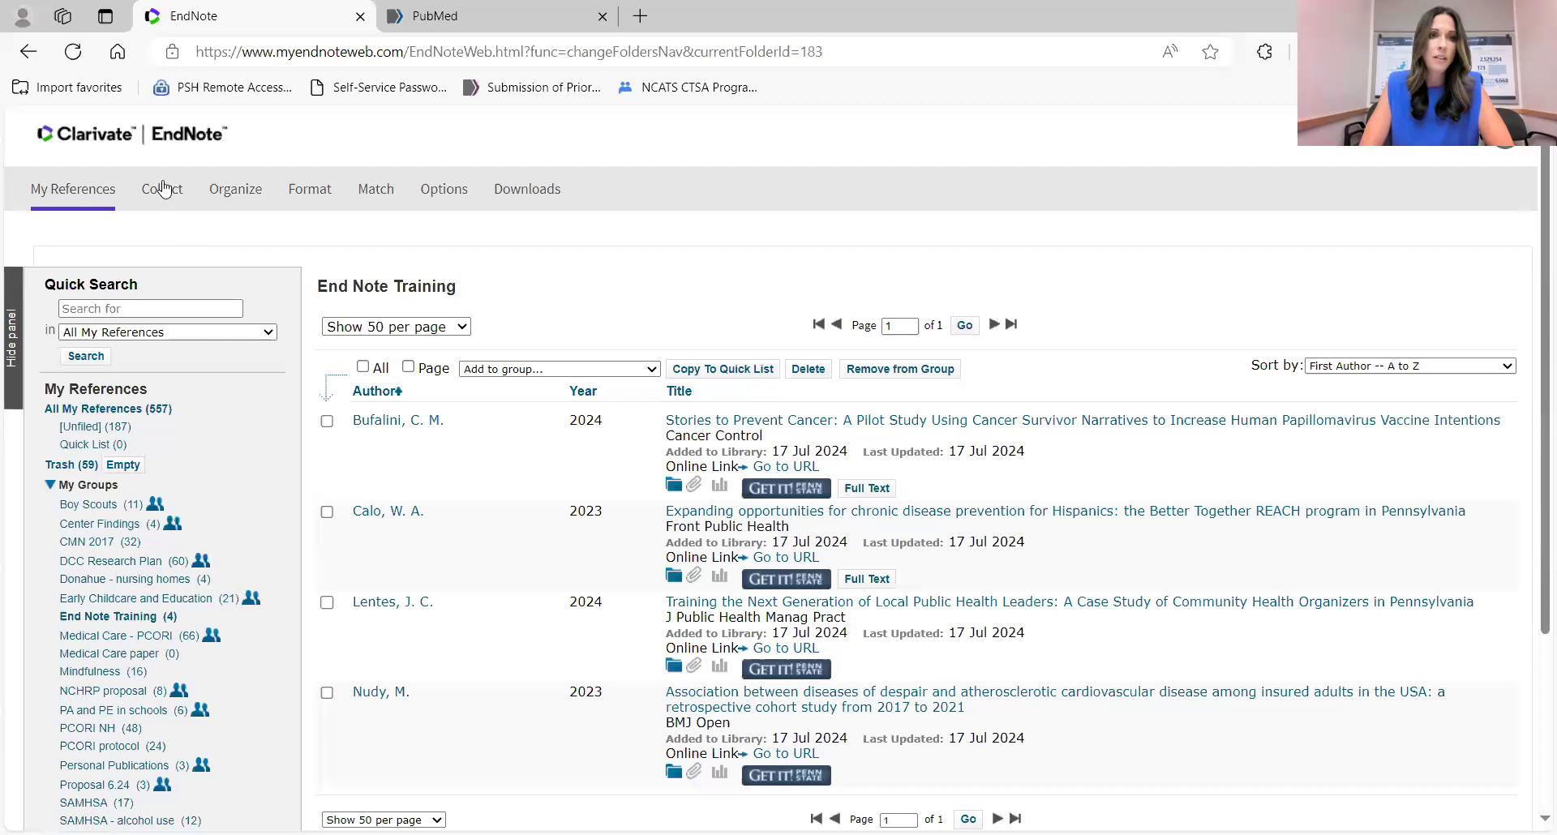
mouse_move(165, 189)
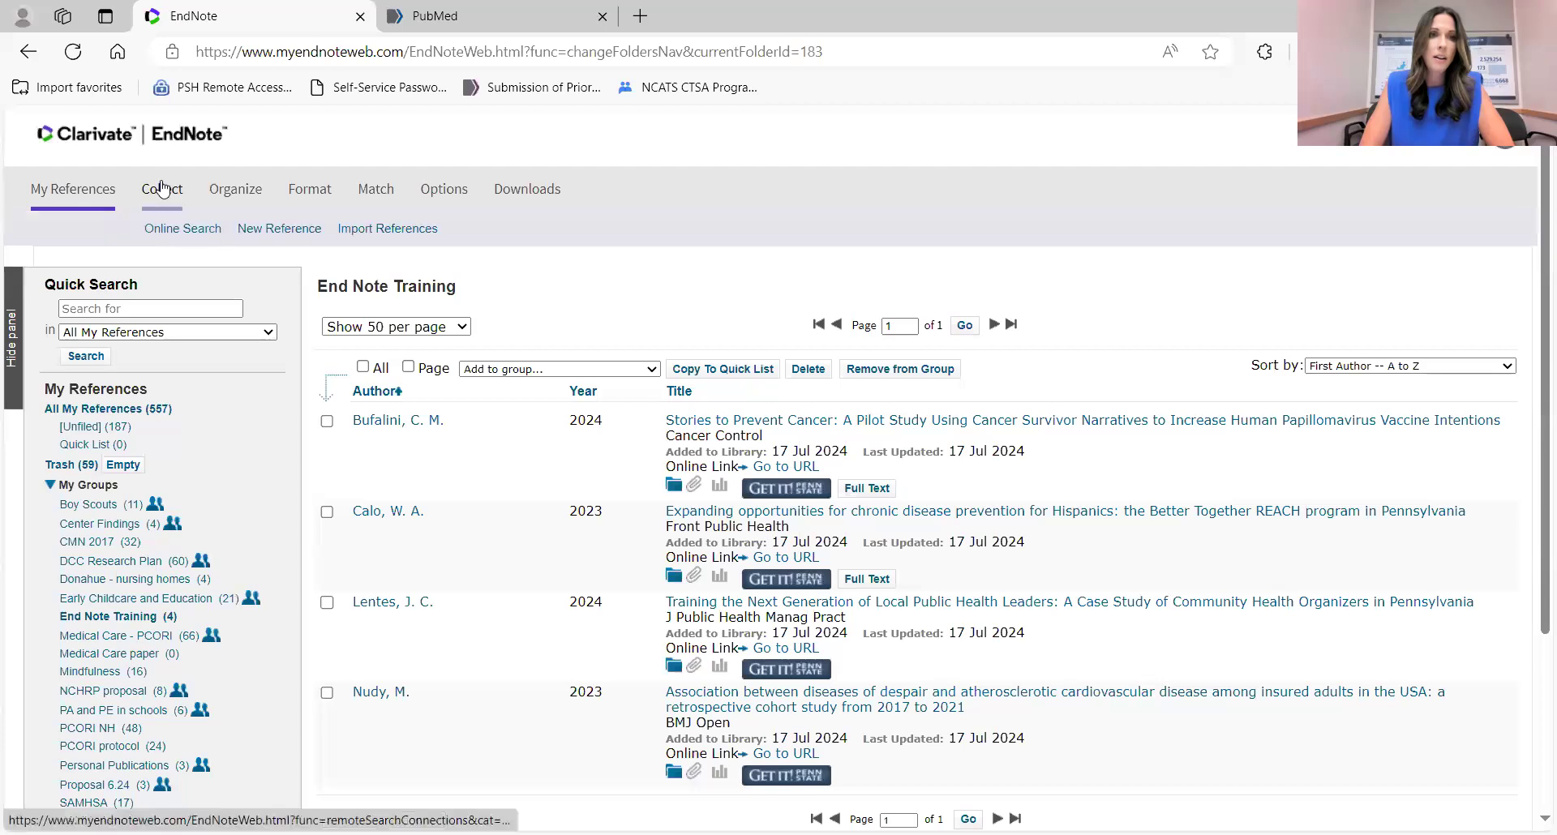
left_click(270, 231)
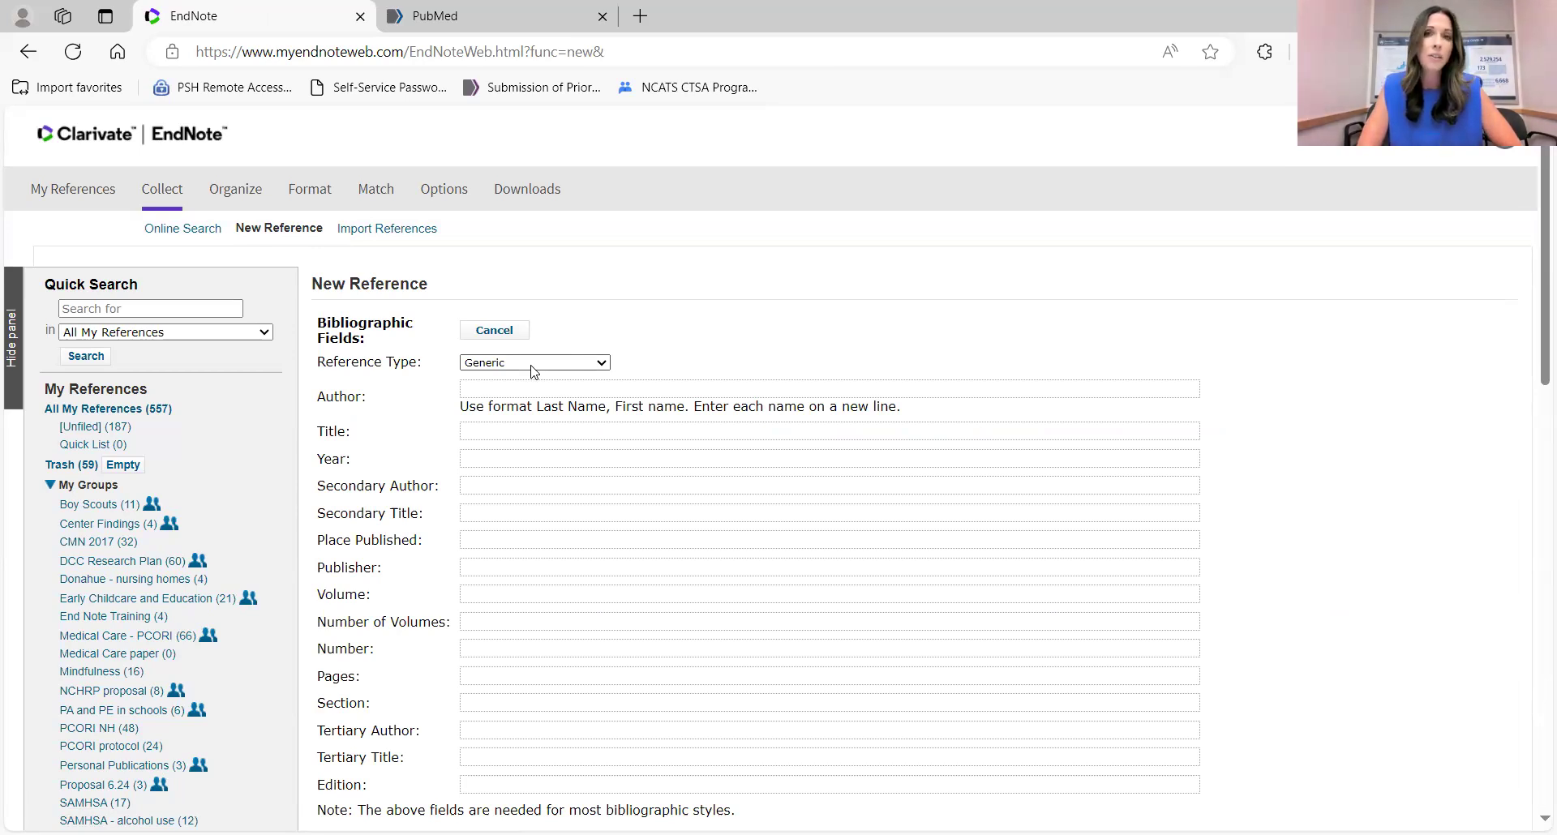
Choose Web Page from the bottom of the Reference Type list.
left_click(535, 371)
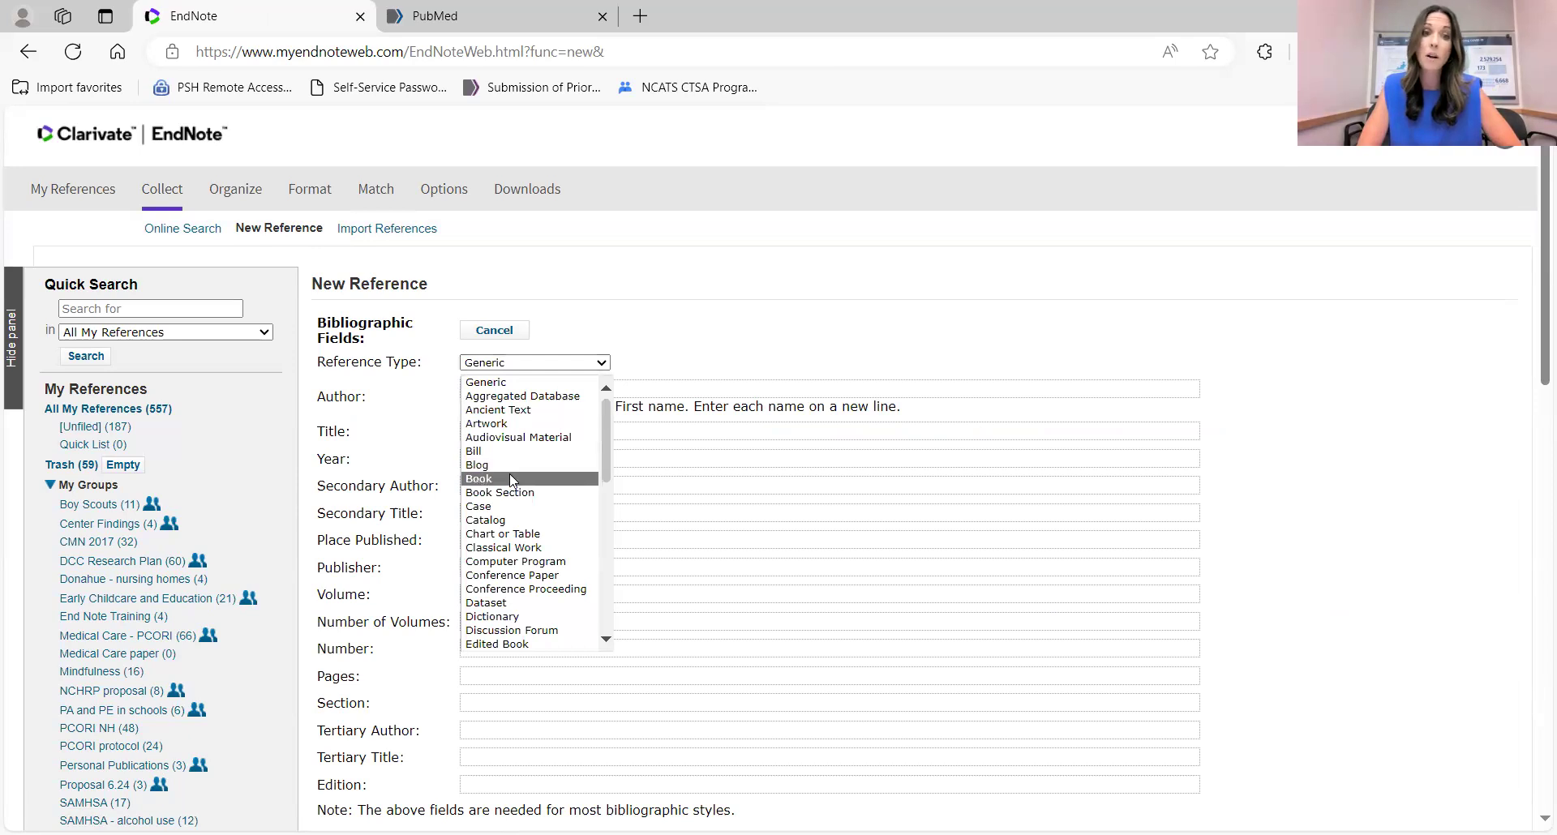
scroll(523, 577, "down", 3)
scroll(523, 577, "down", 4)
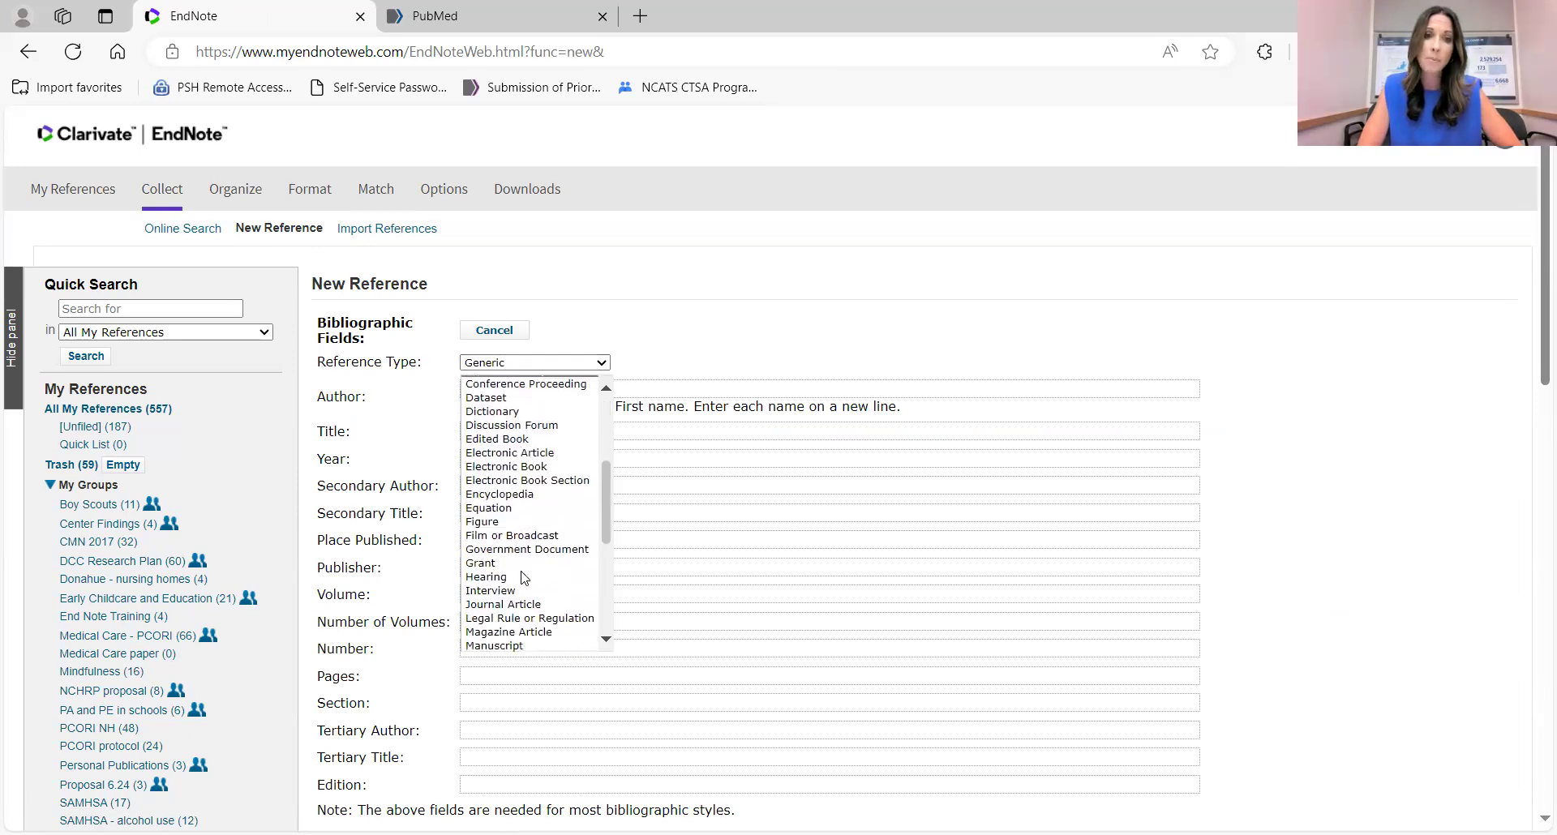
scroll(523, 577, "down", 2)
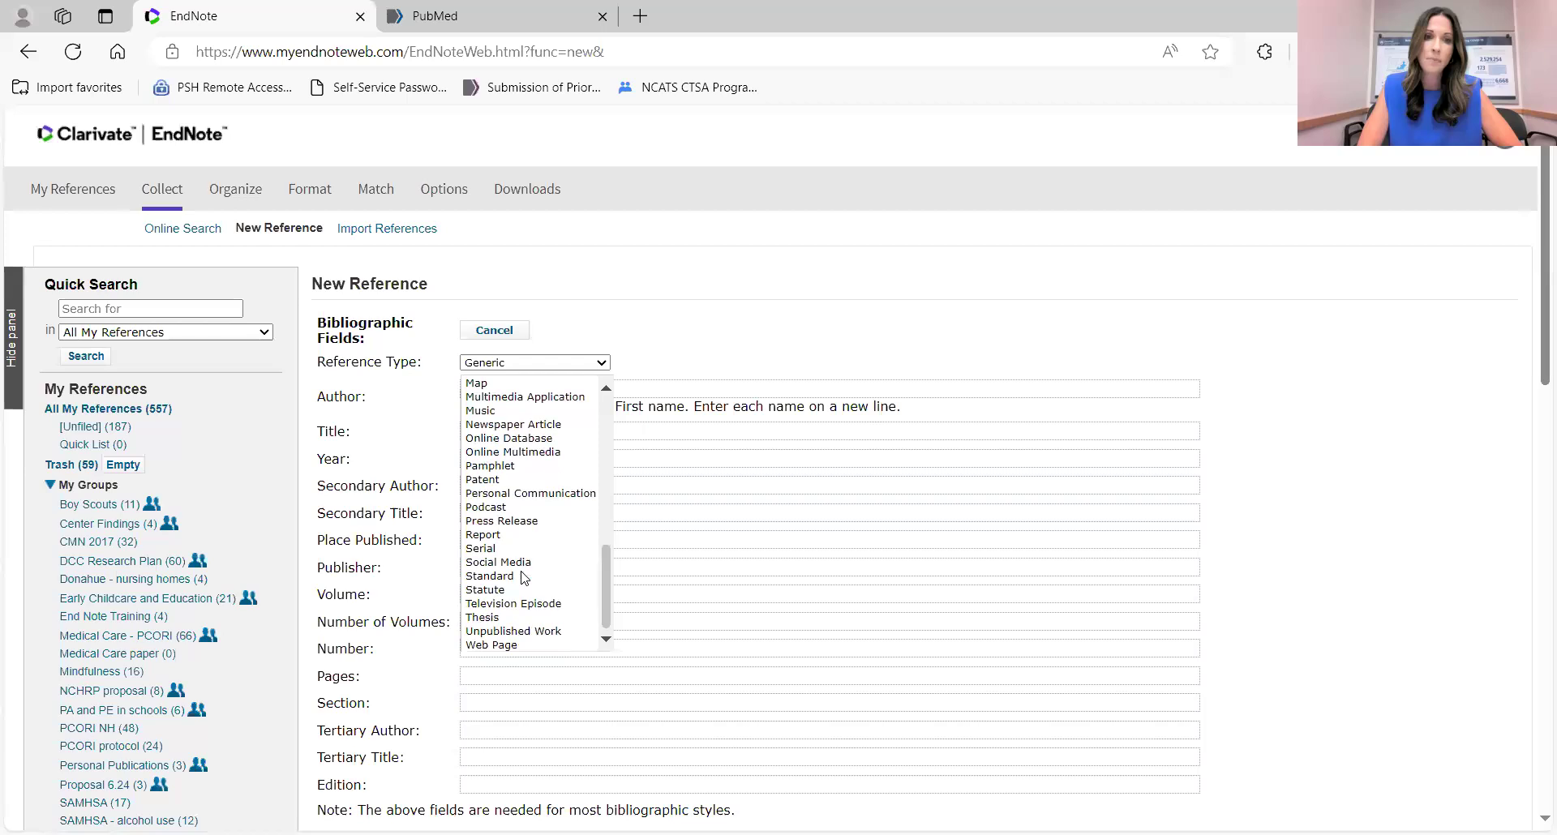
left_click(492, 646)
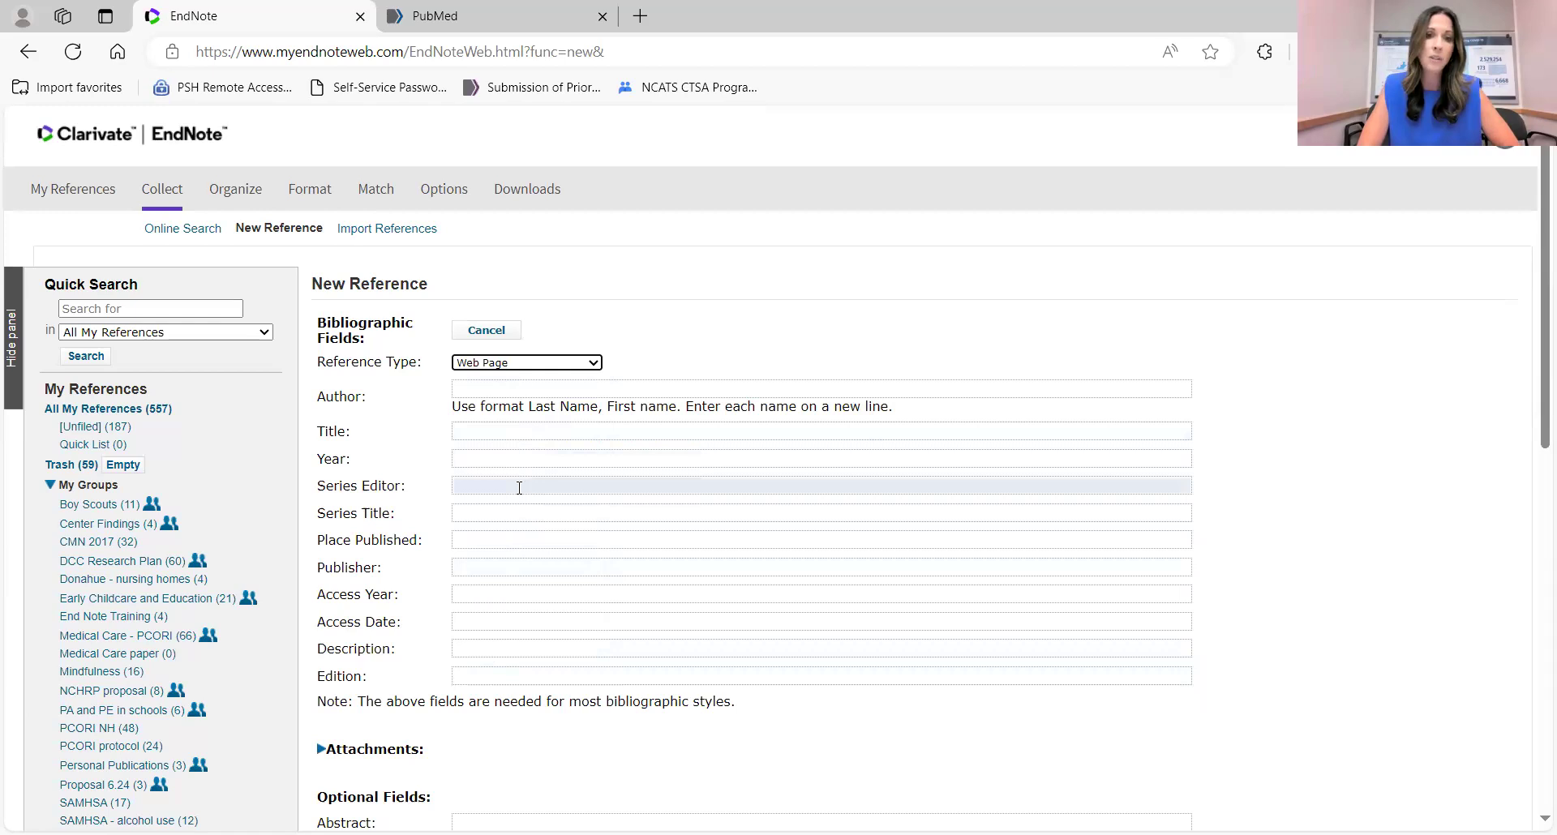
scroll(519, 488, "down", 1)
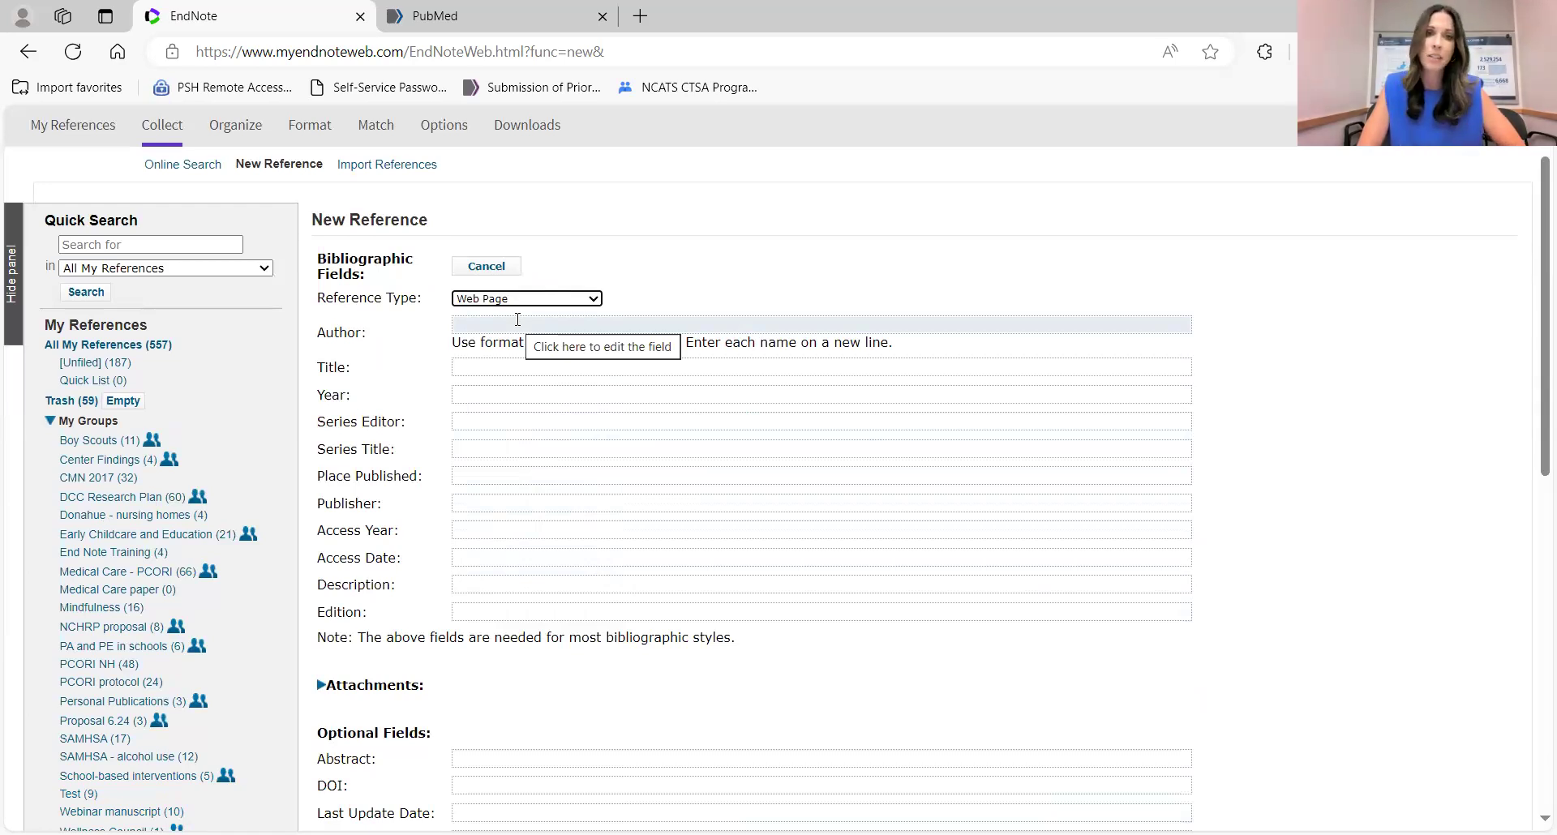
scroll(518, 320, "up", 1)
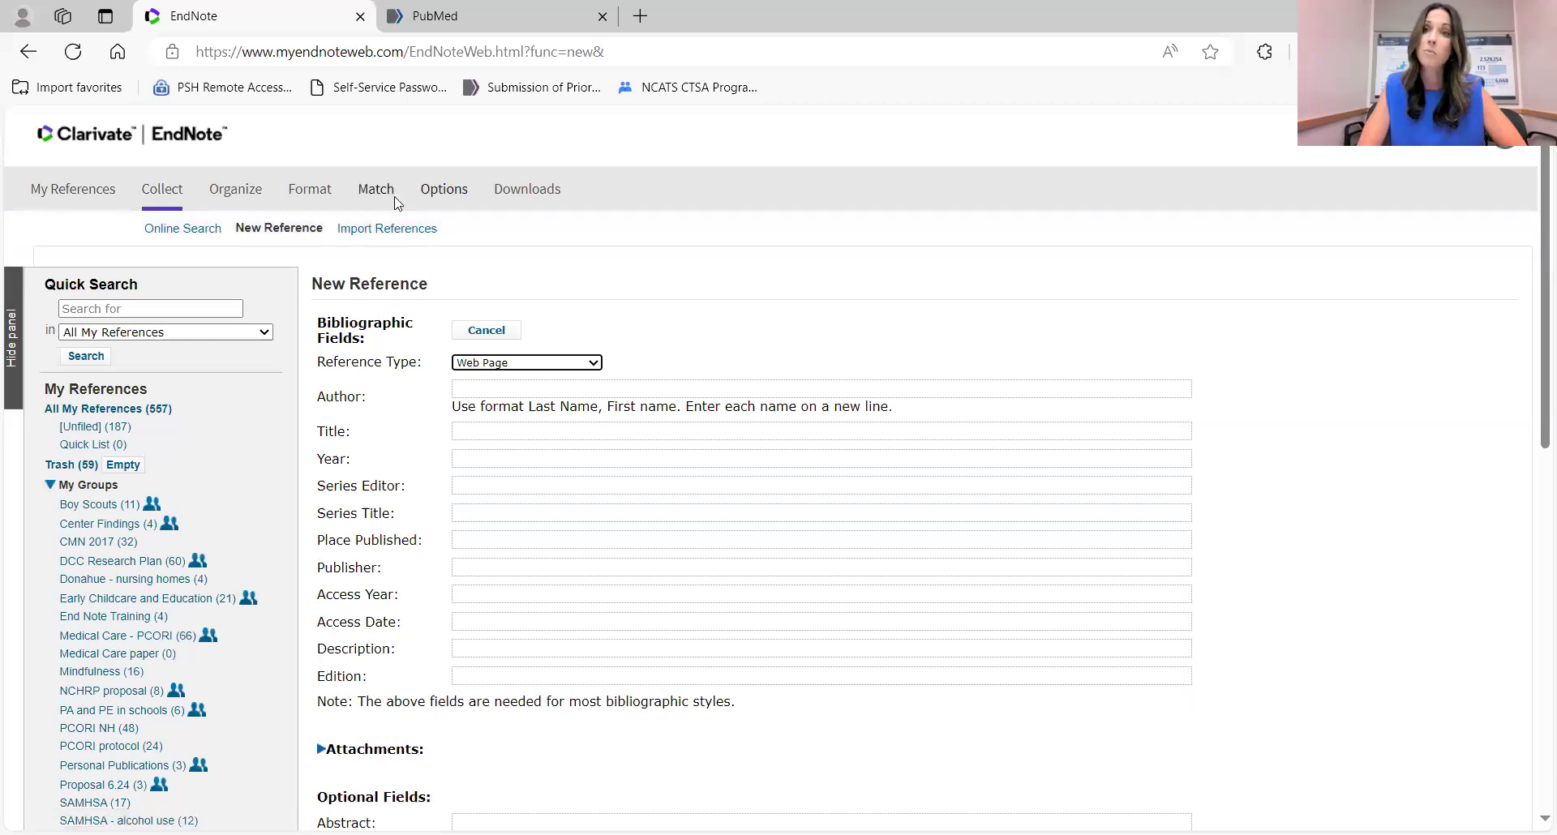
Search PubMed for the author kraschnewski.
left_click(490, 22)
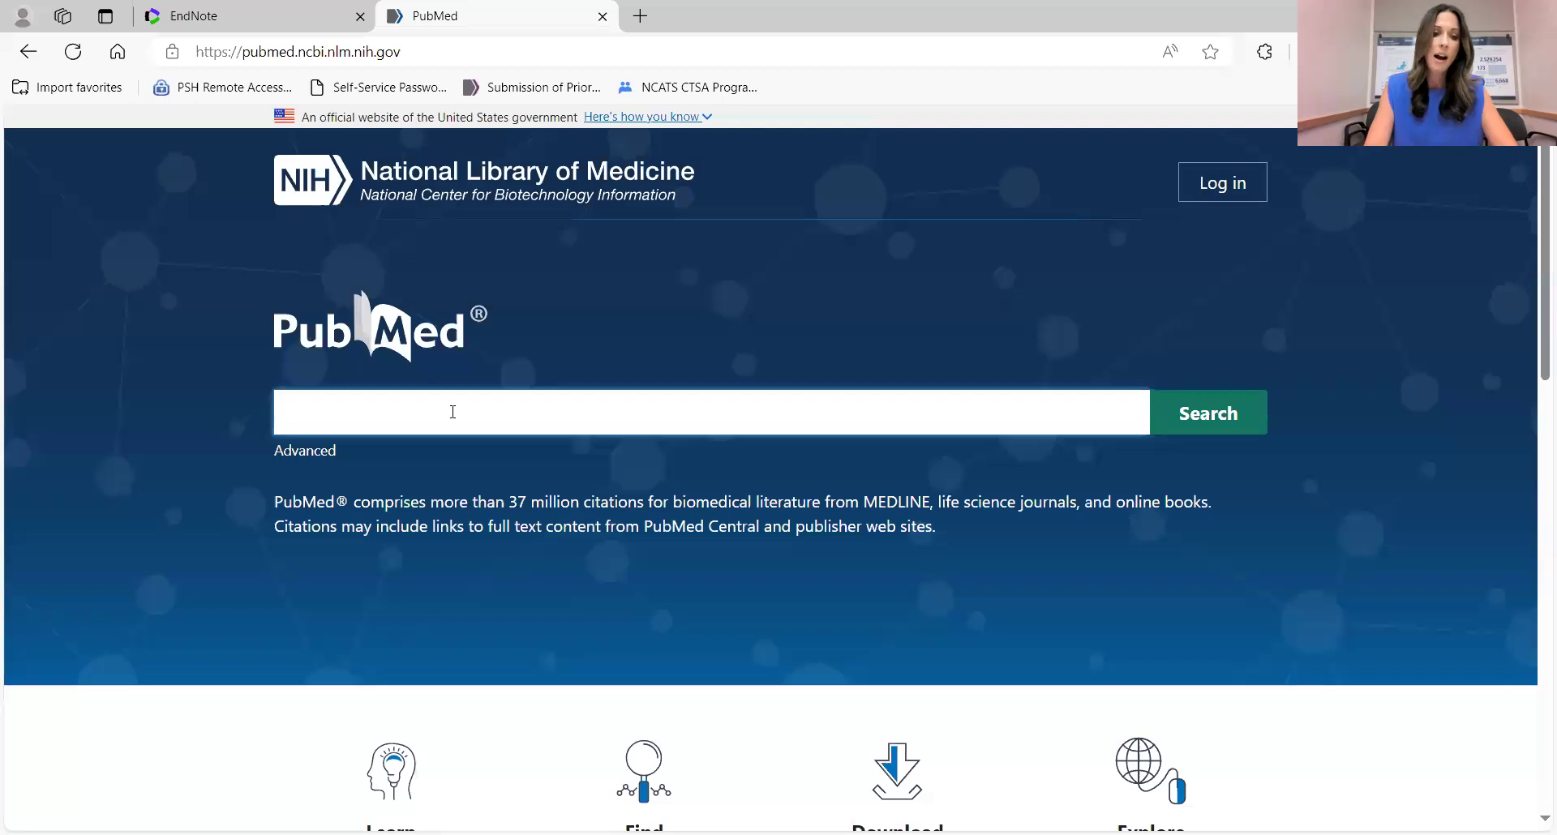
type("krasch")
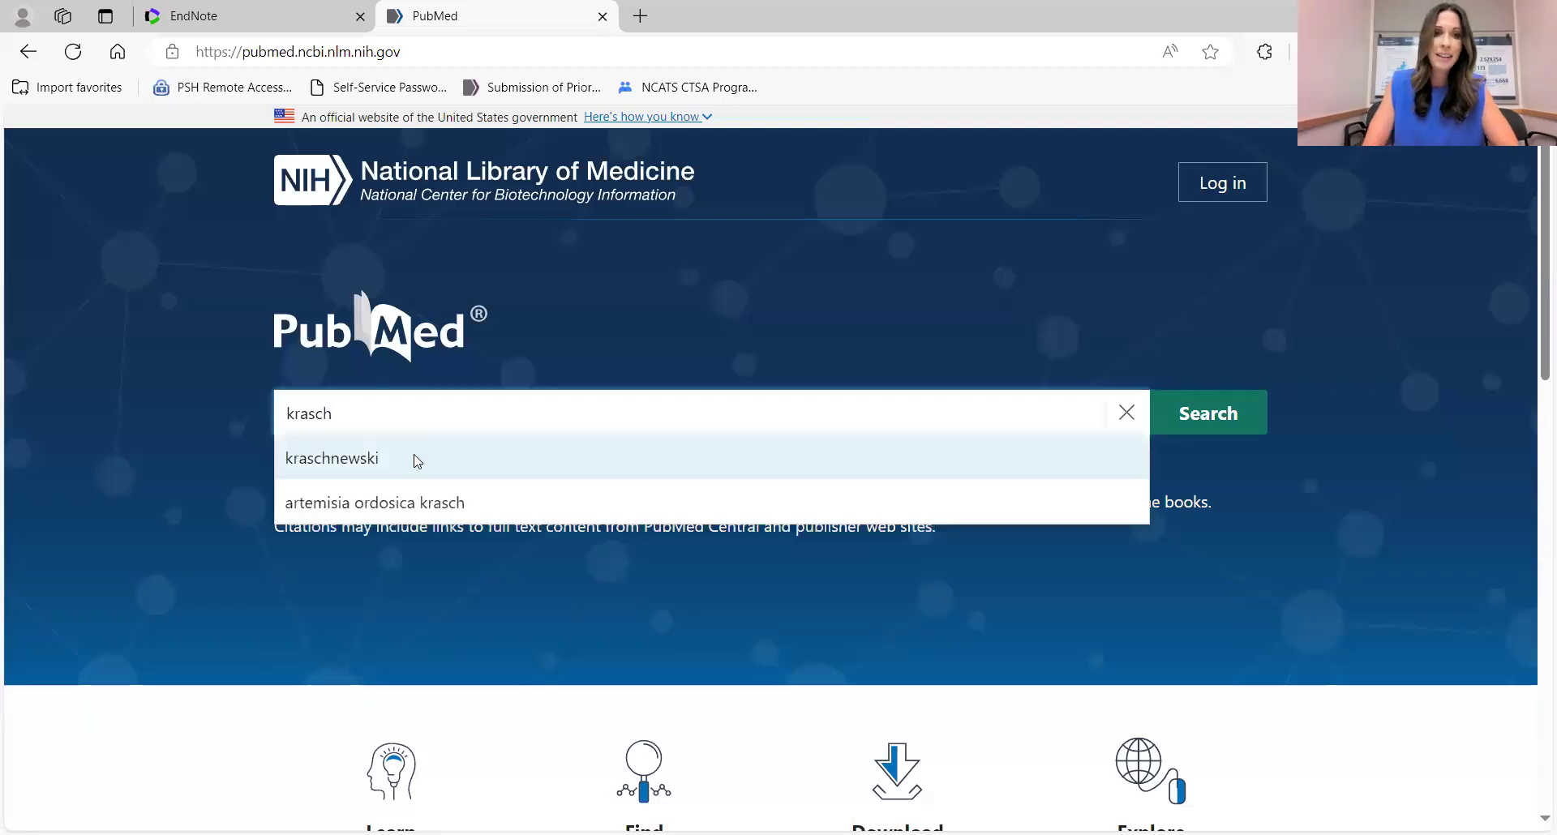
left_click(414, 458)
left_click(1206, 422)
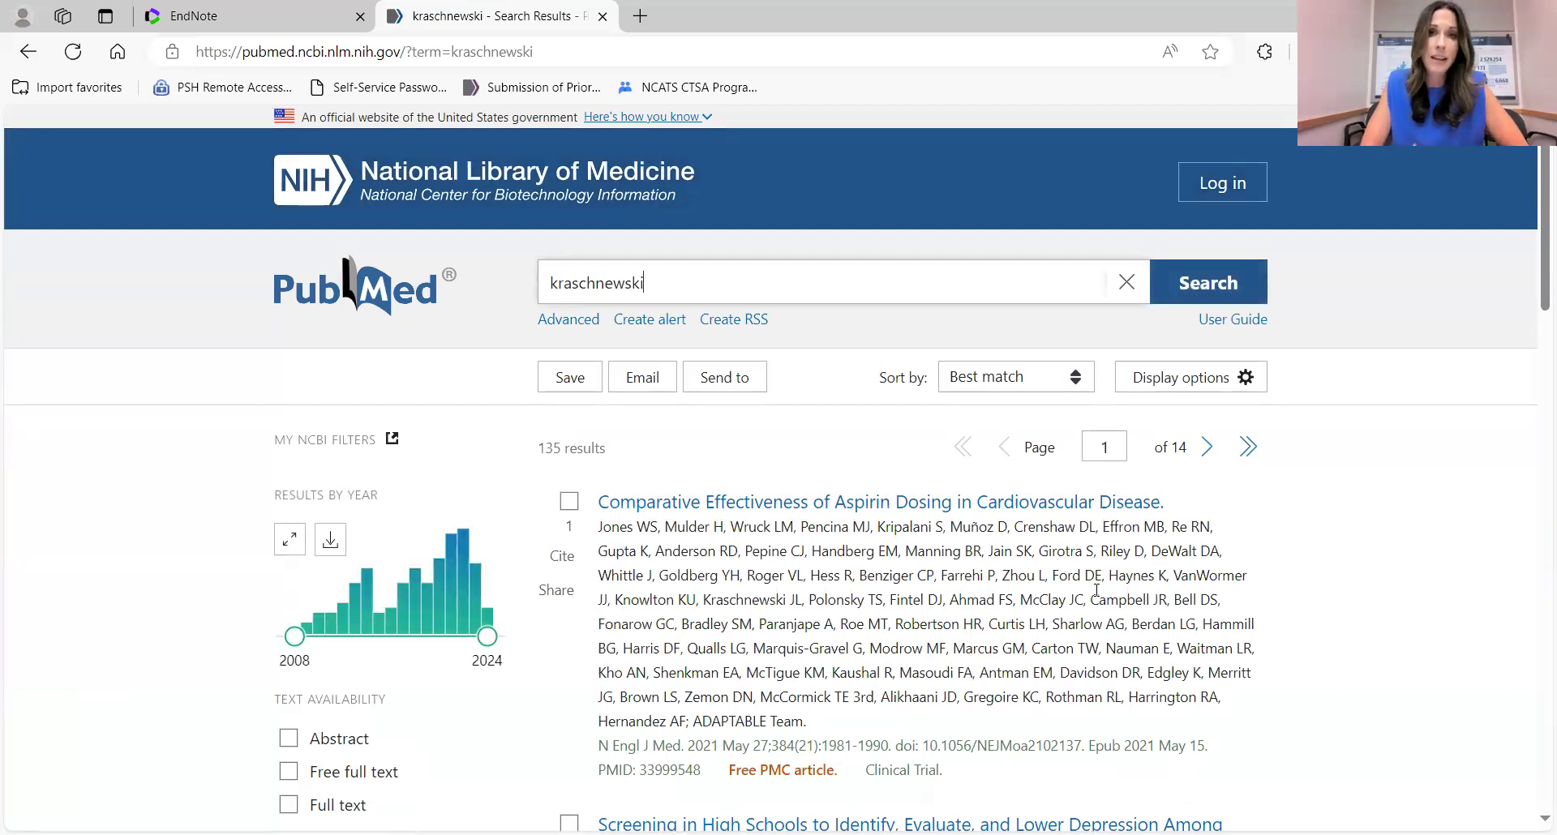
Tick the School Nurse COVID-19, breast cancer exercise and rural cancer screening articles, then open Send to.
scroll(1096, 590, "down", 3)
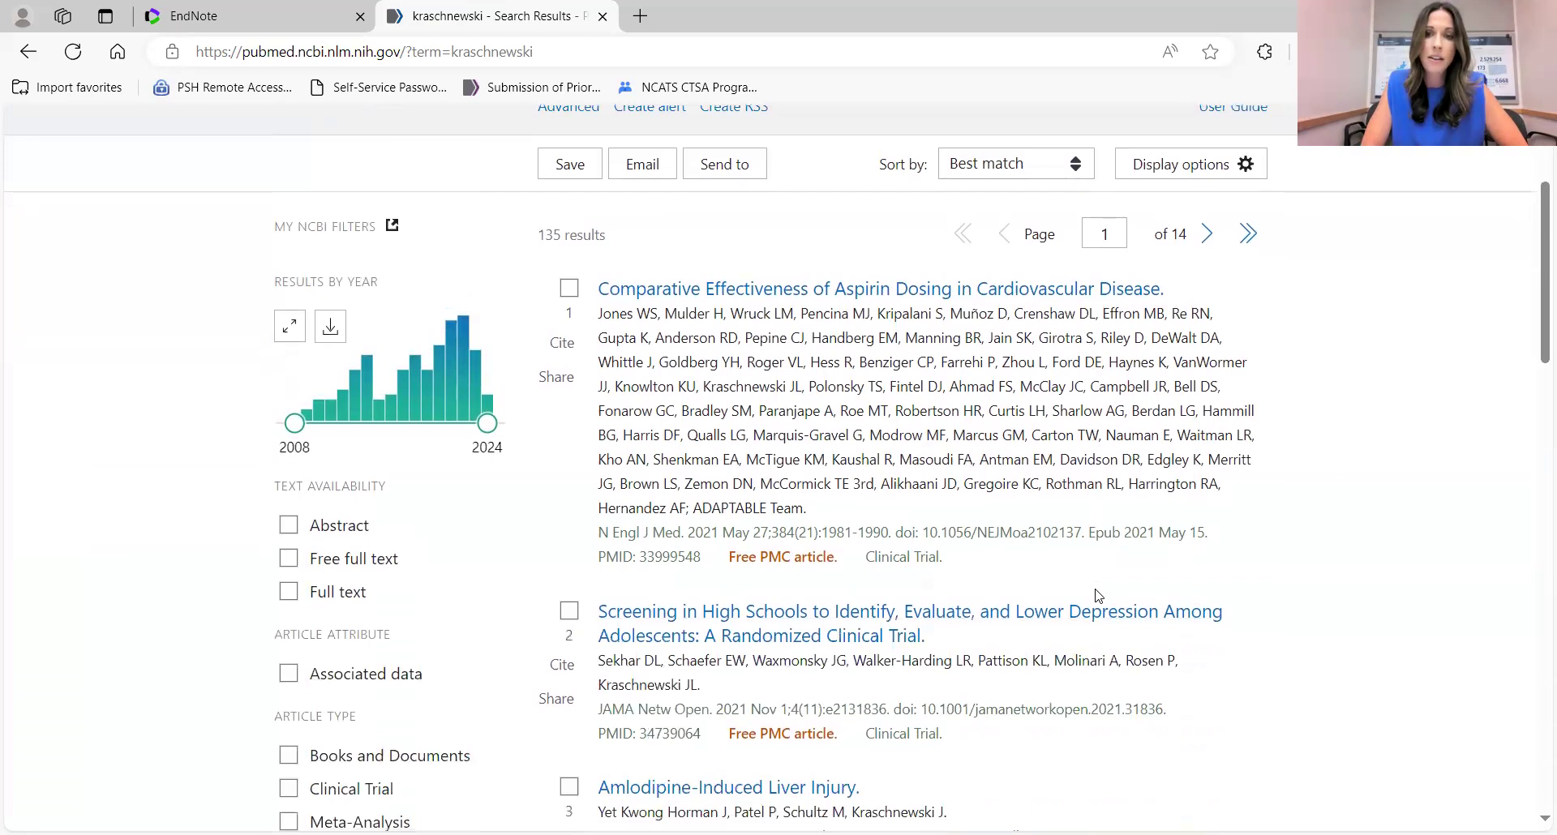
scroll(1096, 595, "down", 4)
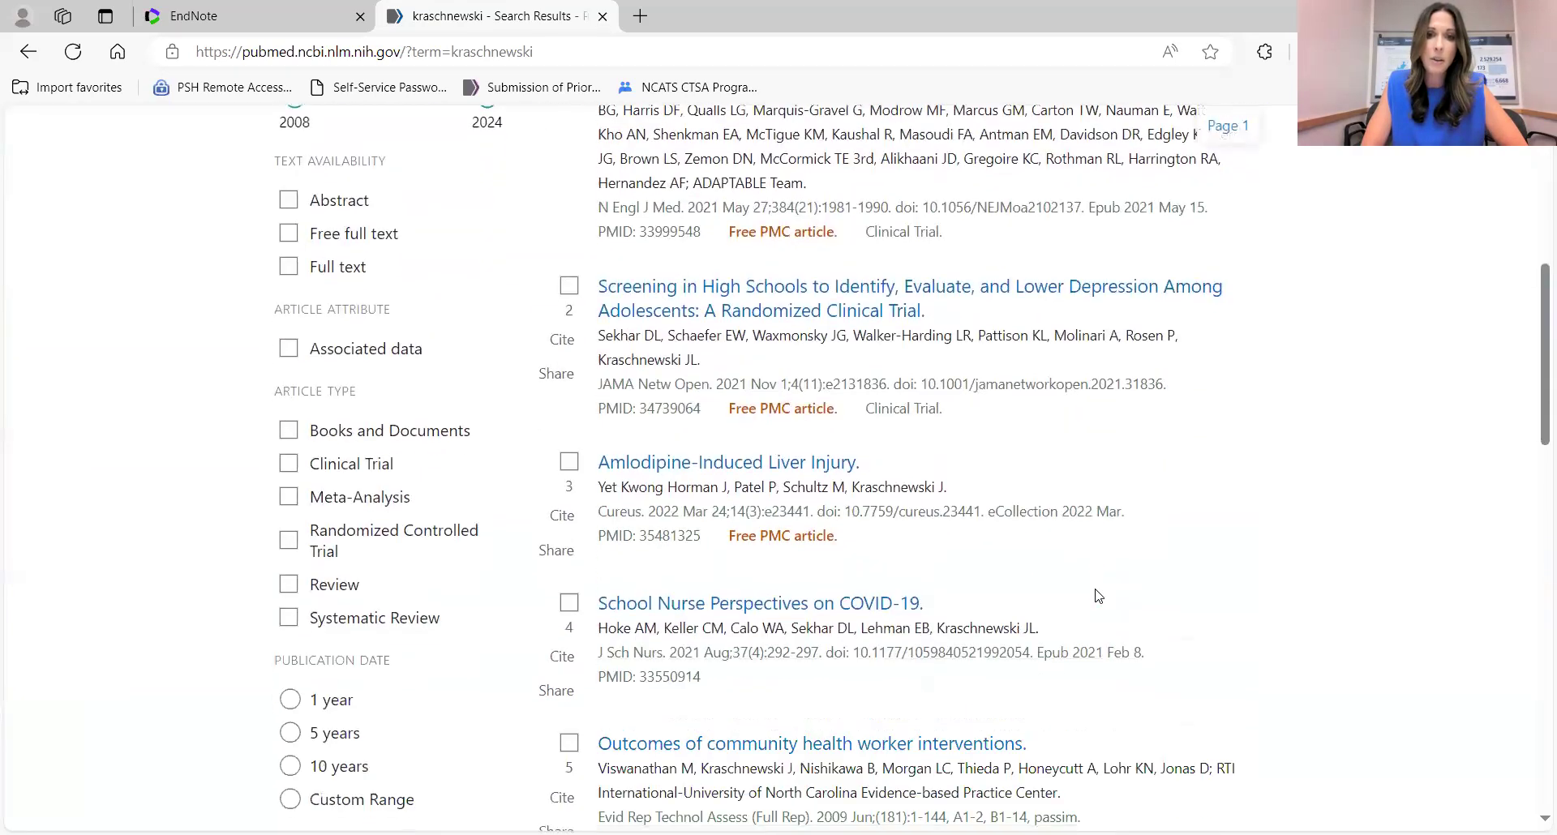
scroll(868, 600, "down", 2)
left_click(569, 469)
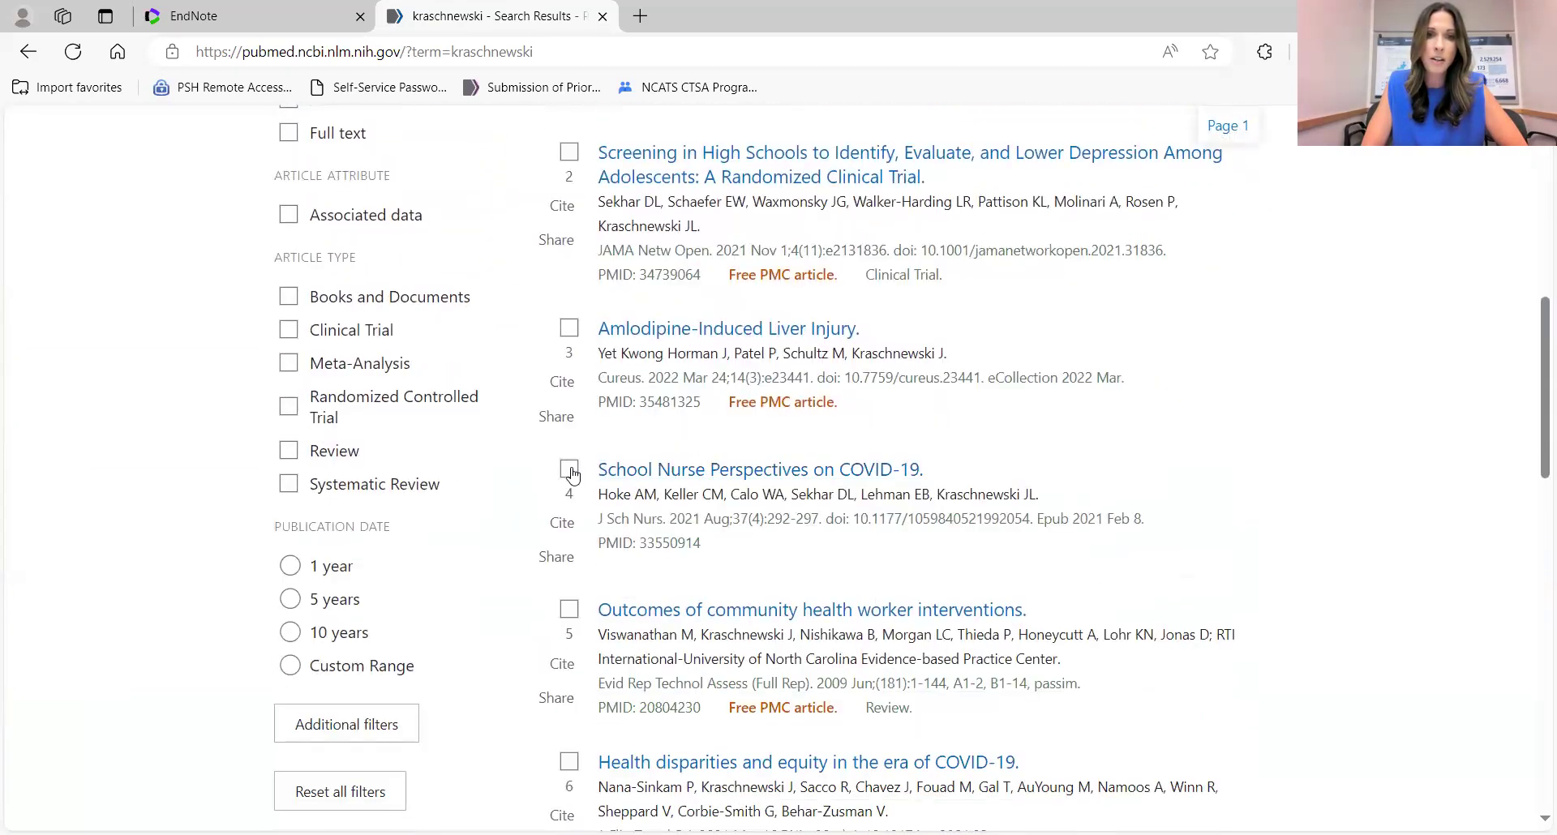
scroll(999, 519, "down", 5)
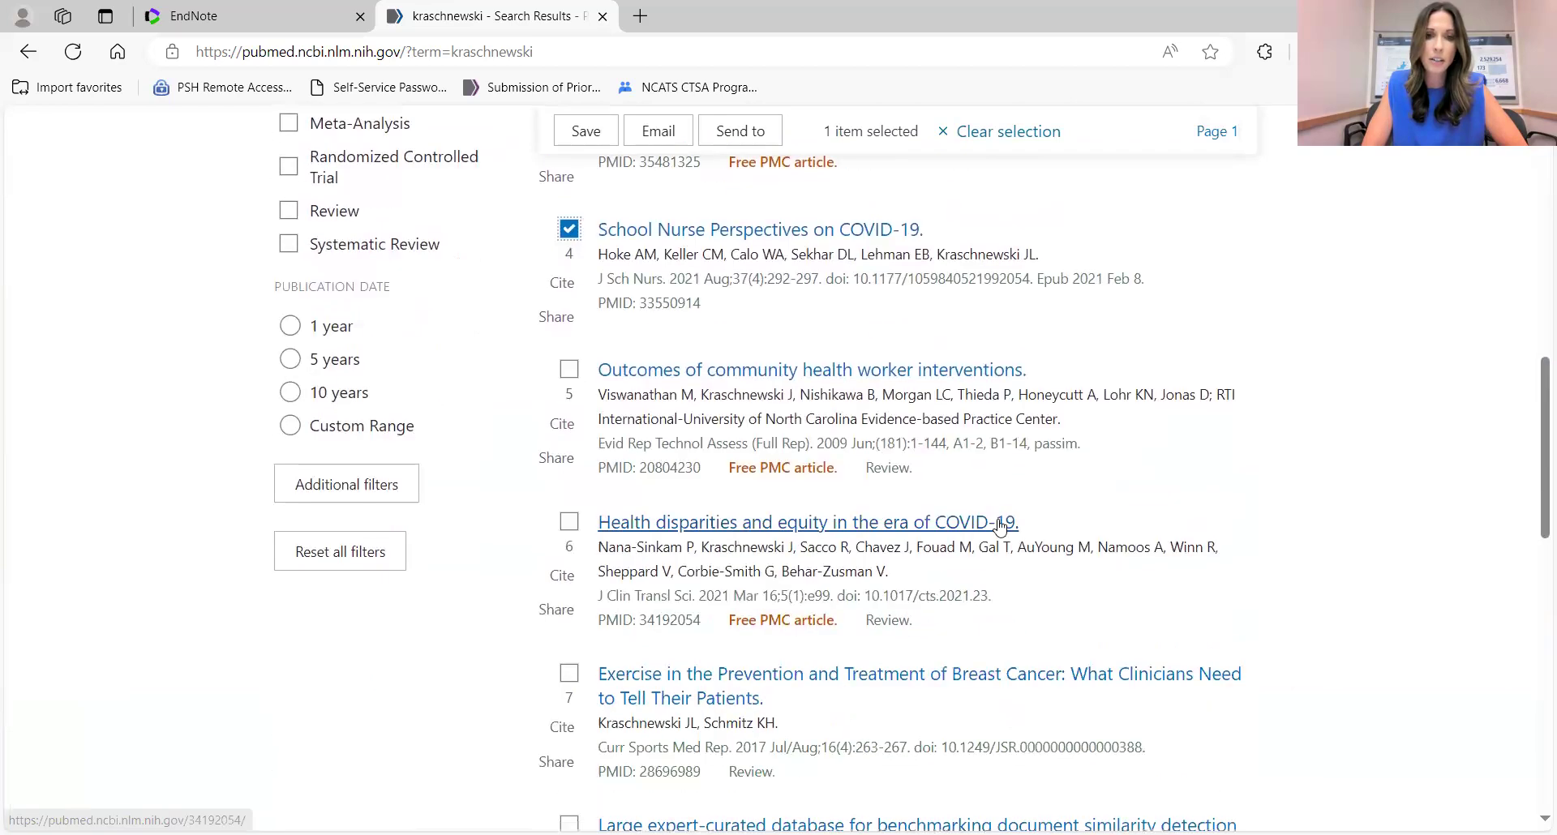
scroll(896, 528, "down", 2)
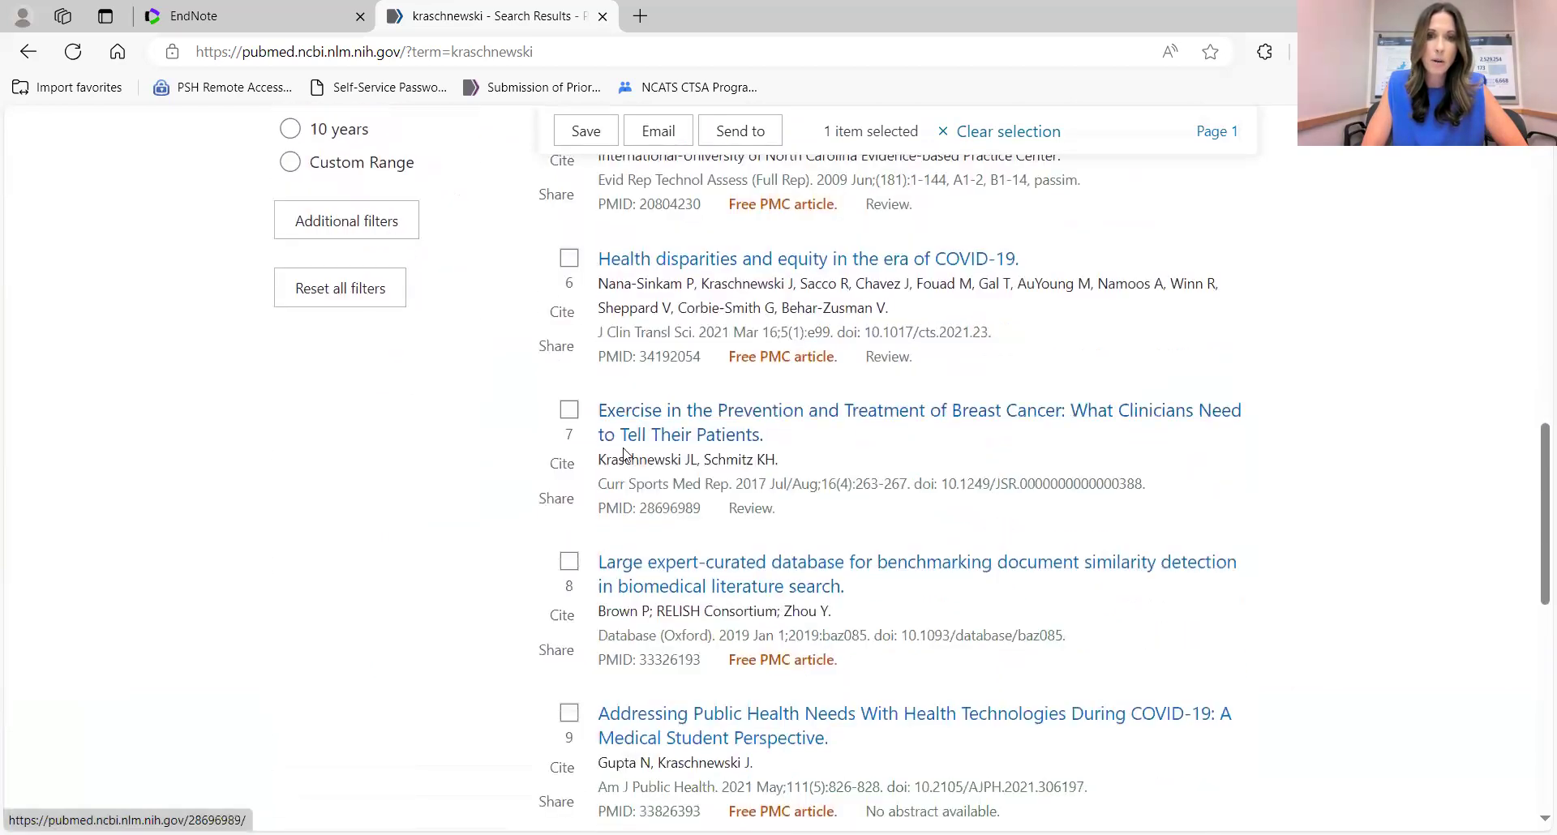
left_click(569, 414)
scroll(763, 583, "down", 4)
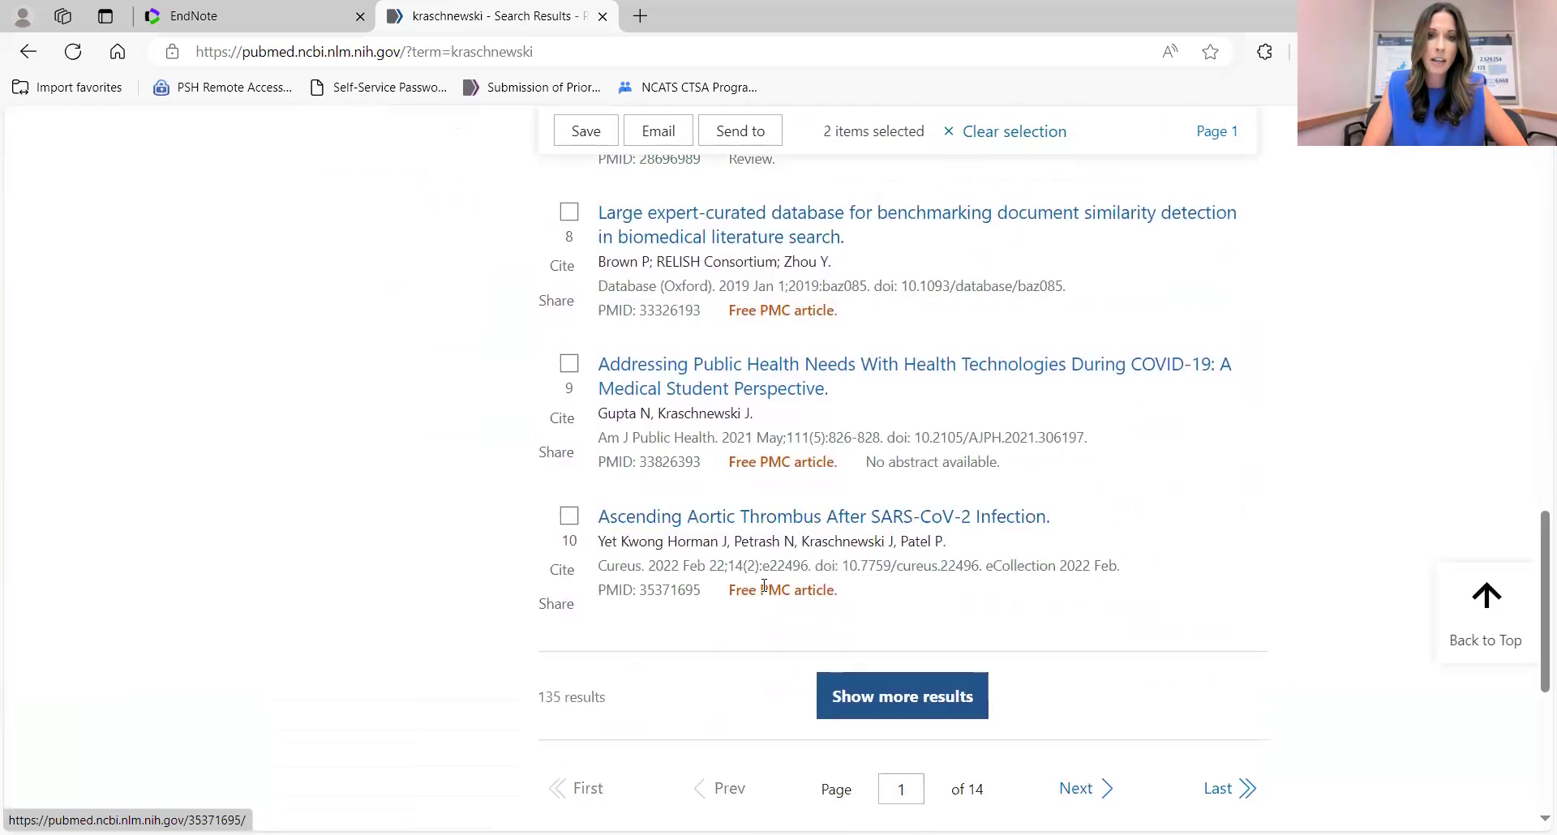
left_click(877, 702)
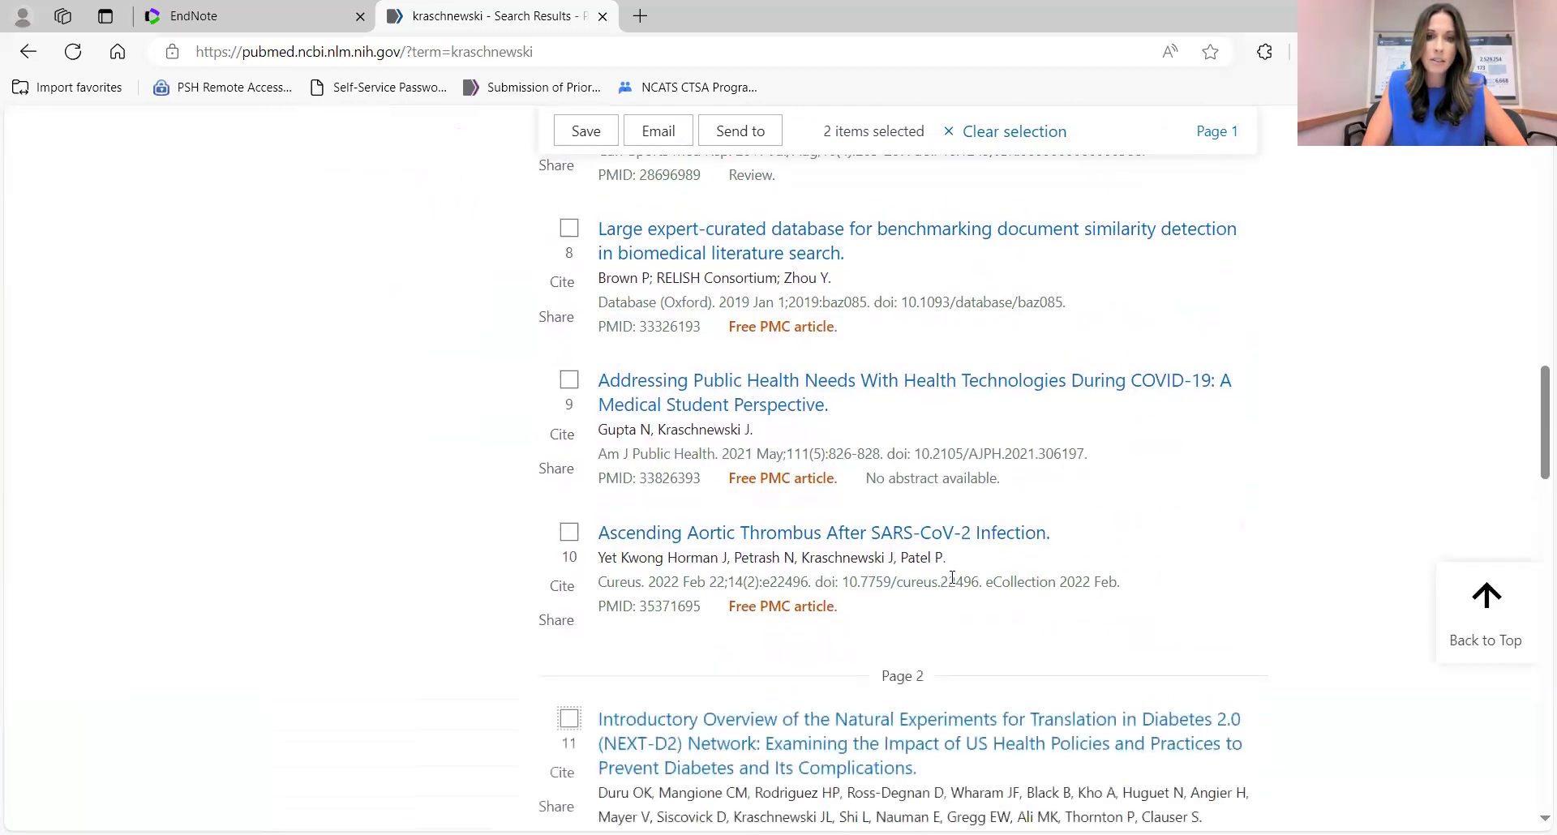
scroll(951, 577, "down", 4)
scroll(952, 577, "down", 2)
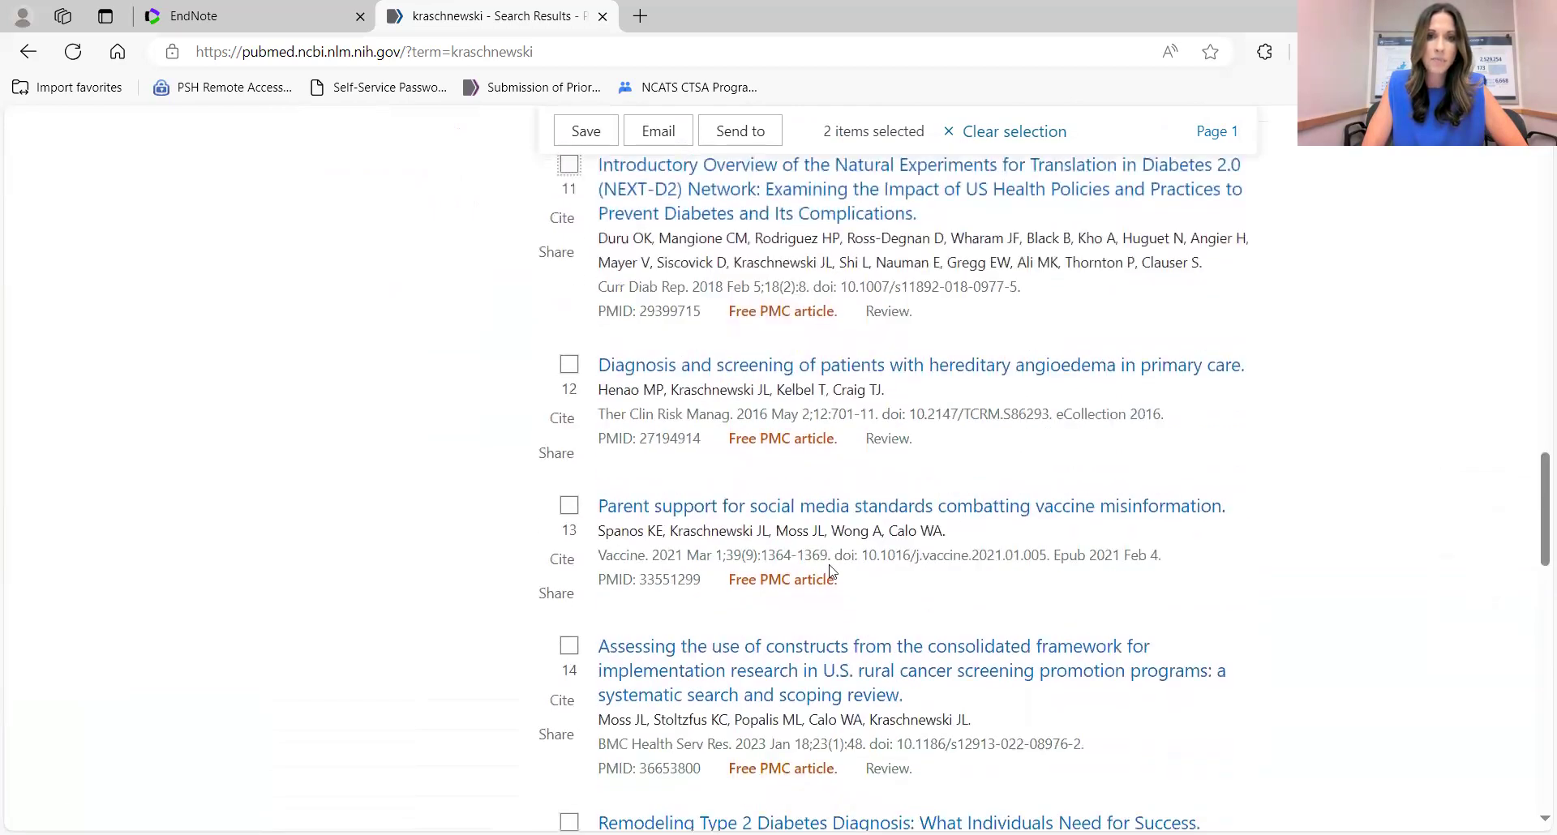
scroll(736, 573, "down", 3)
left_click(569, 392)
scroll(932, 413, "up", 10)
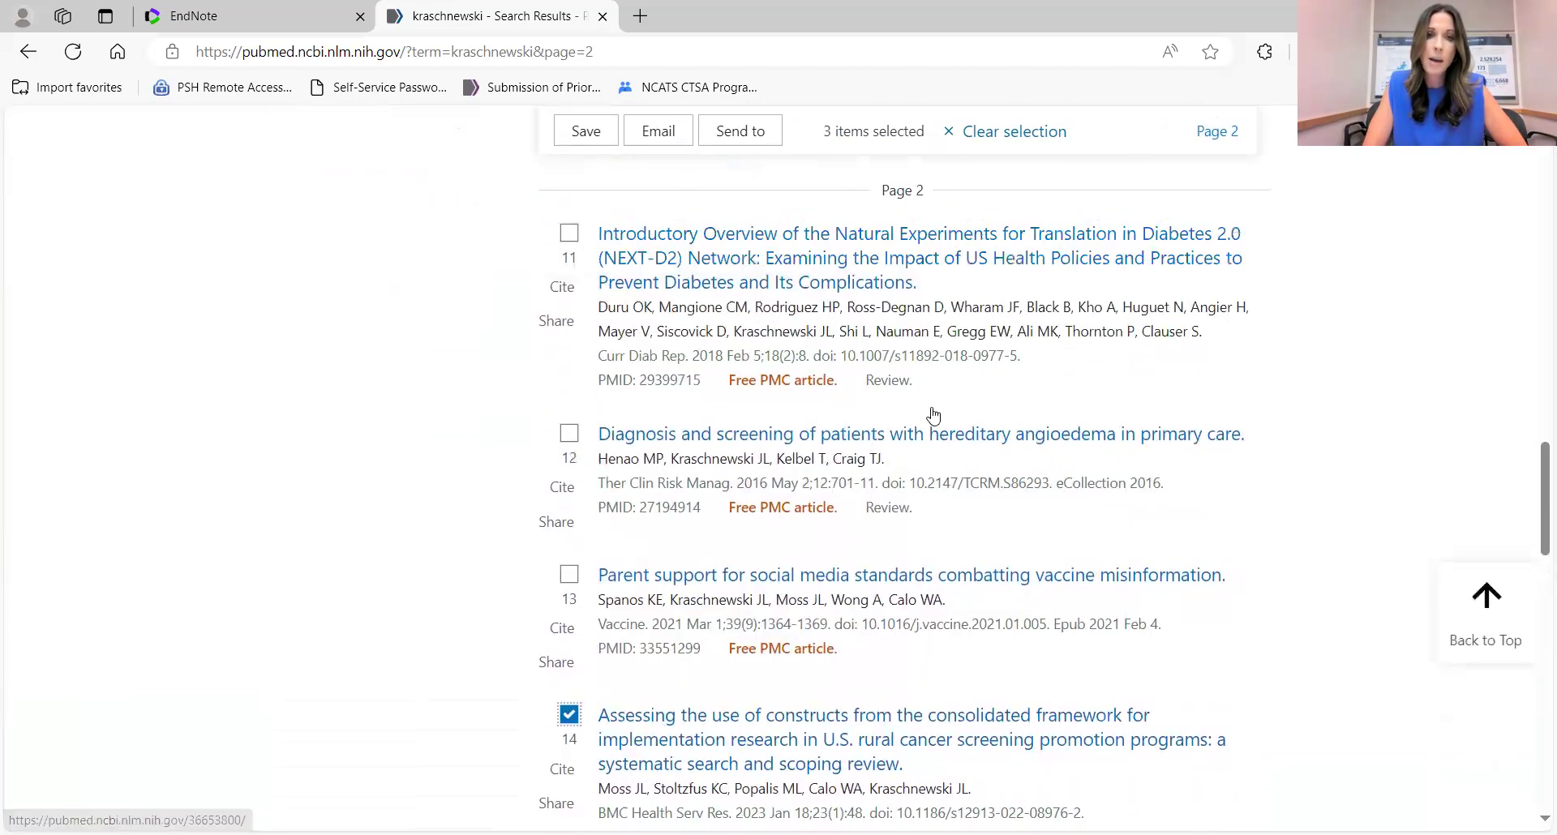
scroll(934, 414, "up", 10)
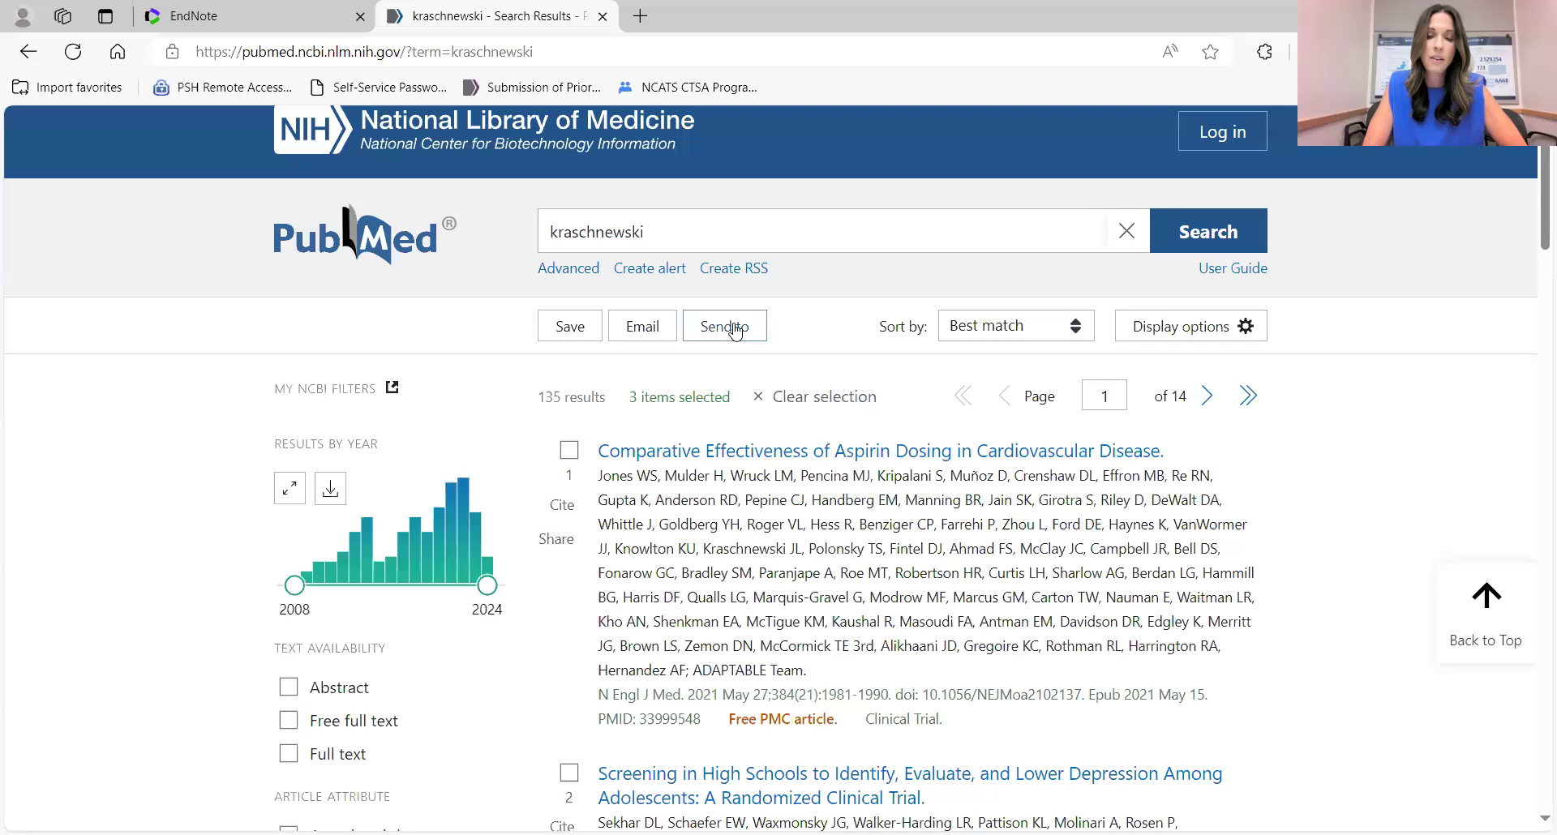
left_click(734, 328)
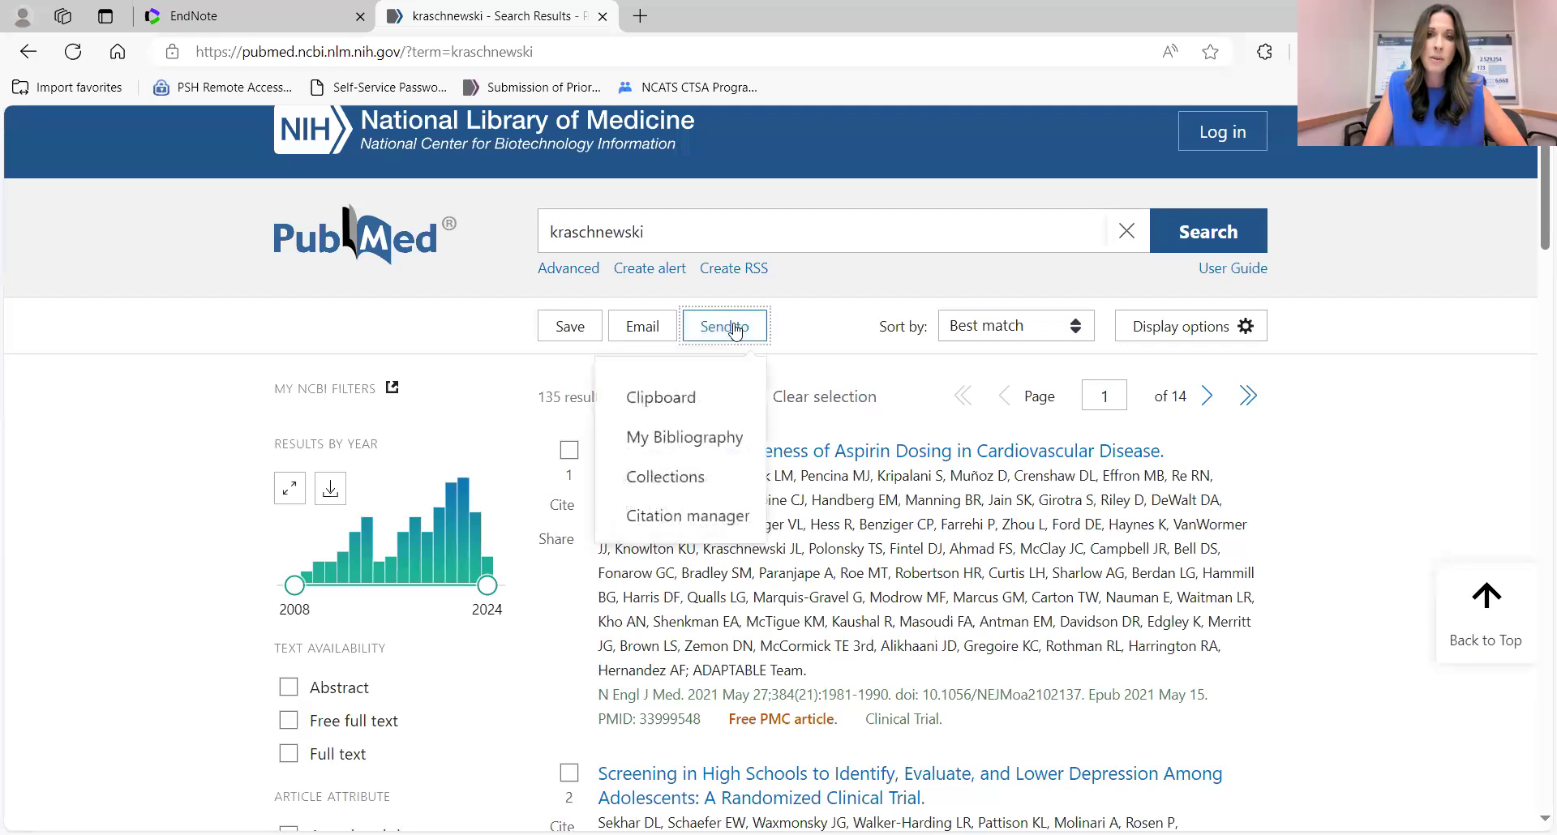
Send the three marked articles to the Clipboard and review them on the Clipboard (3) page.
left_click(666, 398)
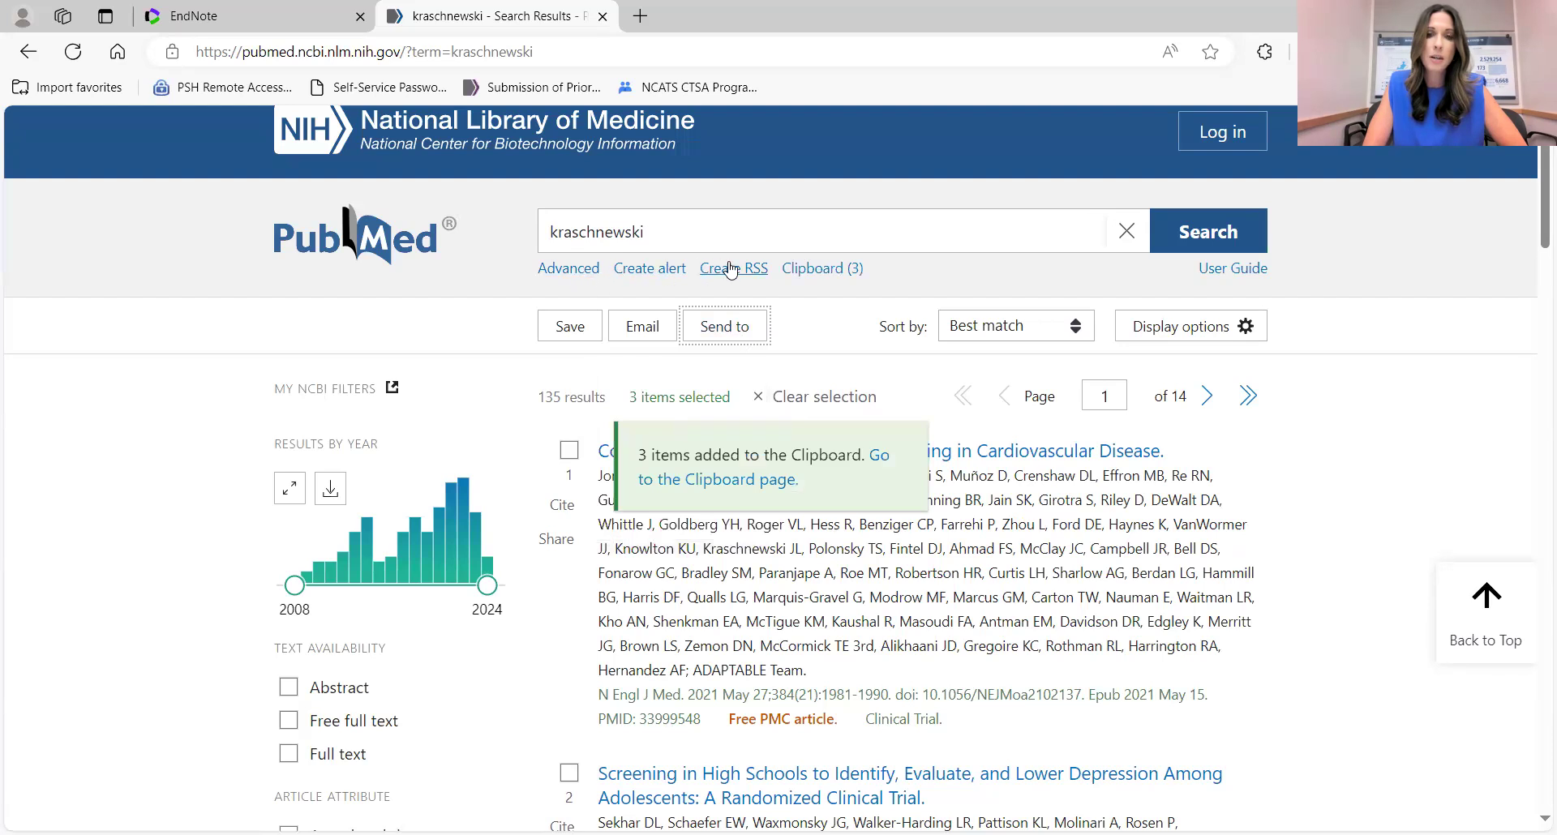
left_click(813, 272)
scroll(714, 572, "down", 1)
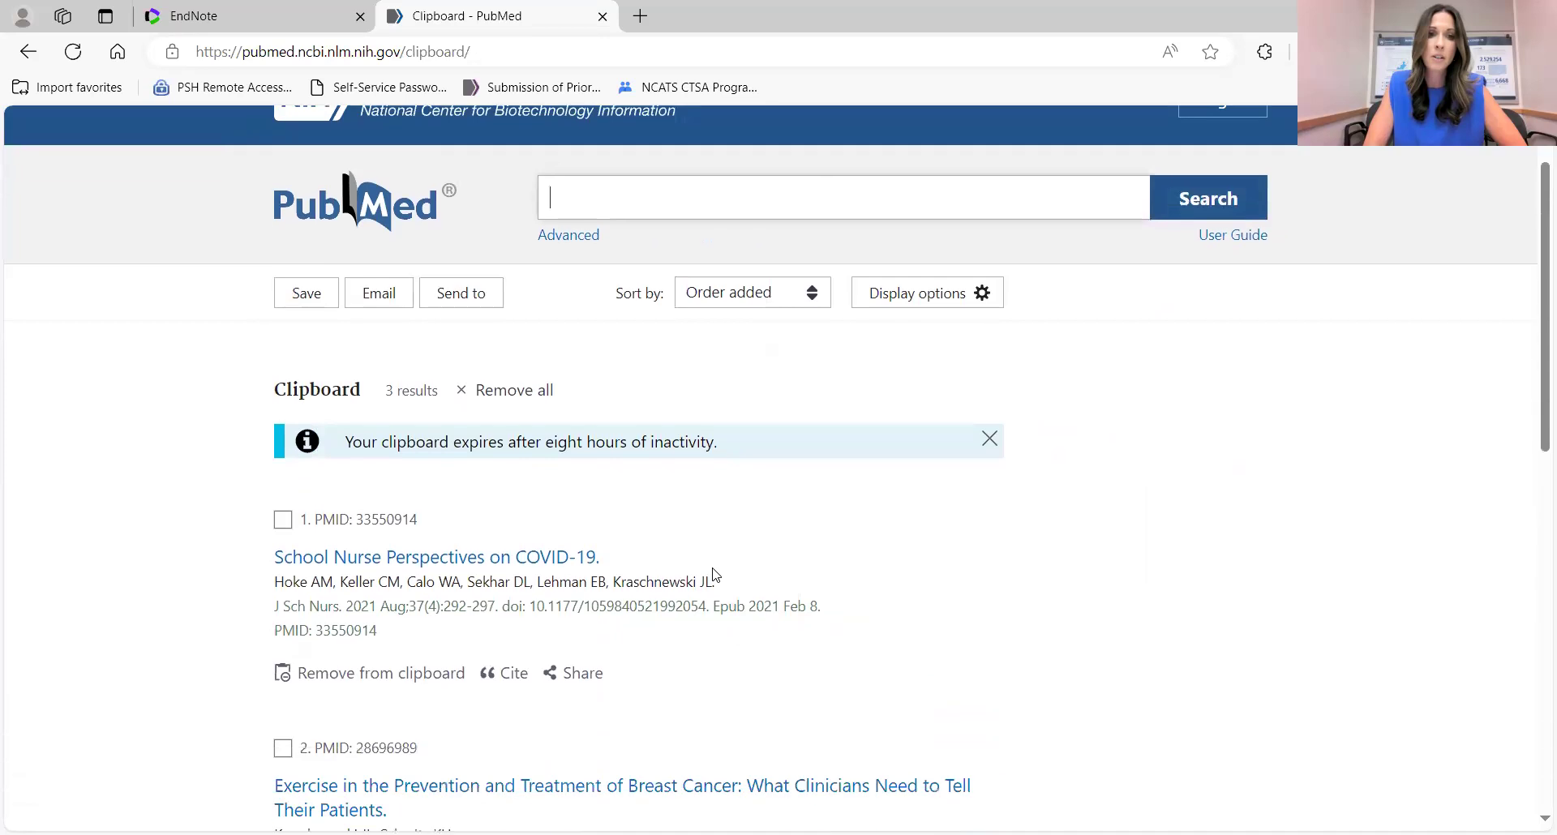
scroll(714, 574, "down", 5)
scroll(714, 577, "down", 2)
scroll(714, 574, "up", 5)
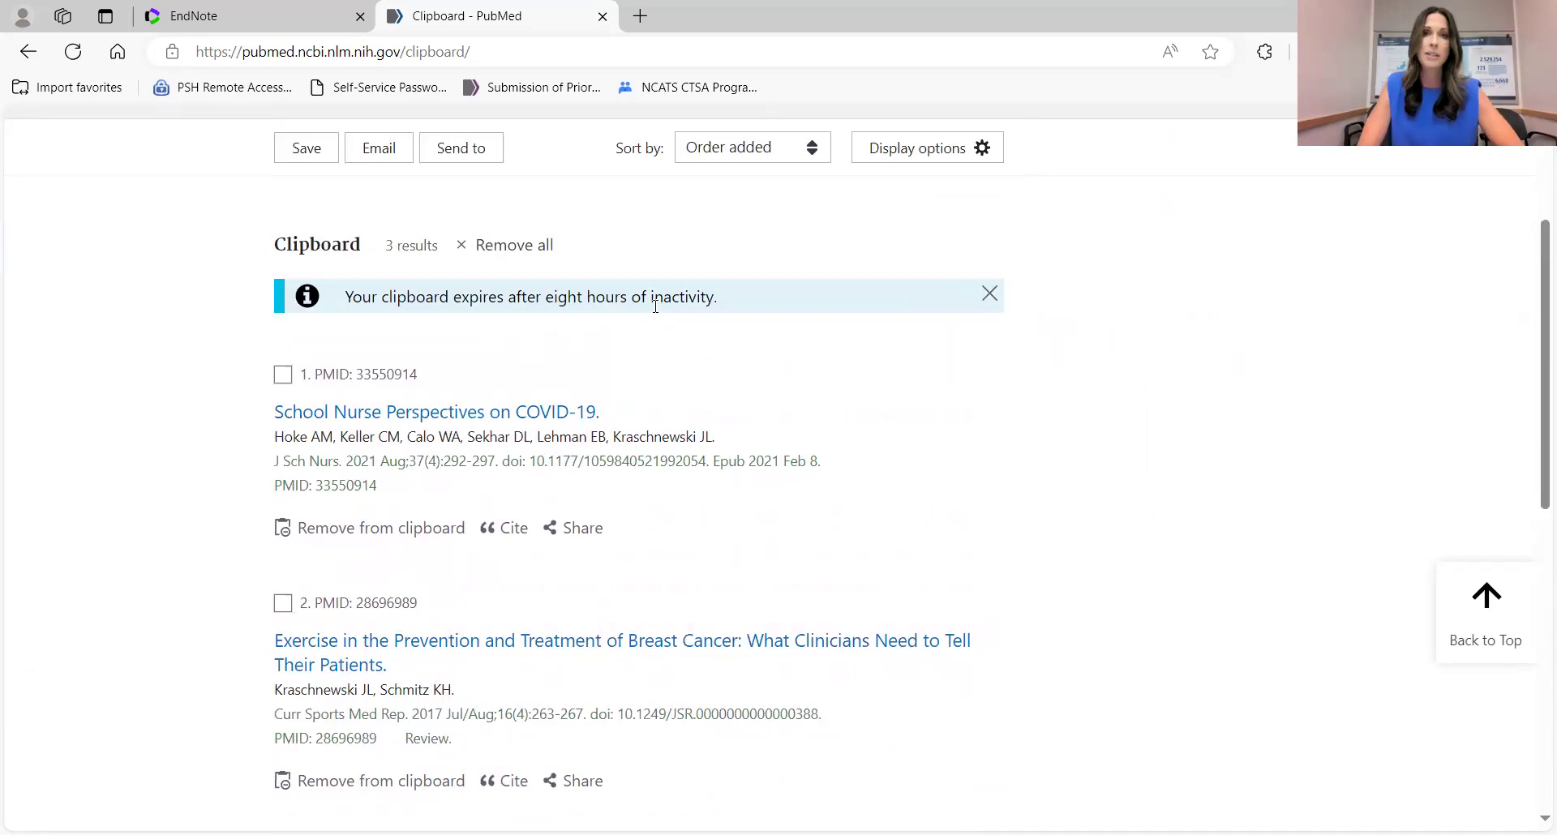
scroll(655, 306, "up", 1)
scroll(655, 305, "up", 2)
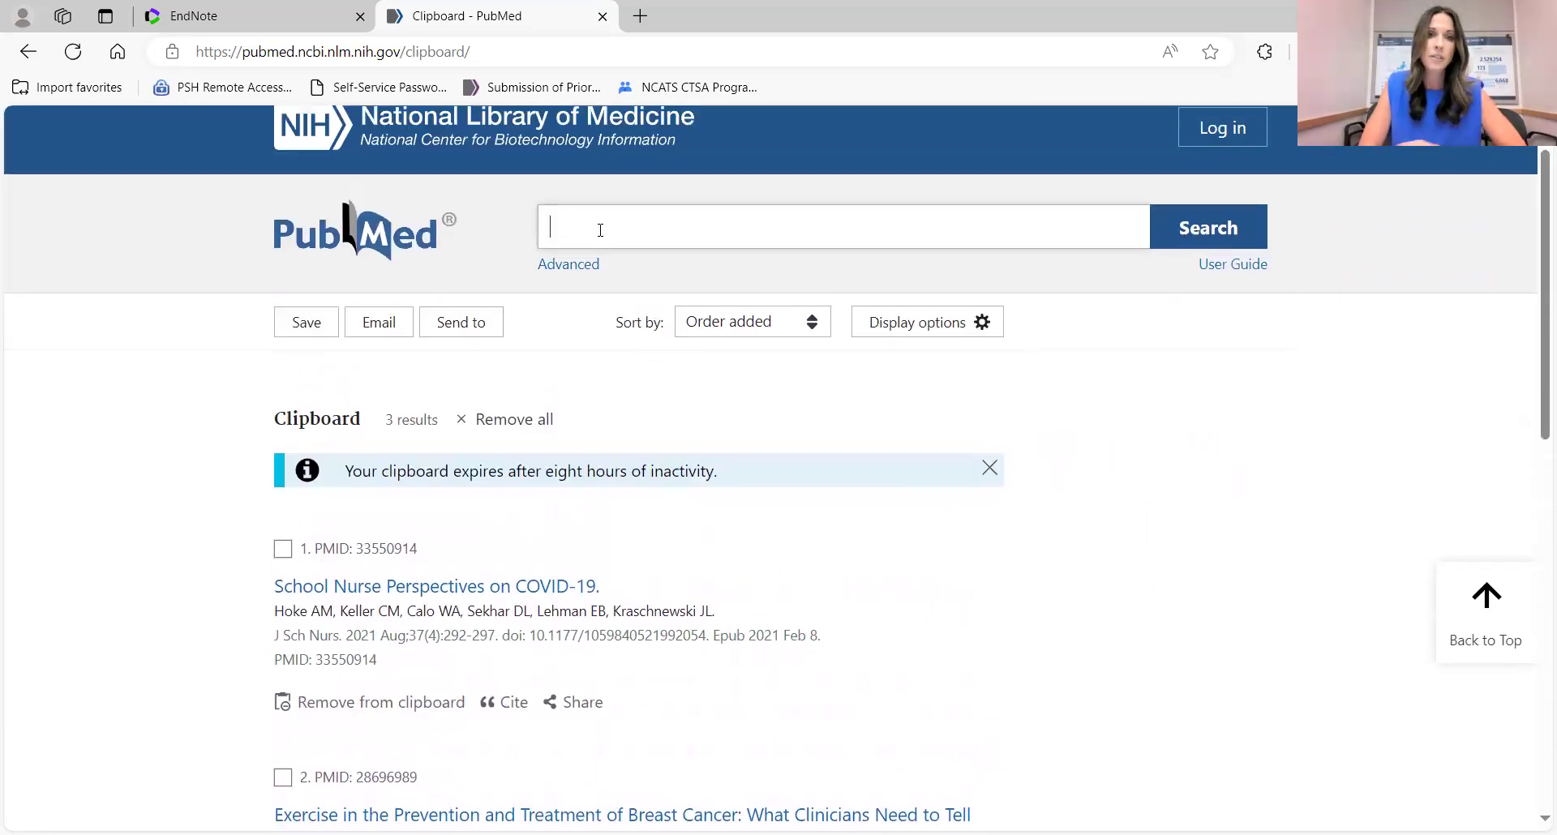
Search PubMed for 'francis'.
left_click(600, 230)
type("francis")
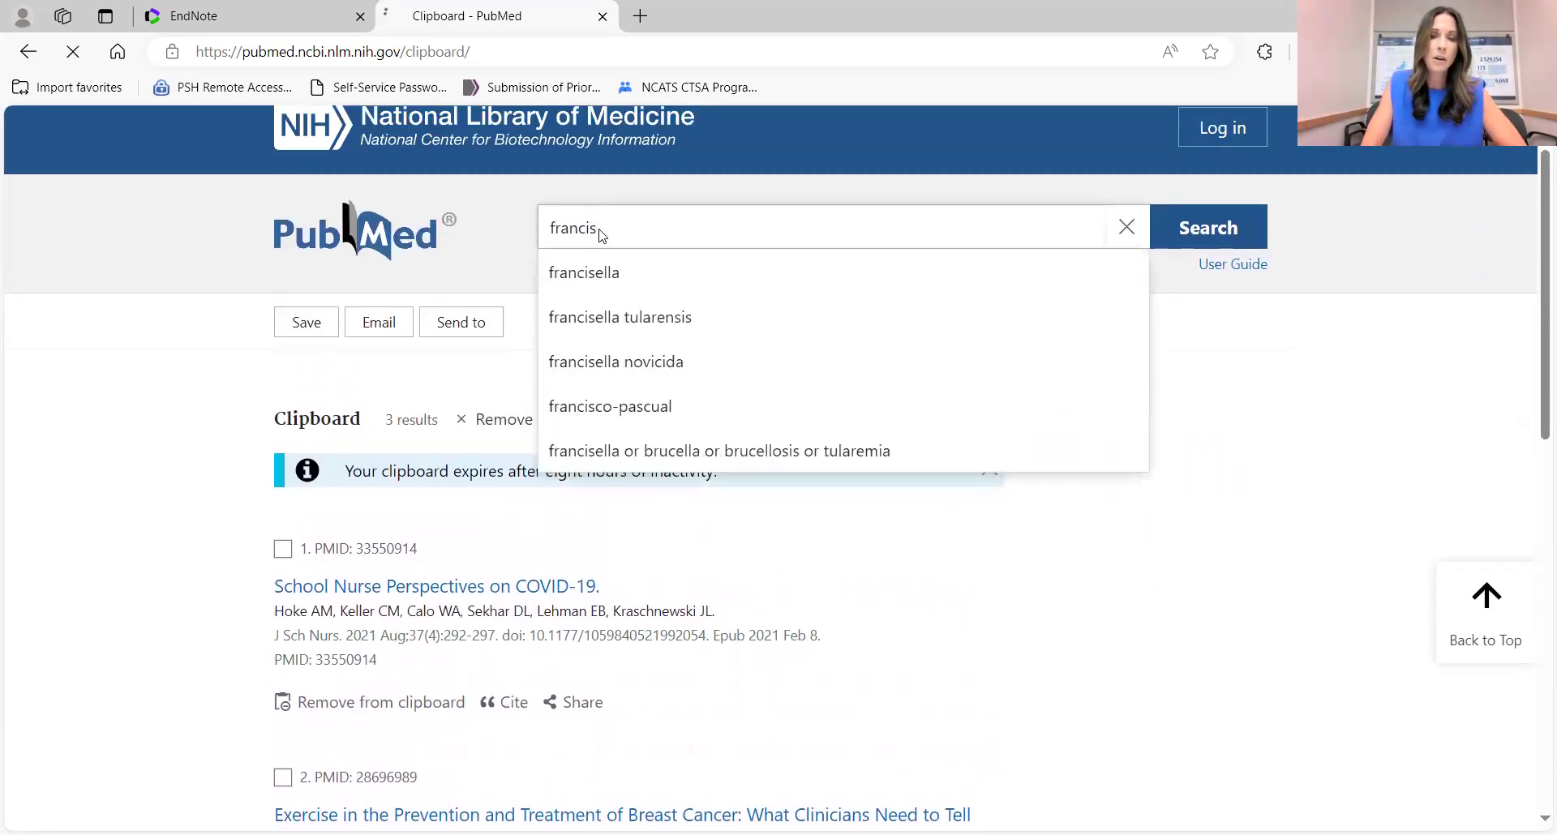
key("Return")
Add results 8 and 10, including the COVID-19 lessons article, to the Clipboard and view its 5 items.
scroll(714, 454, "down", 4)
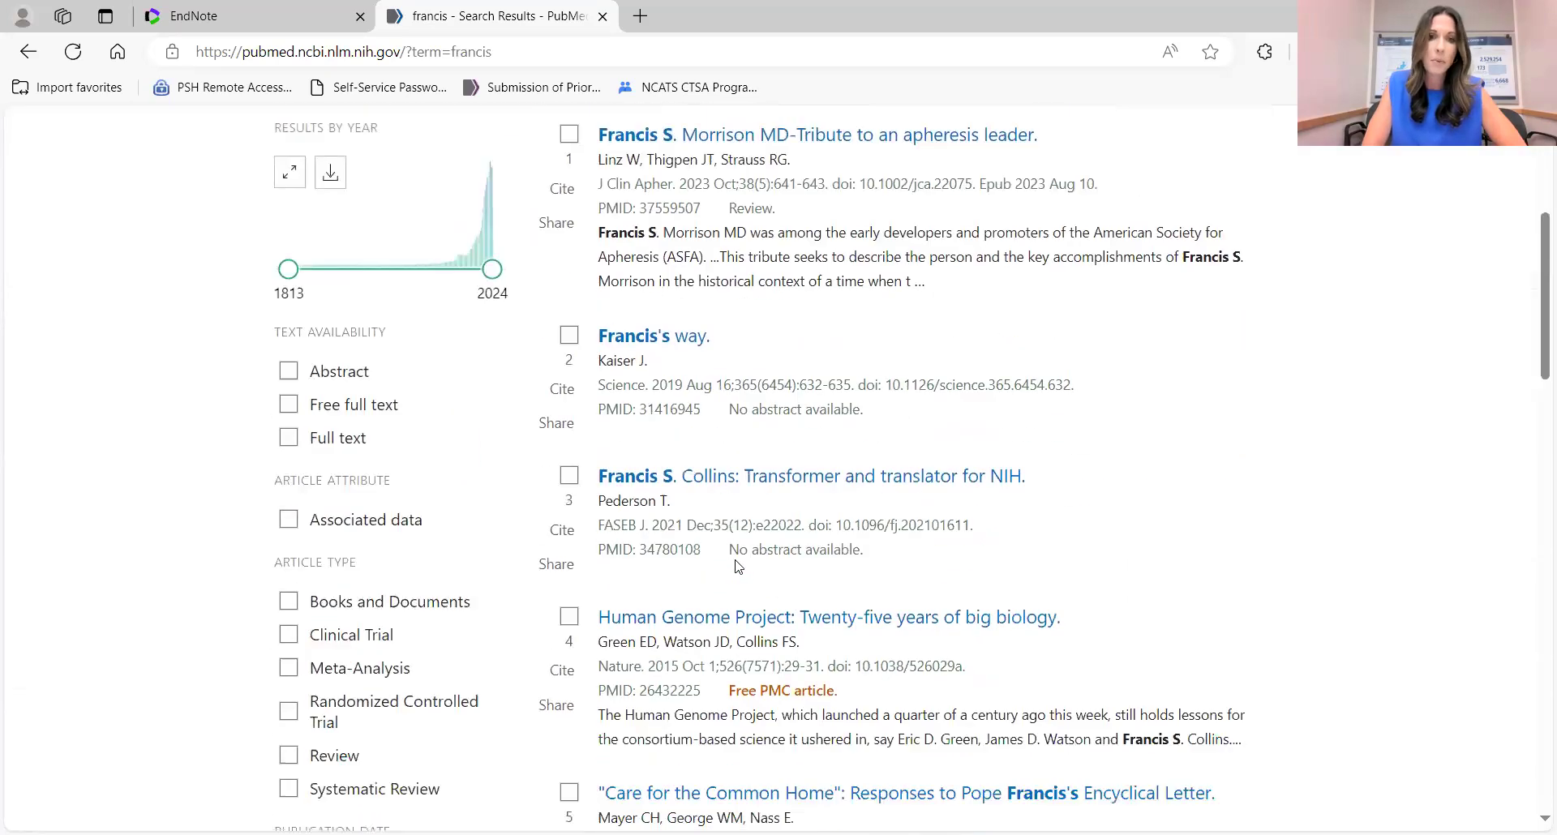
scroll(738, 565, "down", 4)
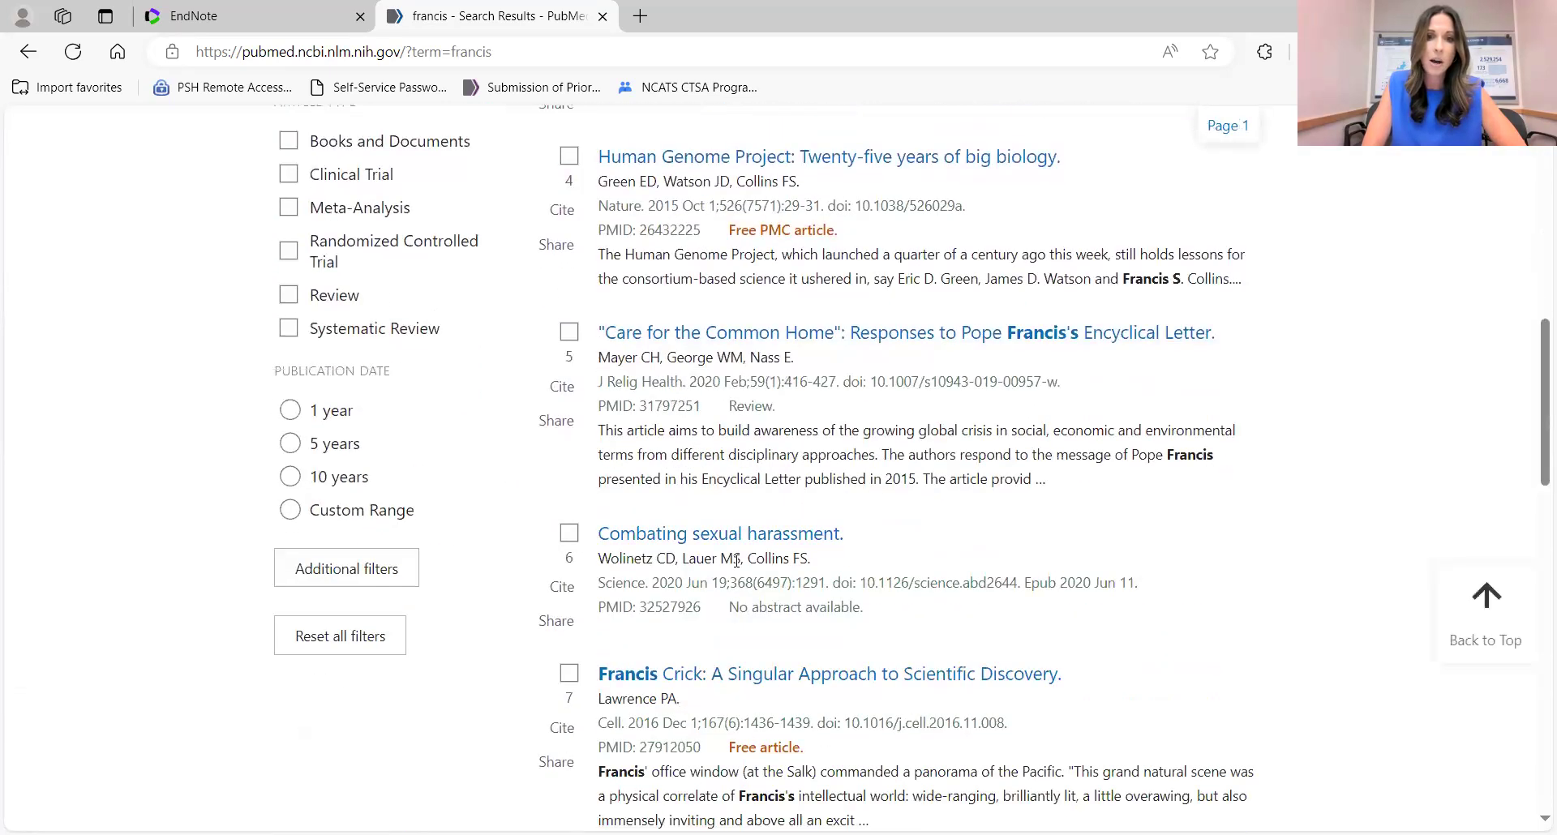
scroll(738, 566, "down", 4)
scroll(737, 565, "down", 2)
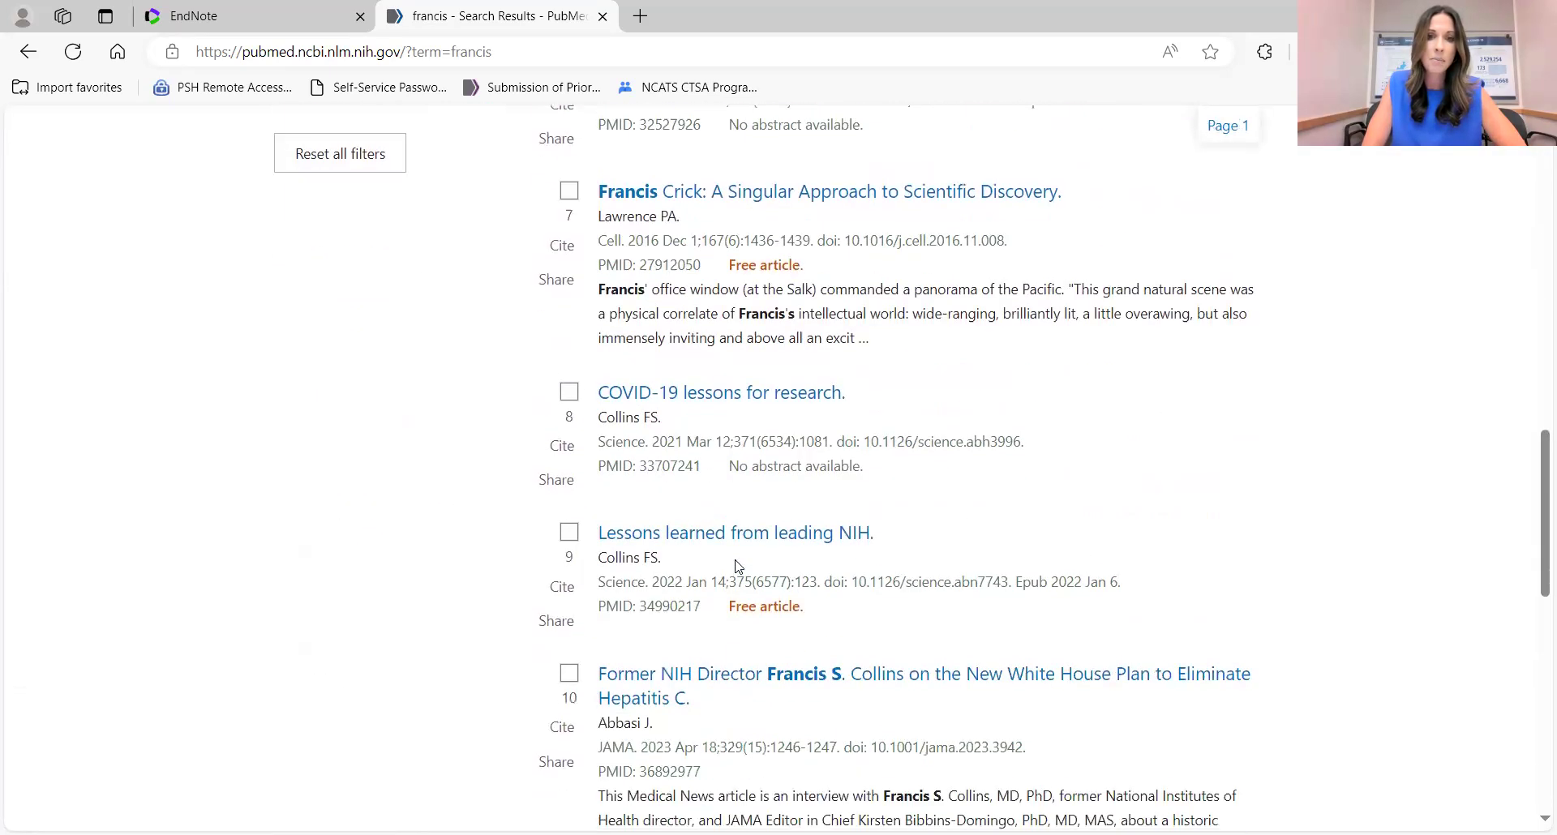
left_click(570, 392)
scroll(691, 535, "down", 3)
left_click(570, 398)
scroll(938, 369, "up", 13)
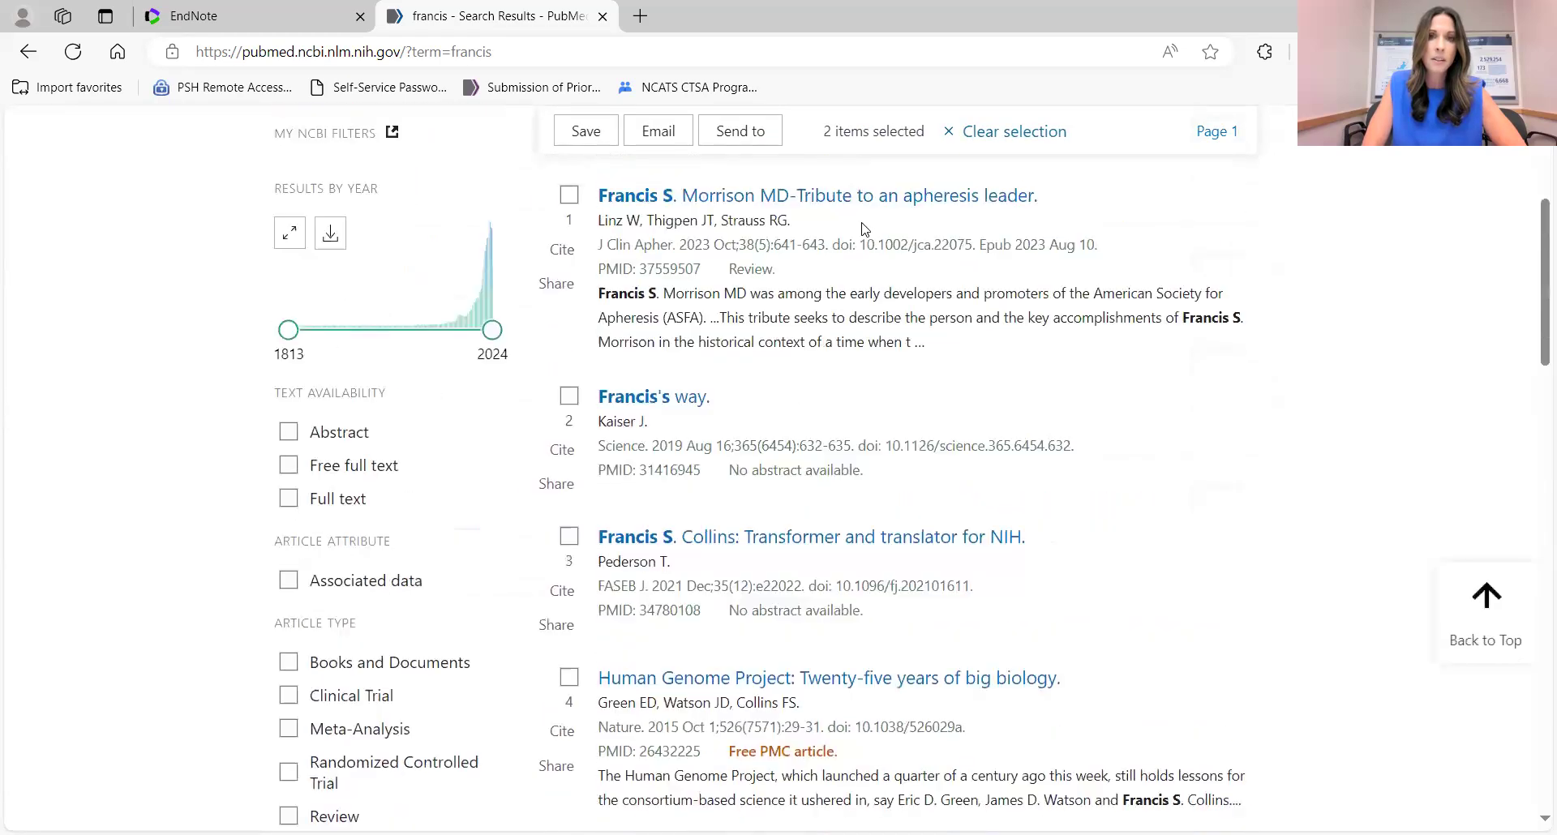
left_click(750, 209)
left_click(661, 280)
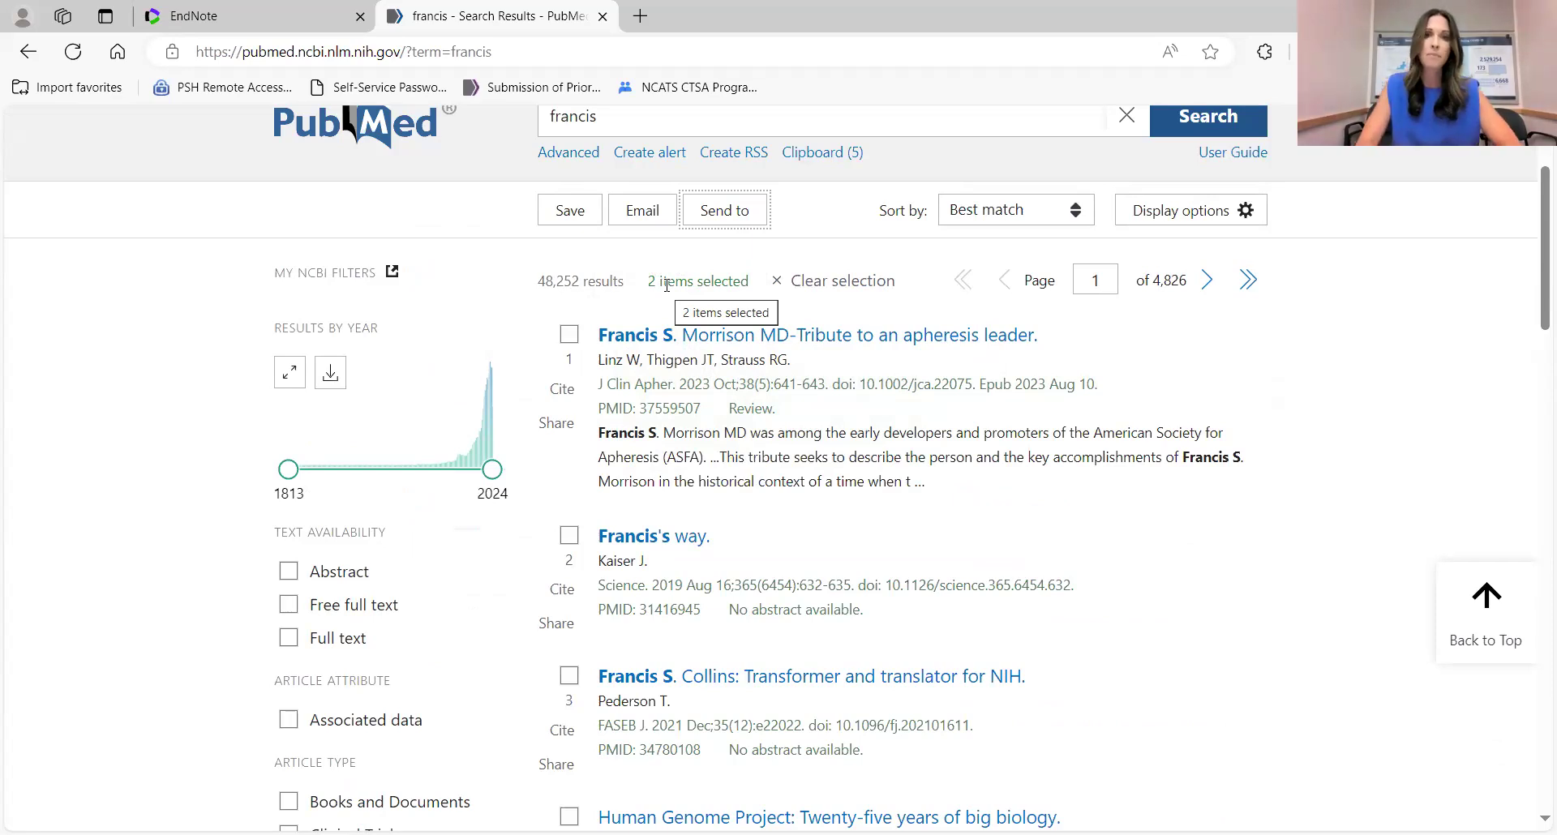
left_click(843, 158)
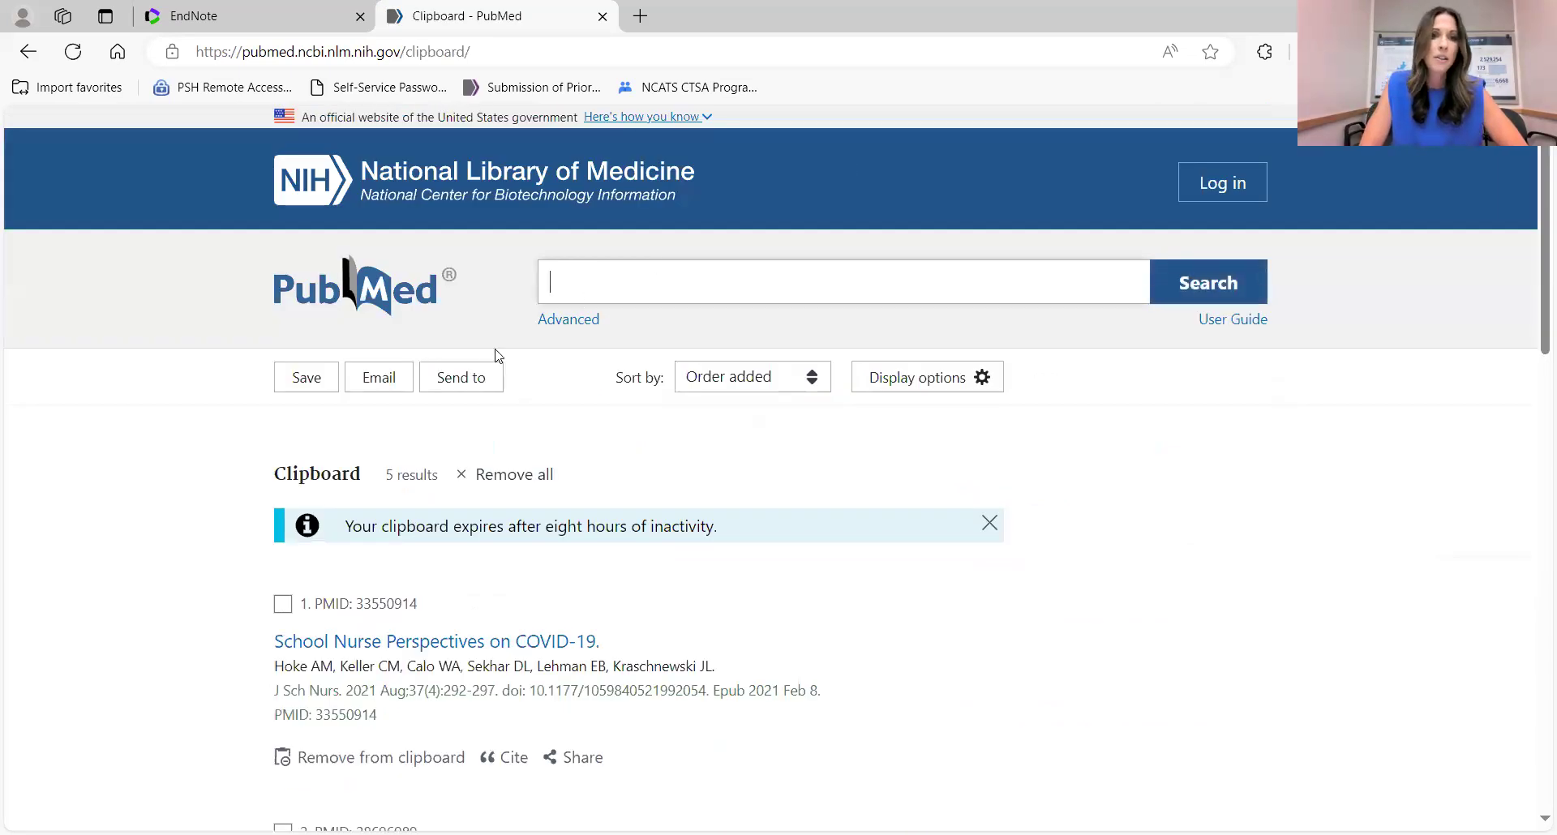
Export all five Clipboard articles as a citation-manager file, pubmed-33550914-set.nbib.
left_click(455, 384)
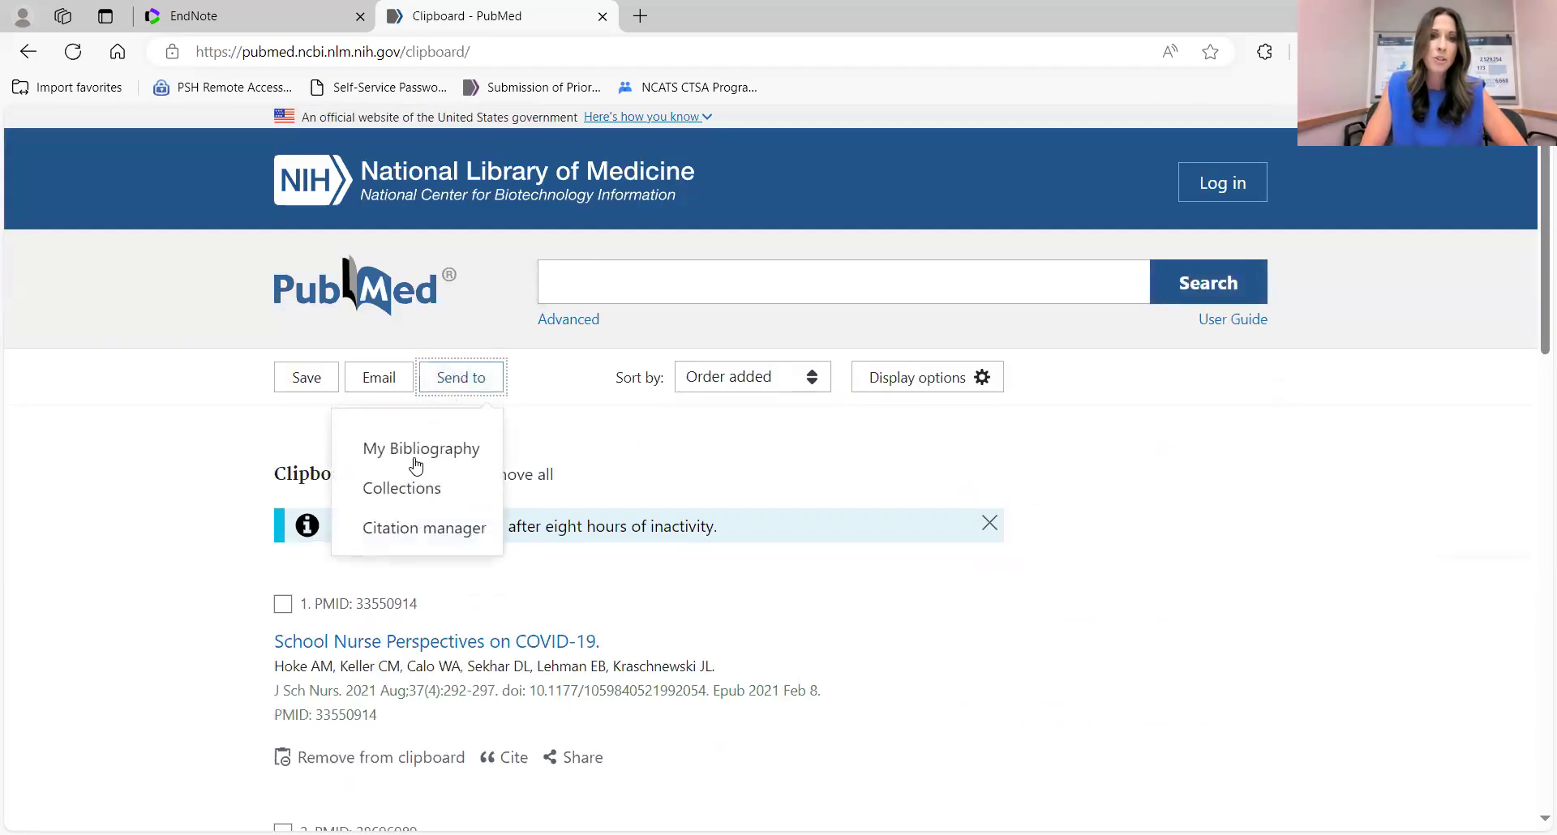
left_click(421, 528)
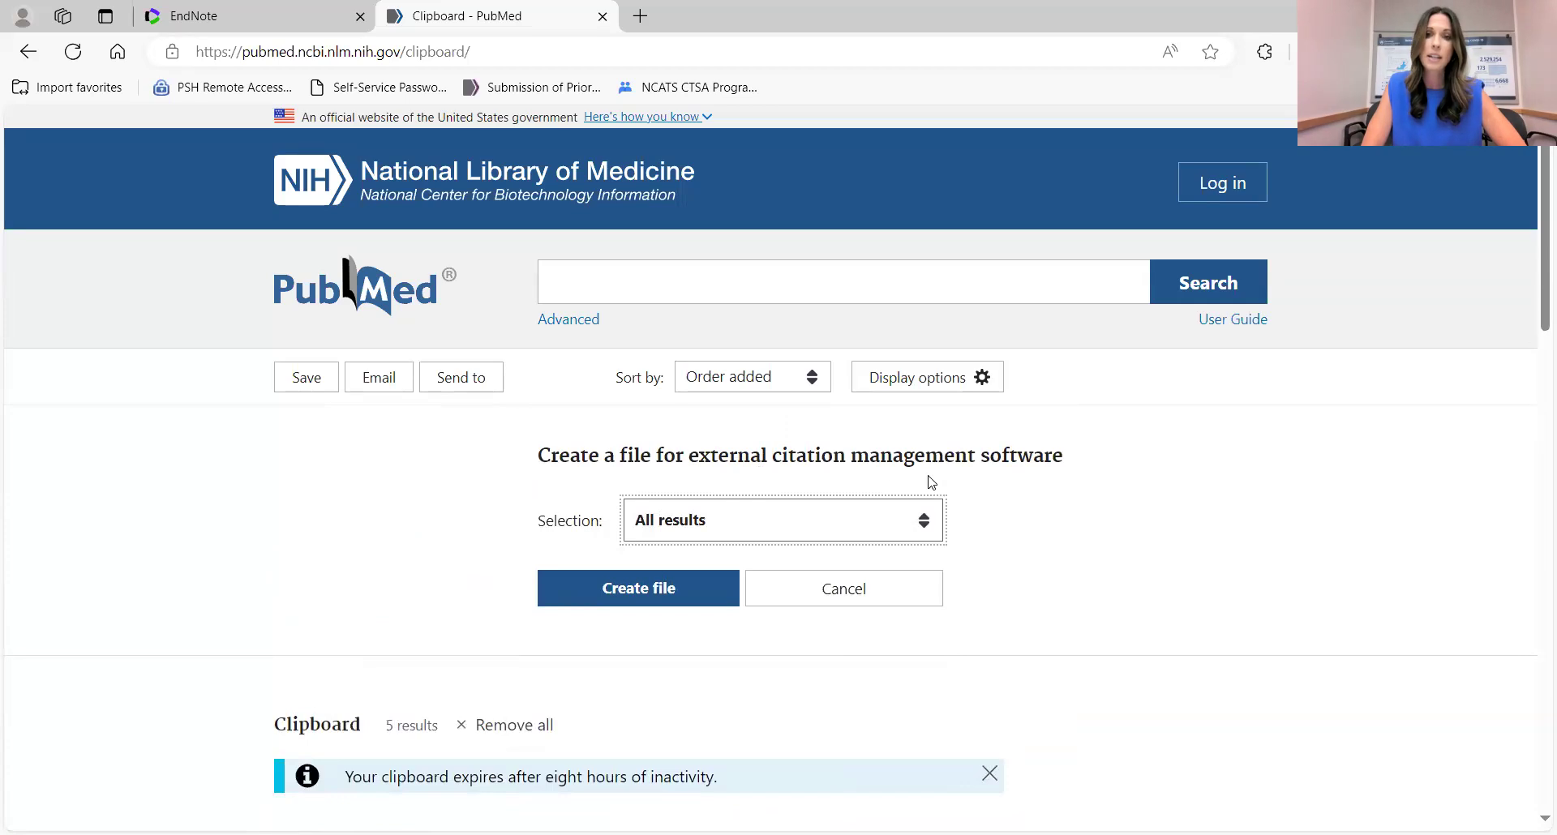
left_click(803, 528)
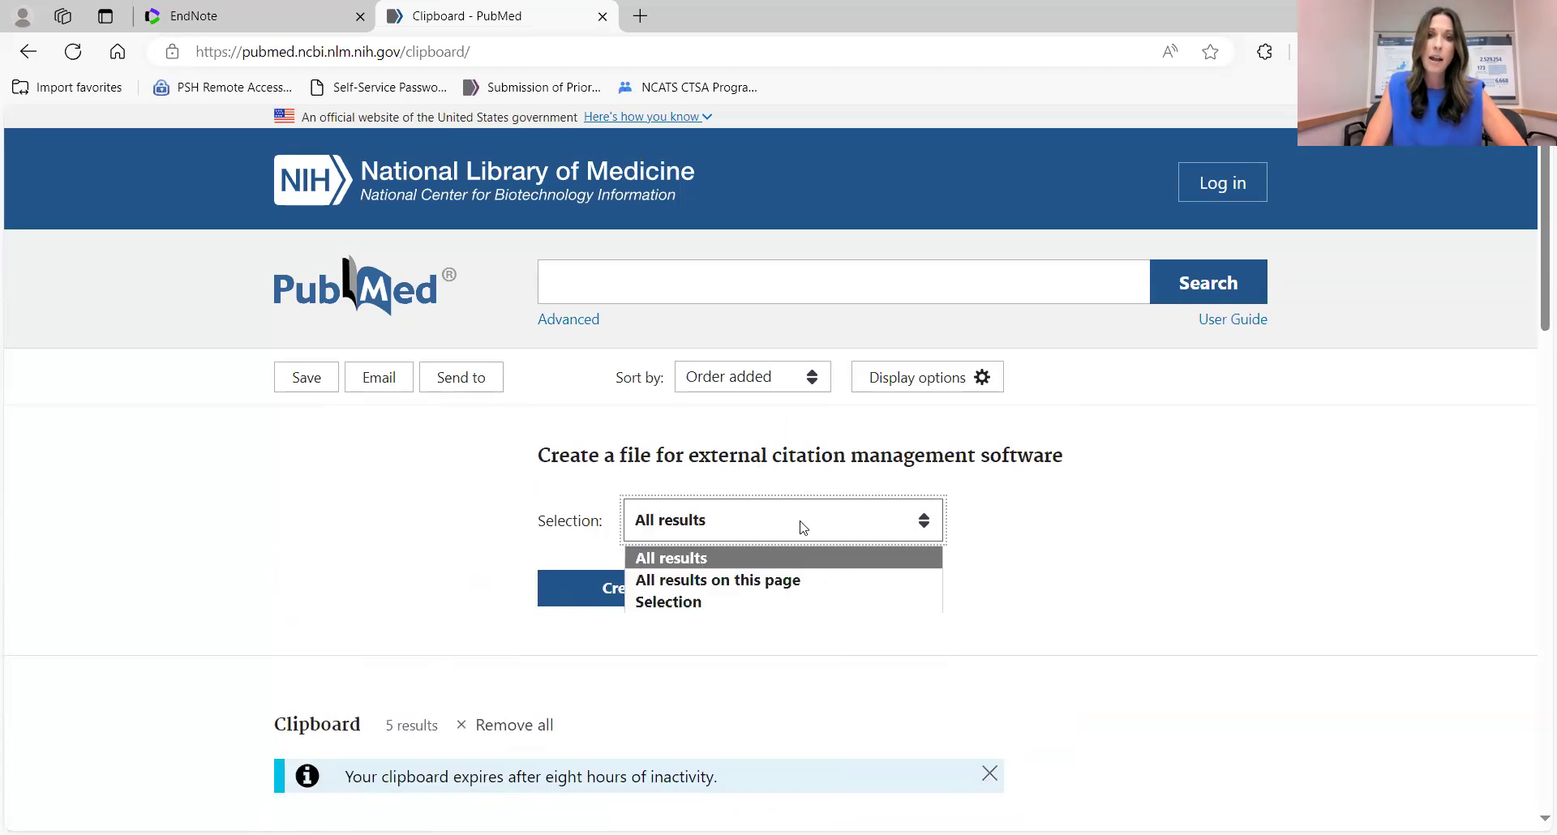
left_click(751, 522)
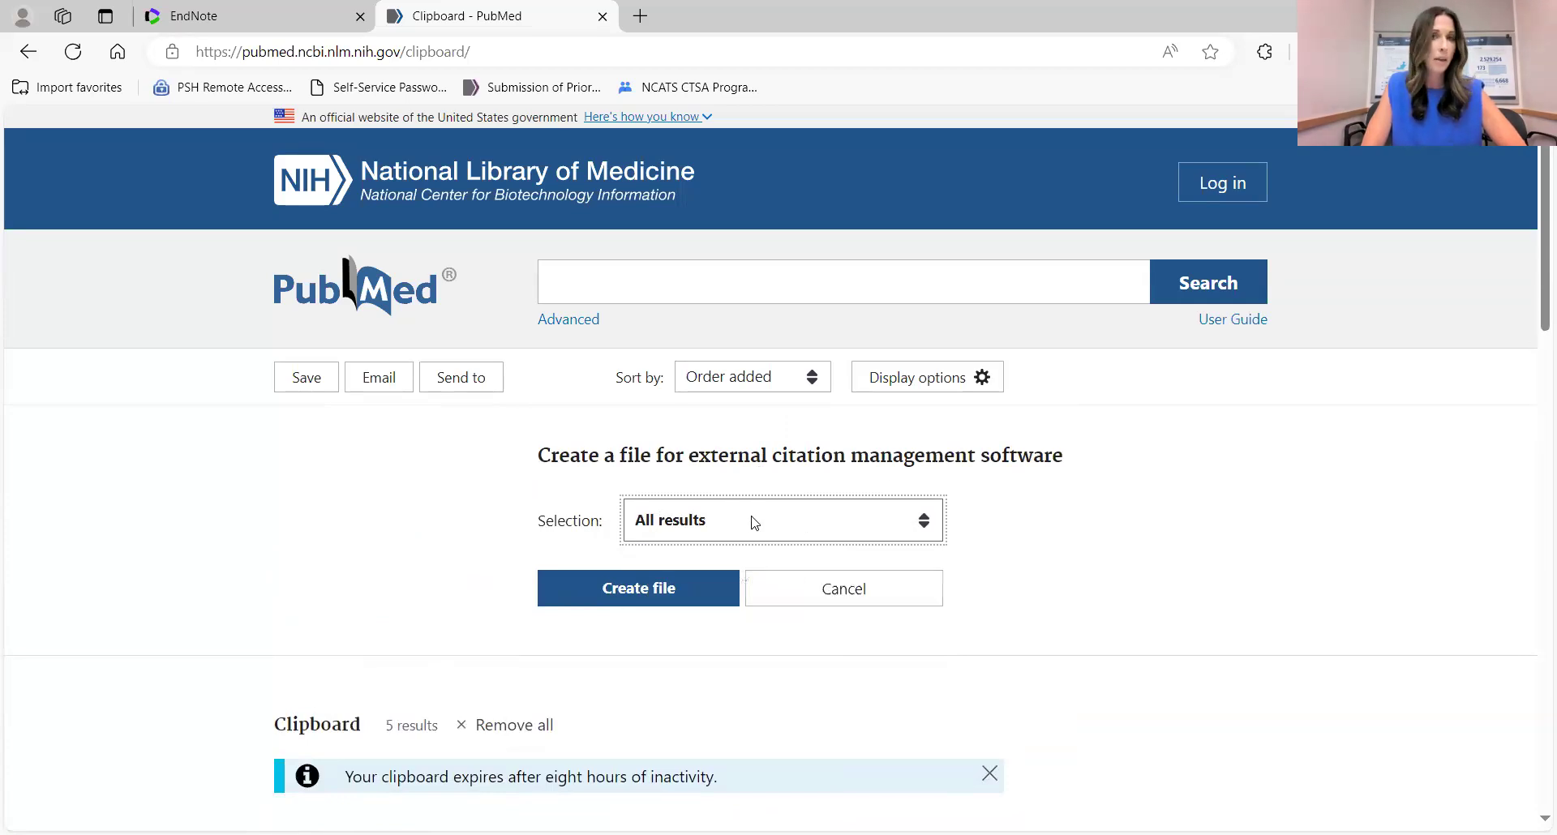
left_click(630, 604)
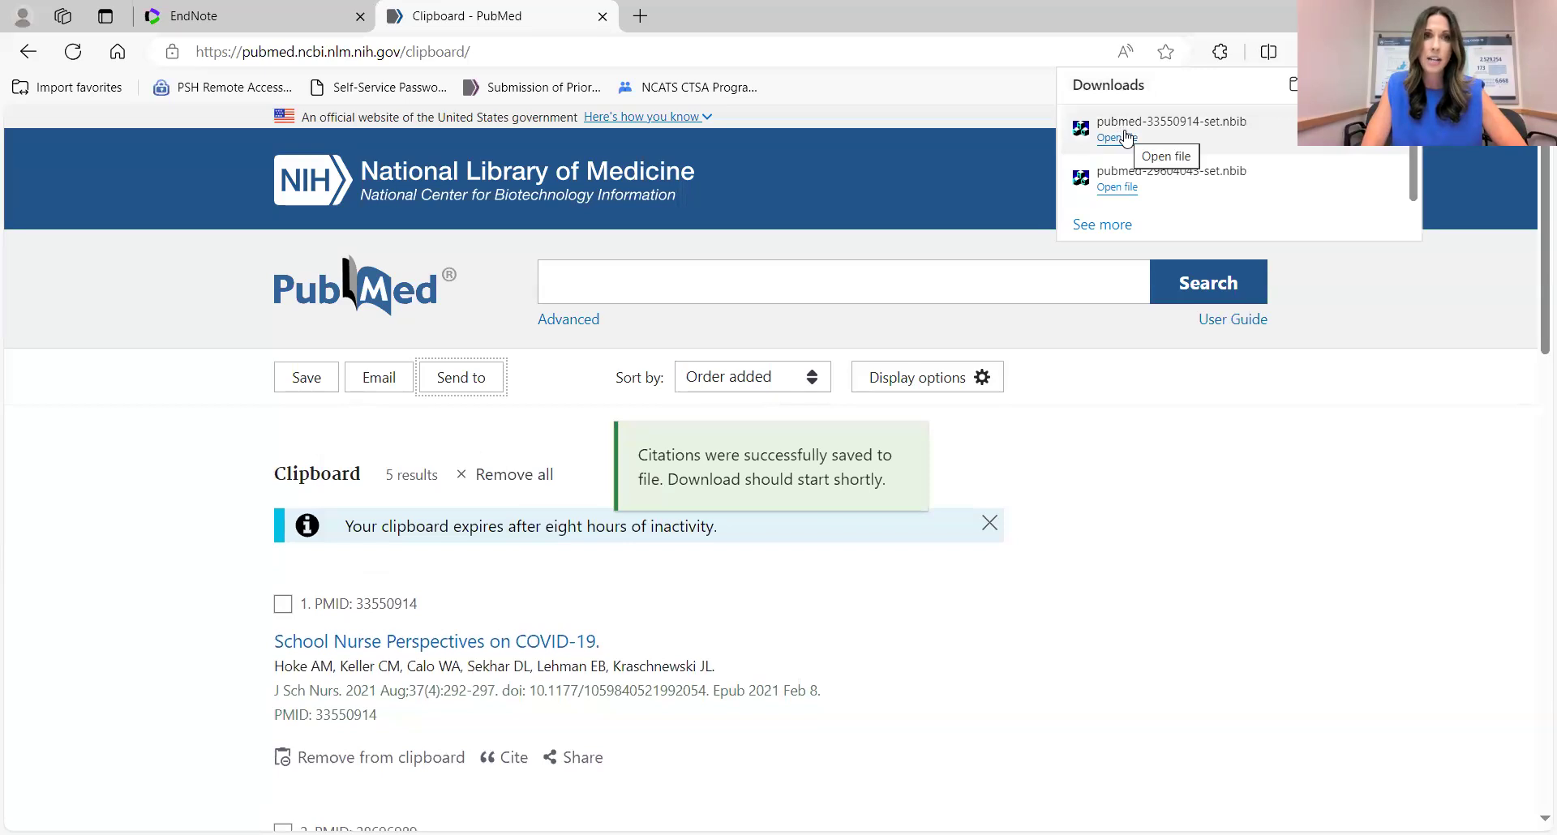
In EndNote Online's Import References form, attach pubmed-33550914-set.nbib from Downloads.
left_click(210, 18)
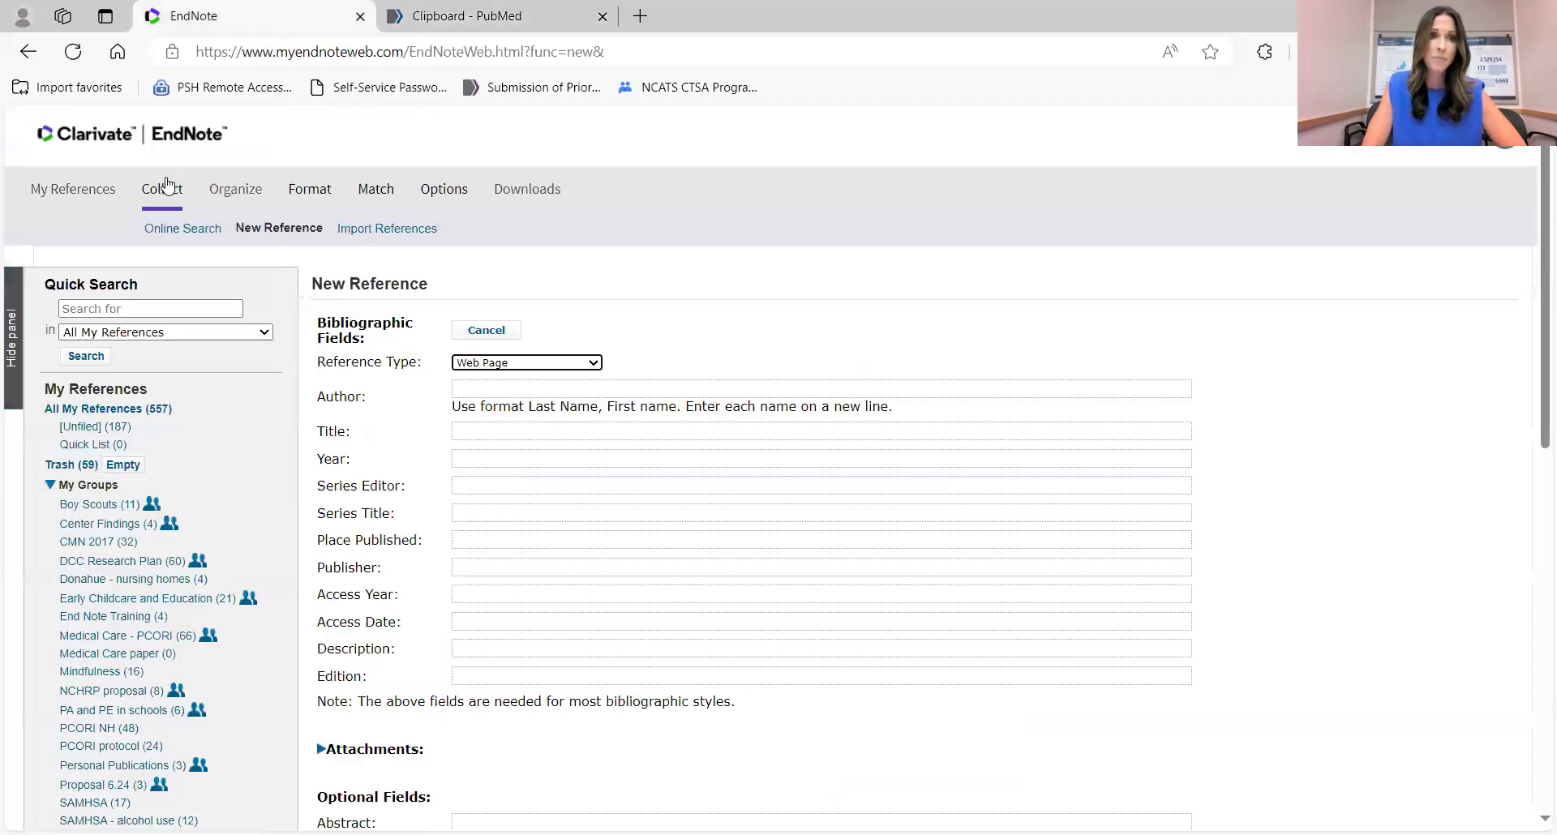
left_click(374, 232)
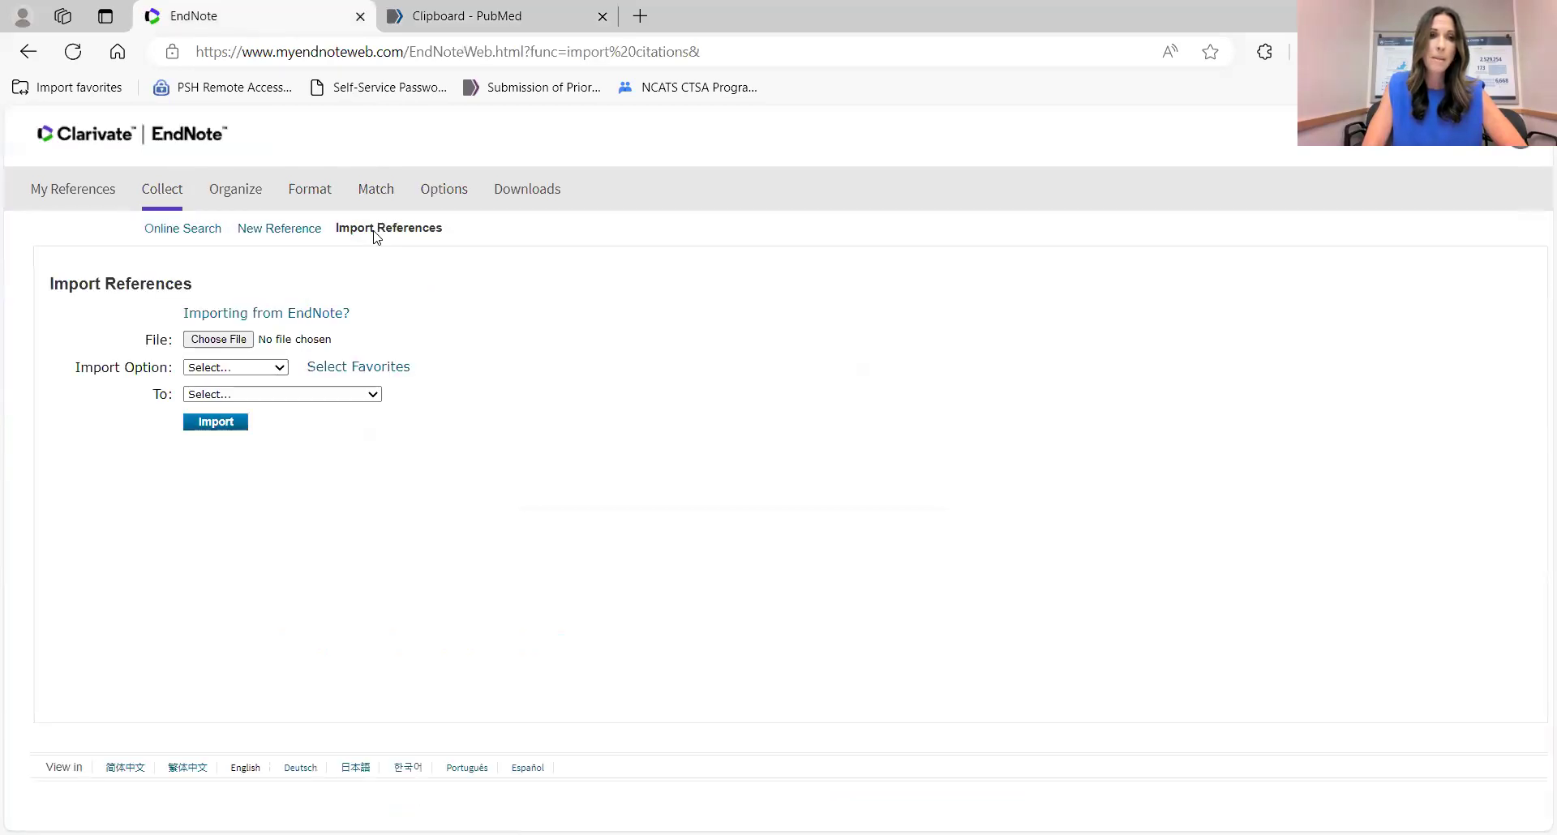
left_click(240, 341)
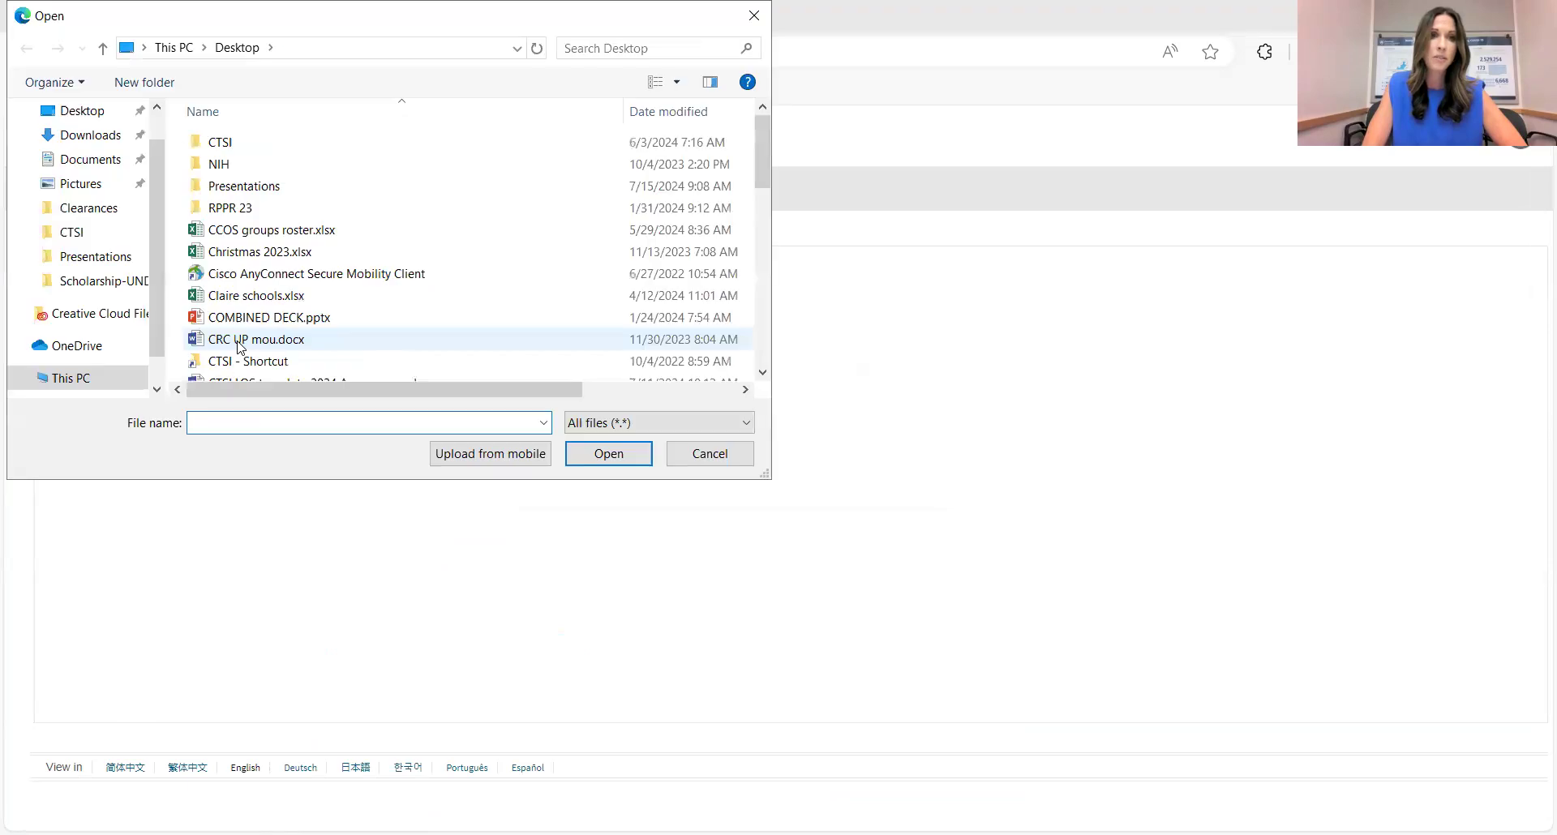
left_click(101, 139)
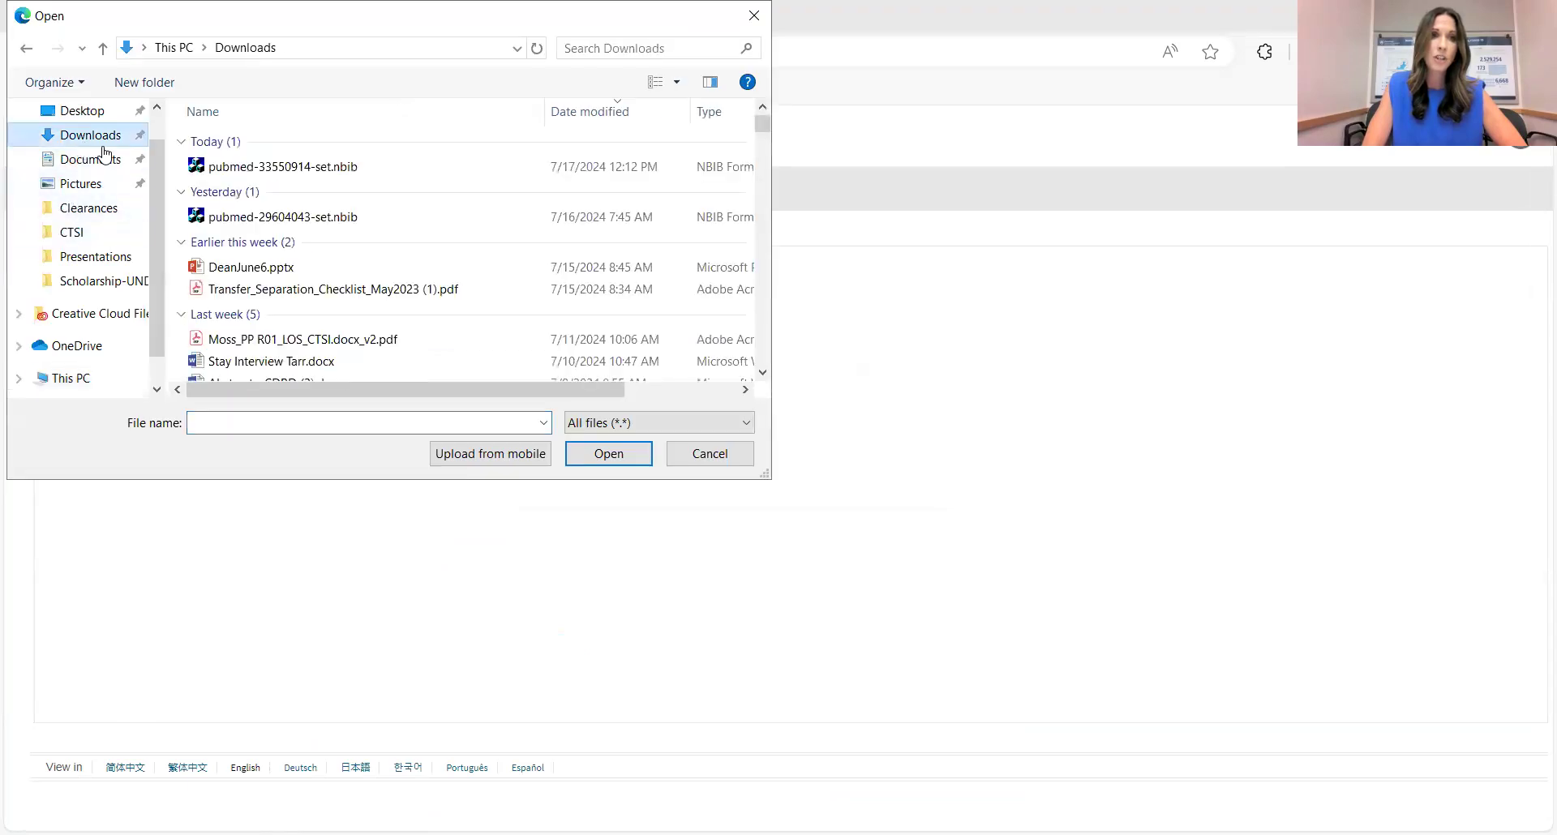
left_click(290, 170)
left_click(608, 454)
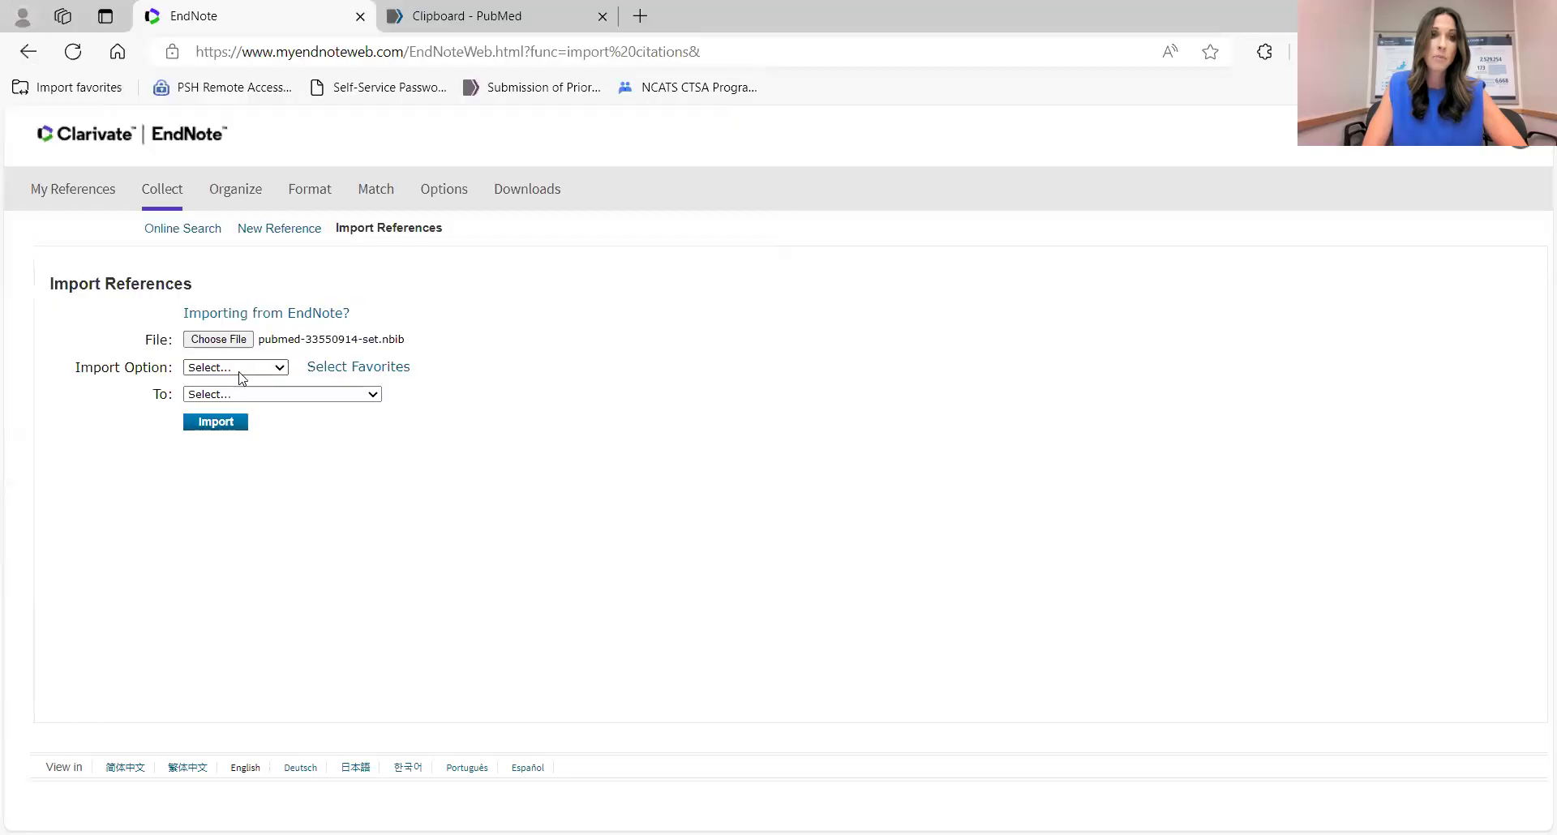
Import it as PubMed (NLM) into End Note Training, then return to My References.
left_click(240, 370)
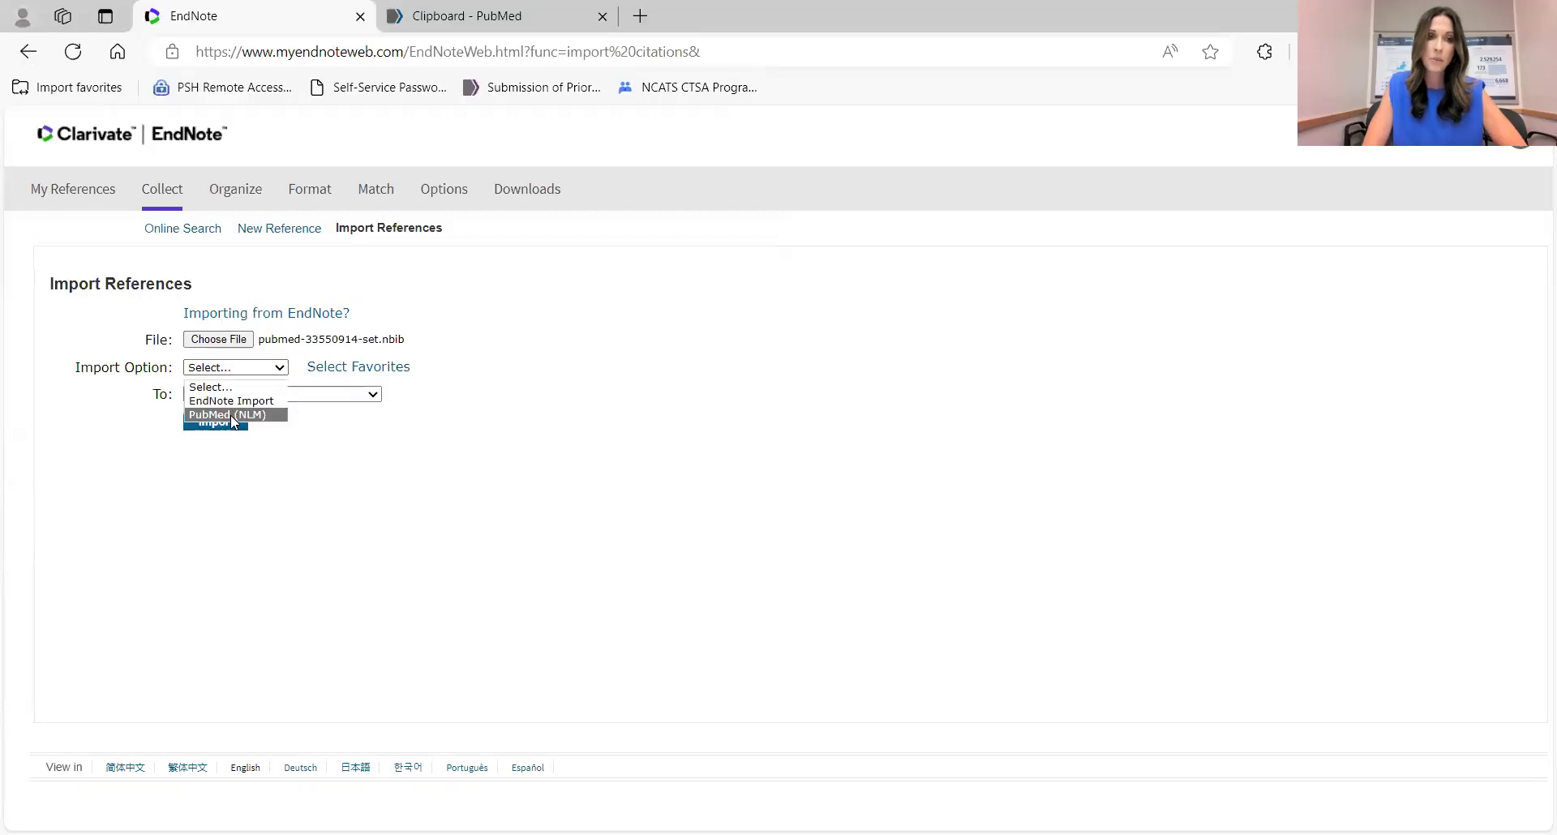
left_click(230, 415)
left_click(248, 396)
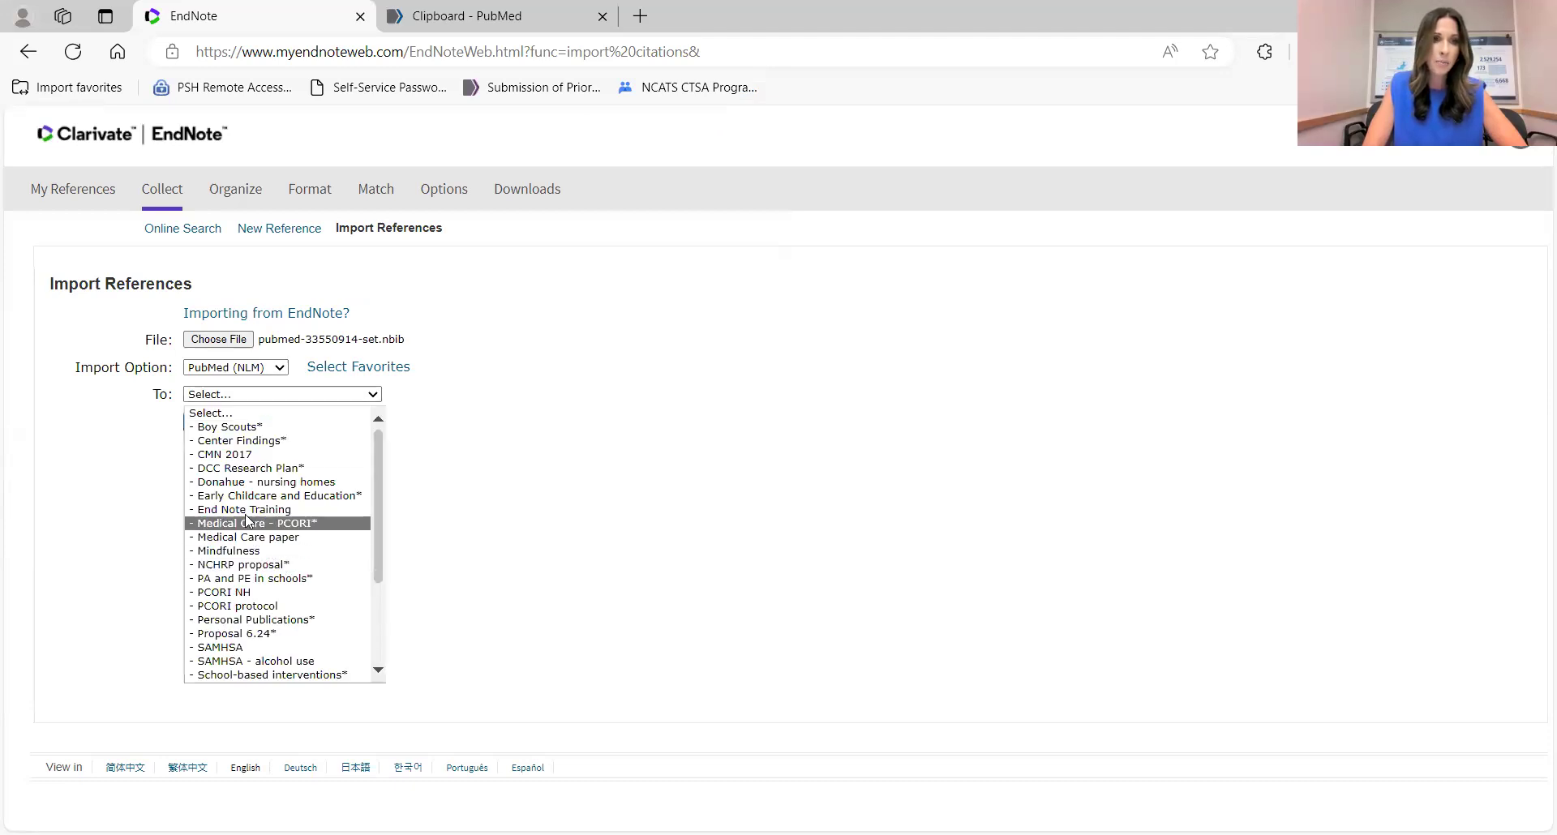
left_click(247, 511)
left_click(220, 424)
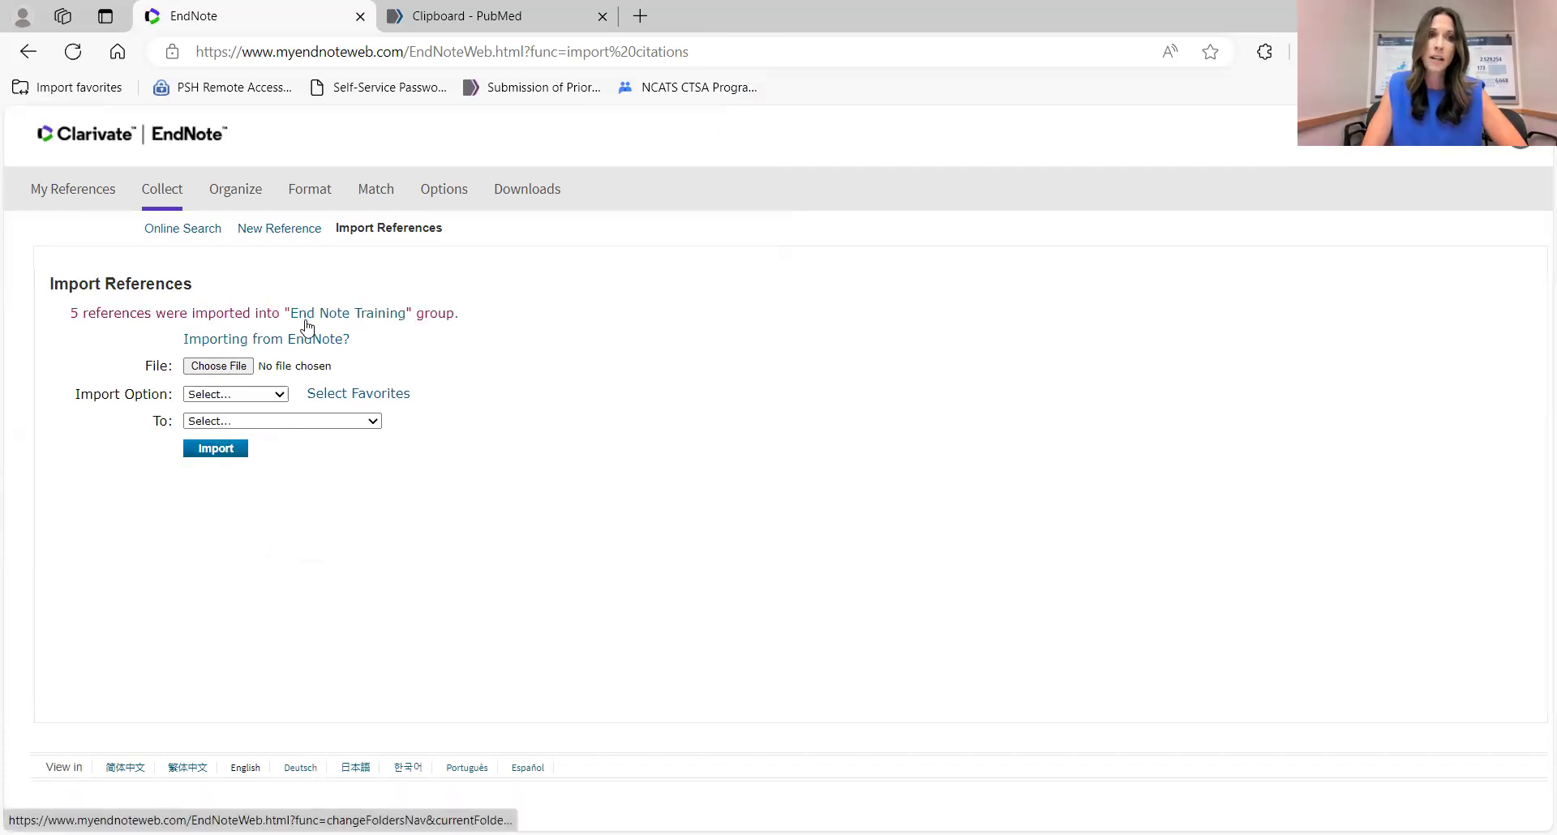
left_click(104, 195)
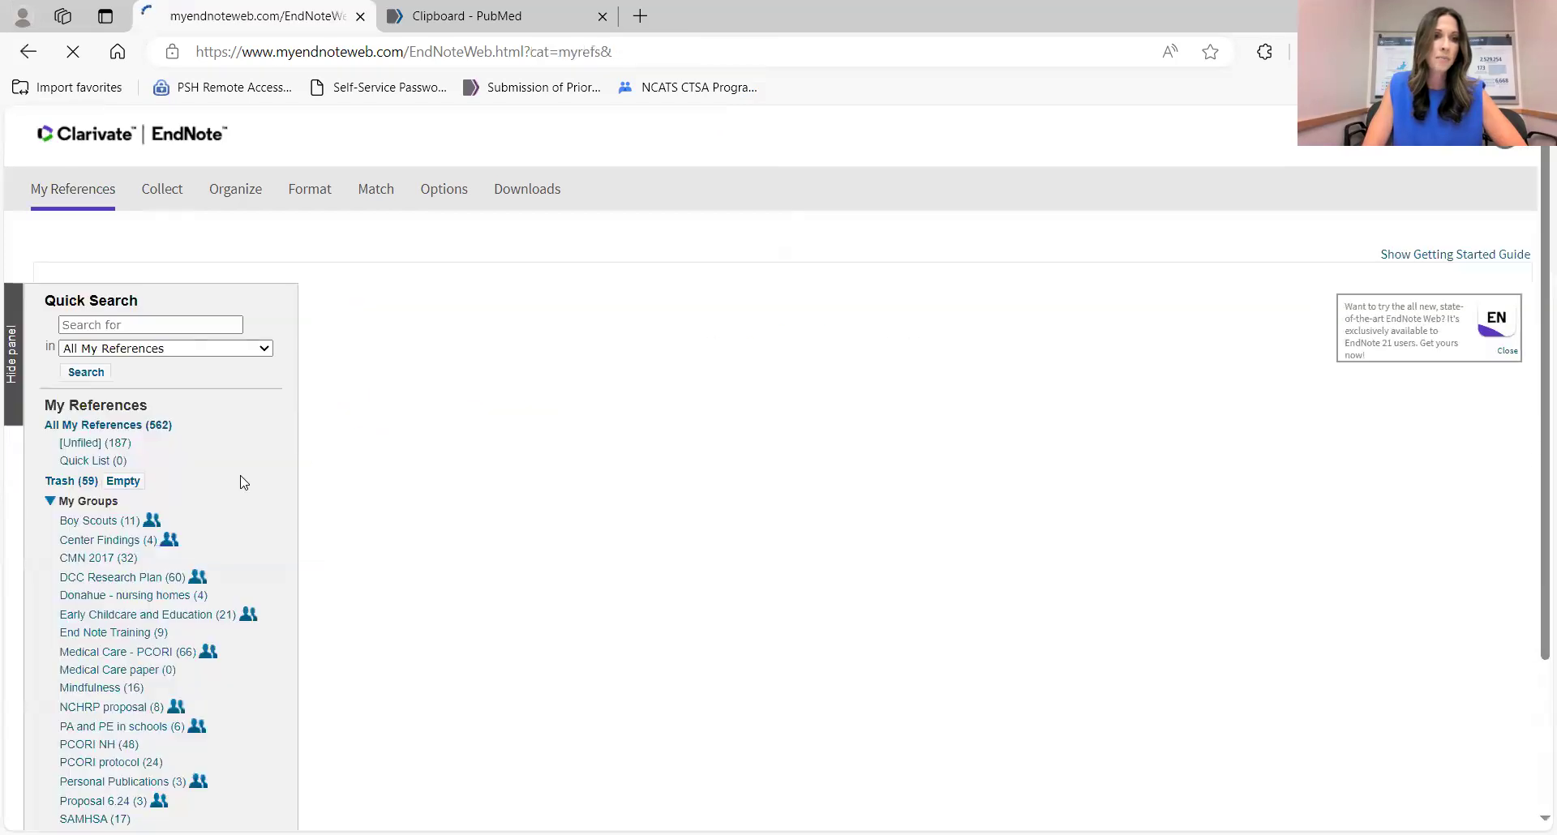
scroll(240, 483, "down", 3)
left_click(97, 391)
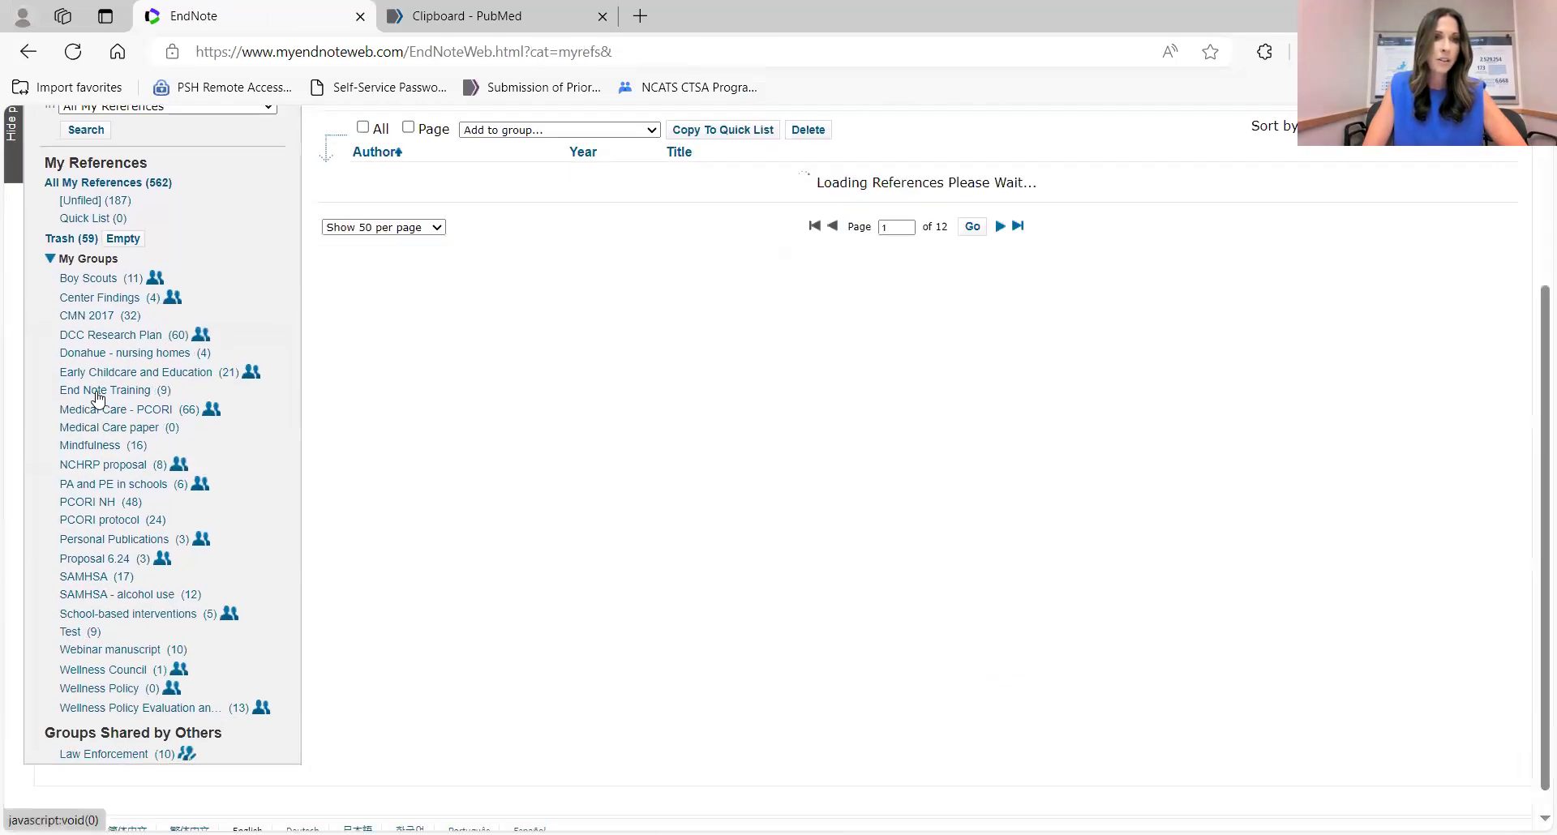
scroll(537, 439, "down", 5)
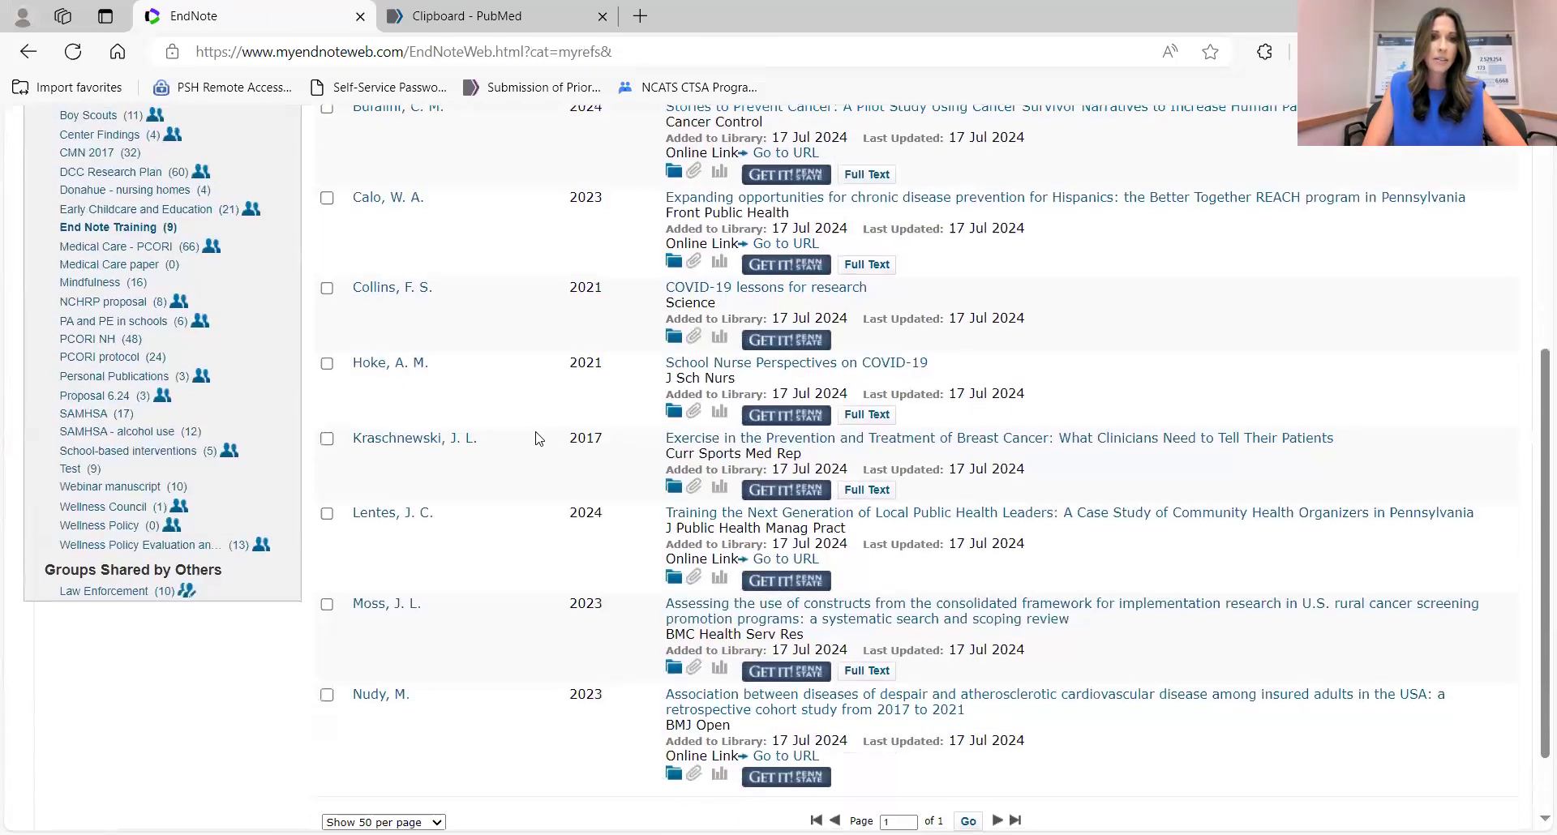
scroll(535, 438, "up", 4)
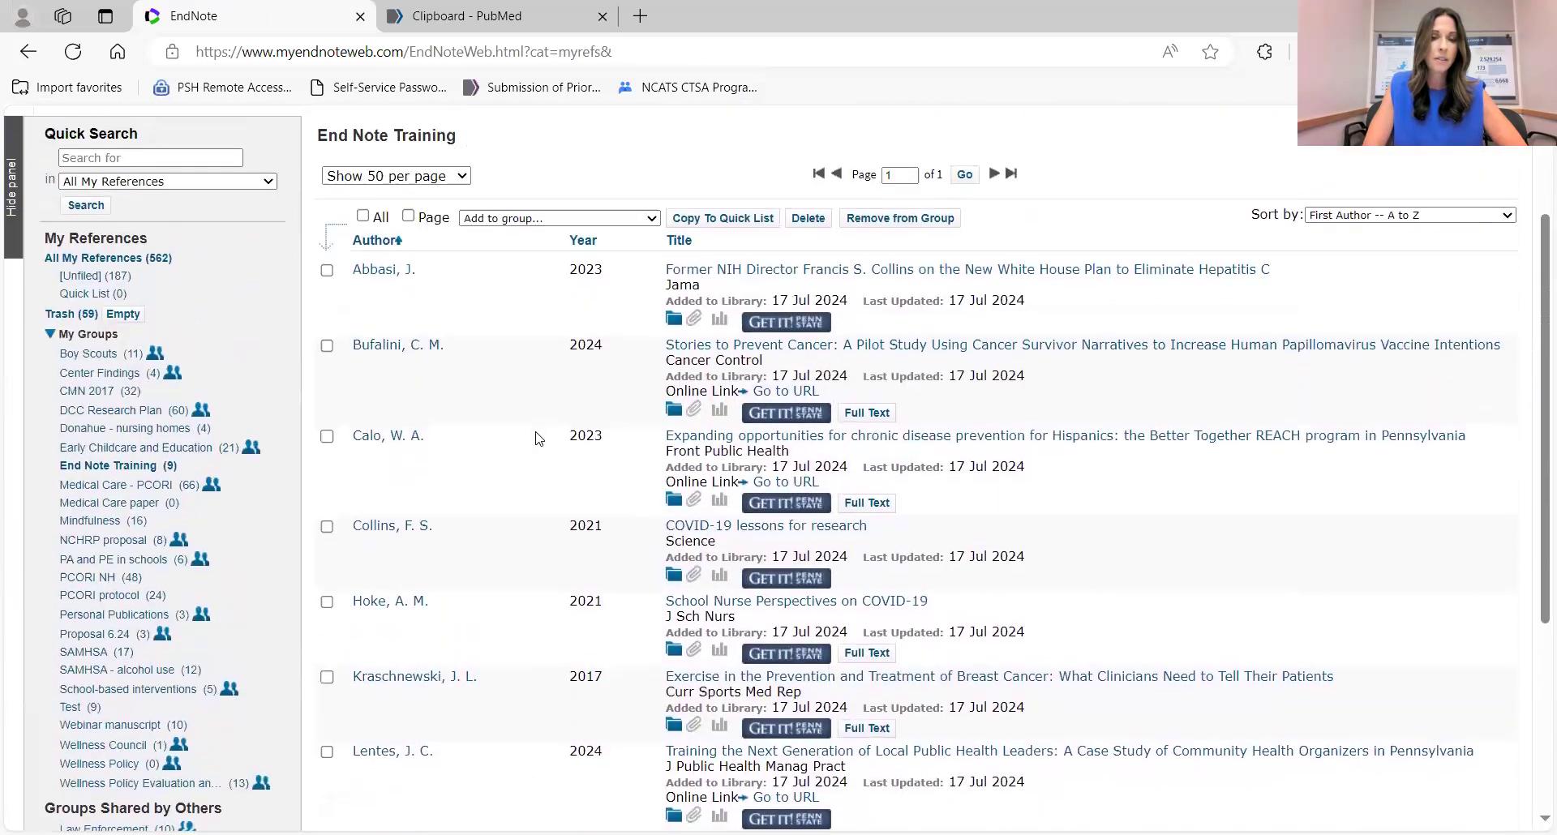
scroll(535, 438, "up", 2)
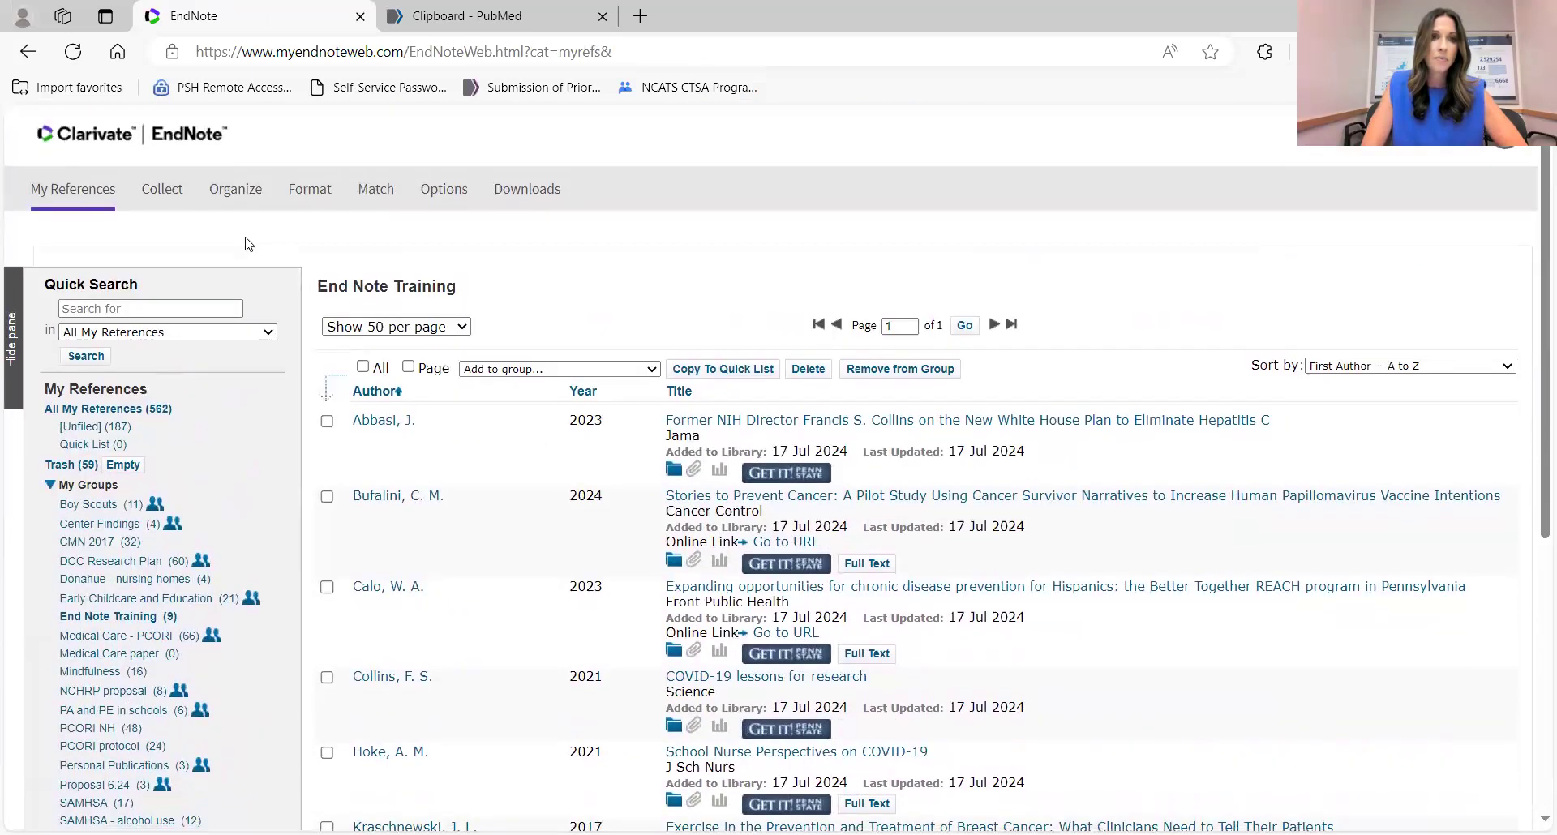
mouse_move(168, 203)
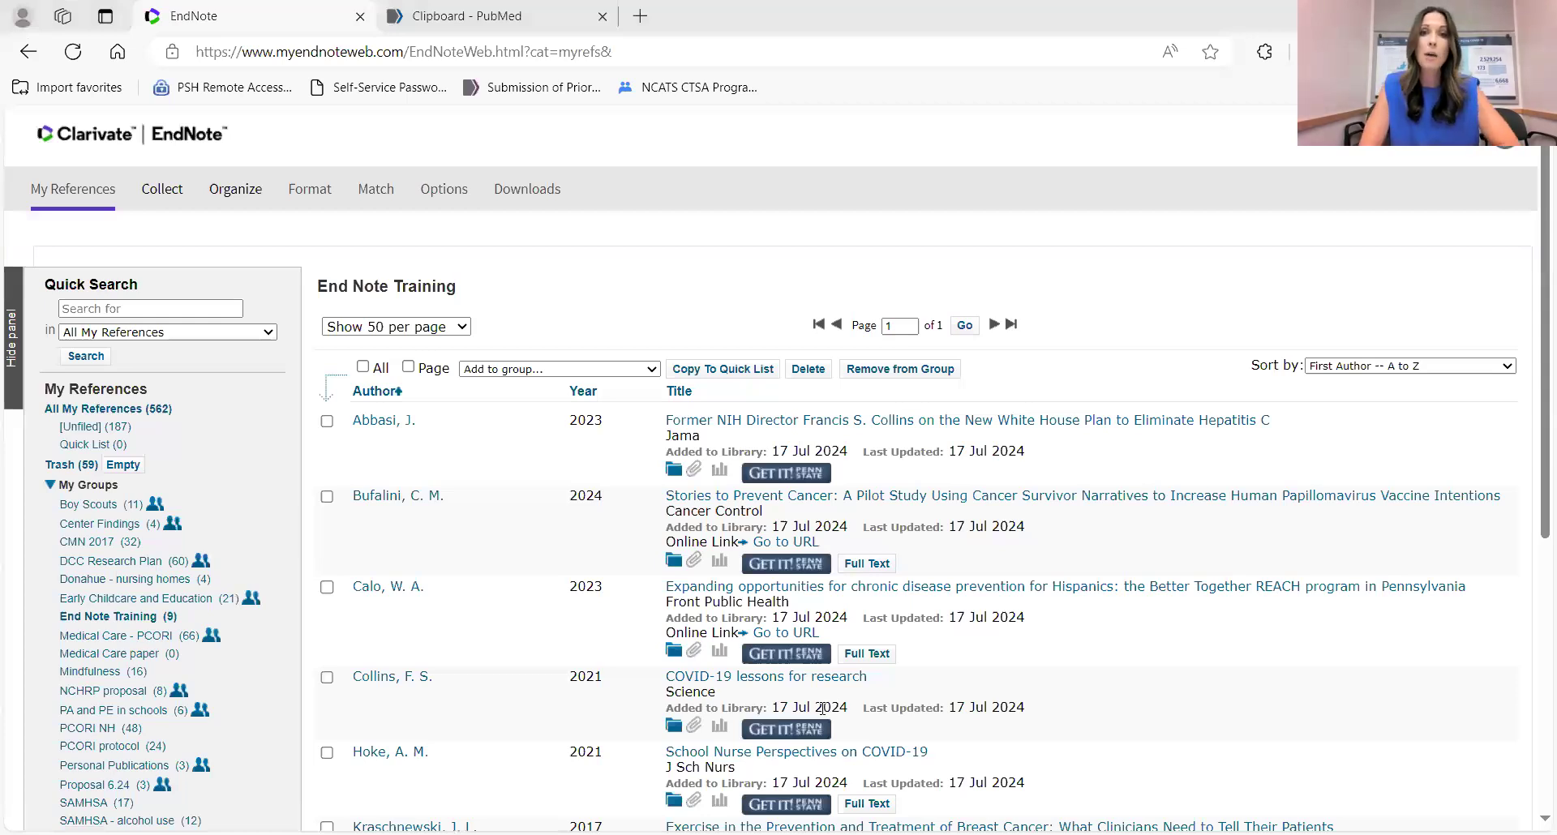
mouse_move(153, 210)
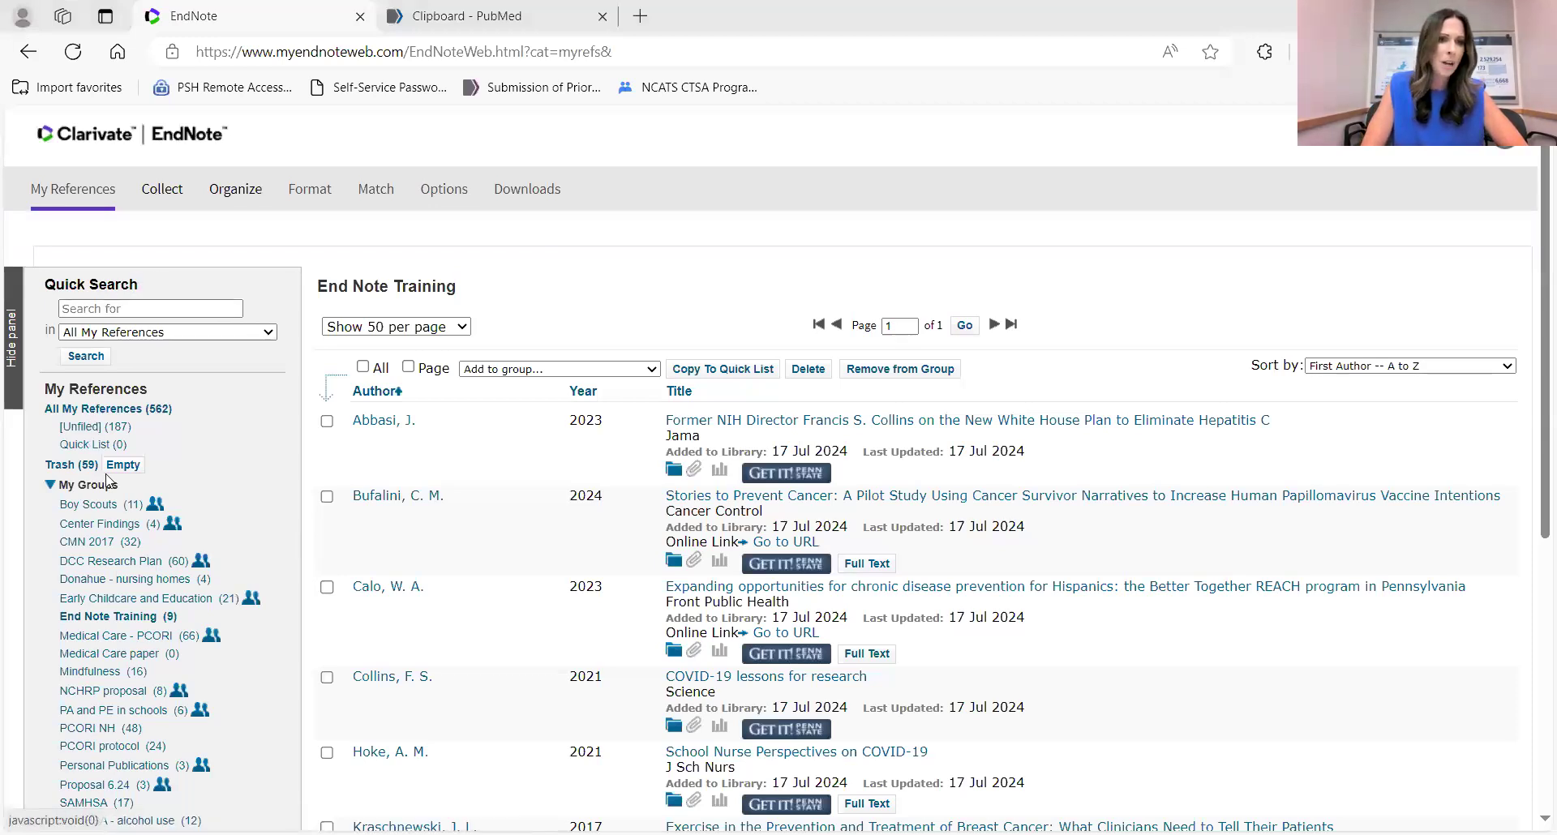
scroll(93, 531, "down", 5)
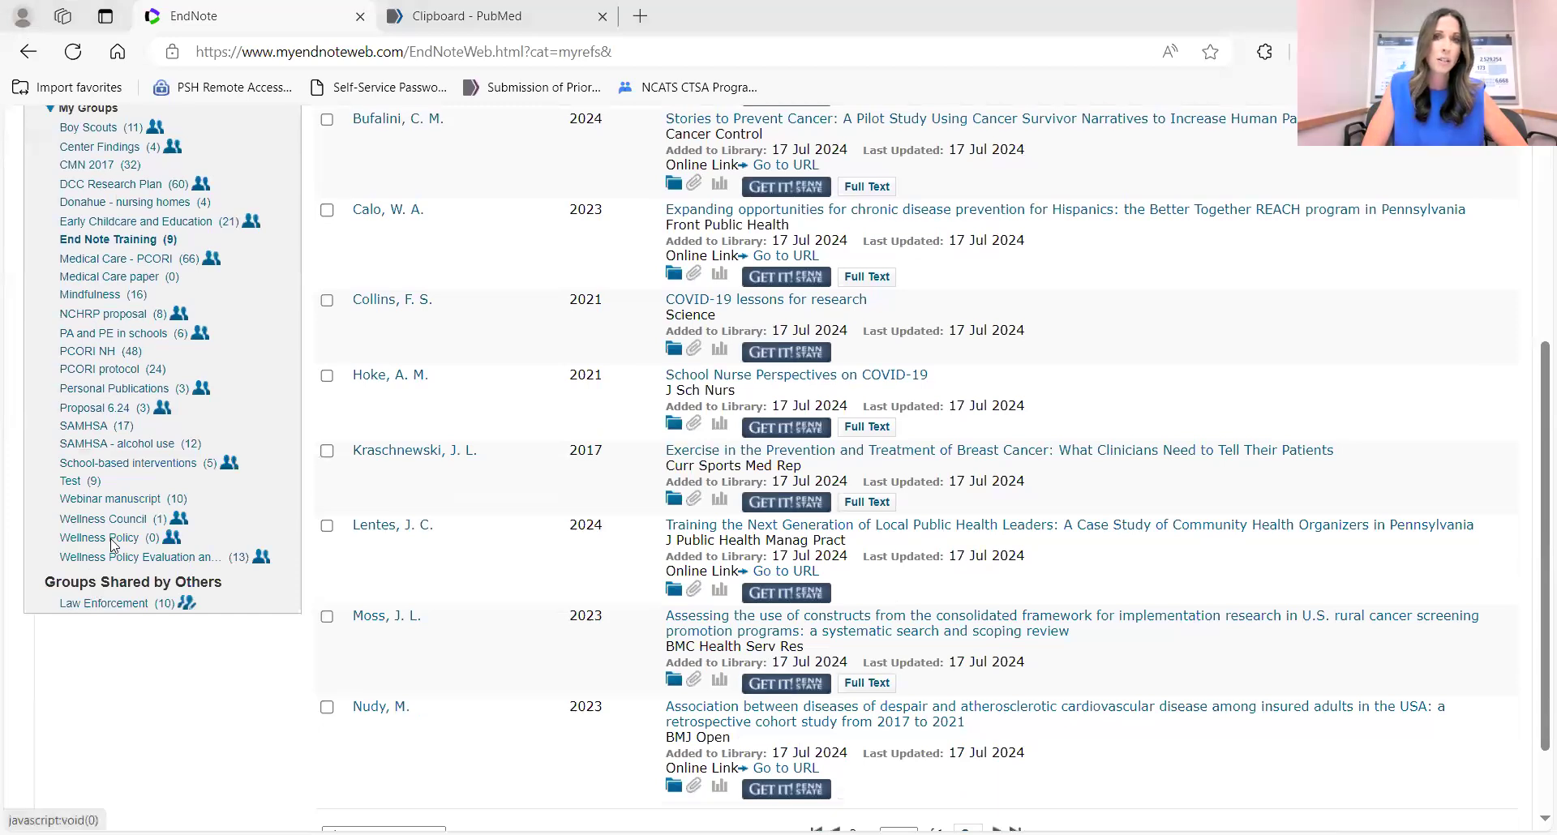
scroll(114, 545, "up", 4)
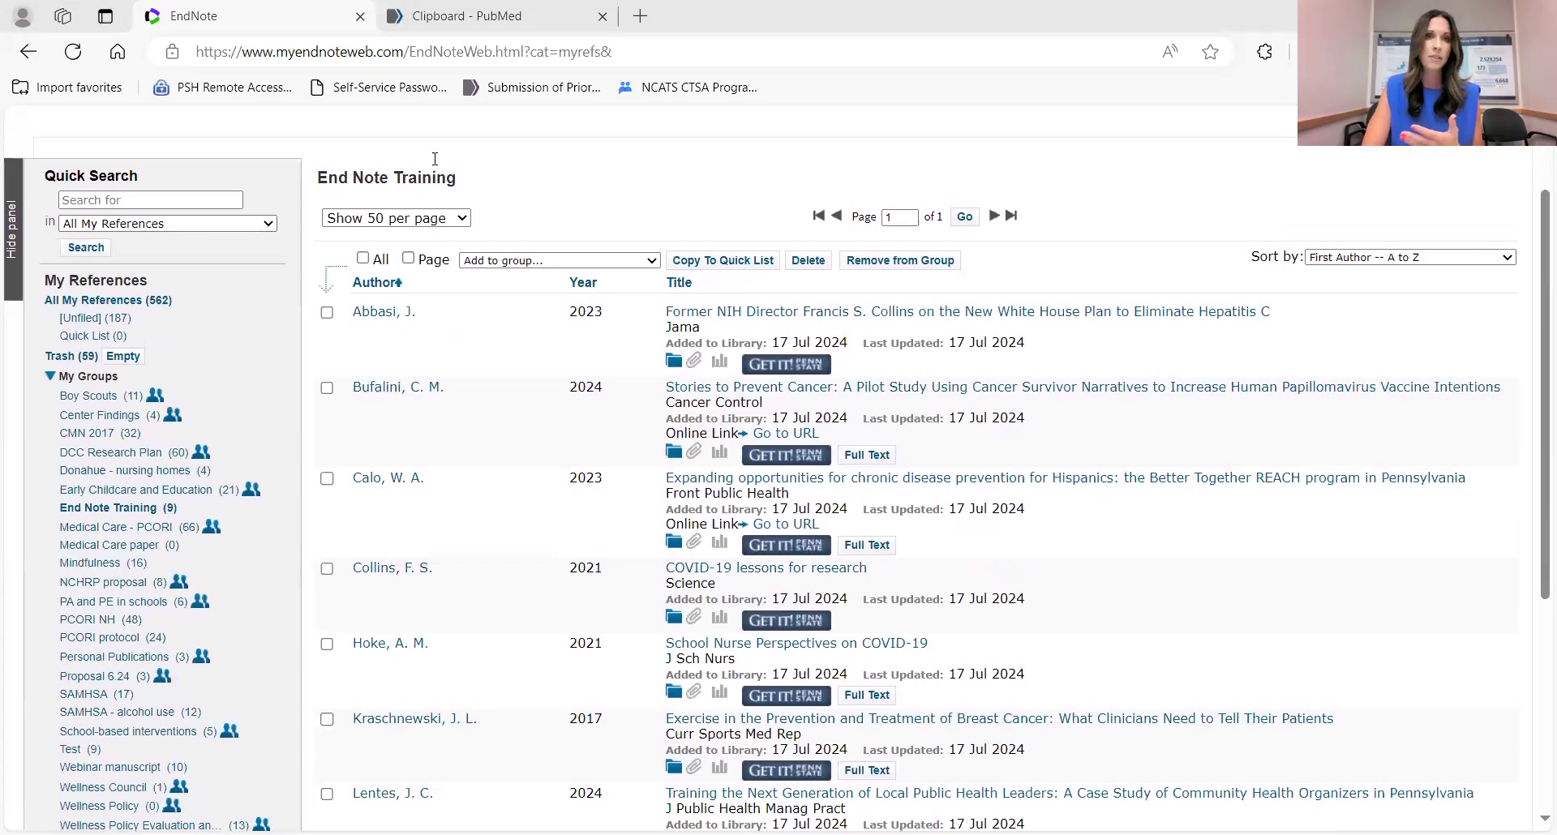
Back in EndNote Online, load pubmed-33550914-set.nbib into the Import References form.
left_click(454, 16)
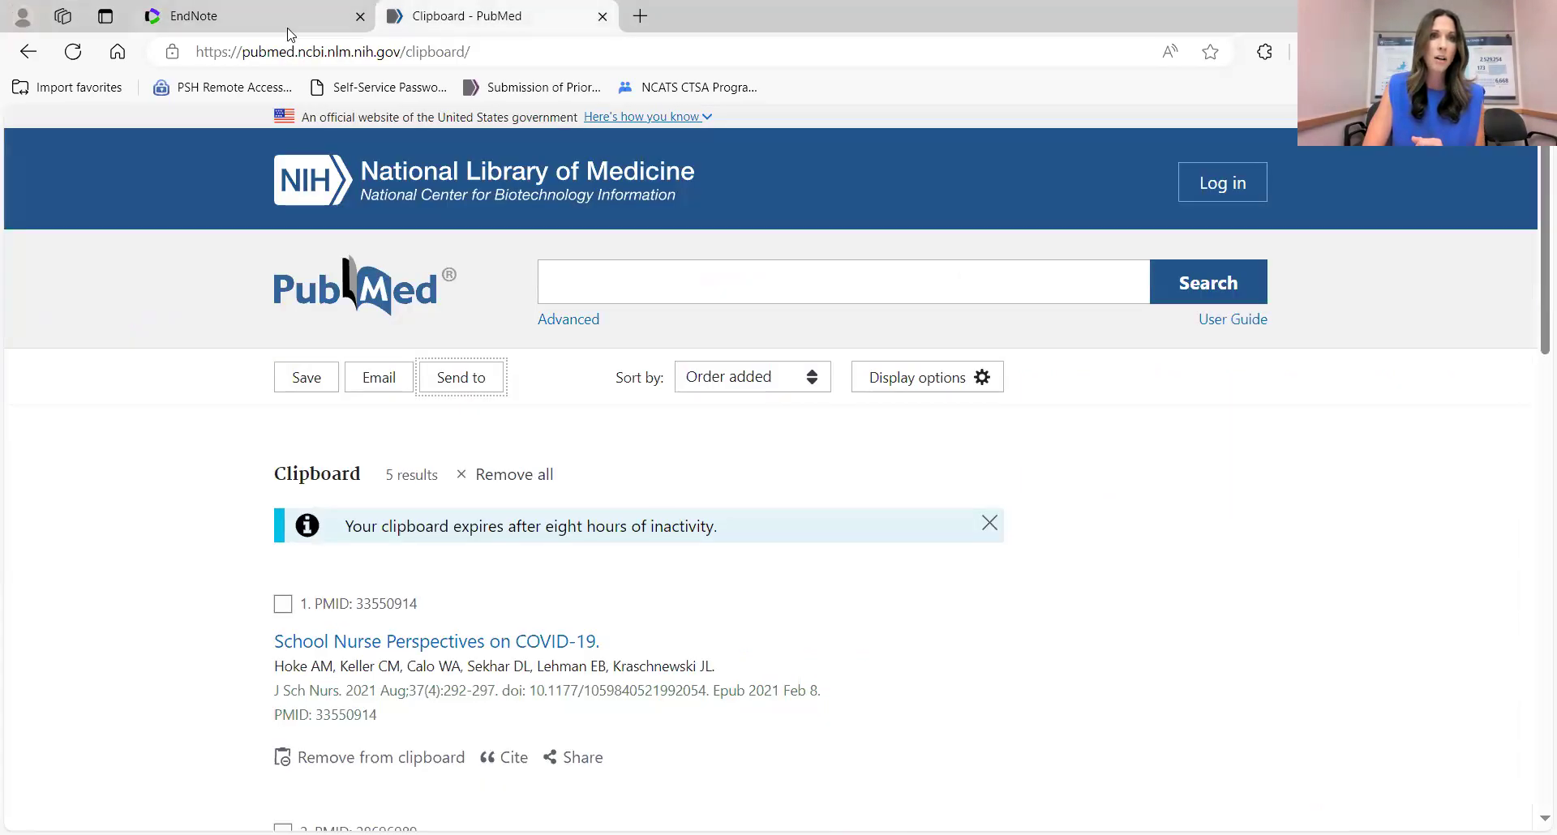
left_click(203, 18)
scroll(198, 166, "up", 2)
scroll(199, 166, "down", 1)
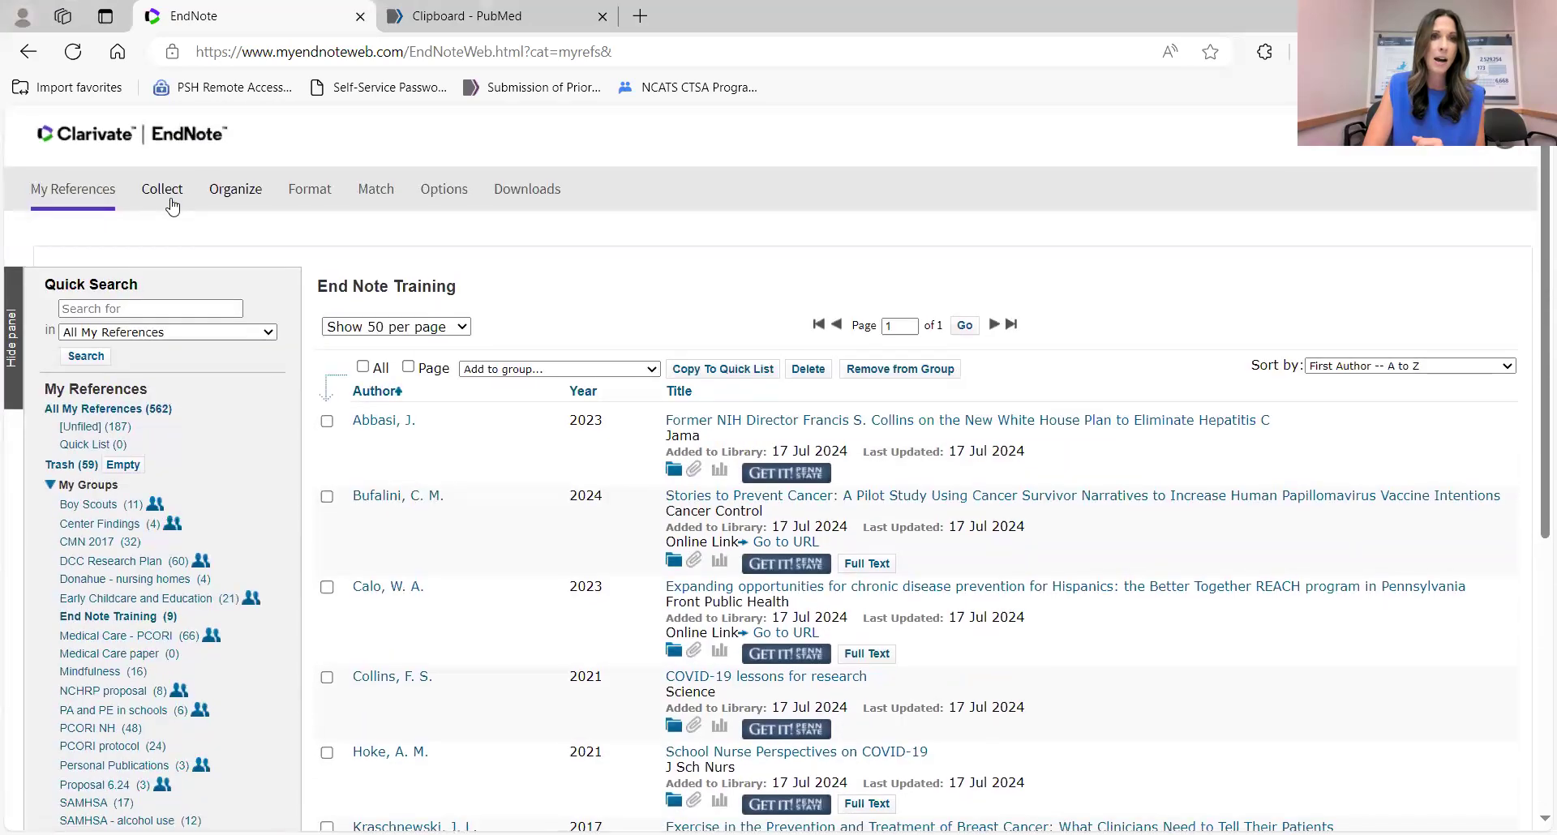
left_click(362, 232)
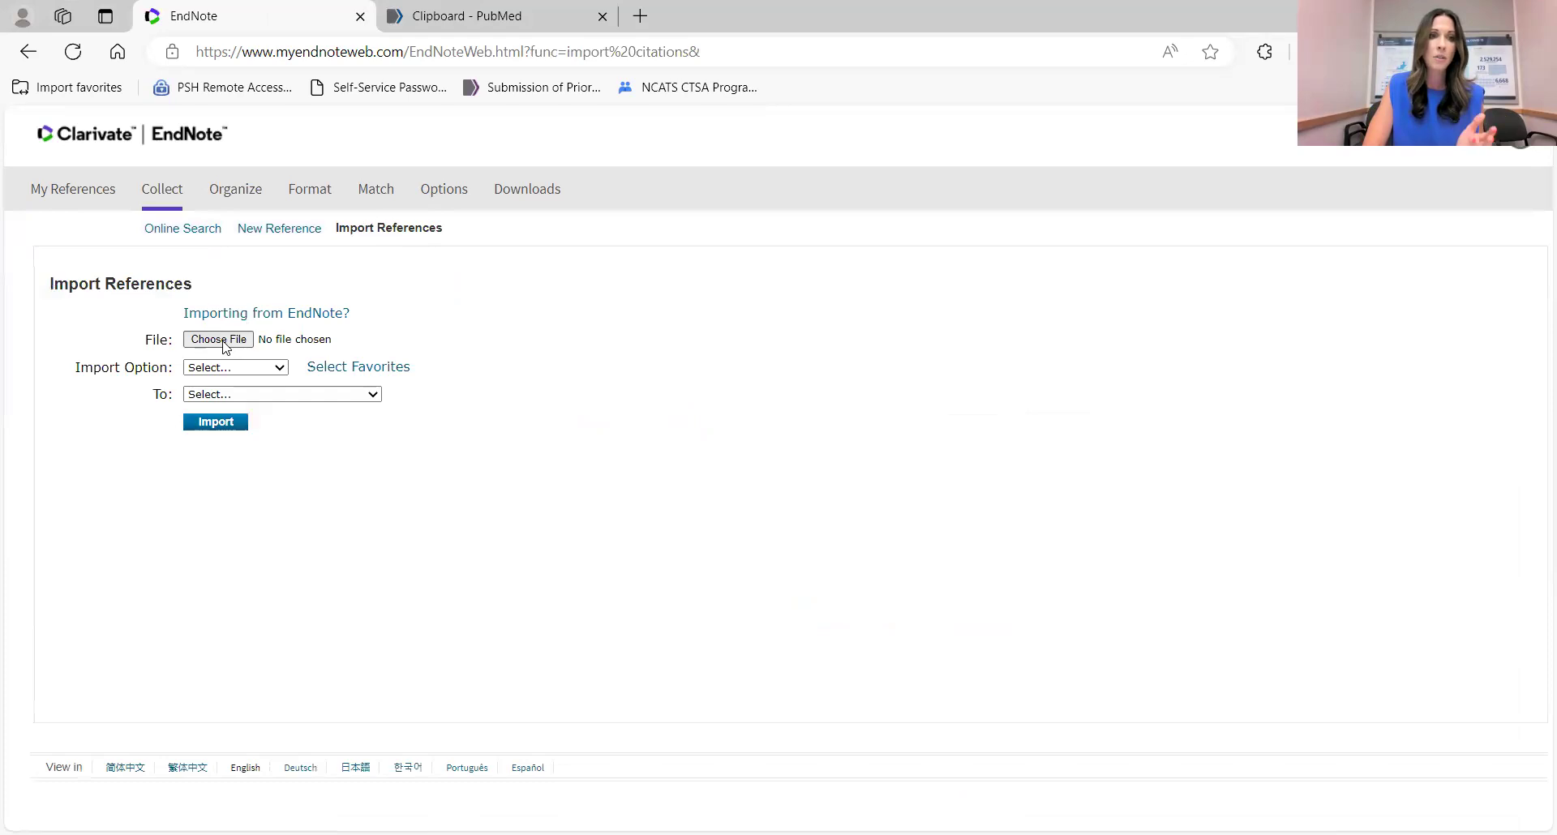
left_click(218, 339)
left_click(243, 166)
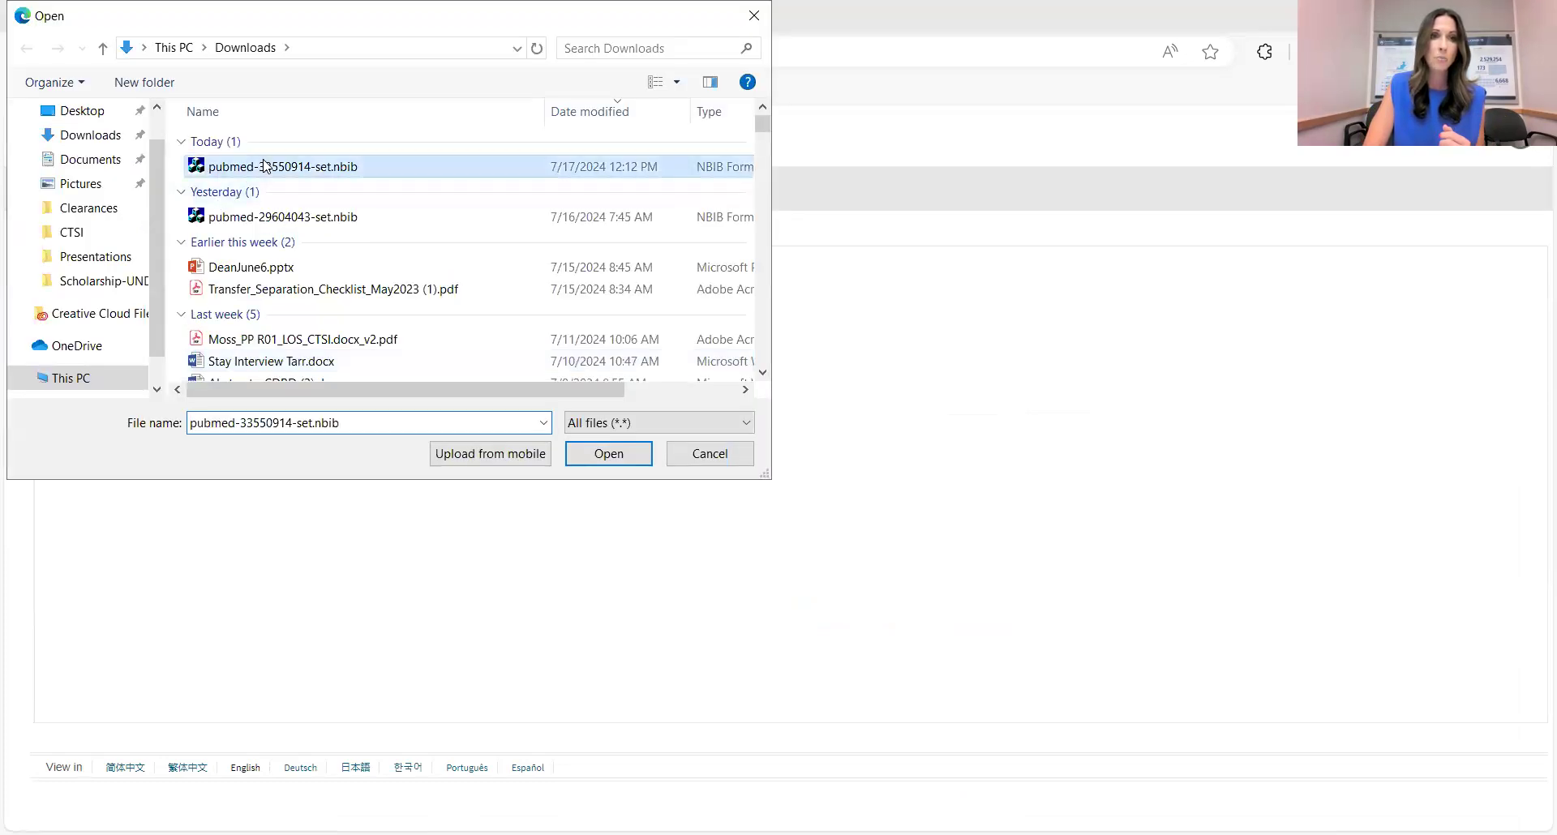
left_click(582, 456)
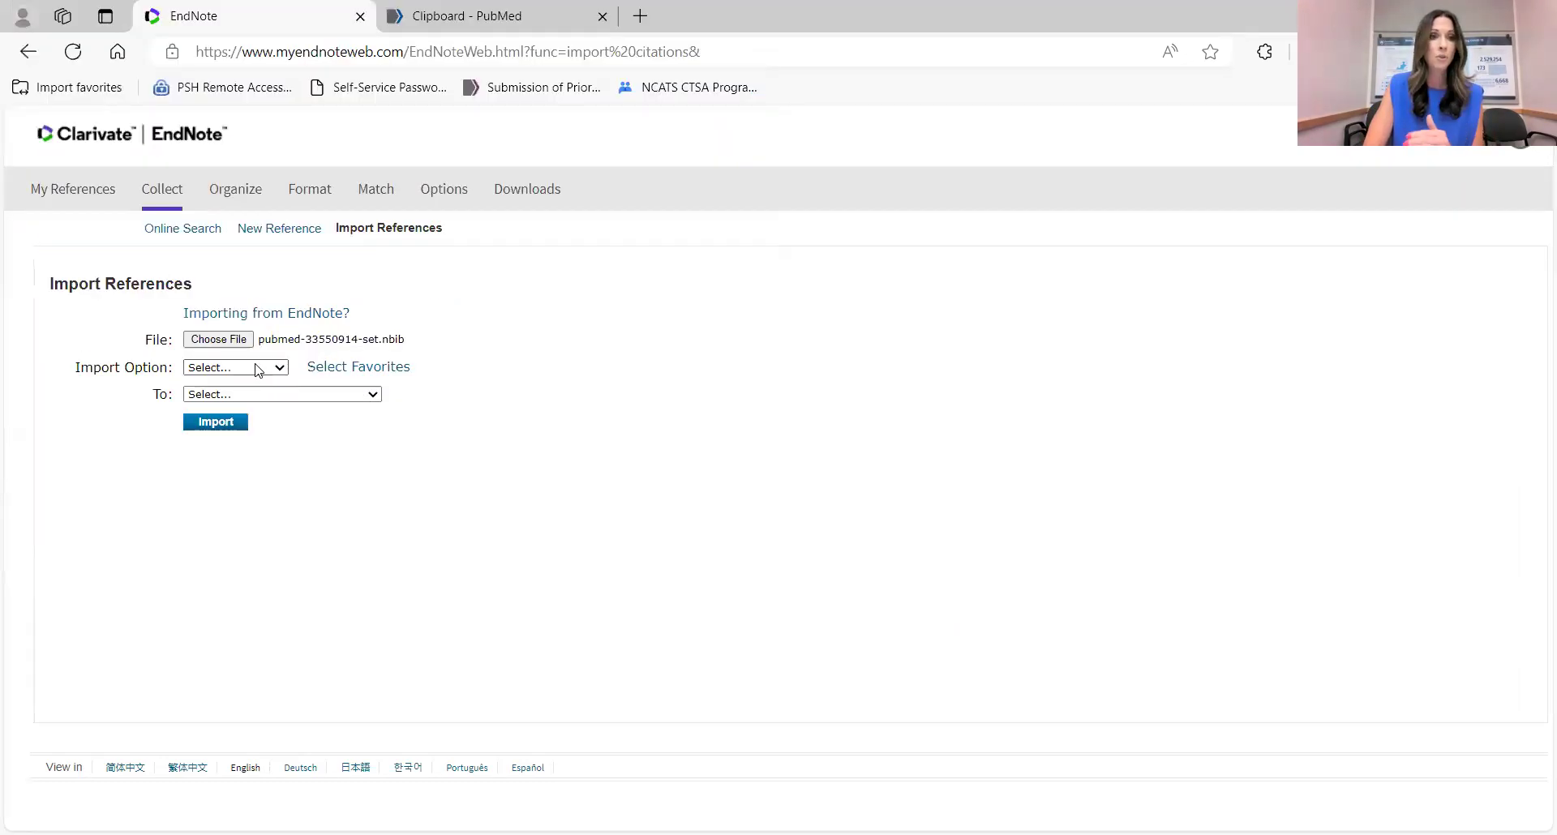
Set the import format to PubMed (NLM), then abandon the import for All My References.
left_click(258, 369)
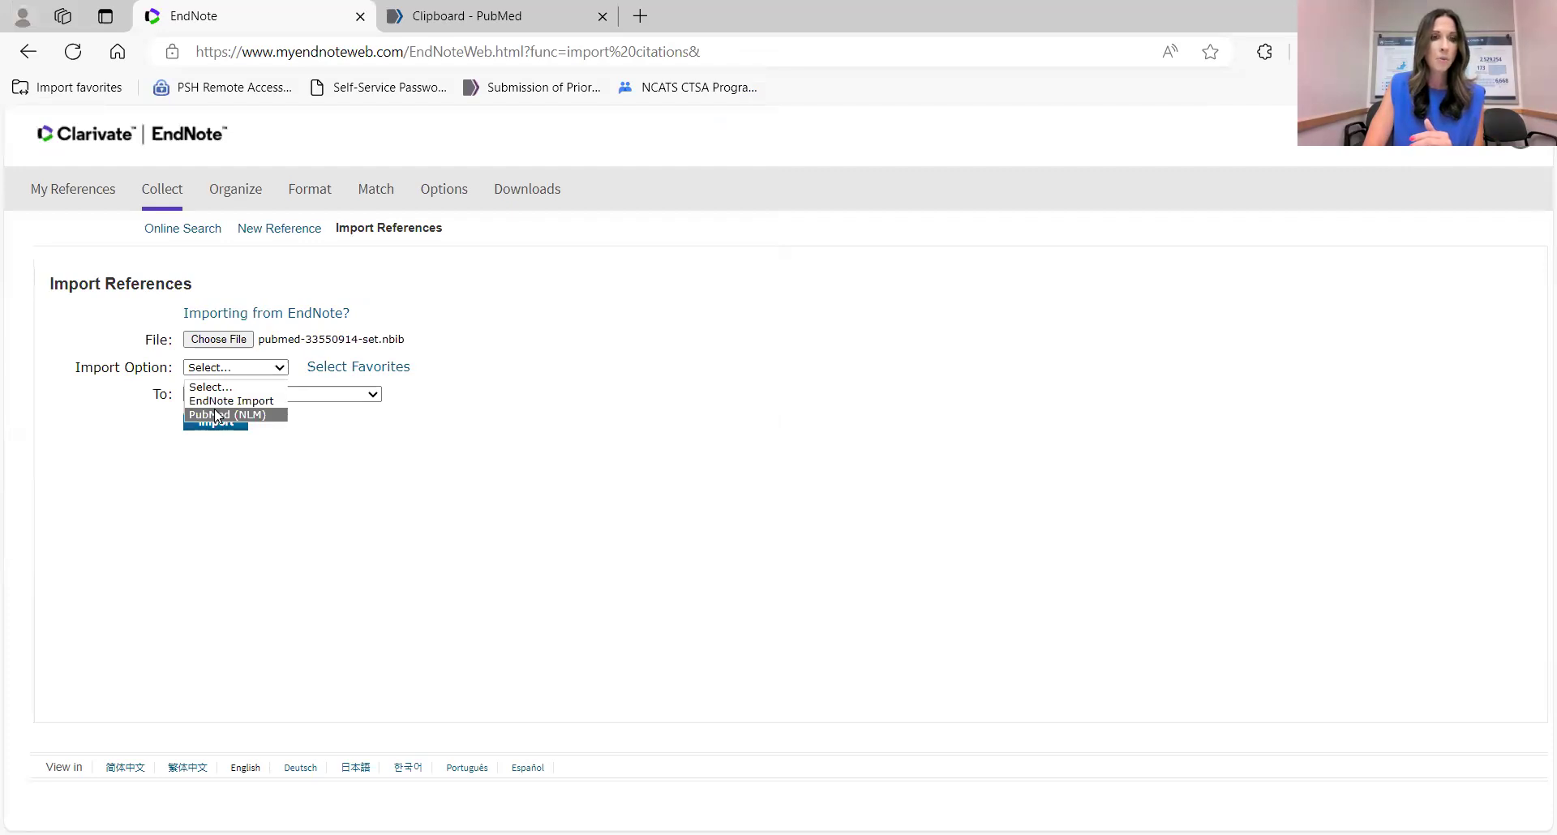
left_click(216, 414)
left_click(235, 394)
scroll(235, 584, "down", 3)
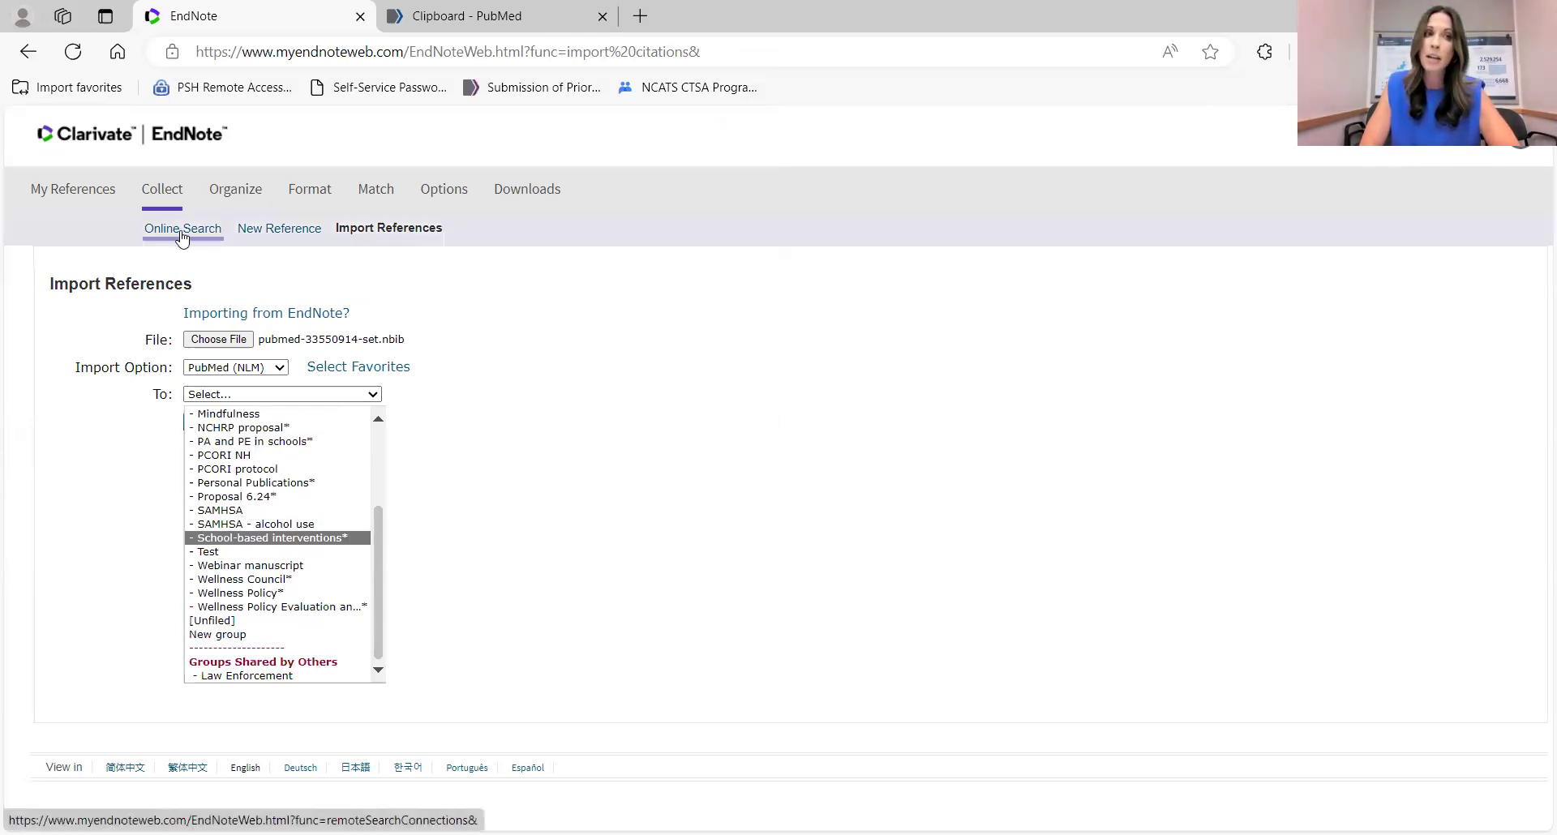
left_click(70, 193)
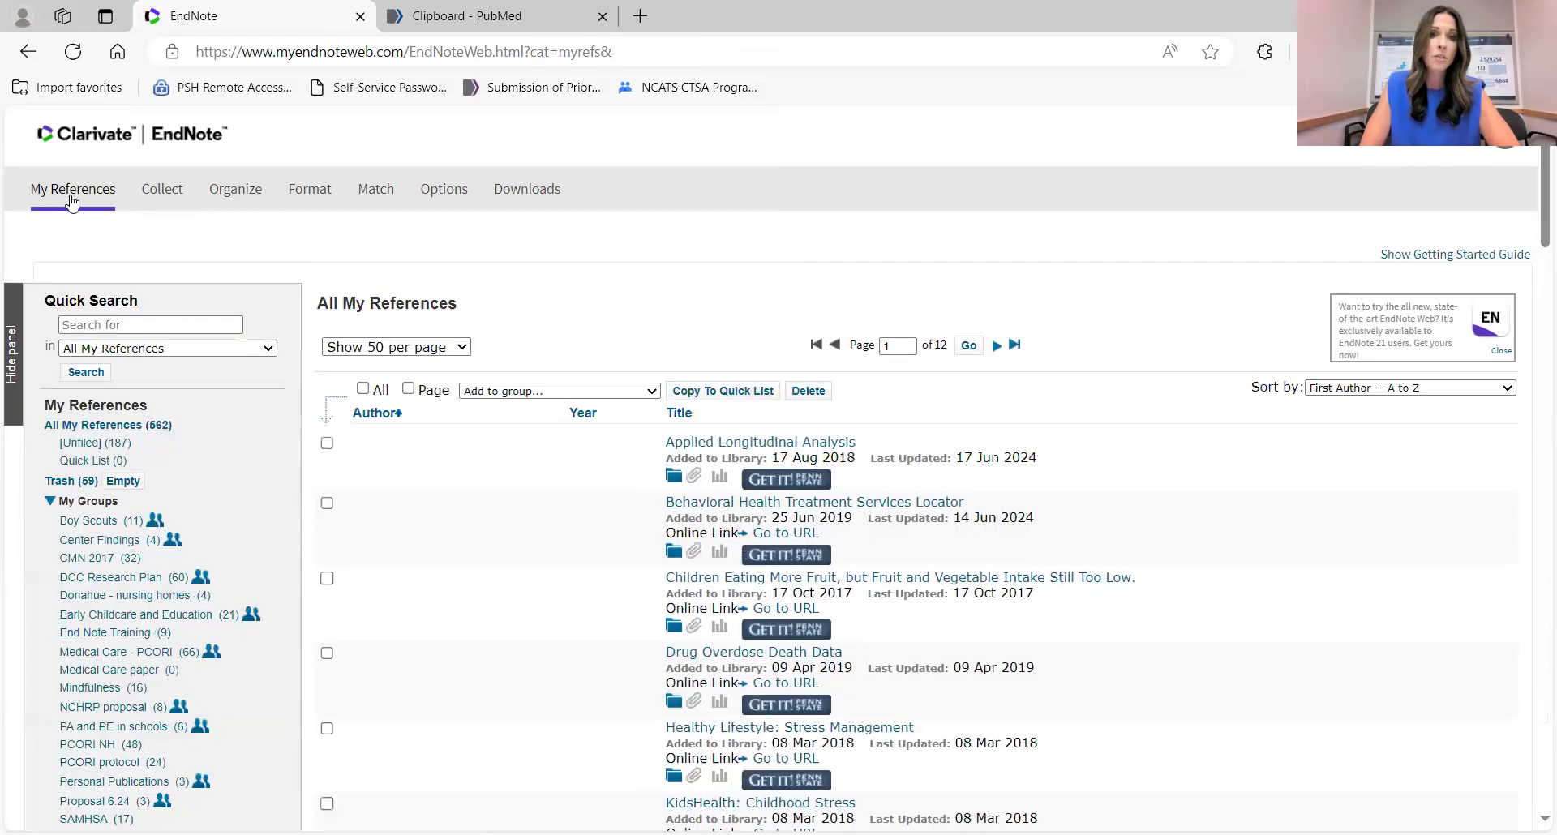
Tick Applied Longitudinal Analysis, Behavioral Health Treatment Services Locator and the Children Eating More Fruit reference.
left_click(326, 443)
left_click(327, 578)
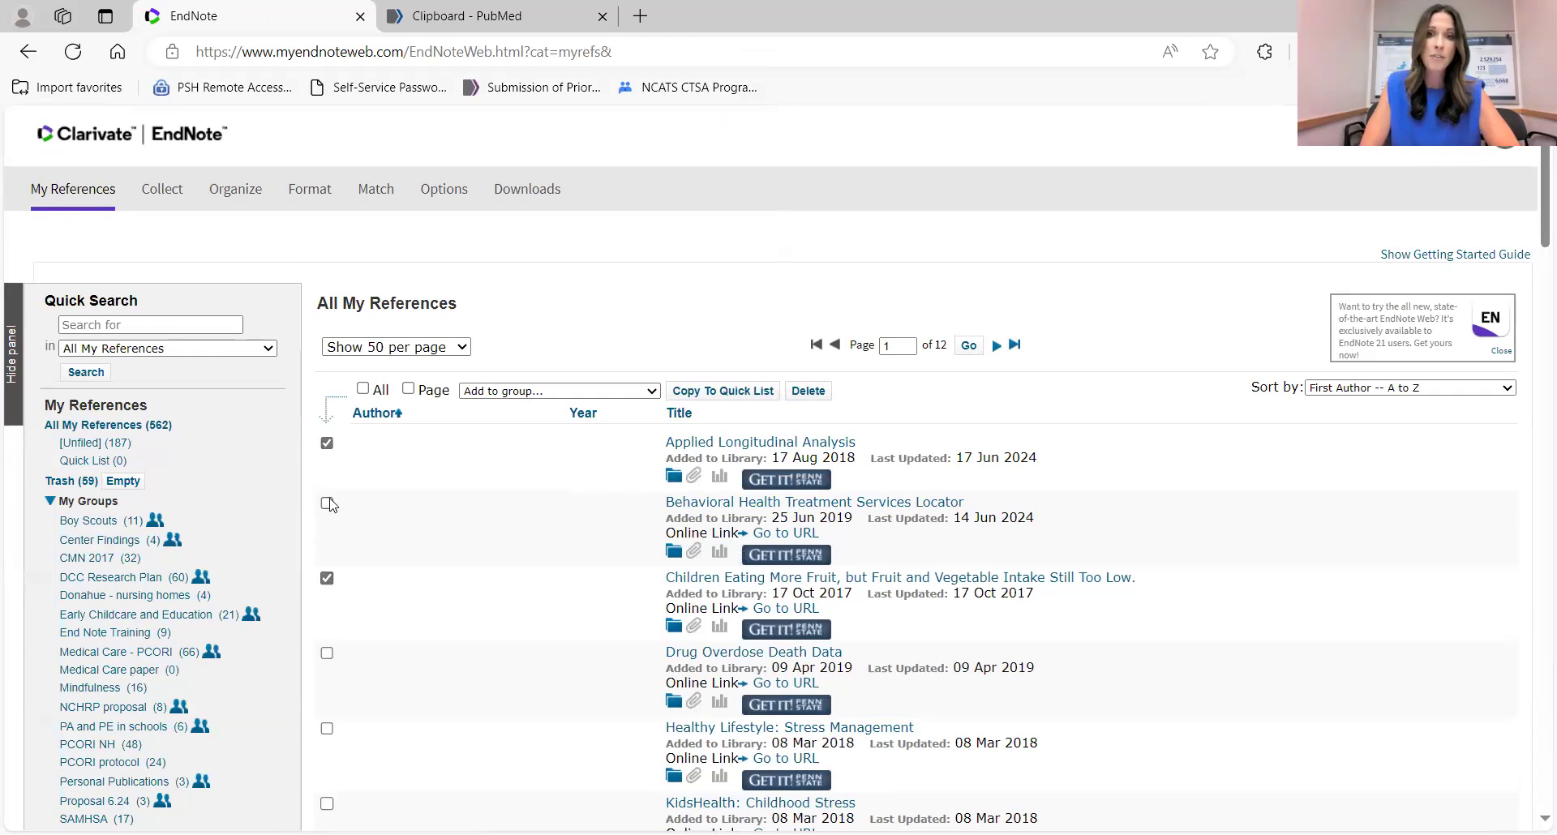
left_click(327, 503)
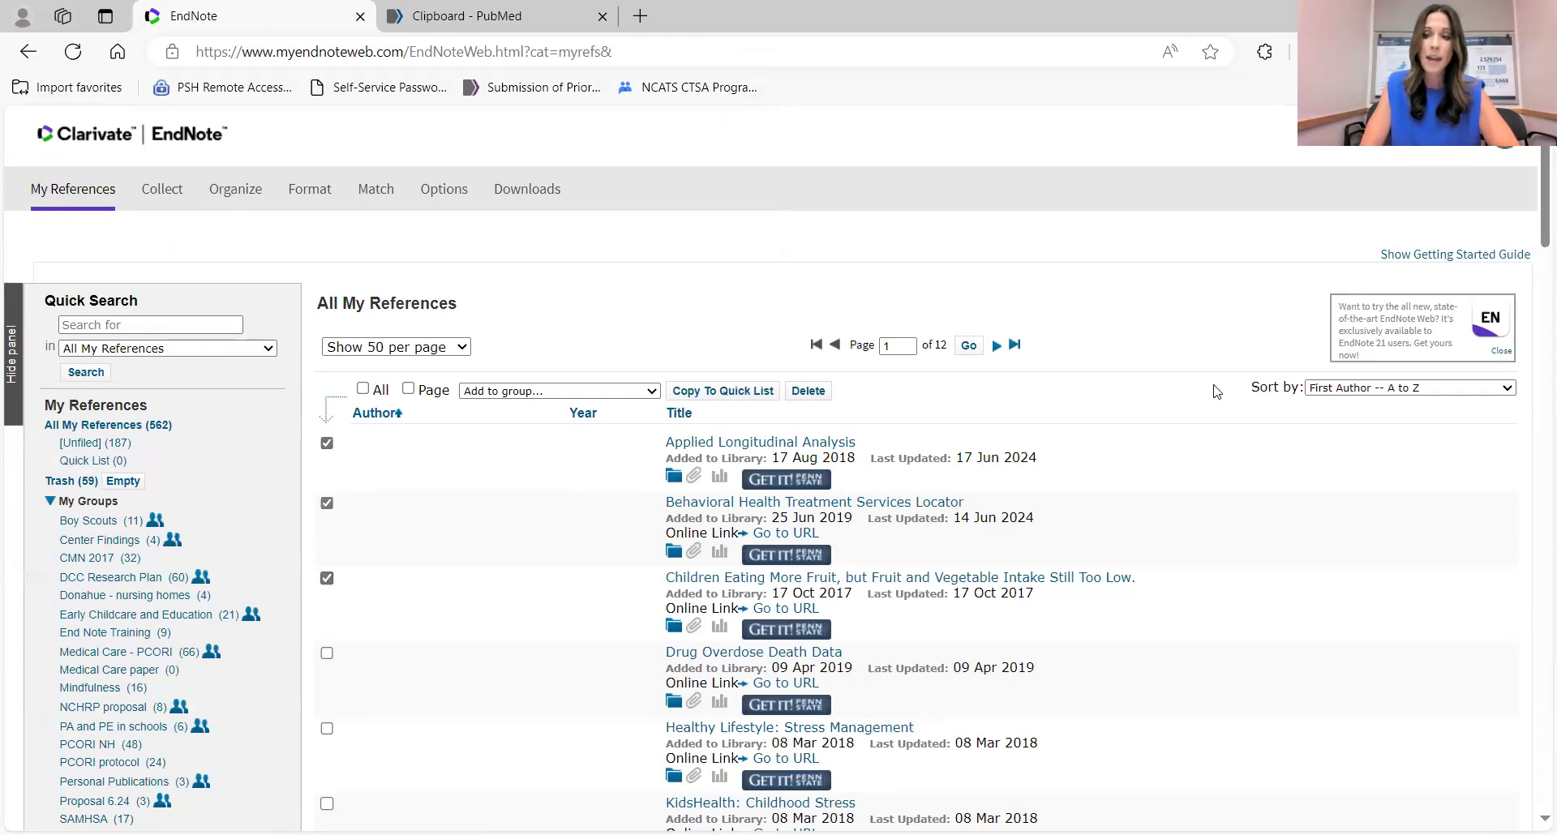
Look through the Sort by and Add to group lists without changing anything.
left_click(1436, 392)
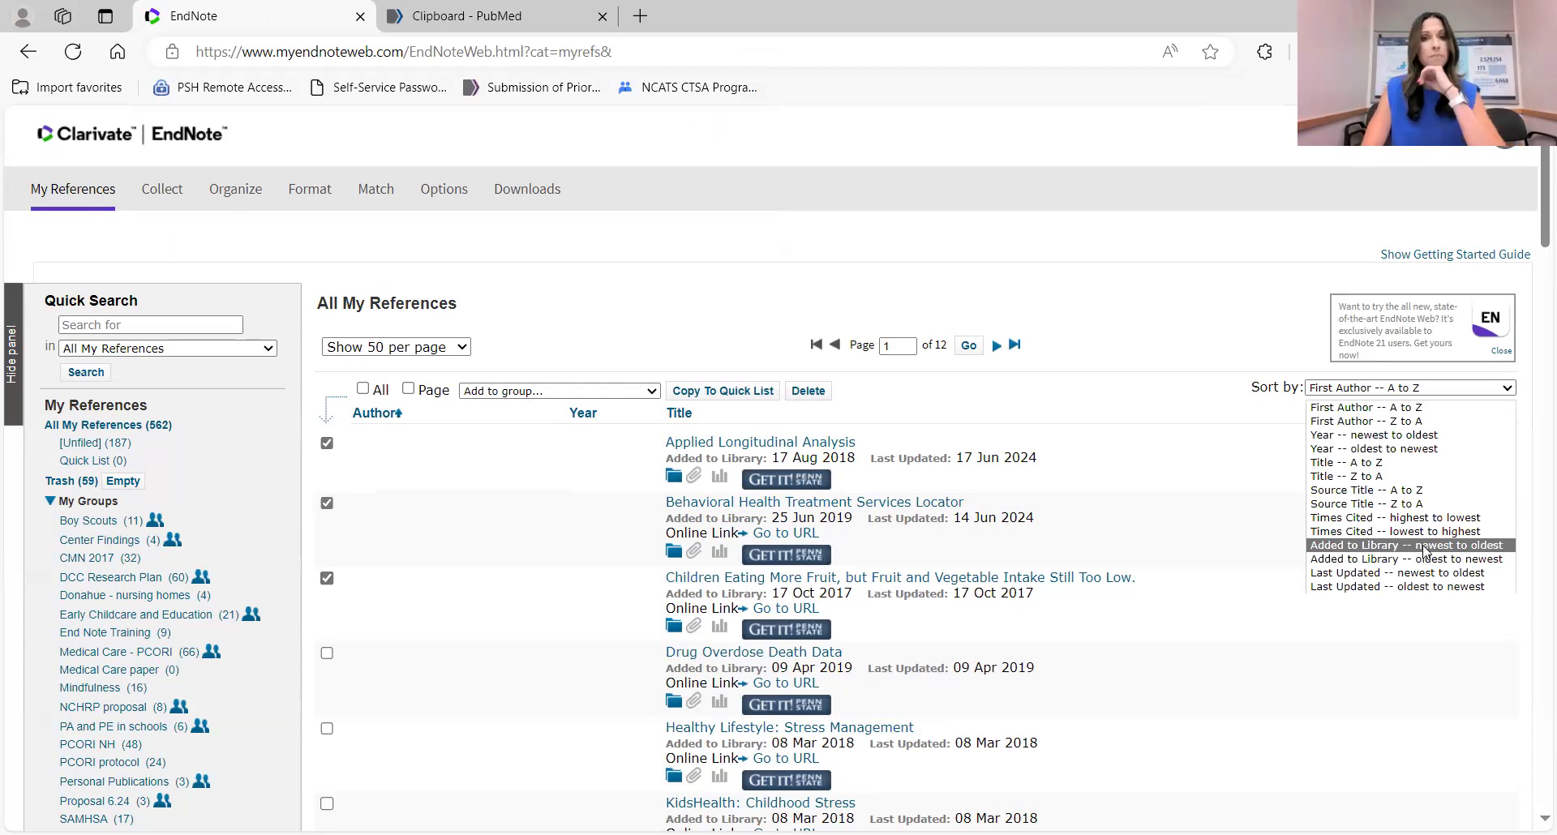
left_click(655, 392)
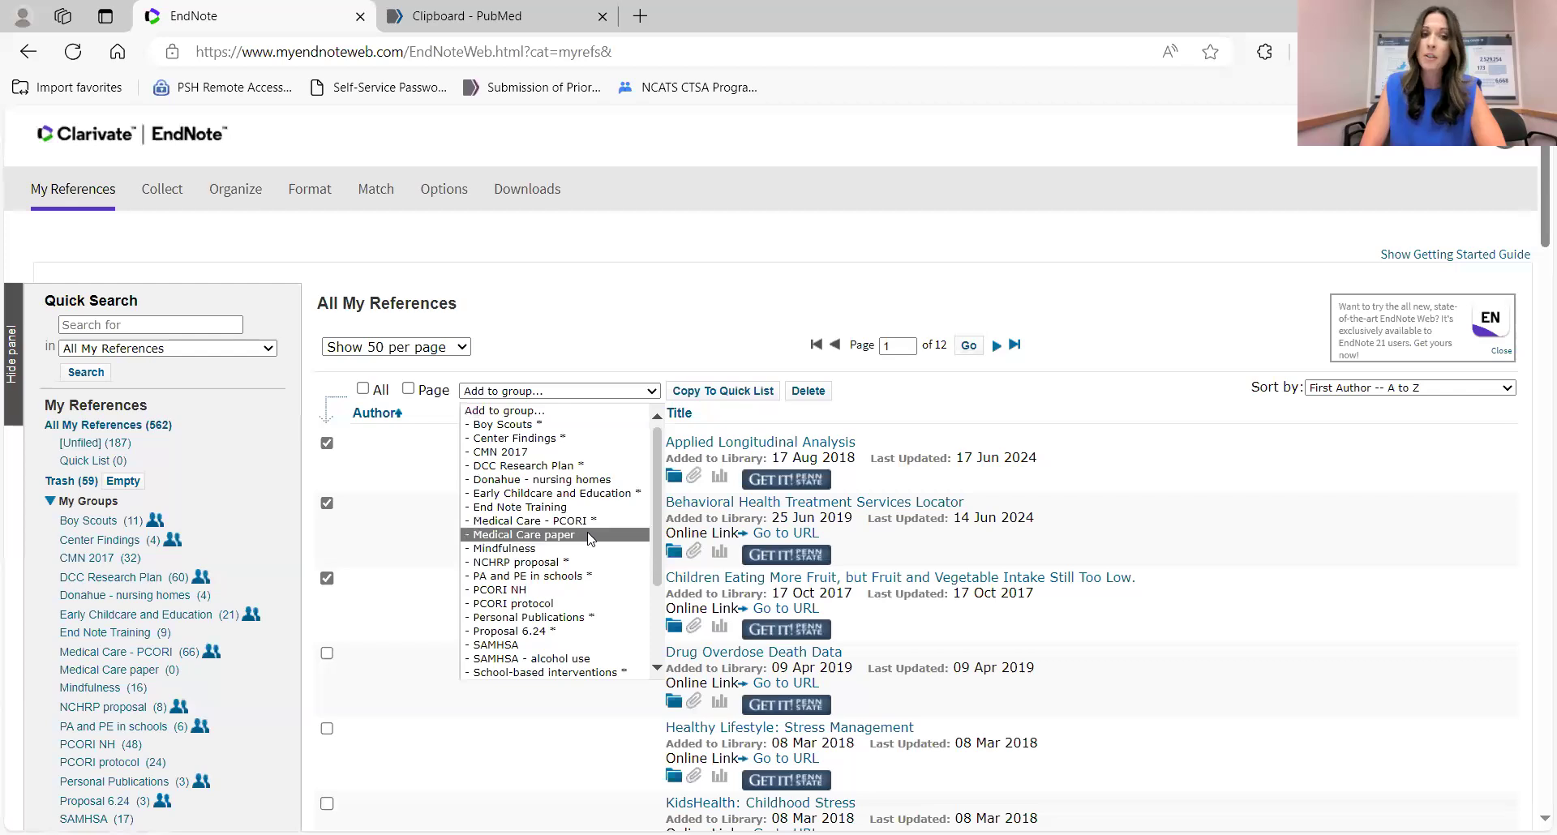
scroll(590, 539, "down", 3)
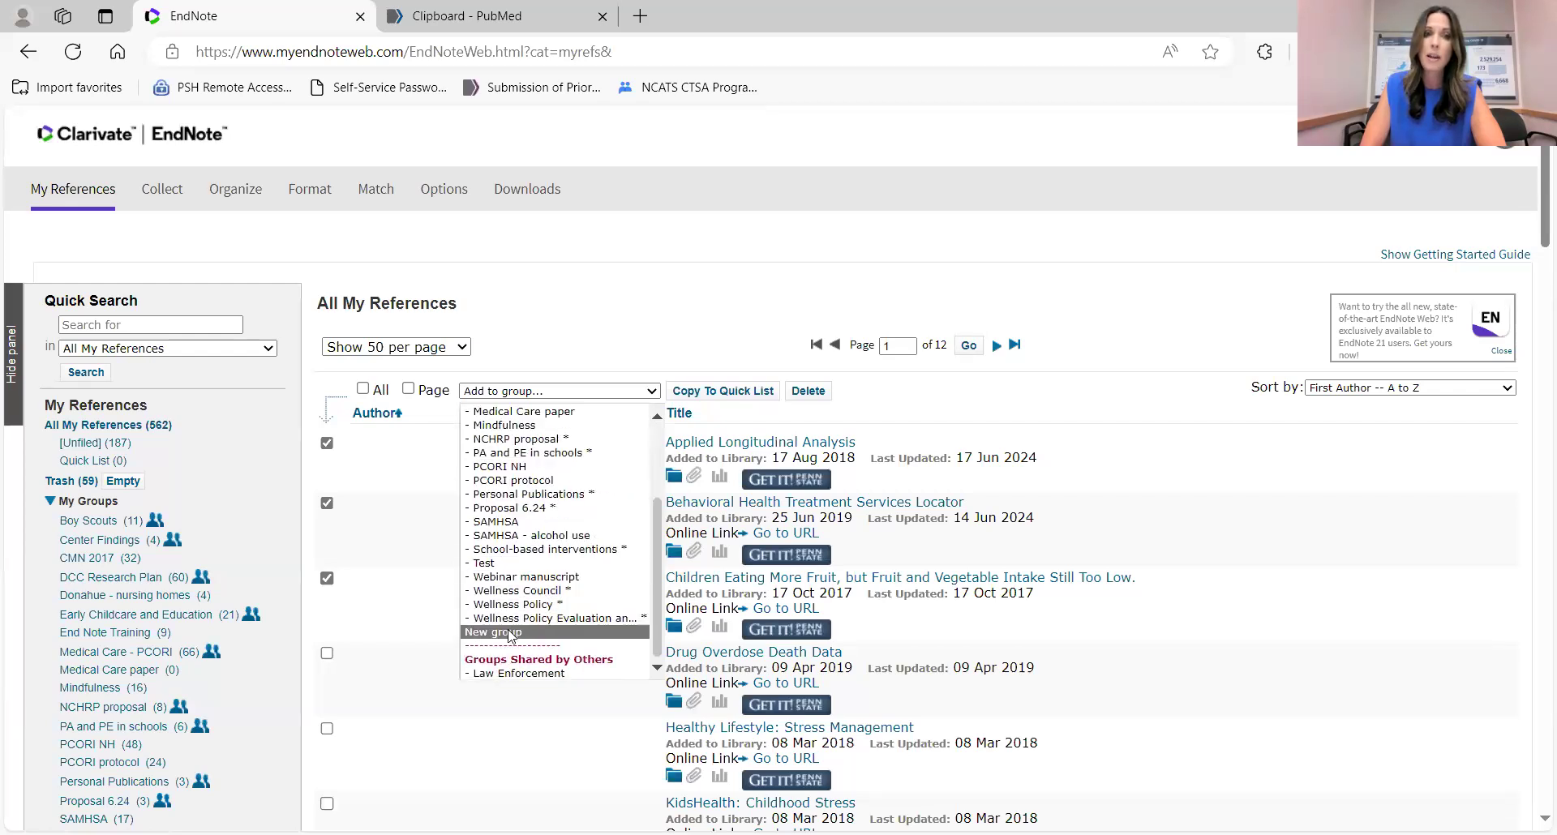
left_click(397, 256)
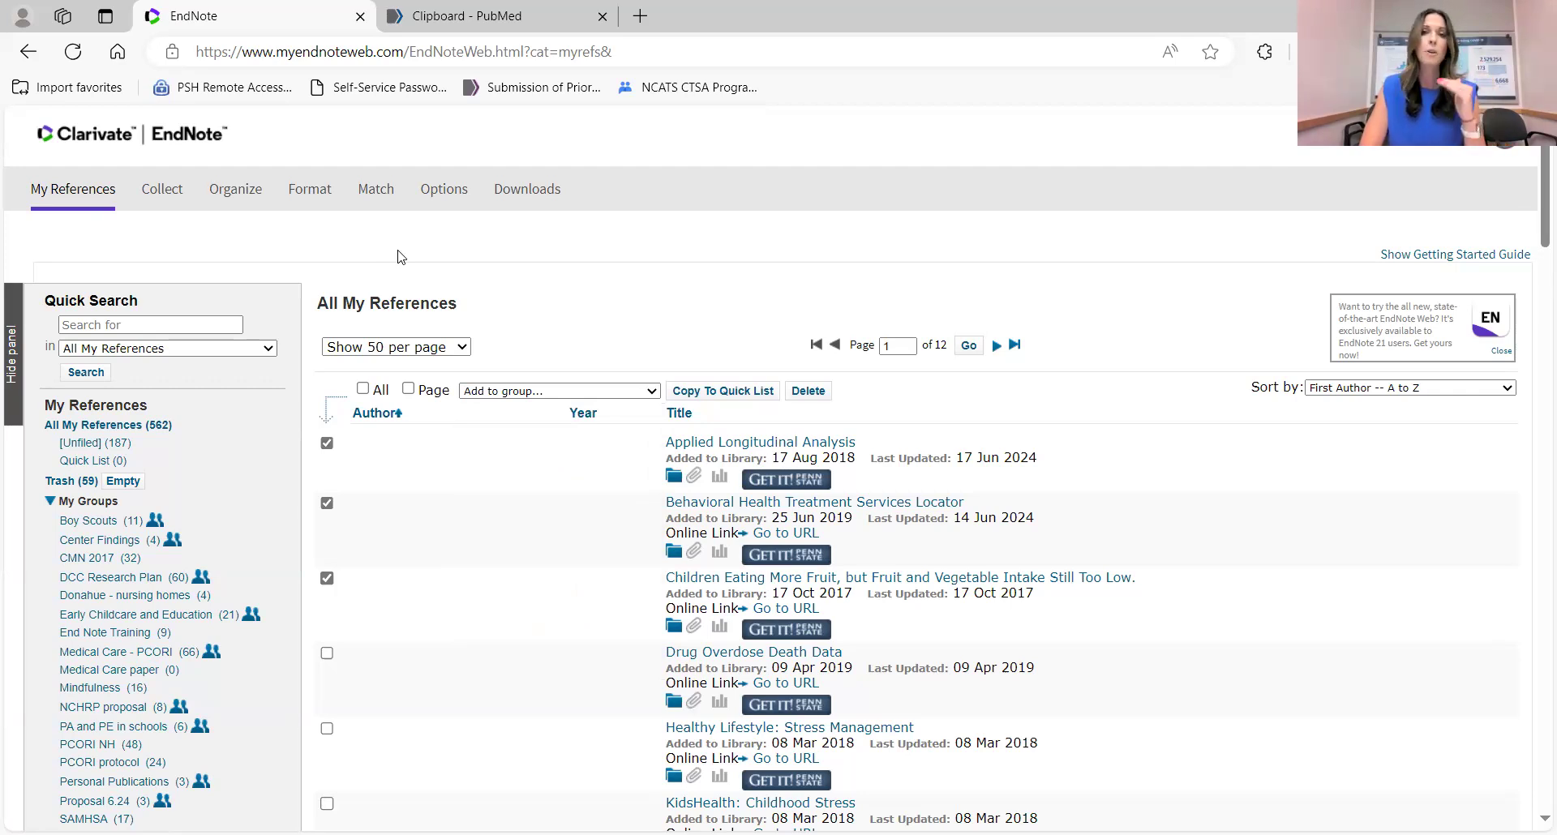
mouse_move(216, 192)
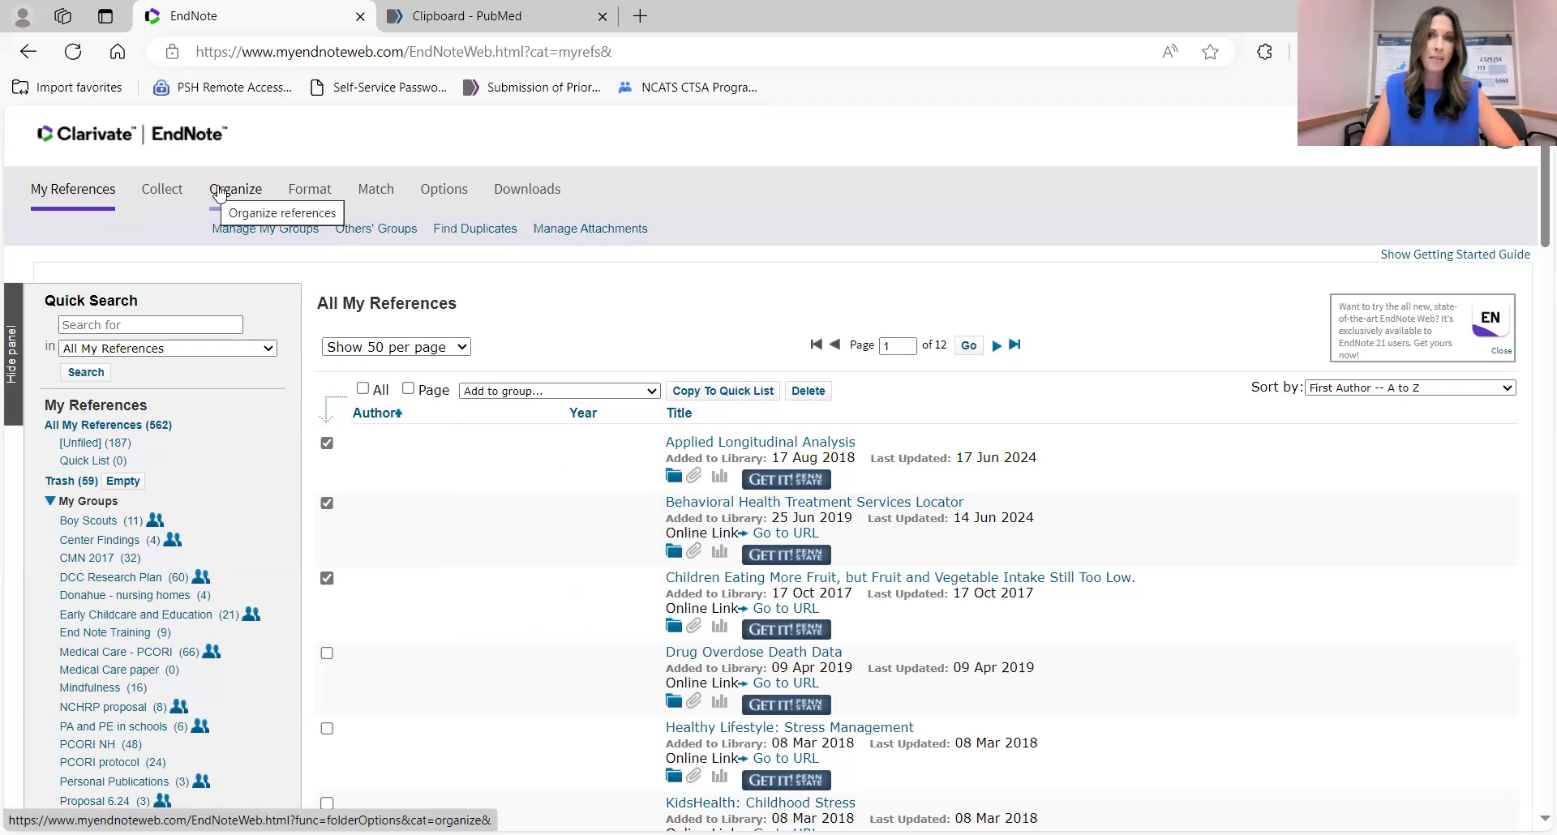
In Manage My Groups, tick Share for the End Note Training group.
left_click(254, 233)
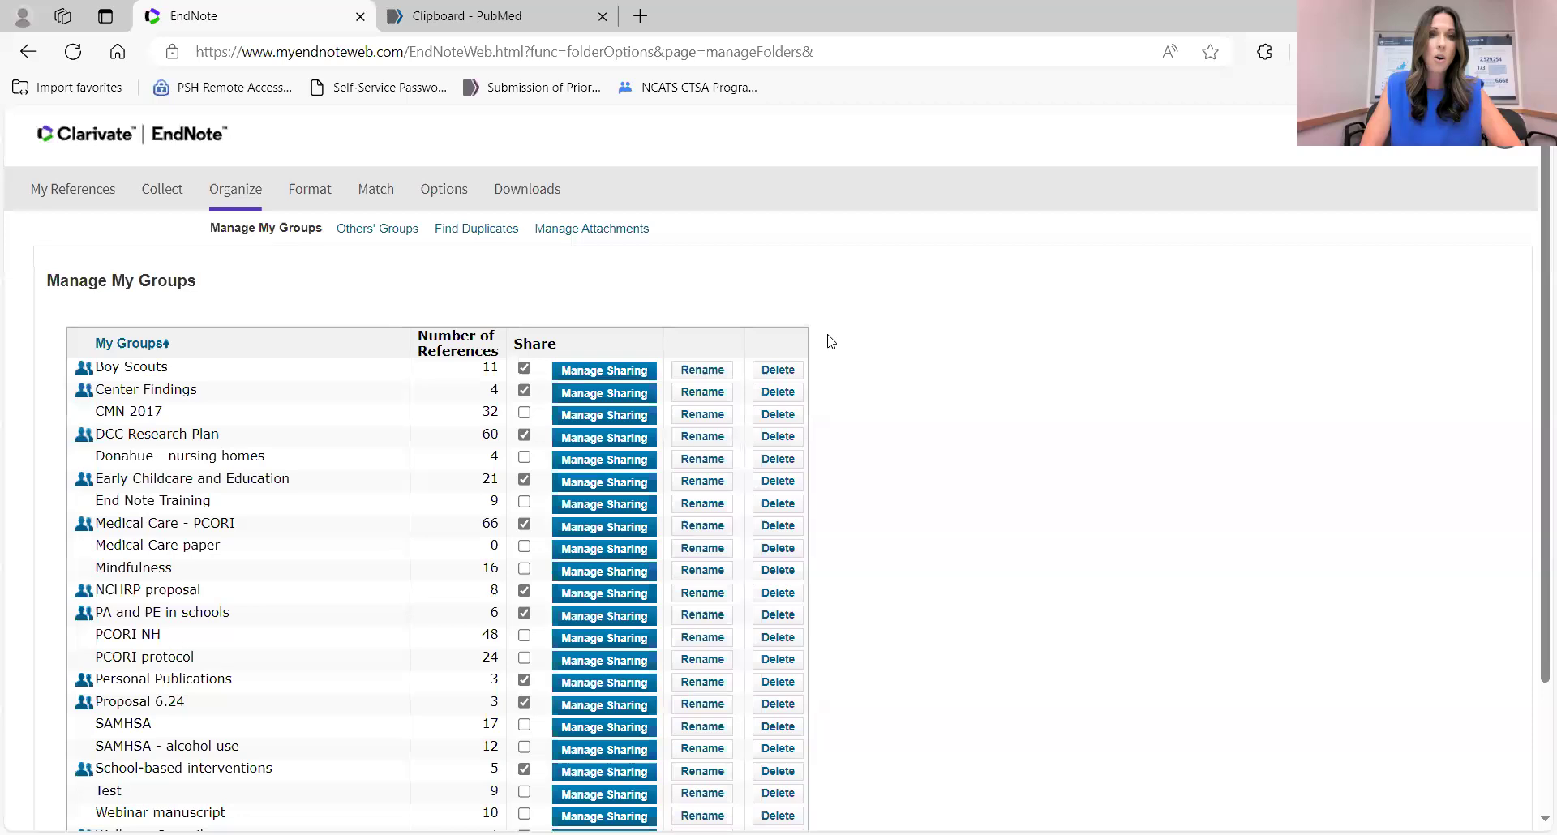
scroll(831, 341, "down", 1)
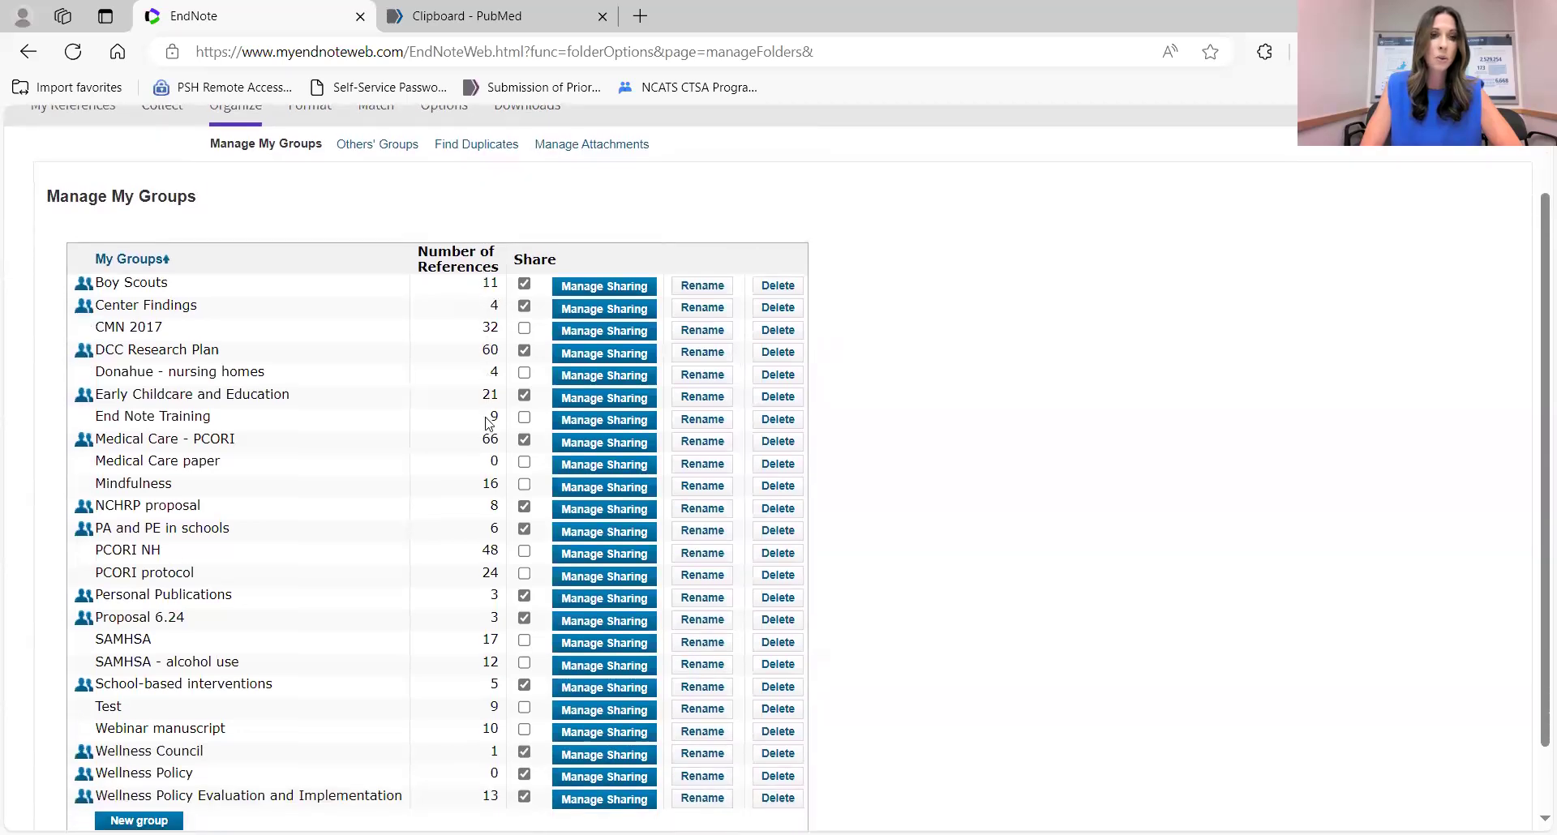
scroll(487, 423, "down", 1)
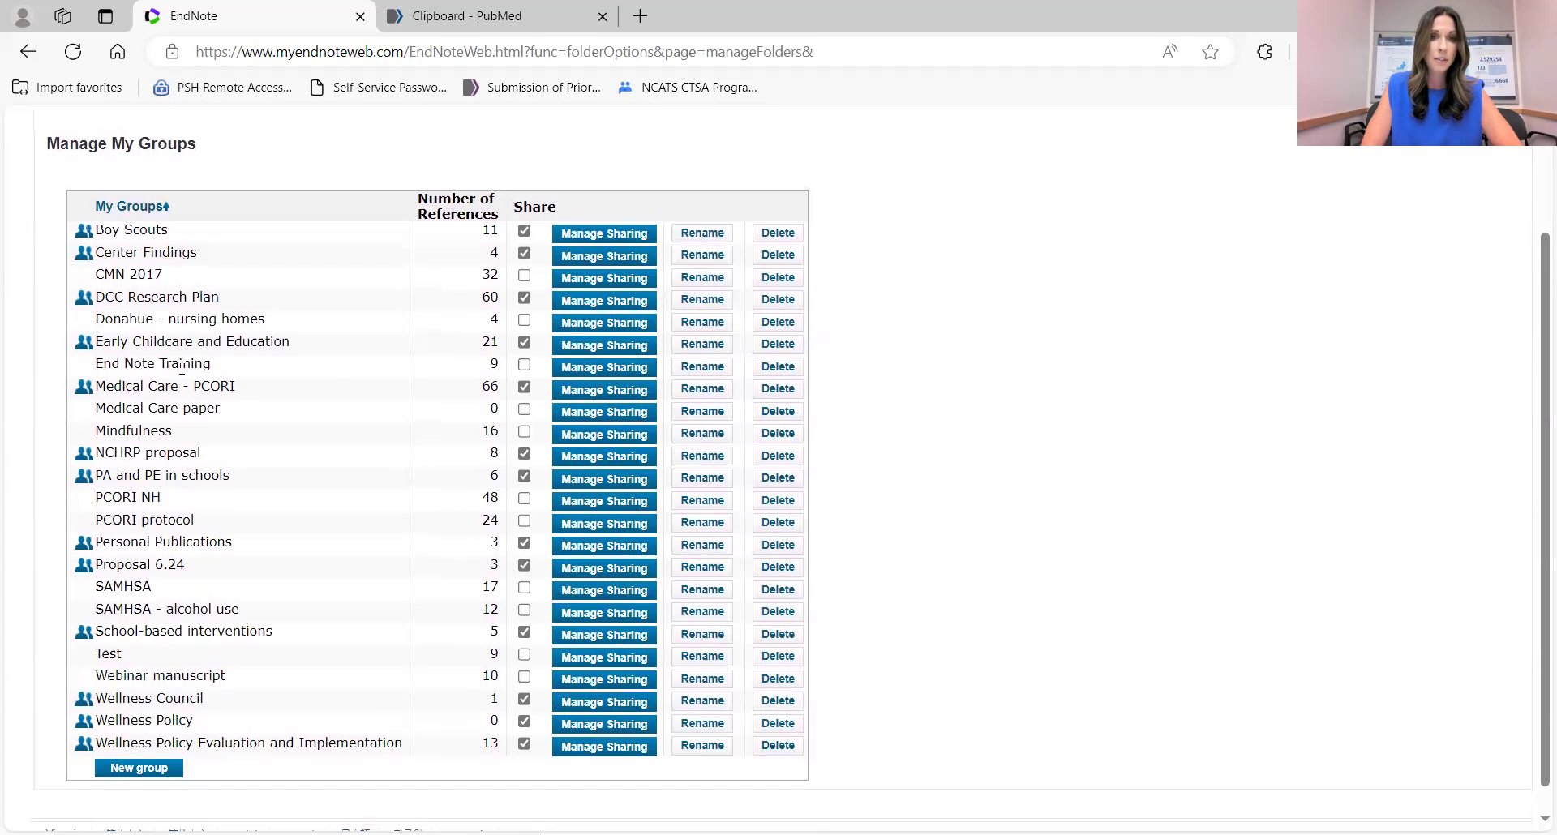
left_click(525, 366)
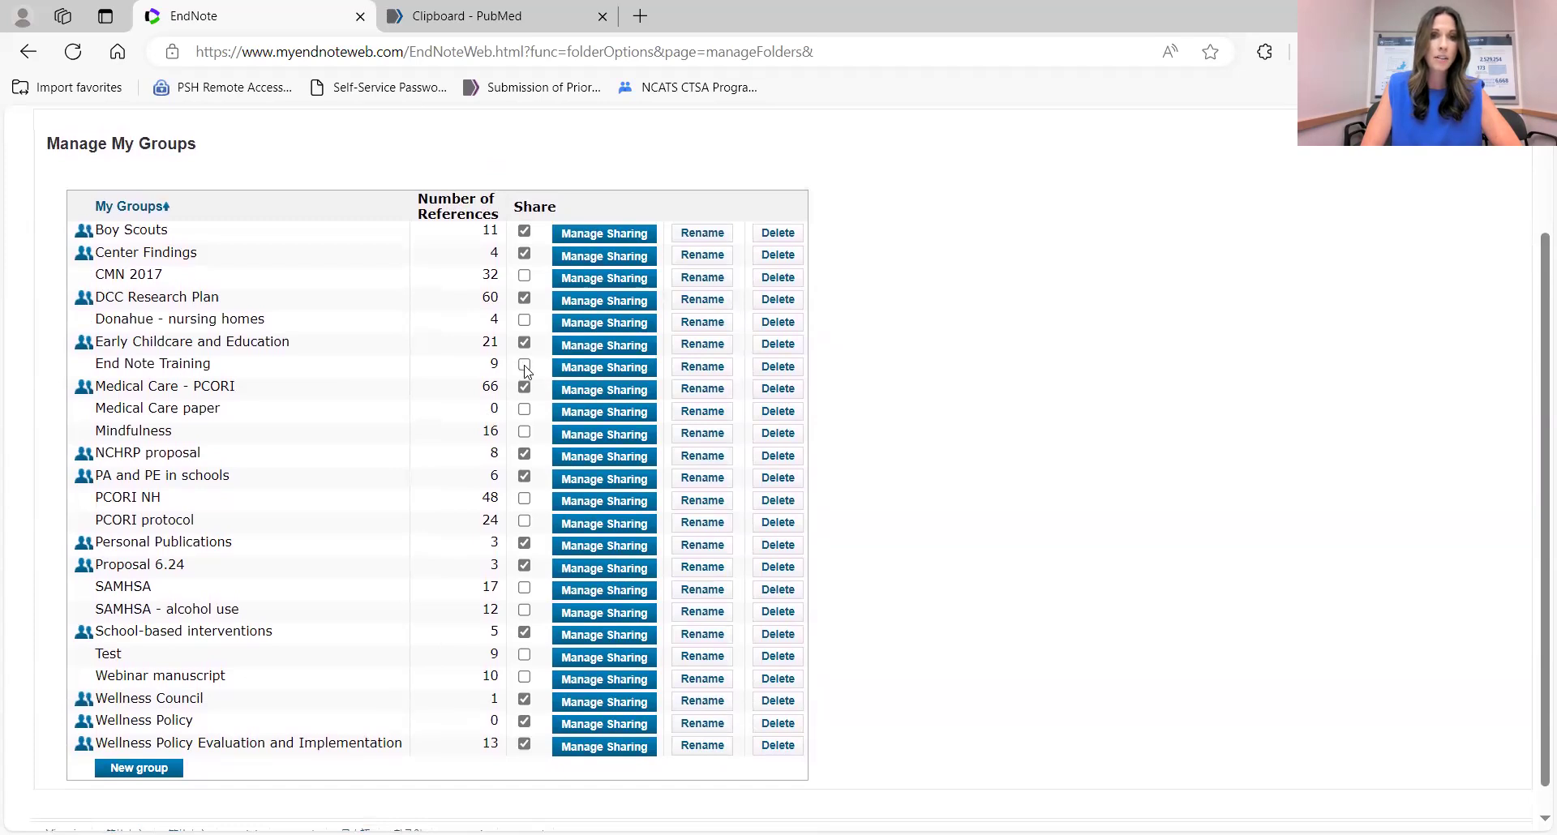
Open Manage Sharing for End Note Training, which shows 0 e-mail addresses.
left_click(588, 373)
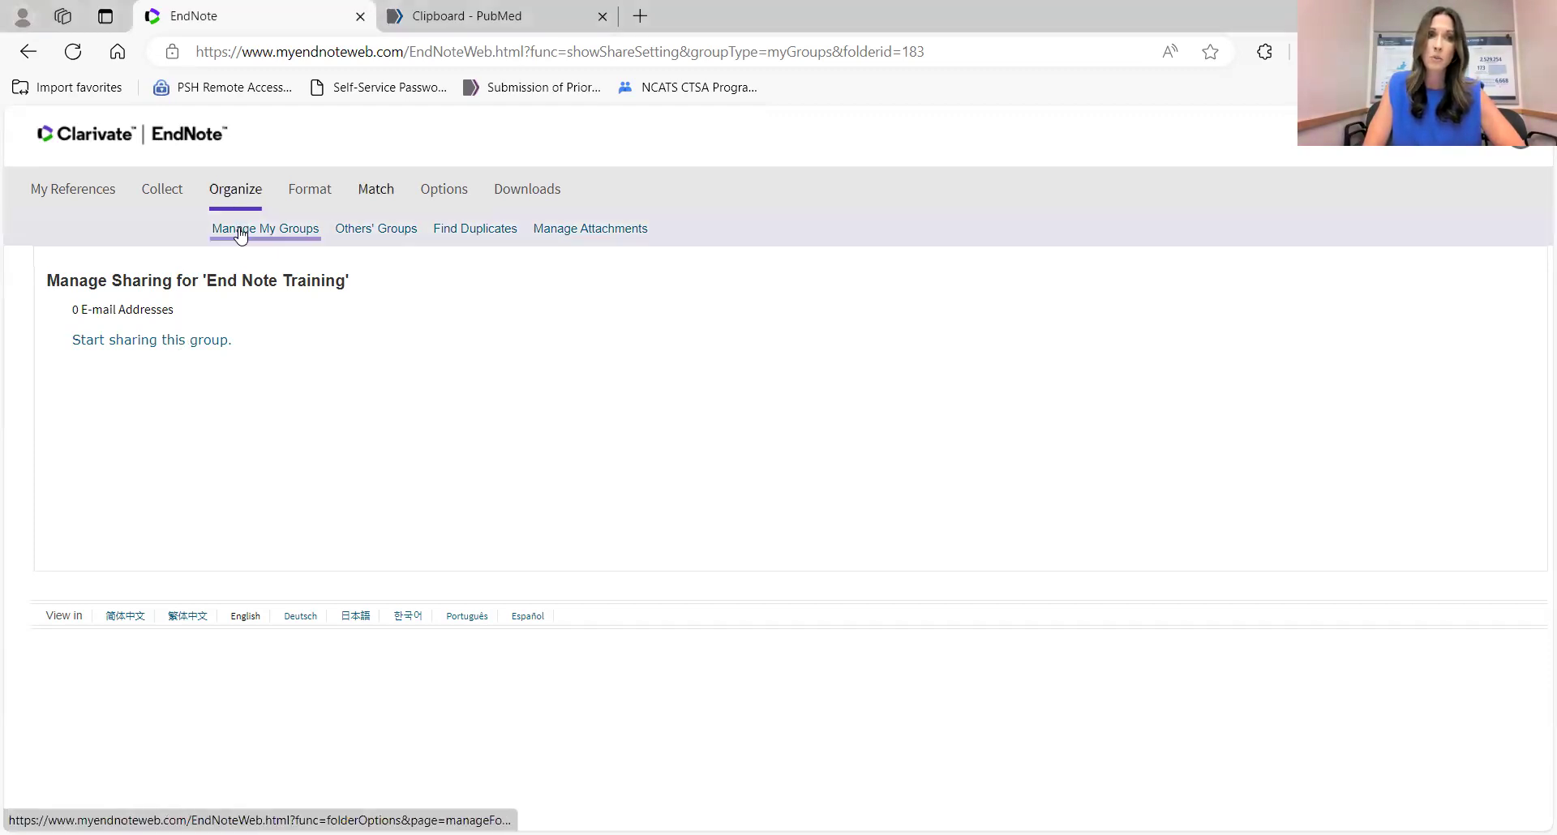
View Others' Groups, then list duplicate reference pairs with Find Duplicates.
left_click(365, 233)
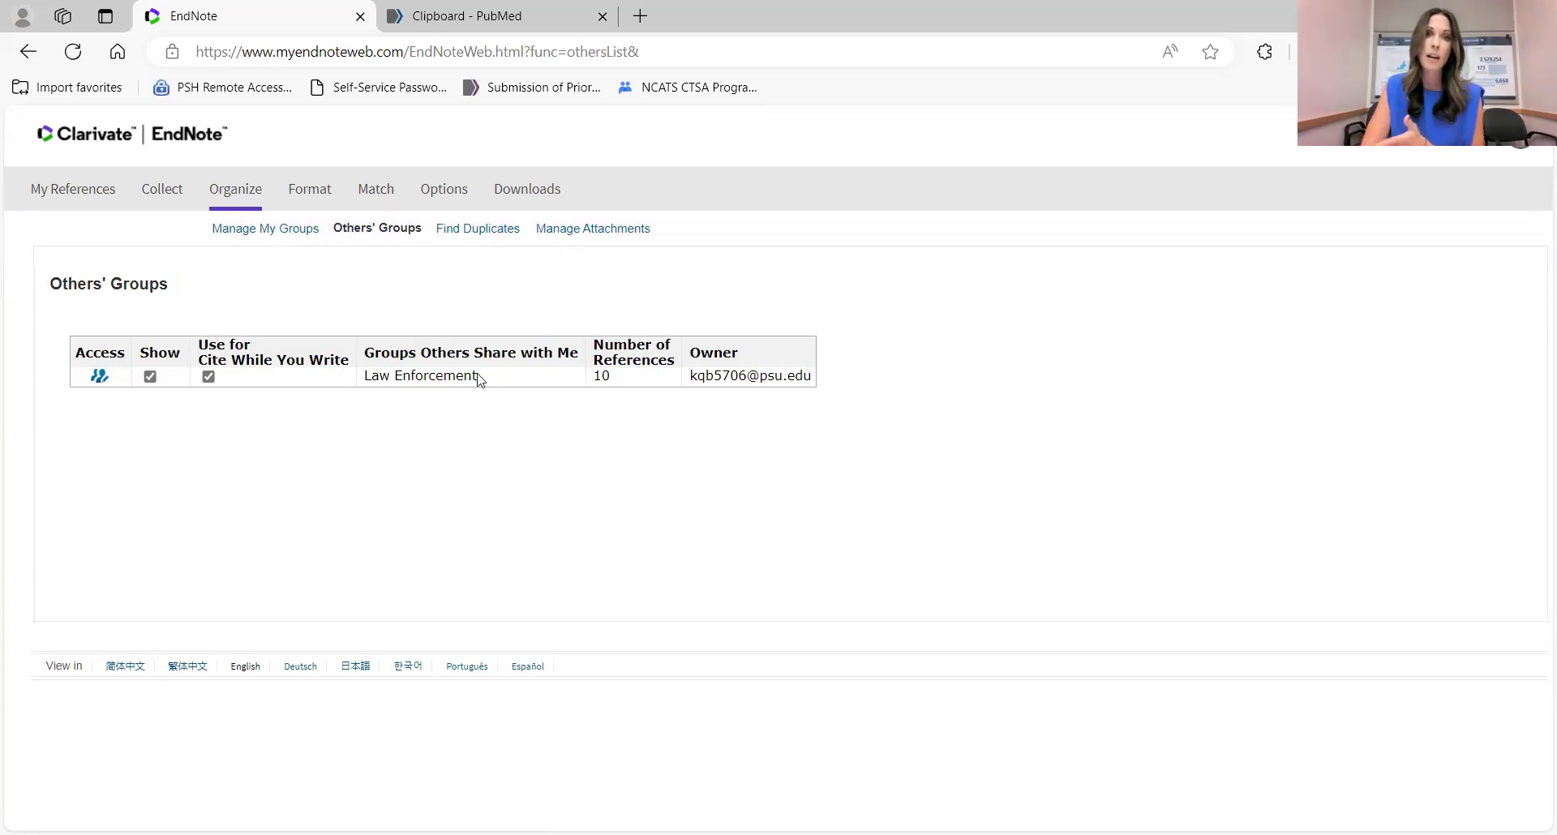
left_click(480, 234)
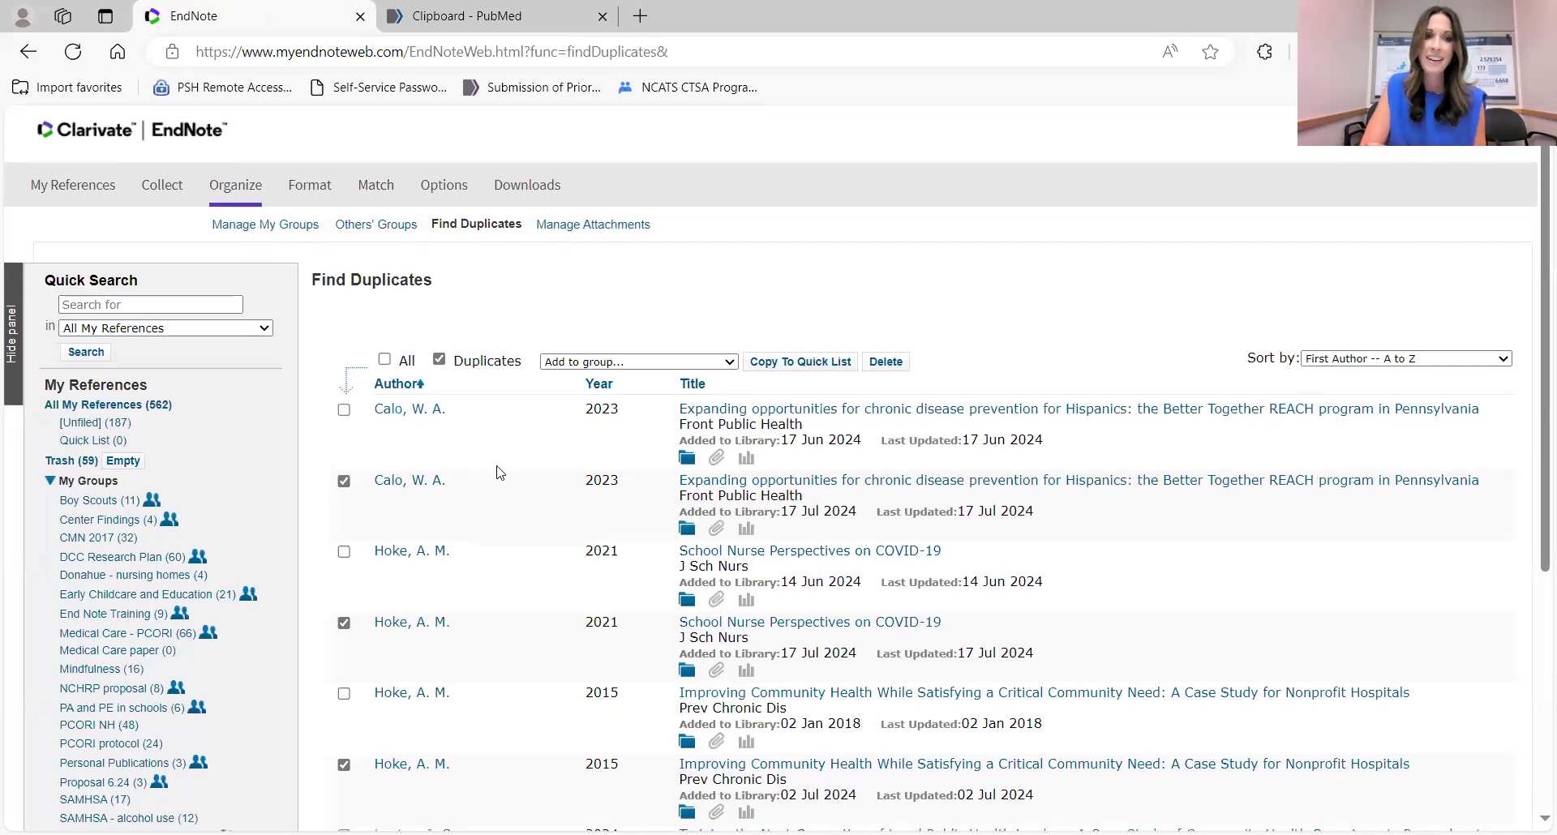
scroll(501, 473, "down", 1)
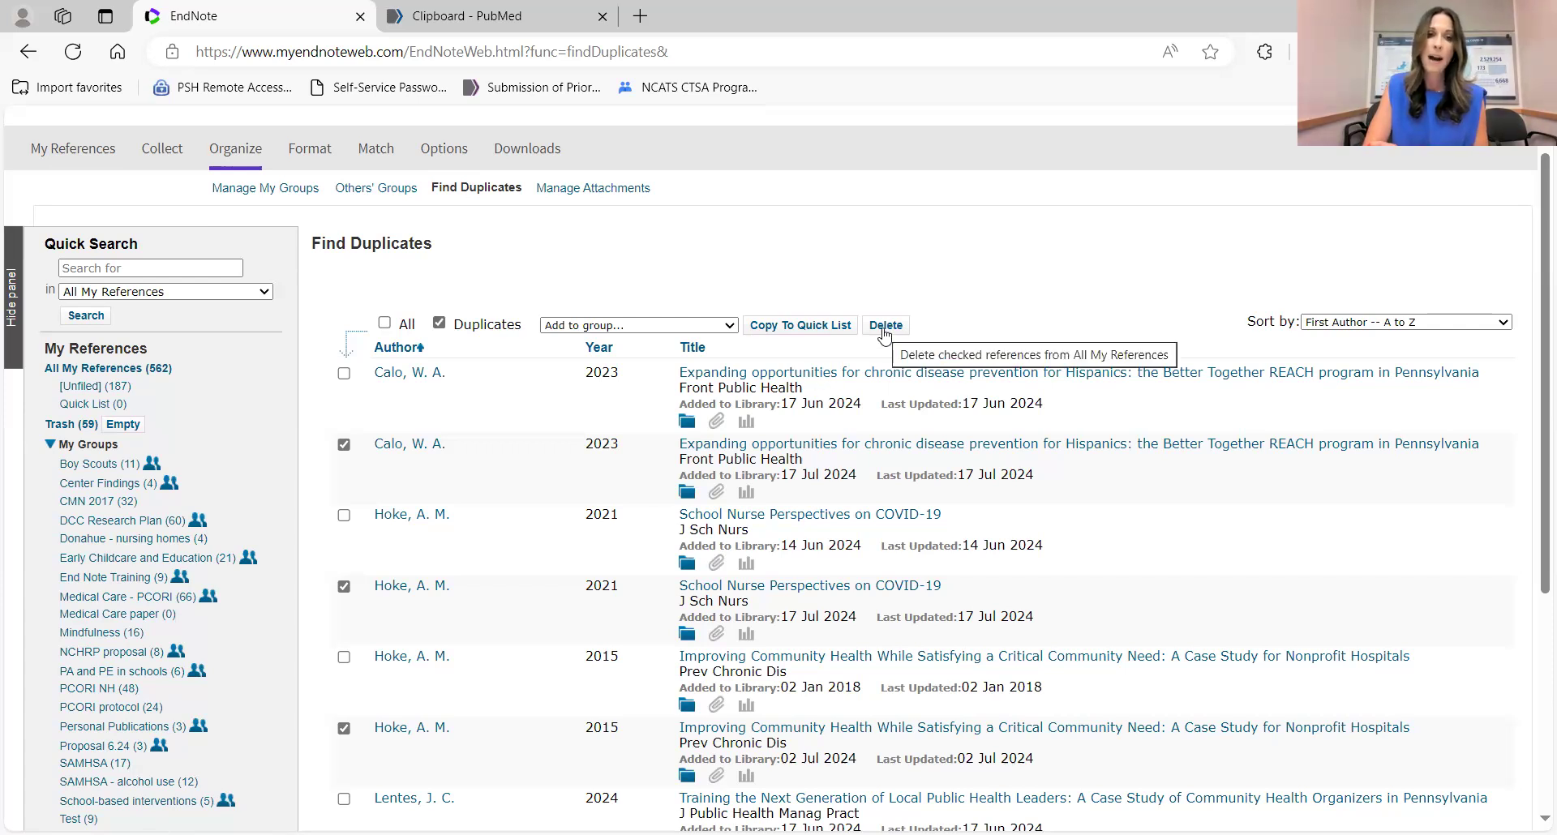
scroll(633, 580, "down", 4)
scroll(632, 580, "up", 2)
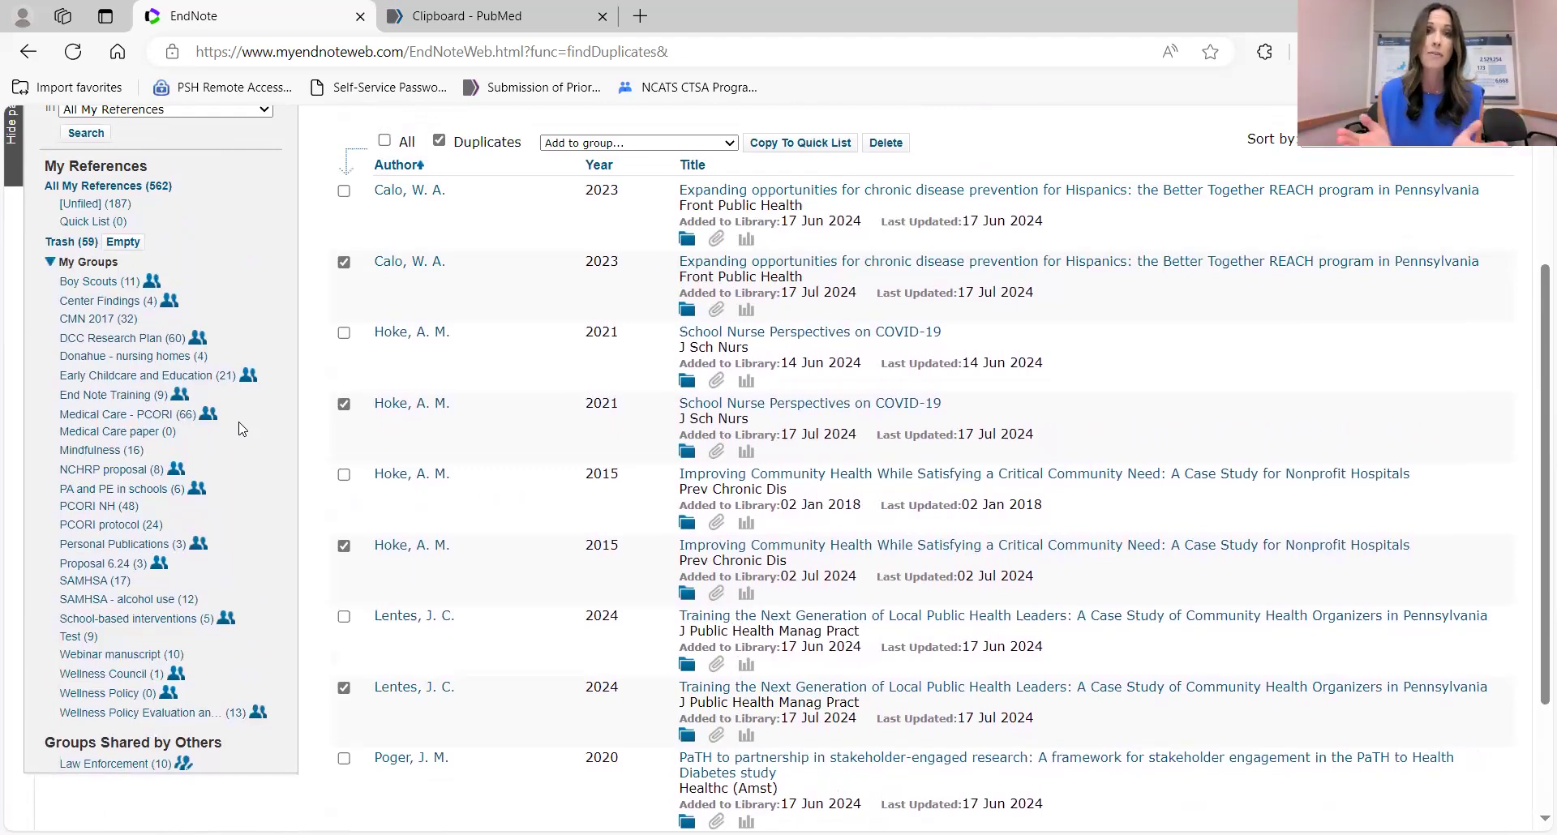
scroll(240, 428, "up", 3)
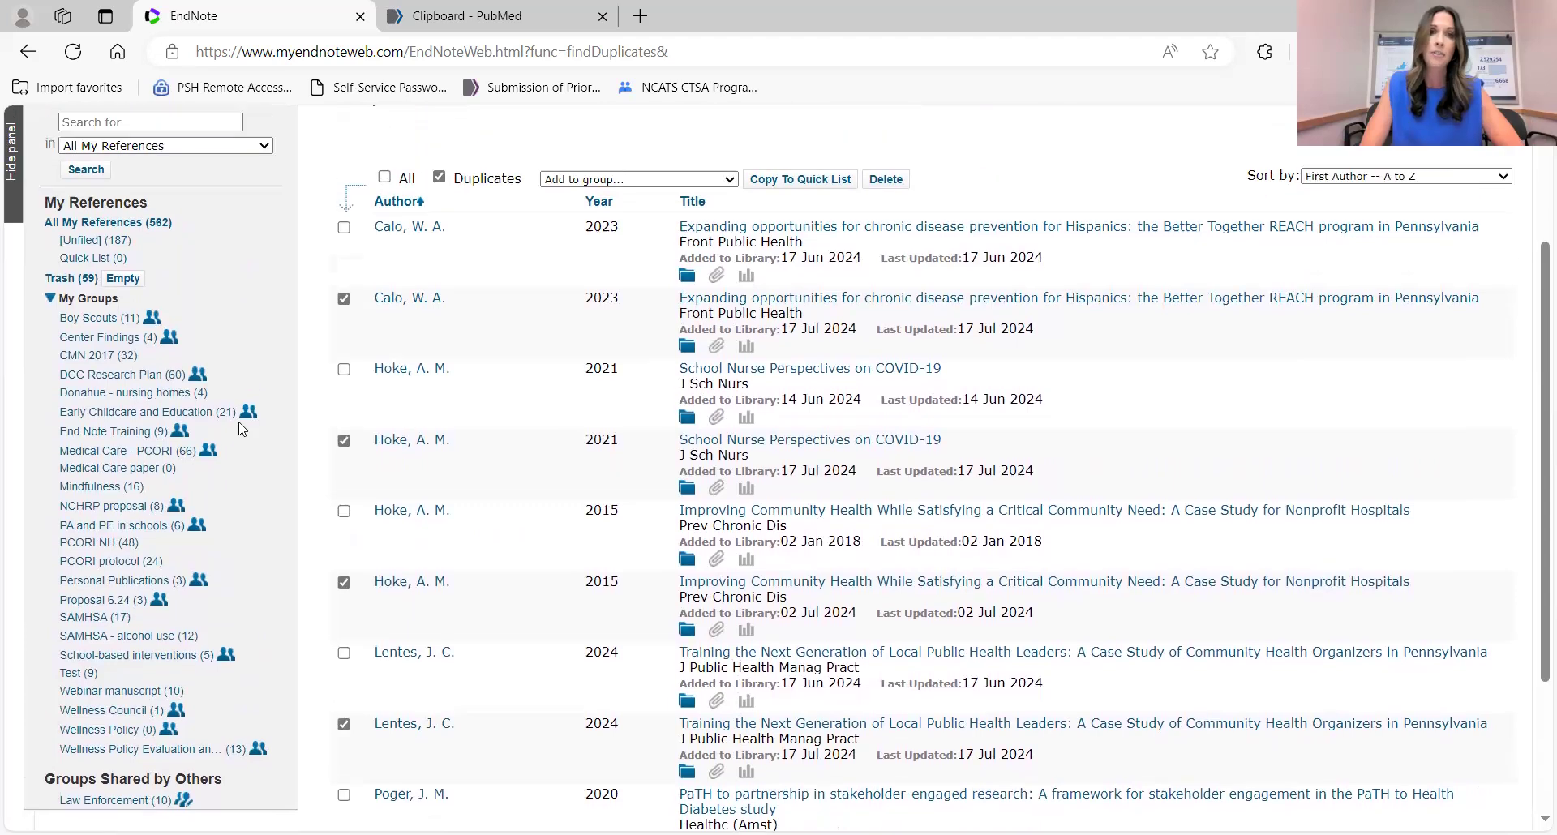
scroll(239, 428, "down", 1)
mouse_move(314, 193)
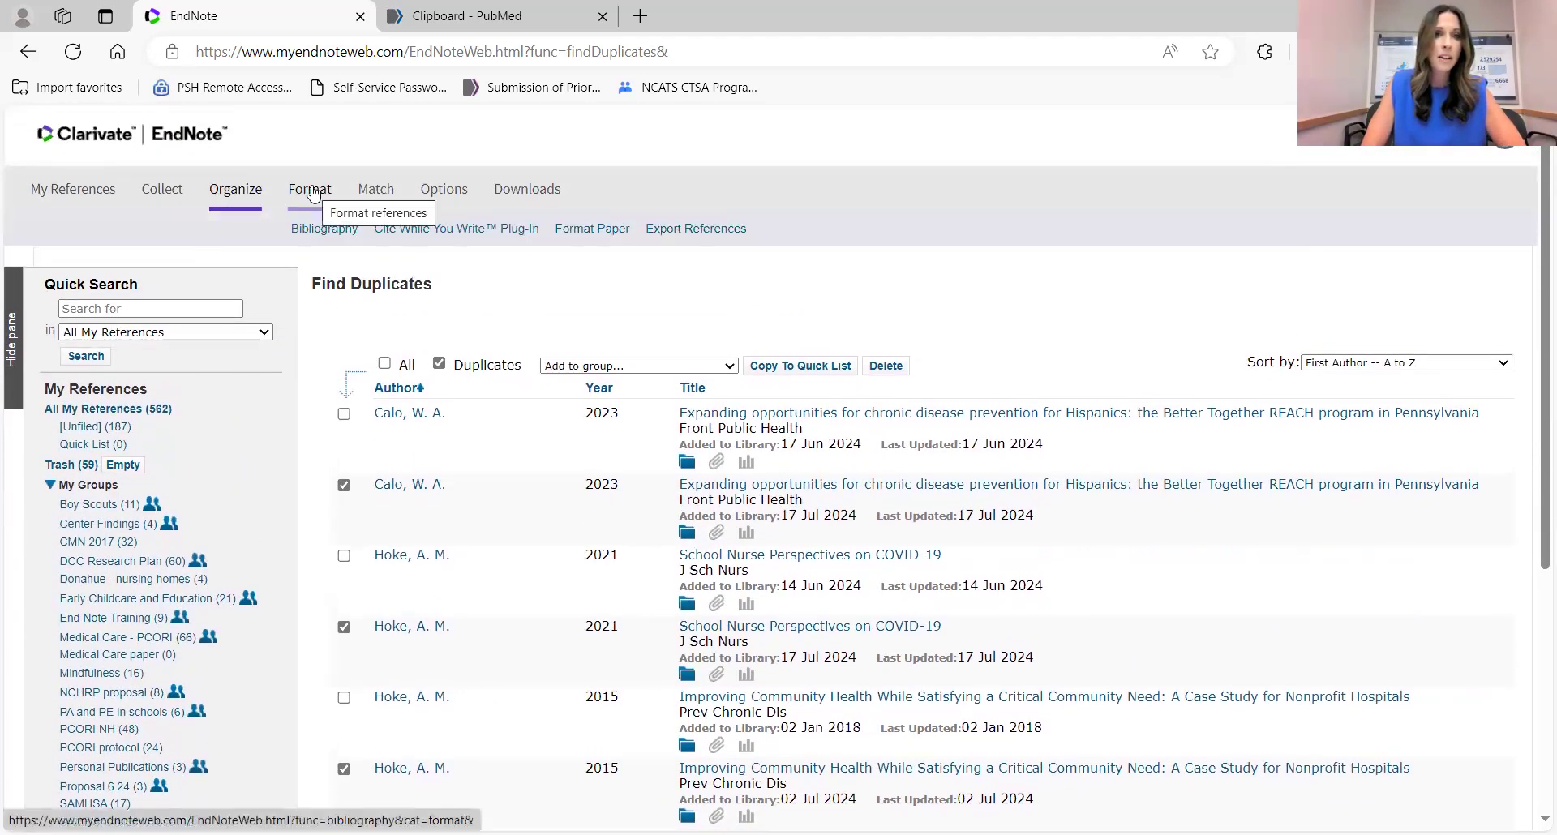
Set up a bibliography of the End Note Training references in NIH style.
left_click(324, 227)
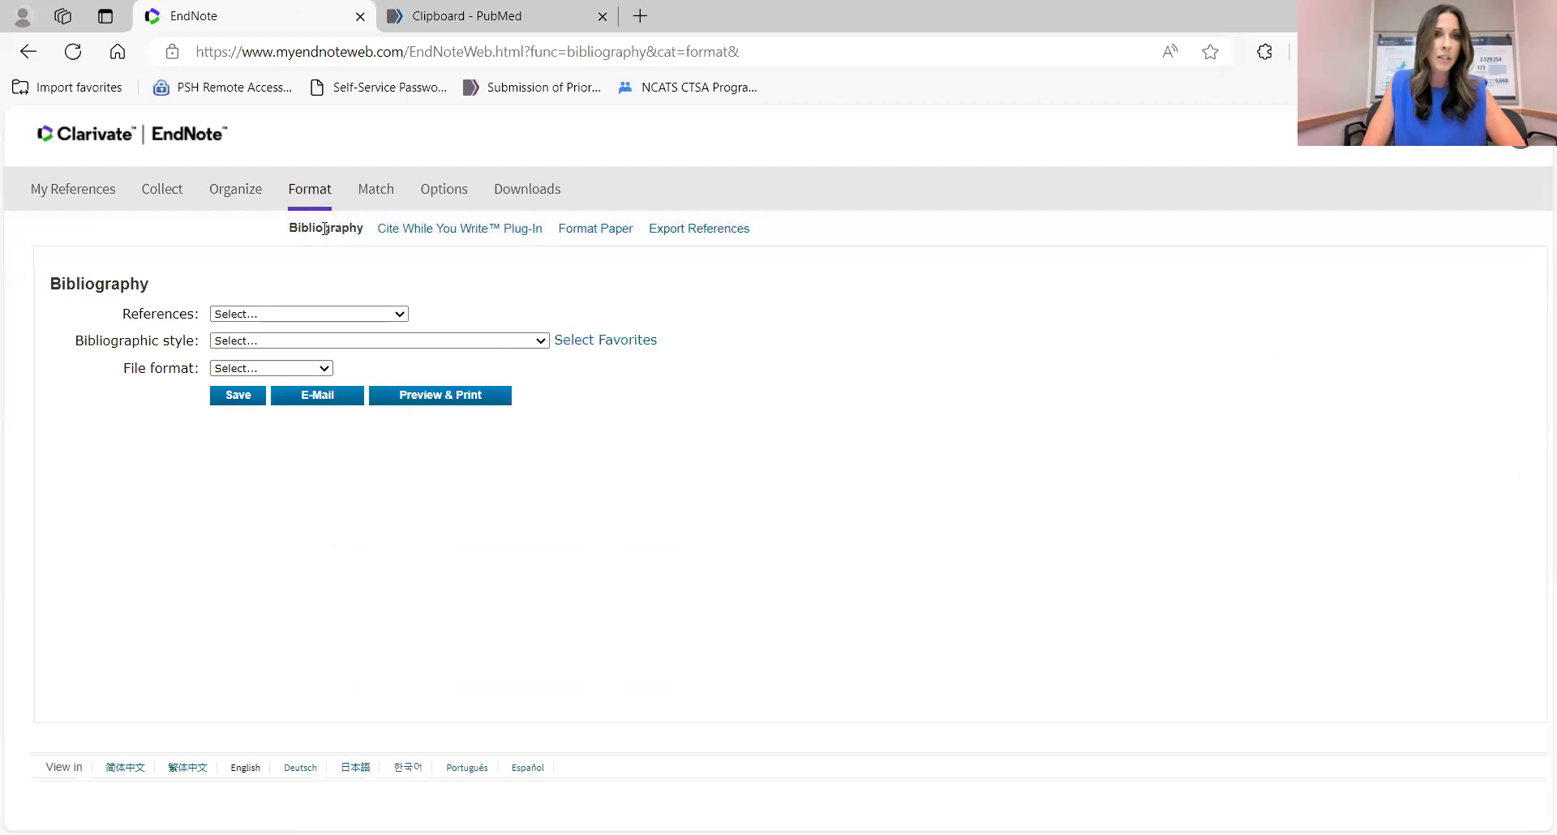
left_click(309, 317)
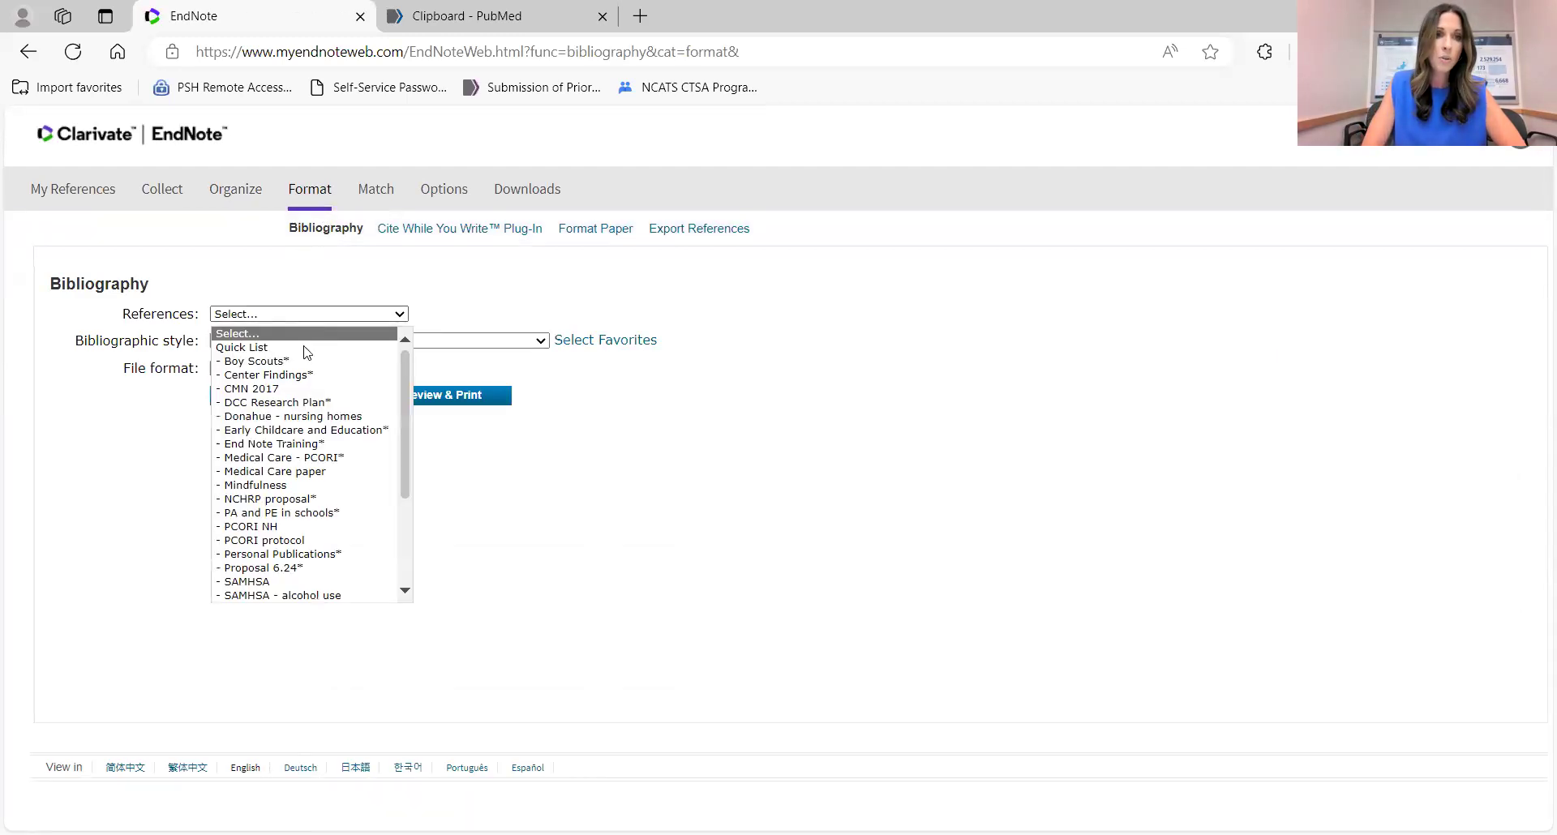
left_click(287, 444)
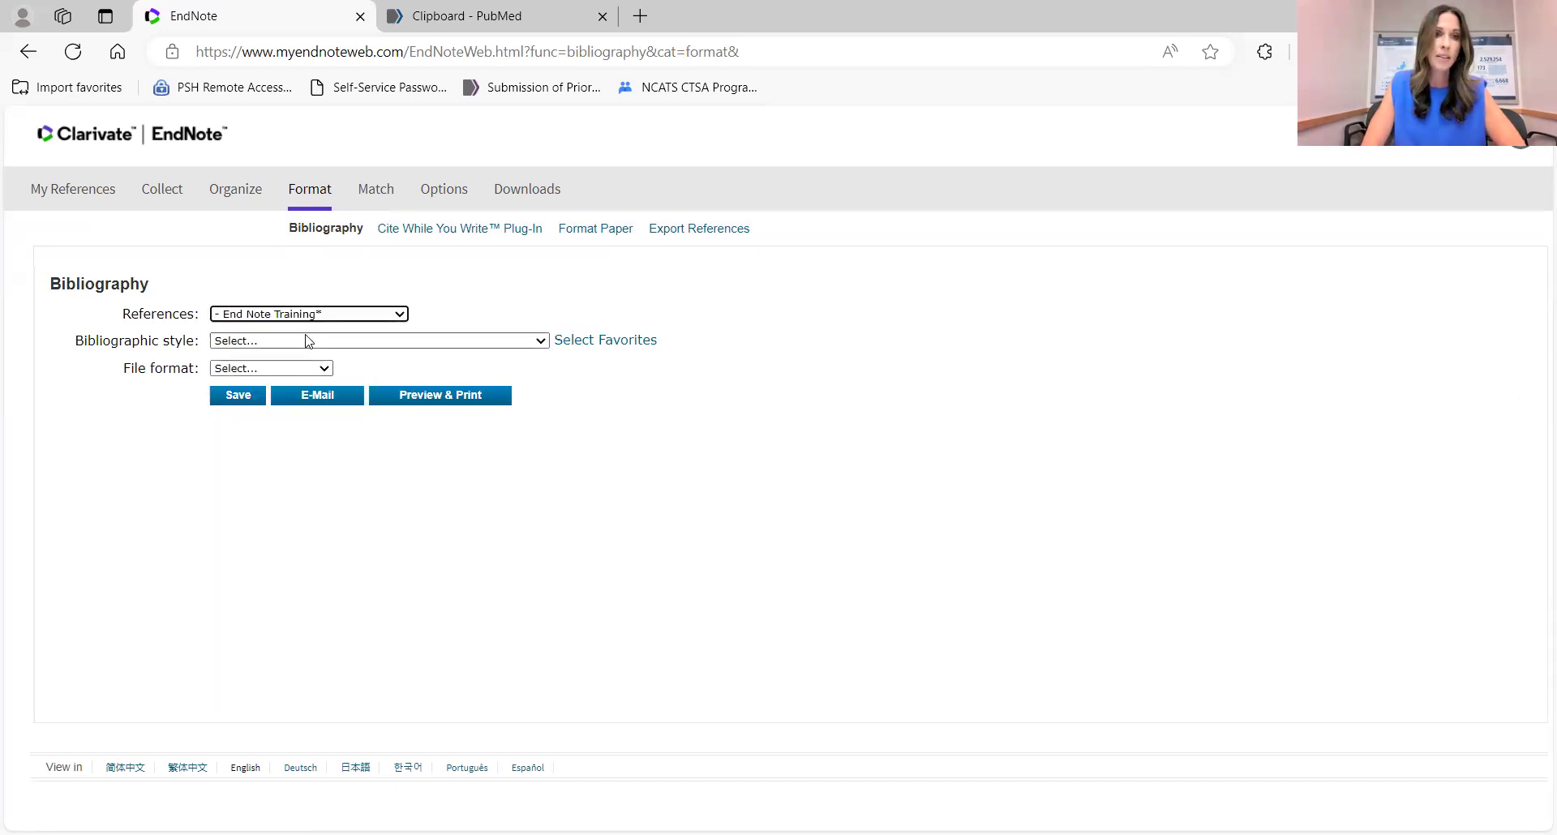
left_click(309, 344)
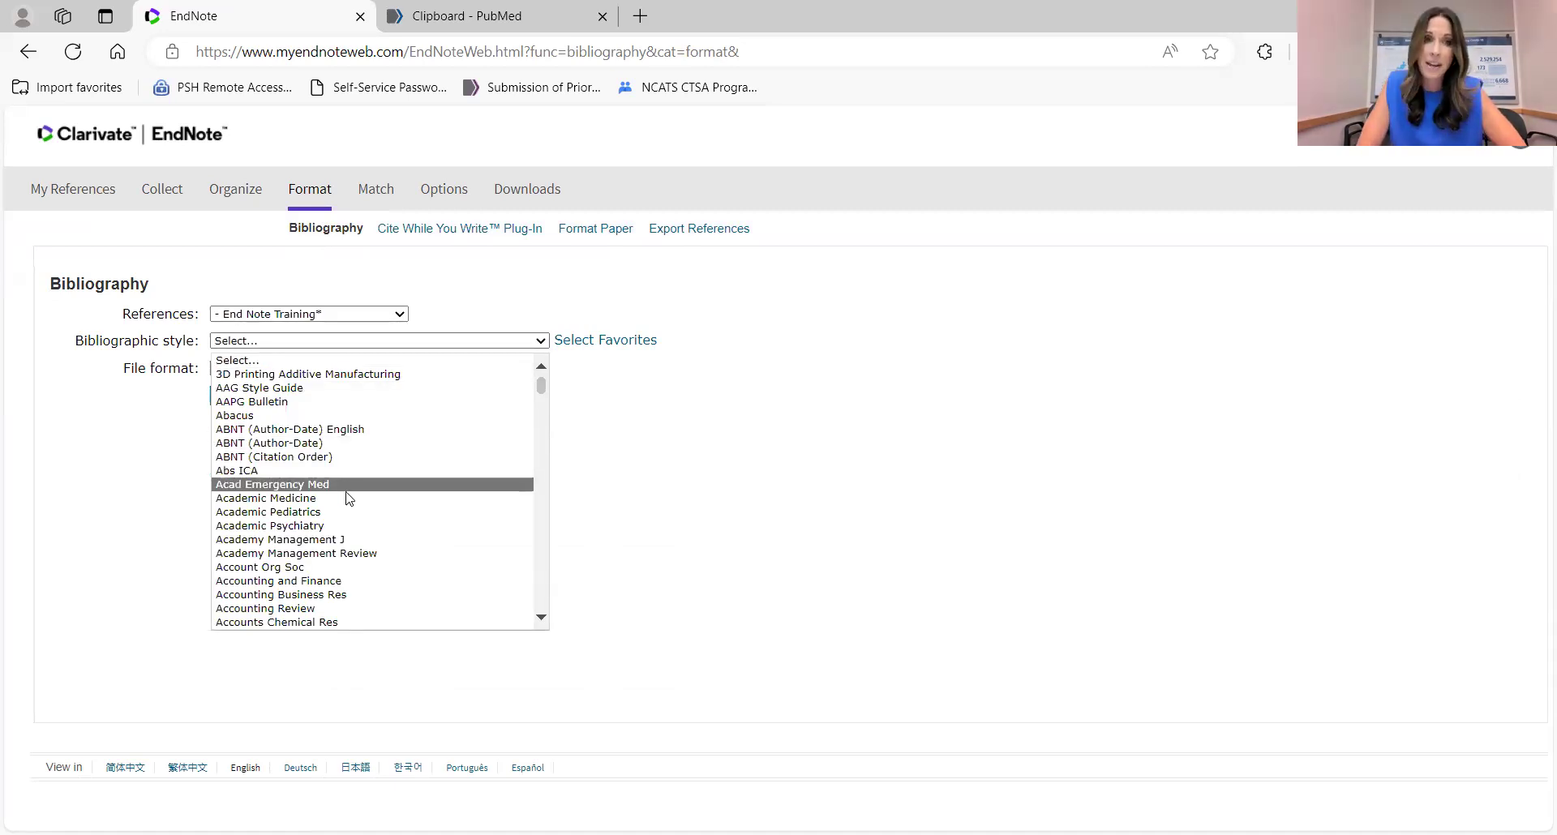
scroll(349, 498, "down", 15)
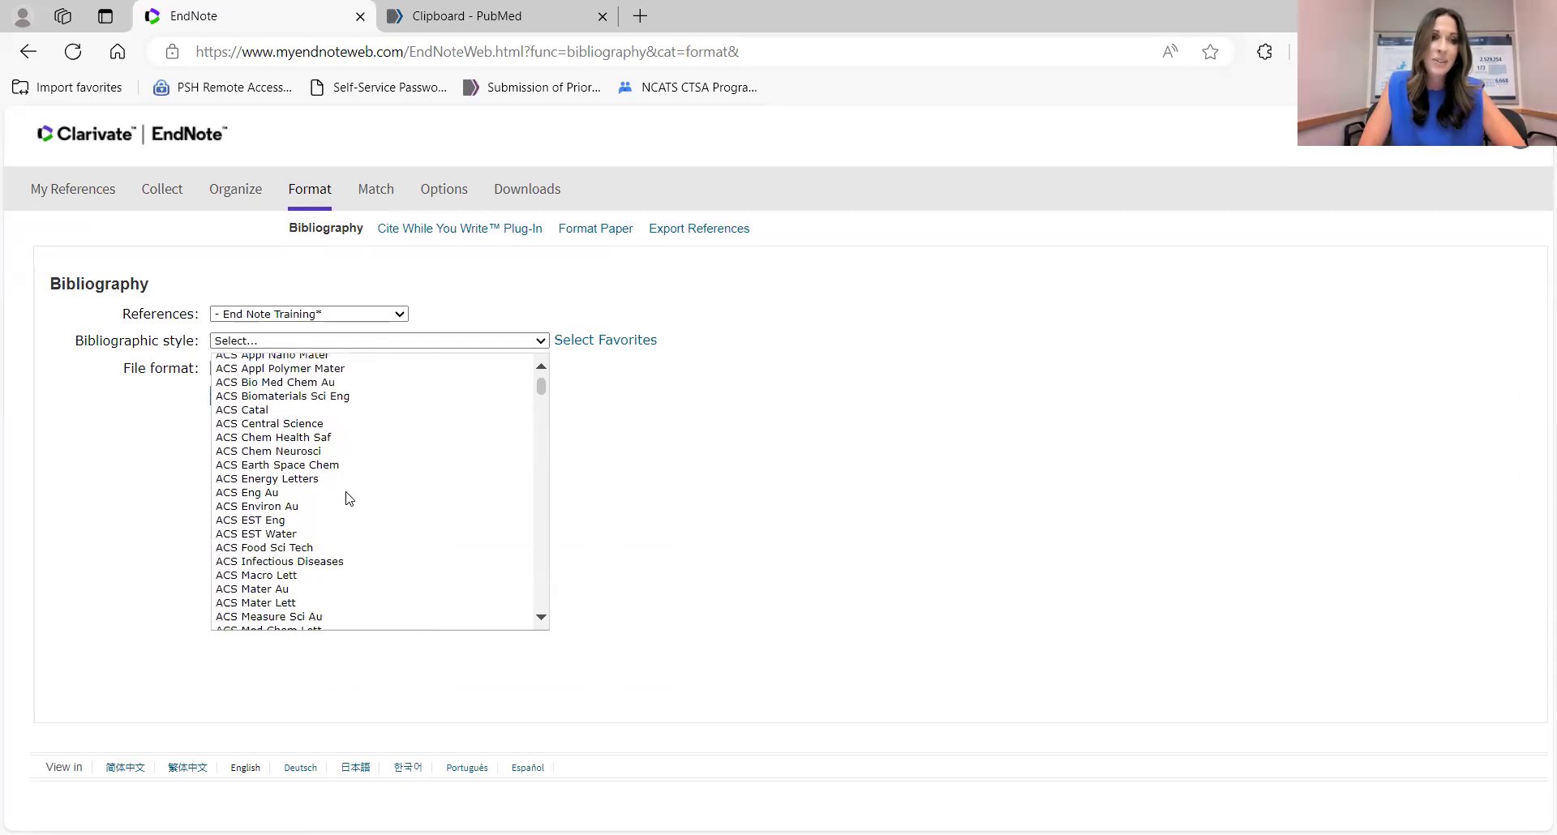
scroll(349, 498, "down", 6)
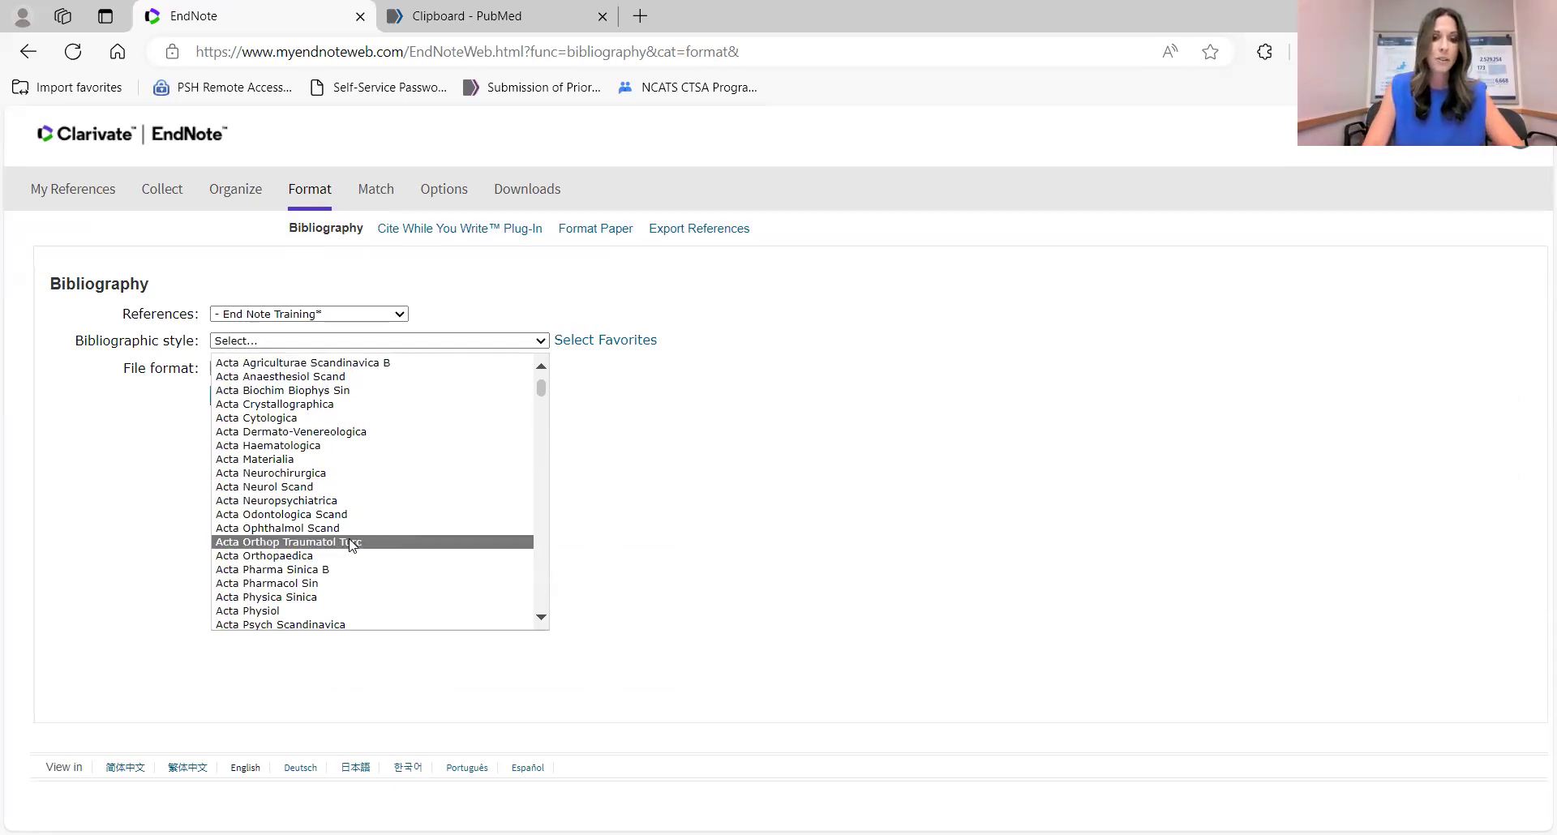
type("NIH")
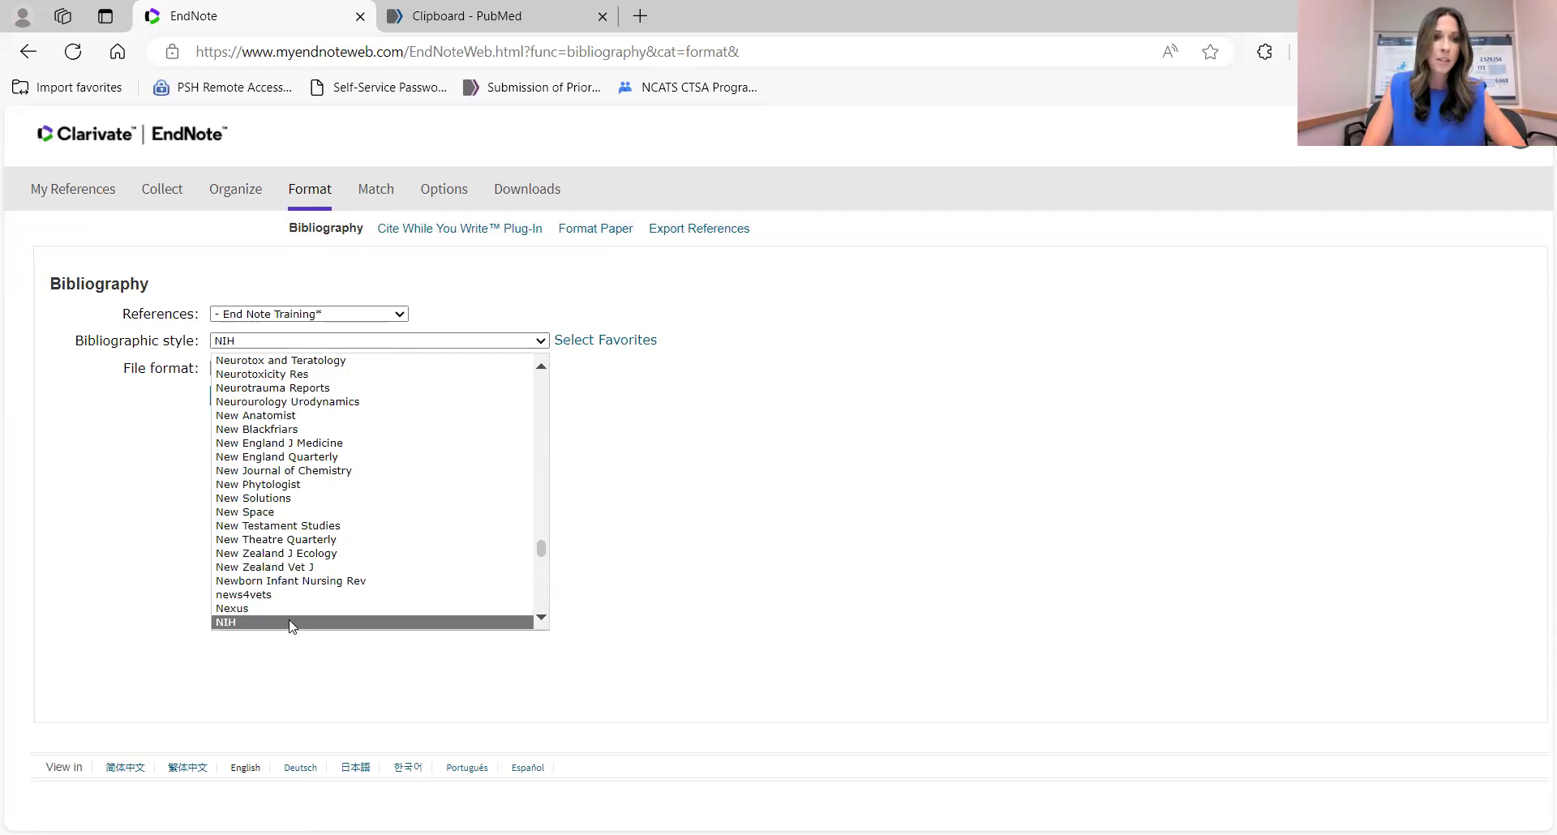
left_click(290, 623)
Choose TXT output, preview the bibliography, then open the journal Match page.
left_click(263, 370)
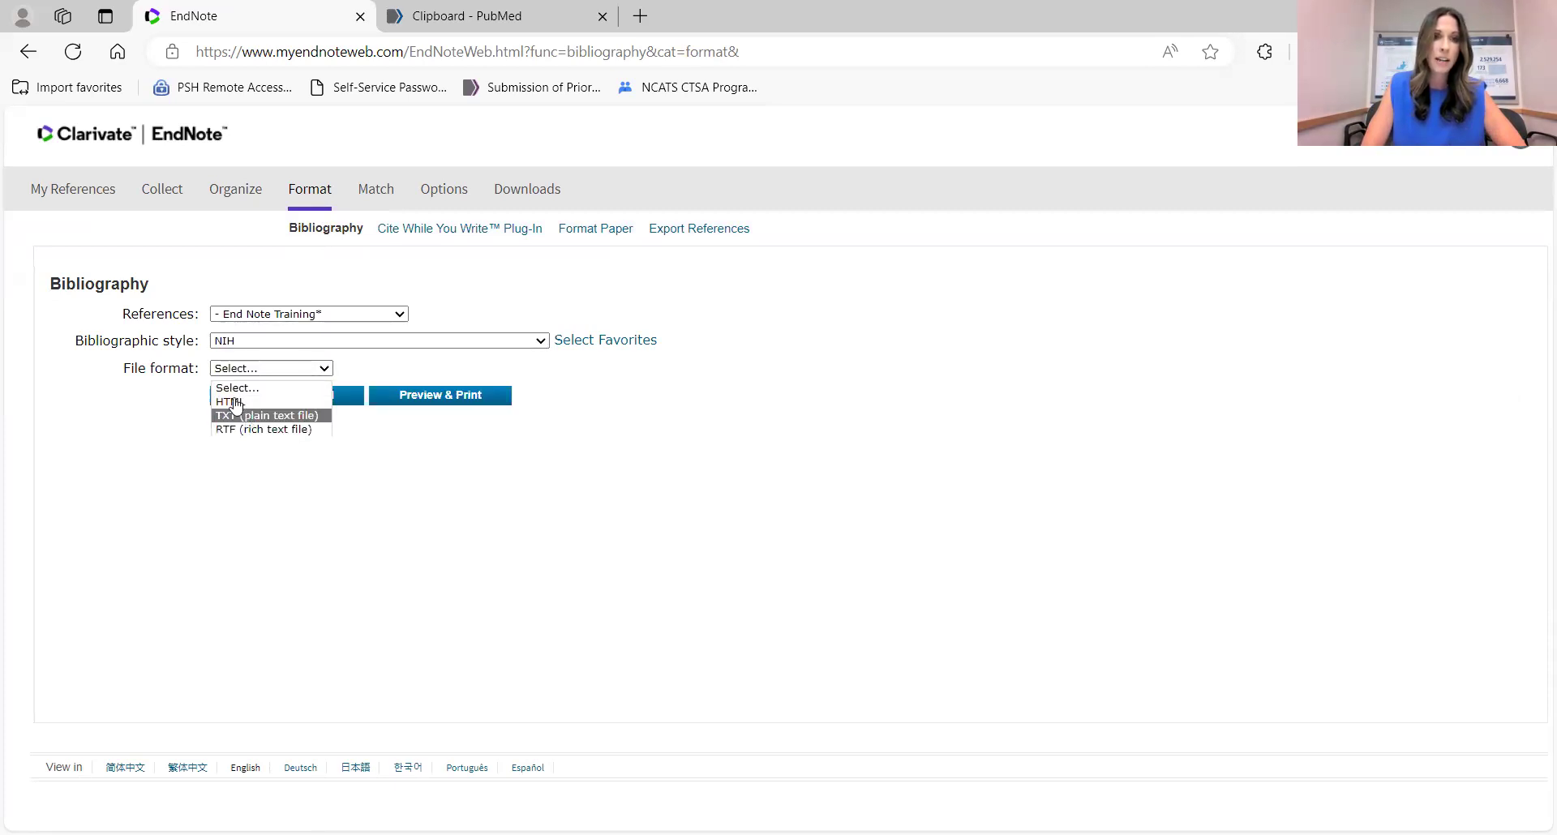
key("Return")
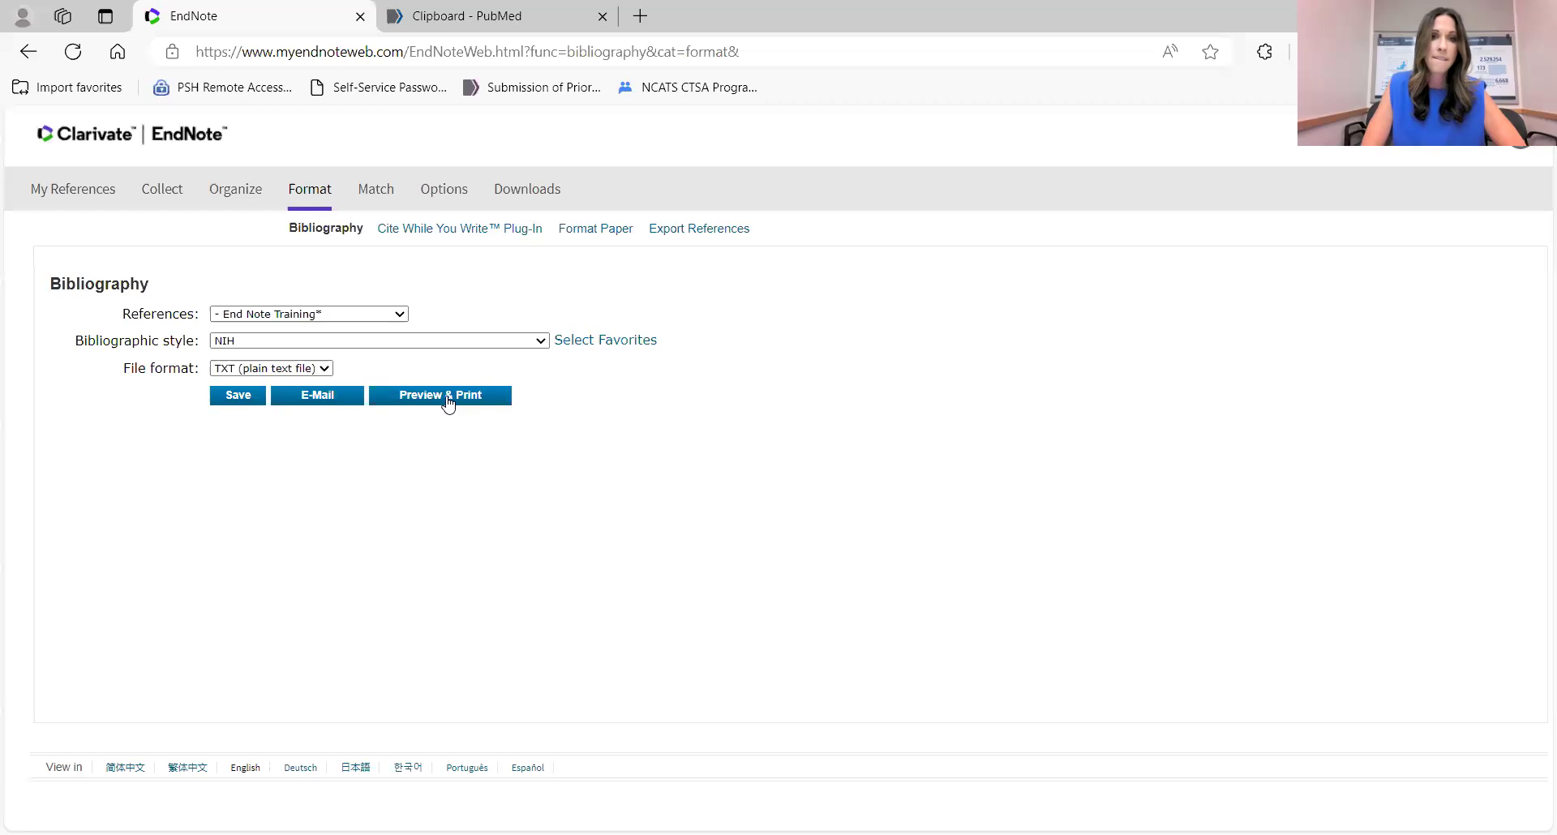
left_click(447, 400)
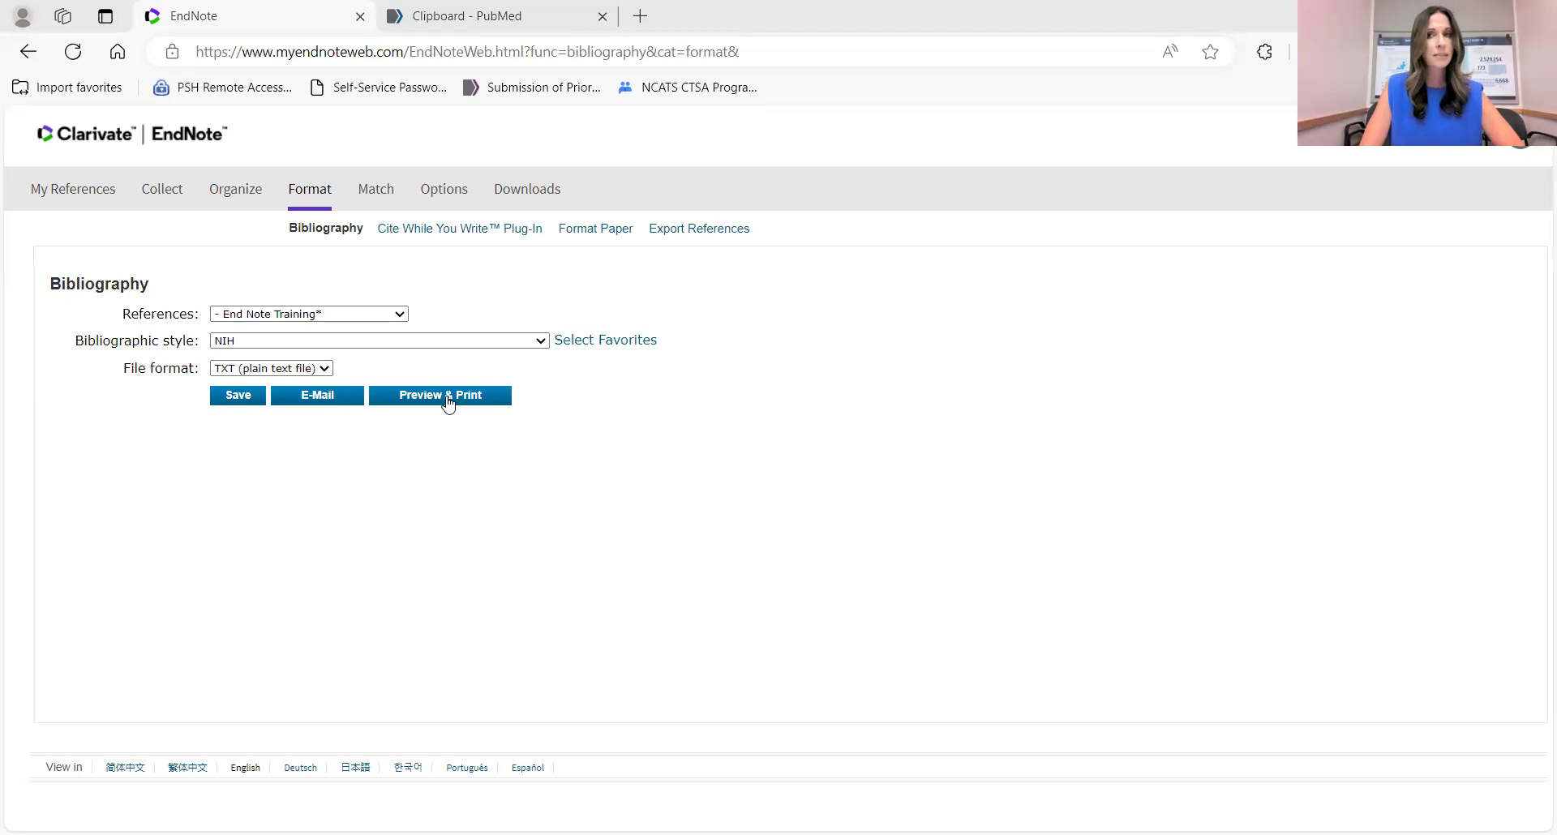
left_click(449, 403)
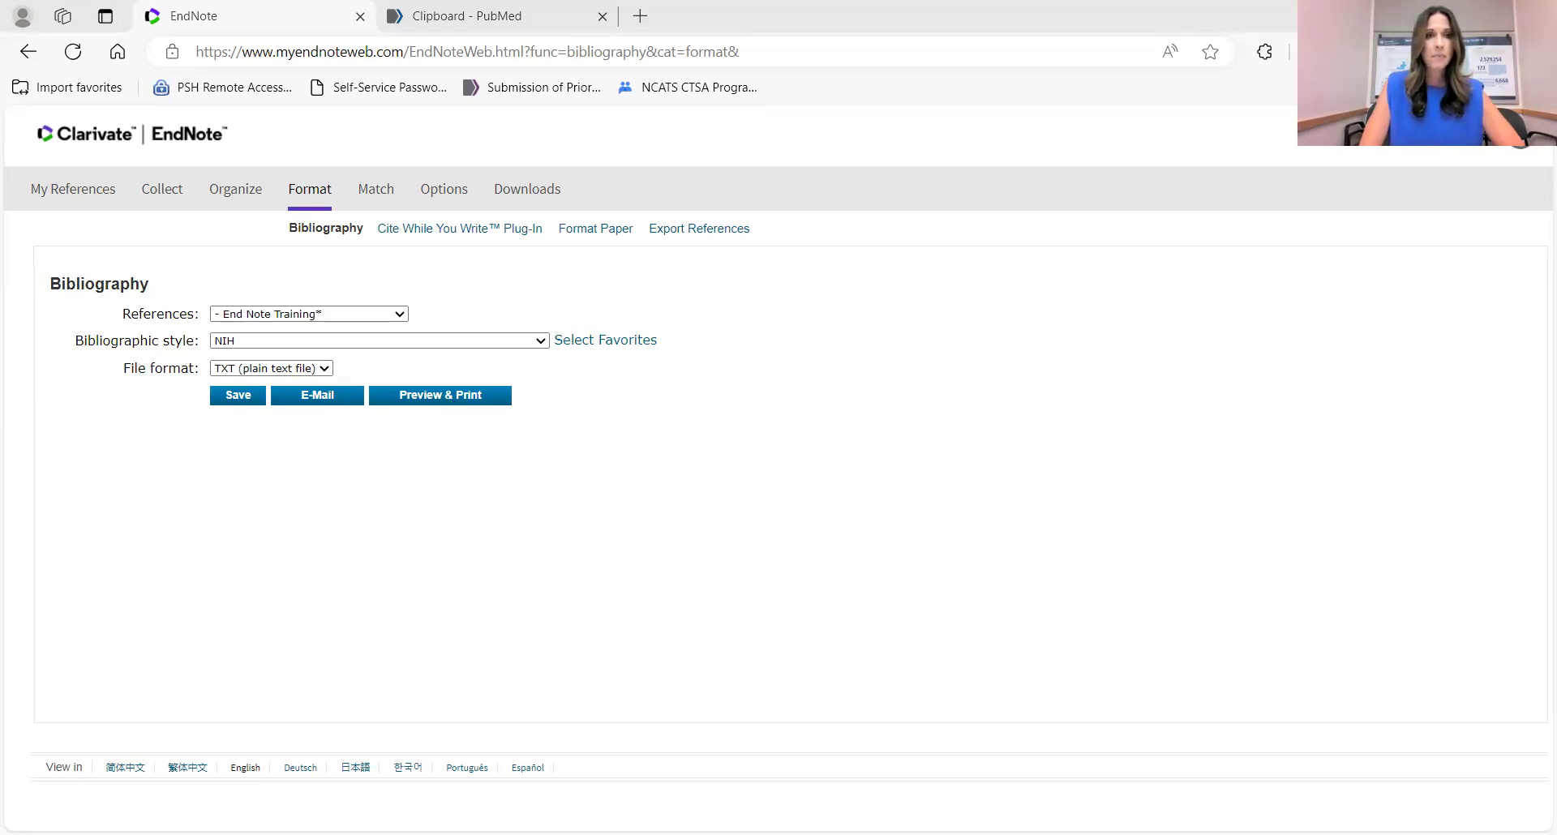
left_click(376, 192)
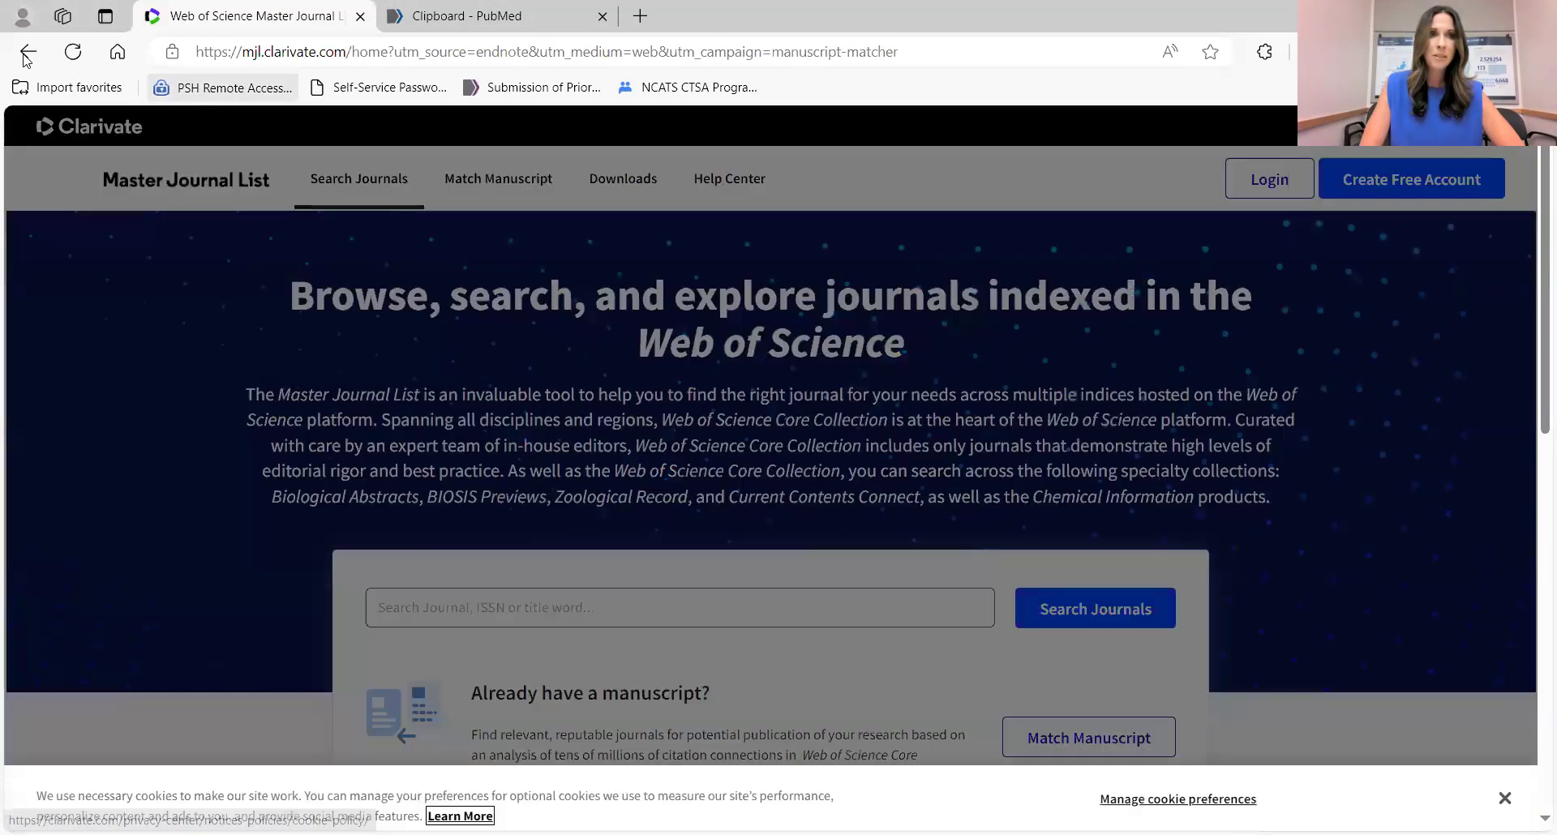
left_click(28, 51)
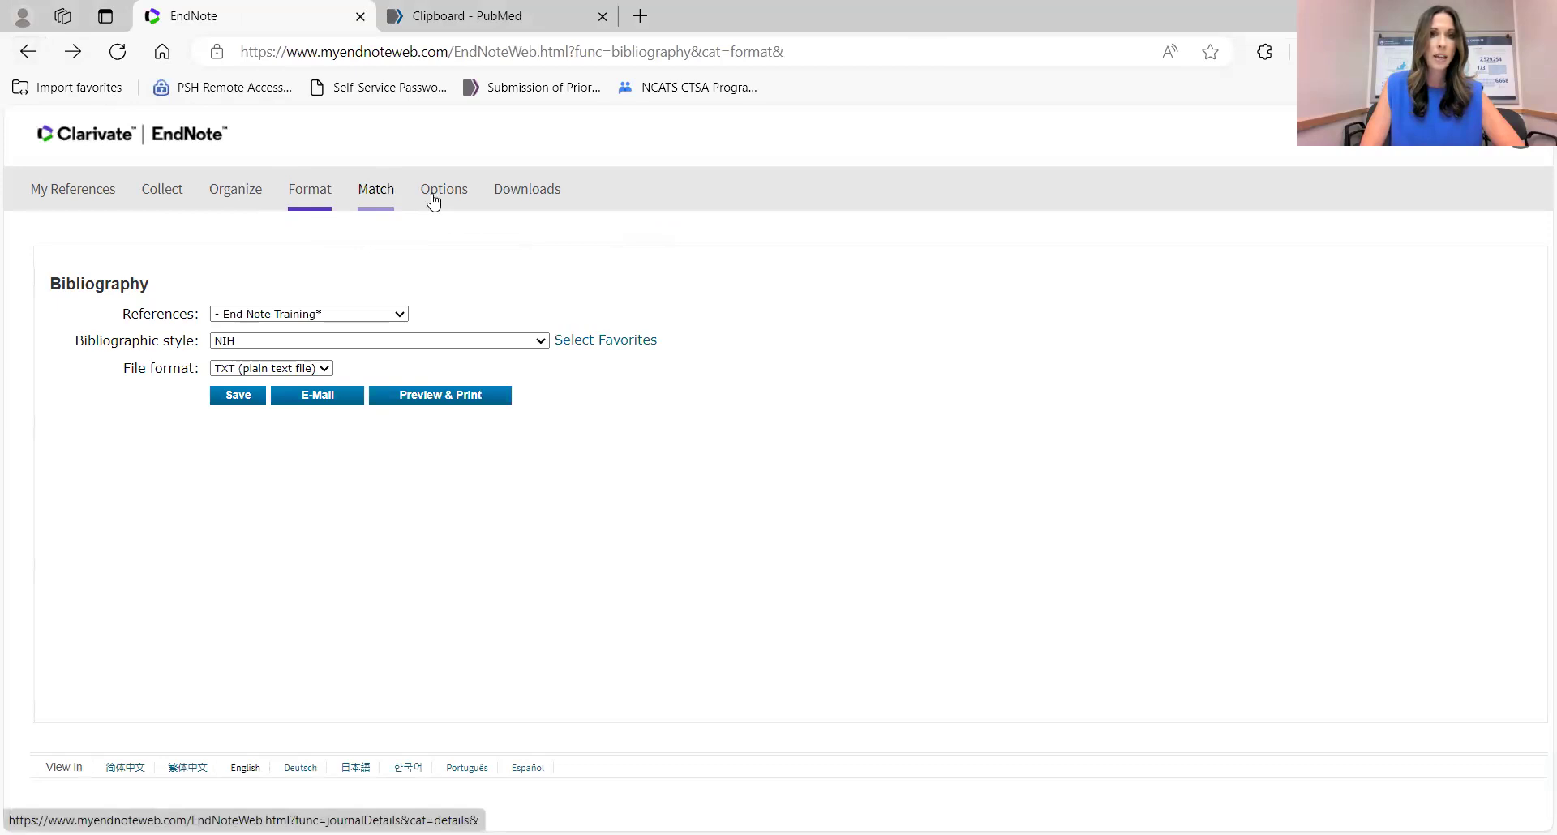
mouse_move(427, 203)
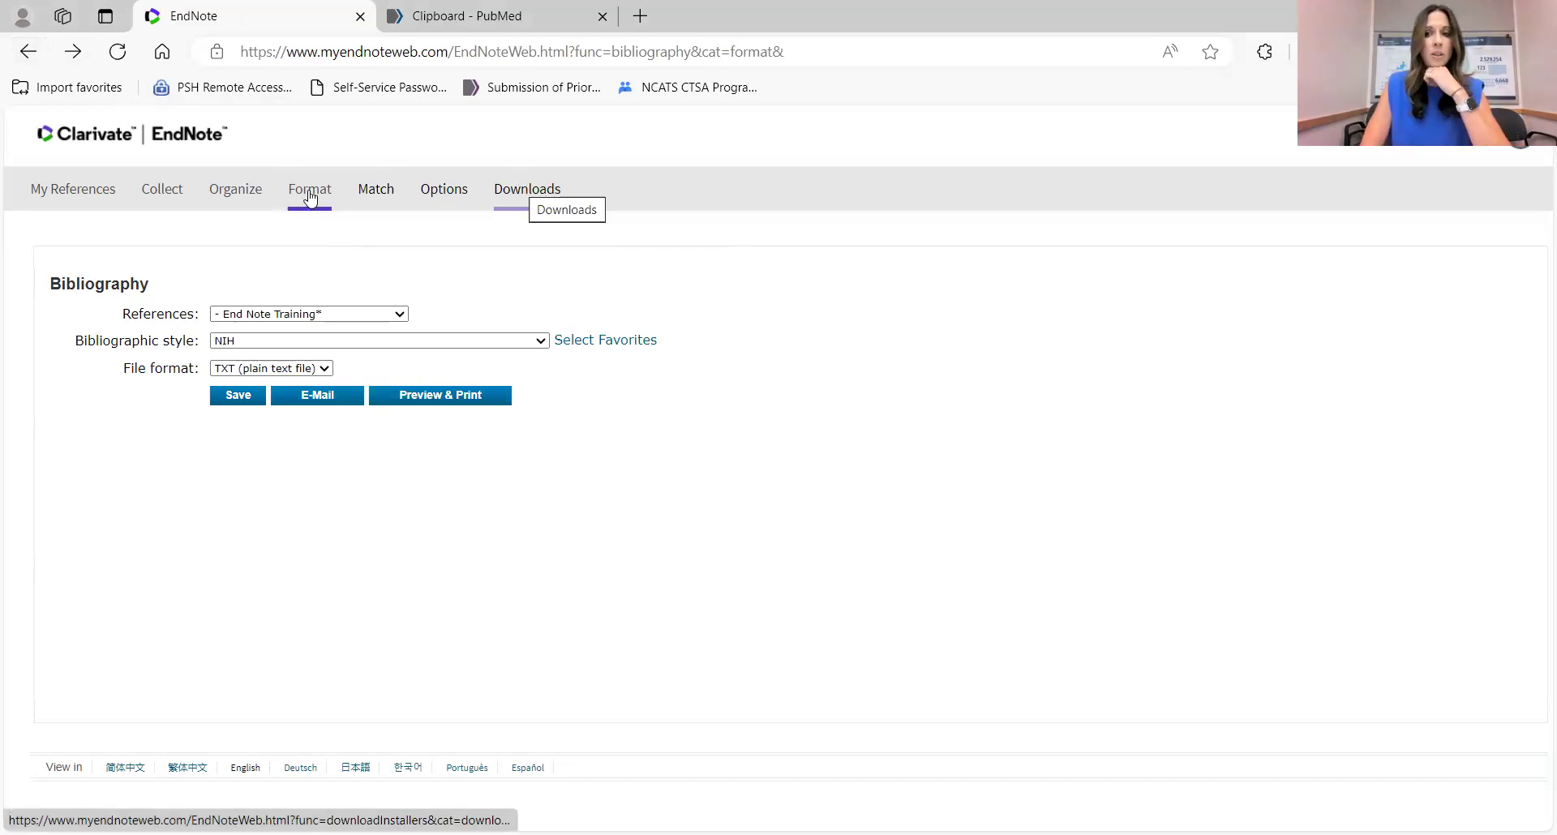
mouse_move(310, 197)
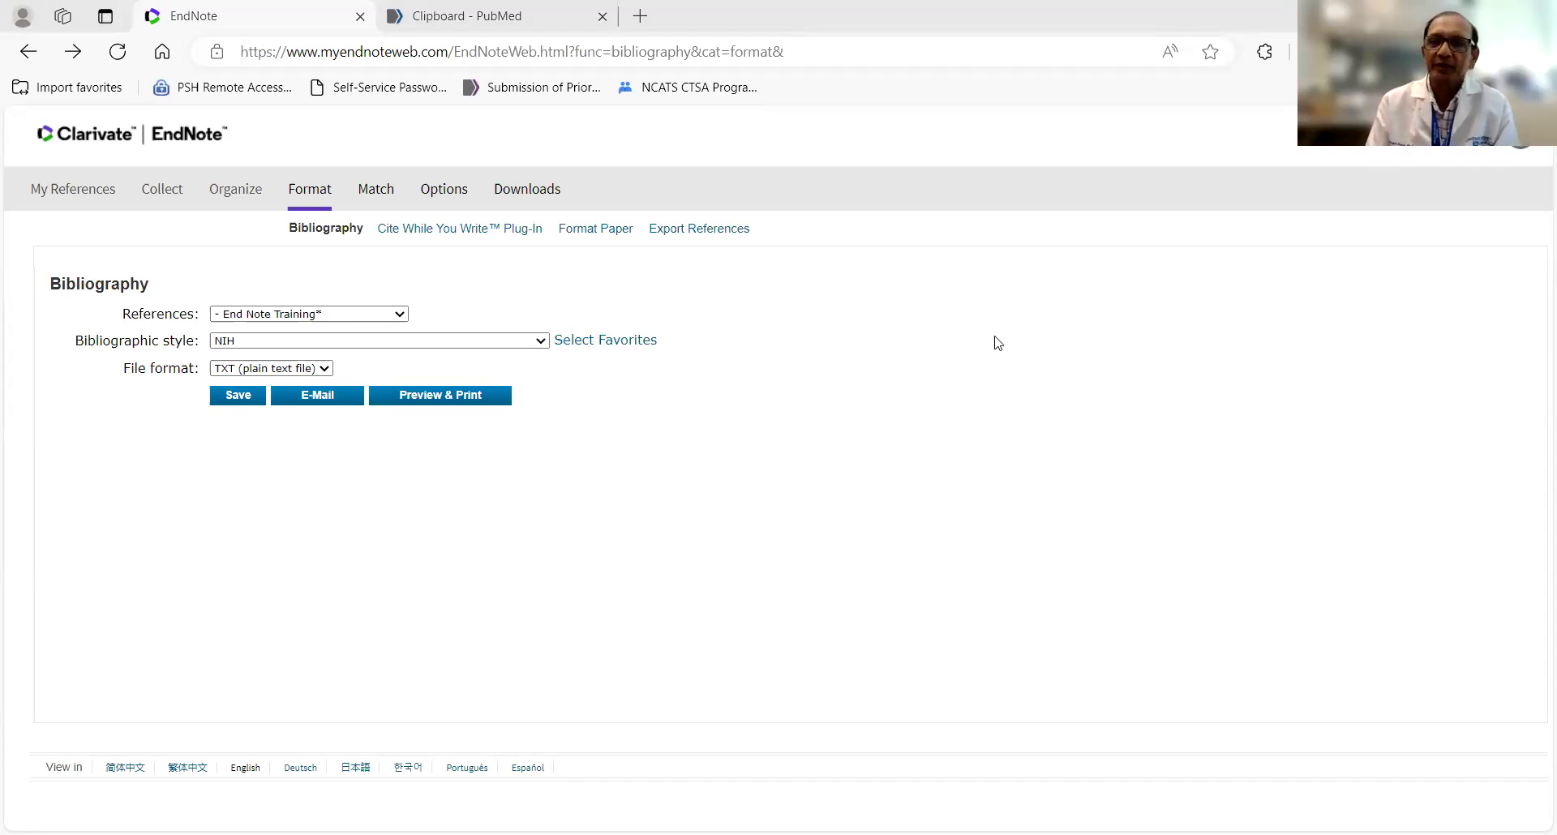
mouse_move(163, 204)
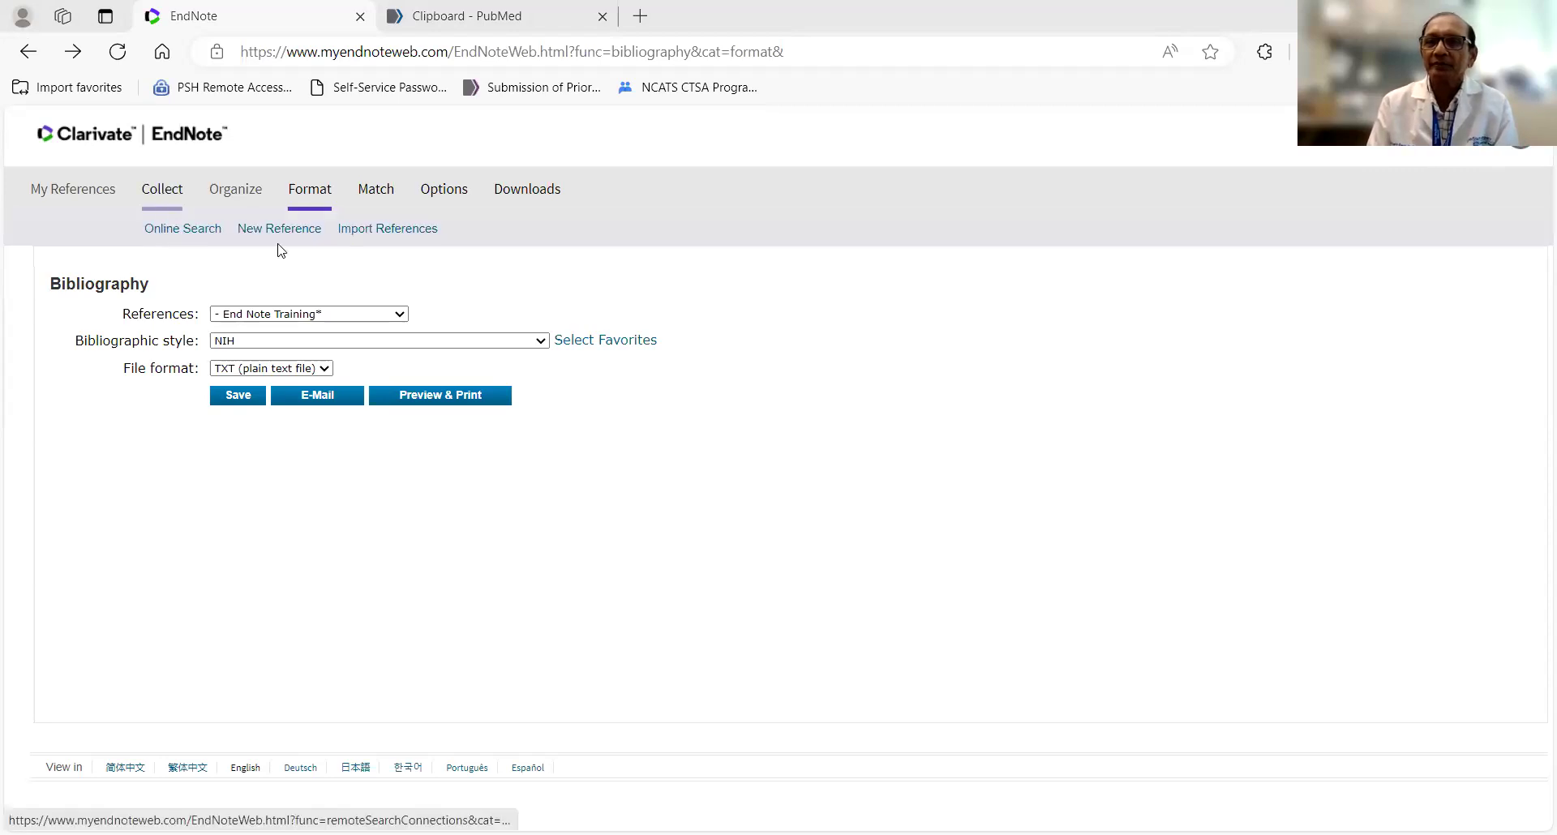
Open Import References and check the file picker, Import Option and To lists without setting anything.
left_click(360, 235)
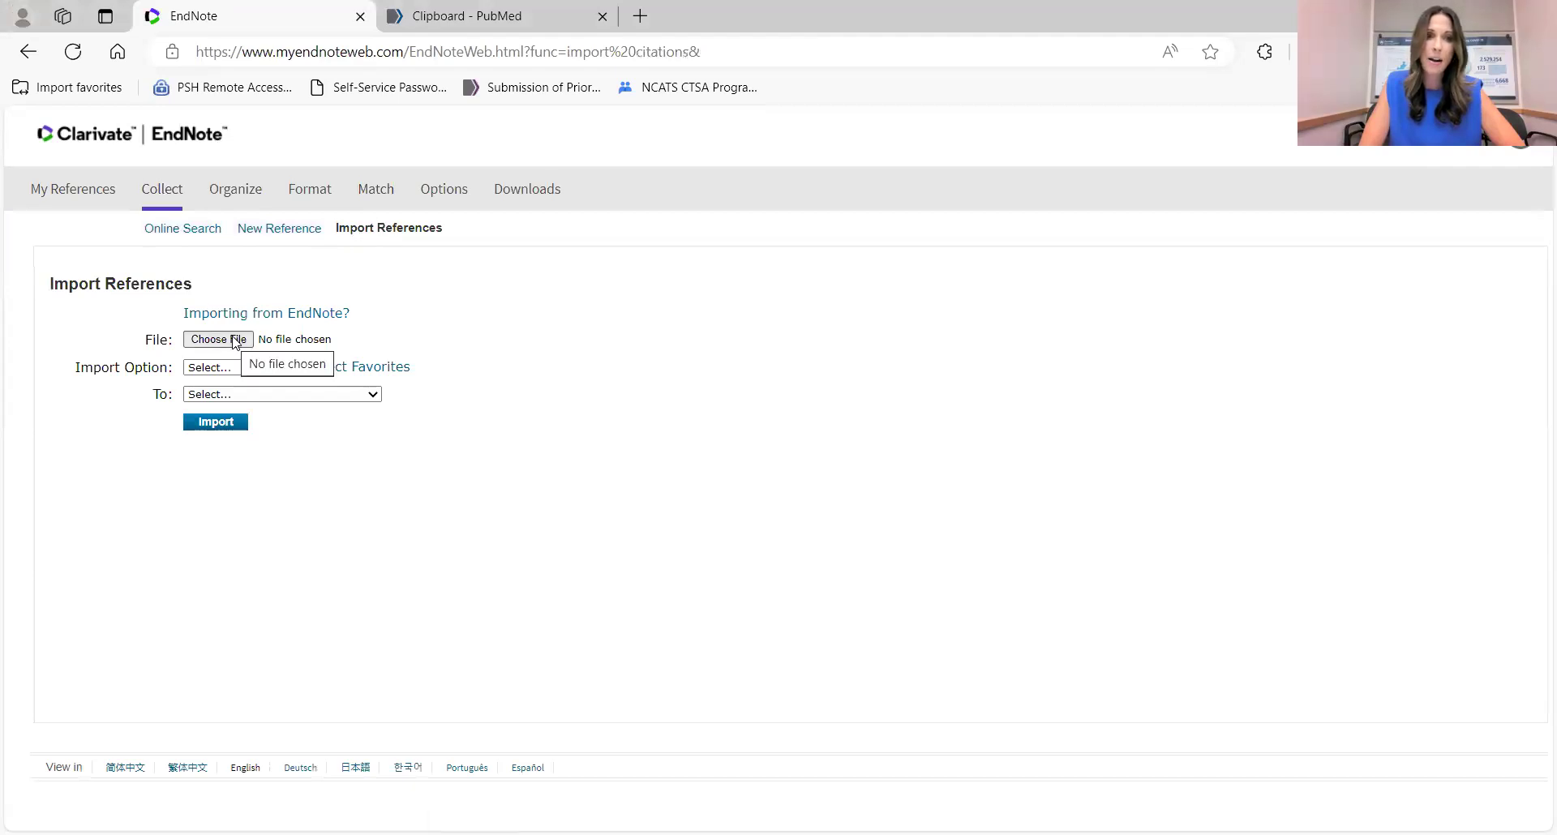
left_click(235, 340)
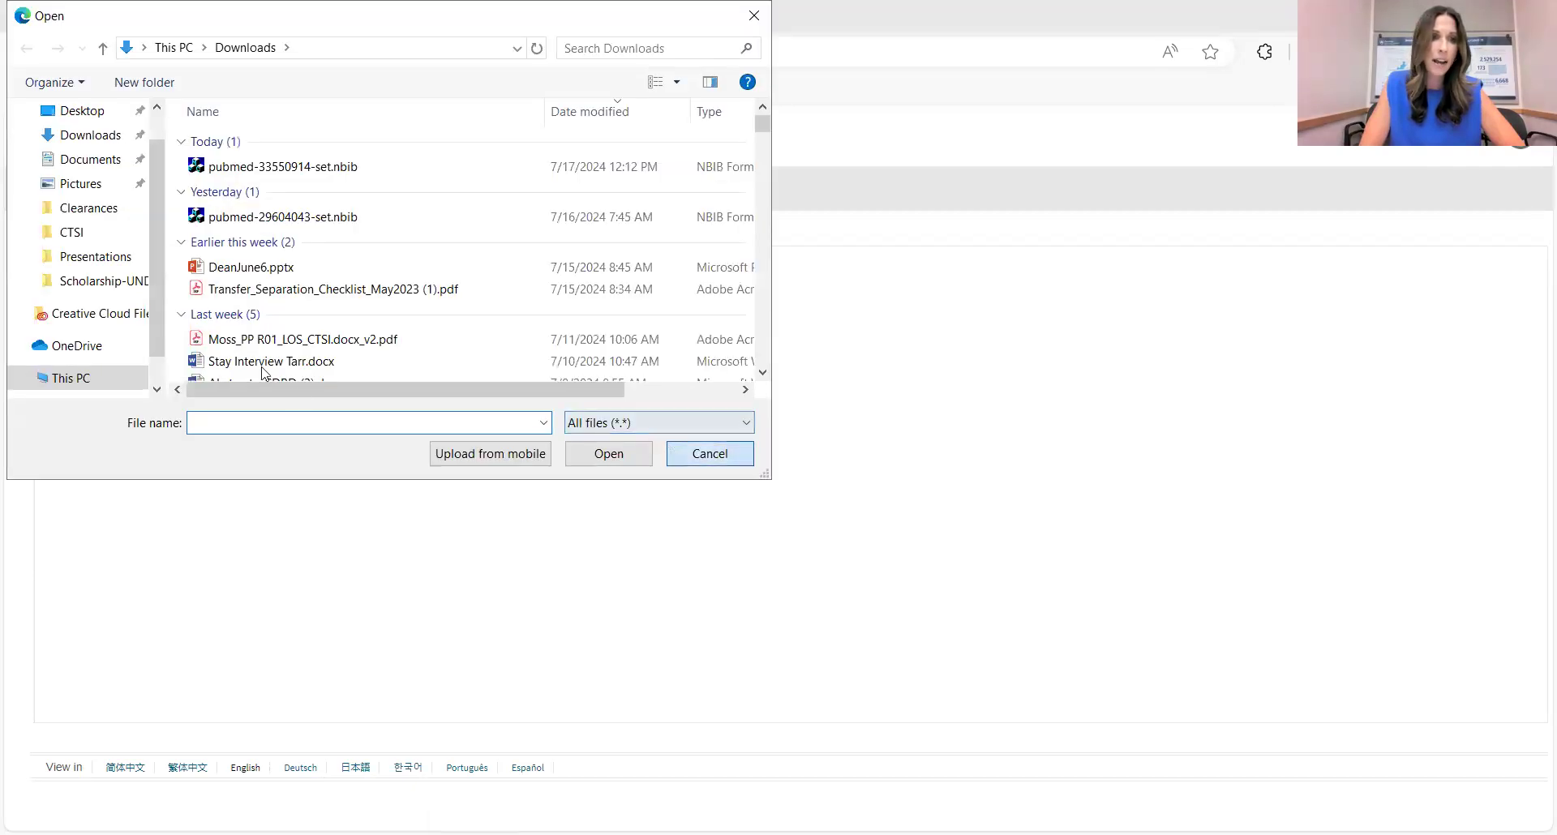
left_click(710, 455)
left_click(248, 368)
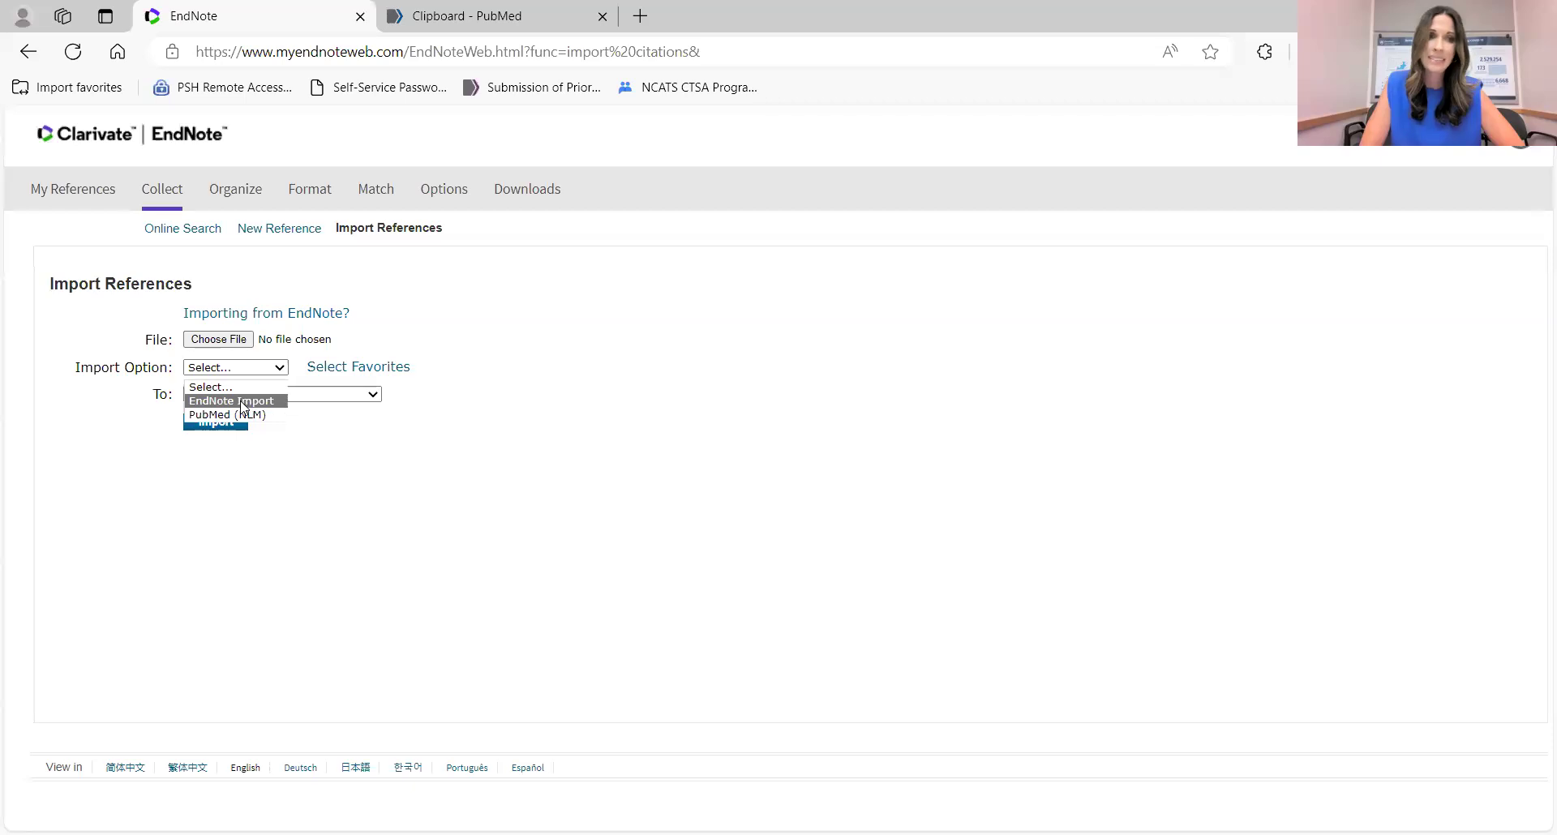
left_click(235, 481)
left_click(289, 397)
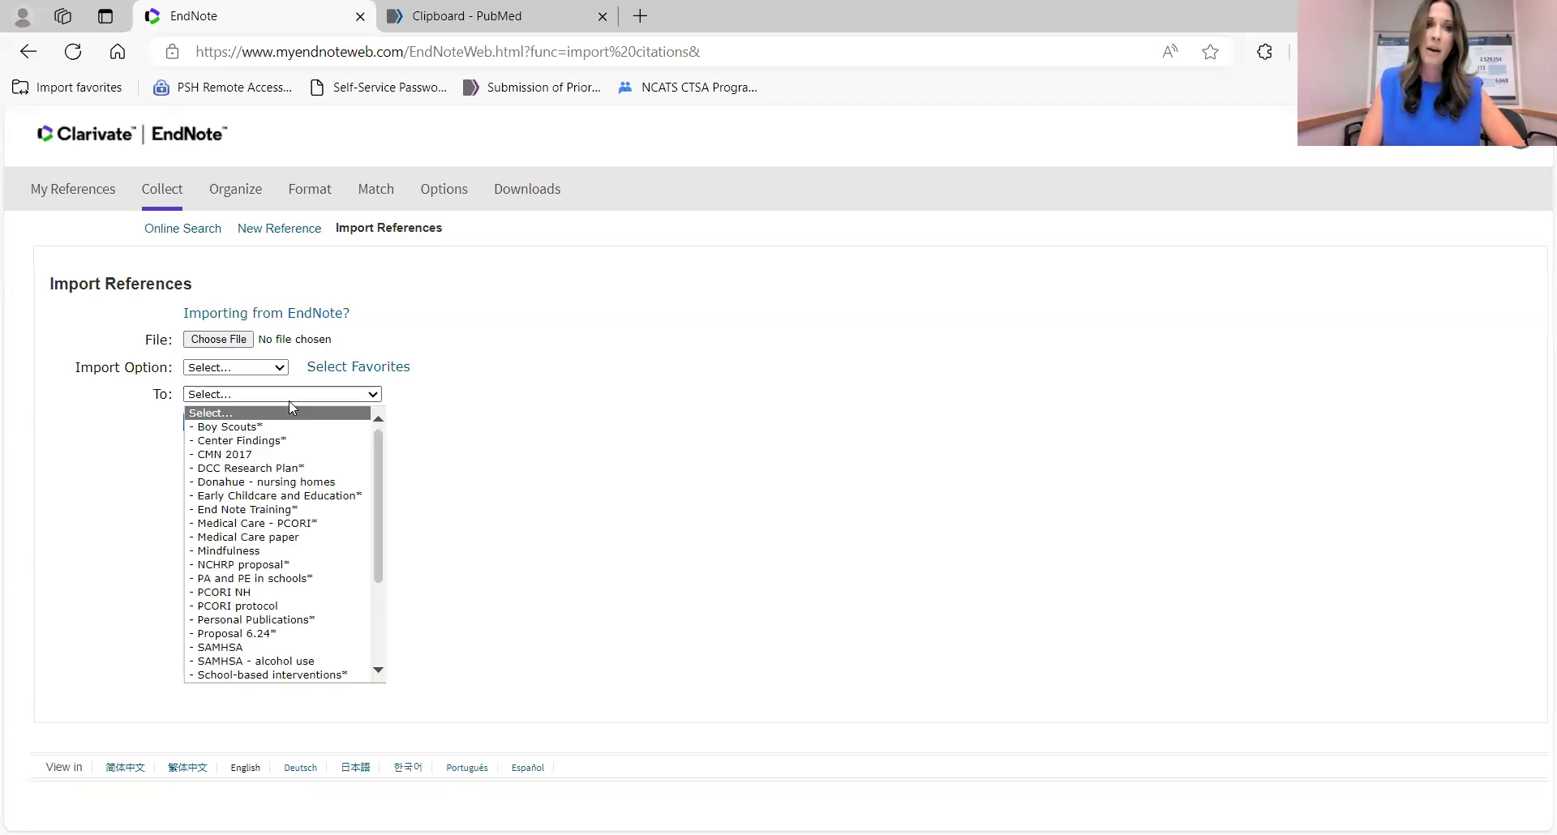
left_click(288, 397)
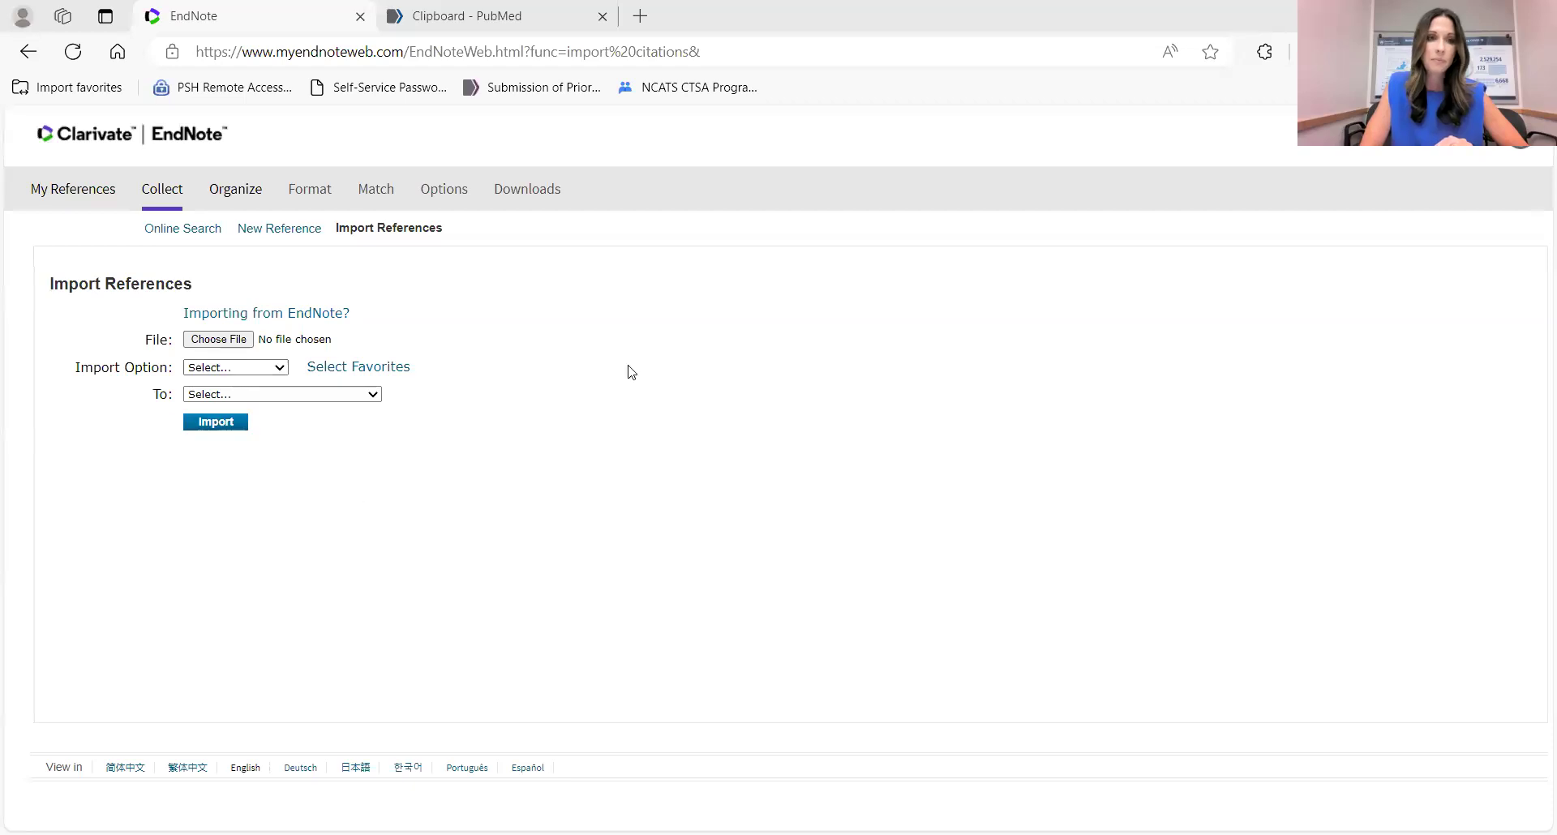
Review PubMed's Send to options for the clipboard, including Citation manager, then return to Word.
left_click(521, 21)
left_click(461, 380)
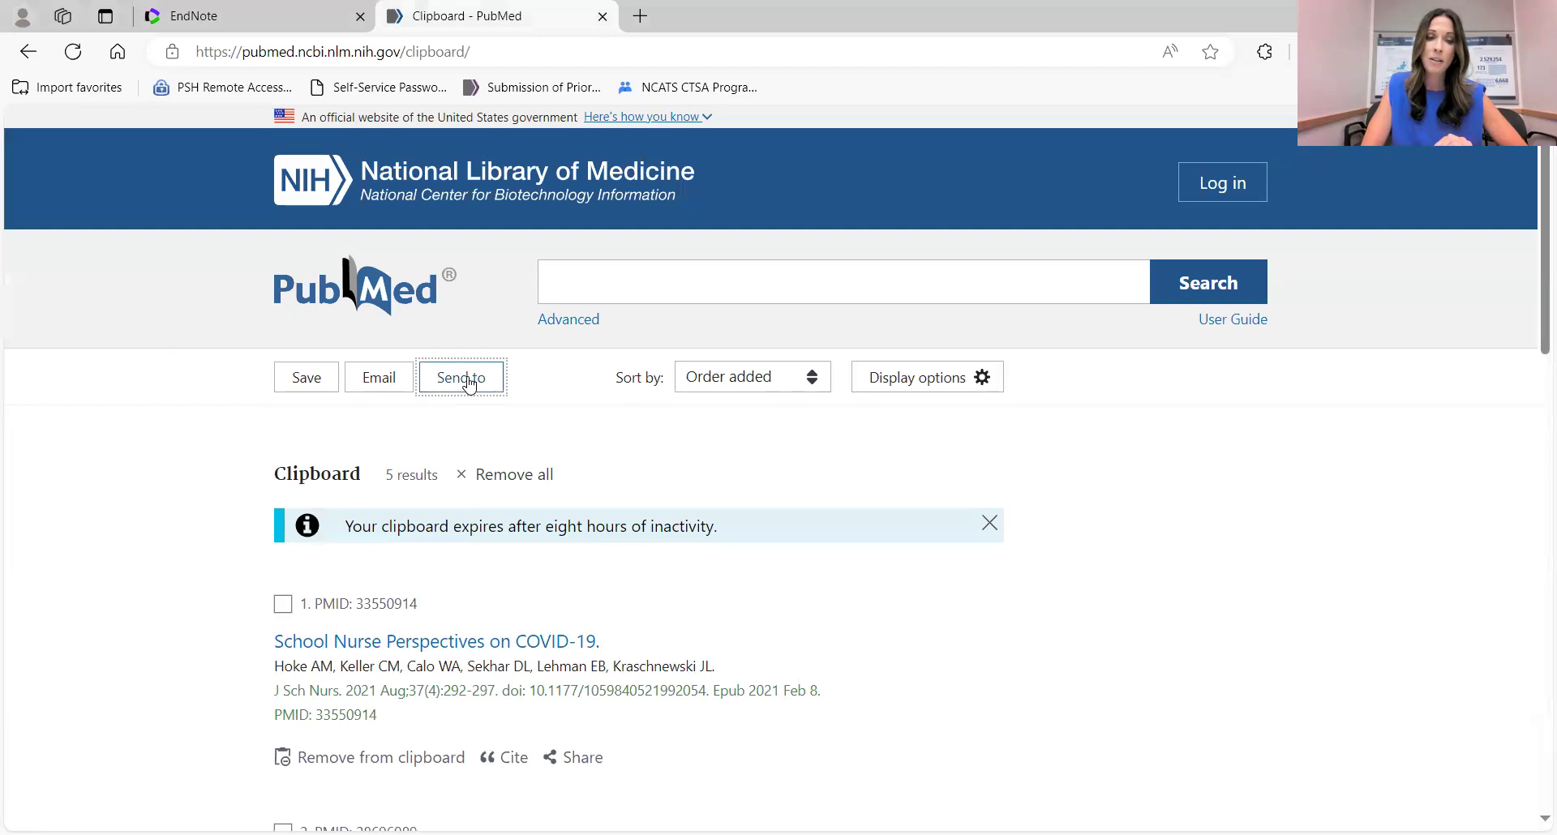
left_click(459, 382)
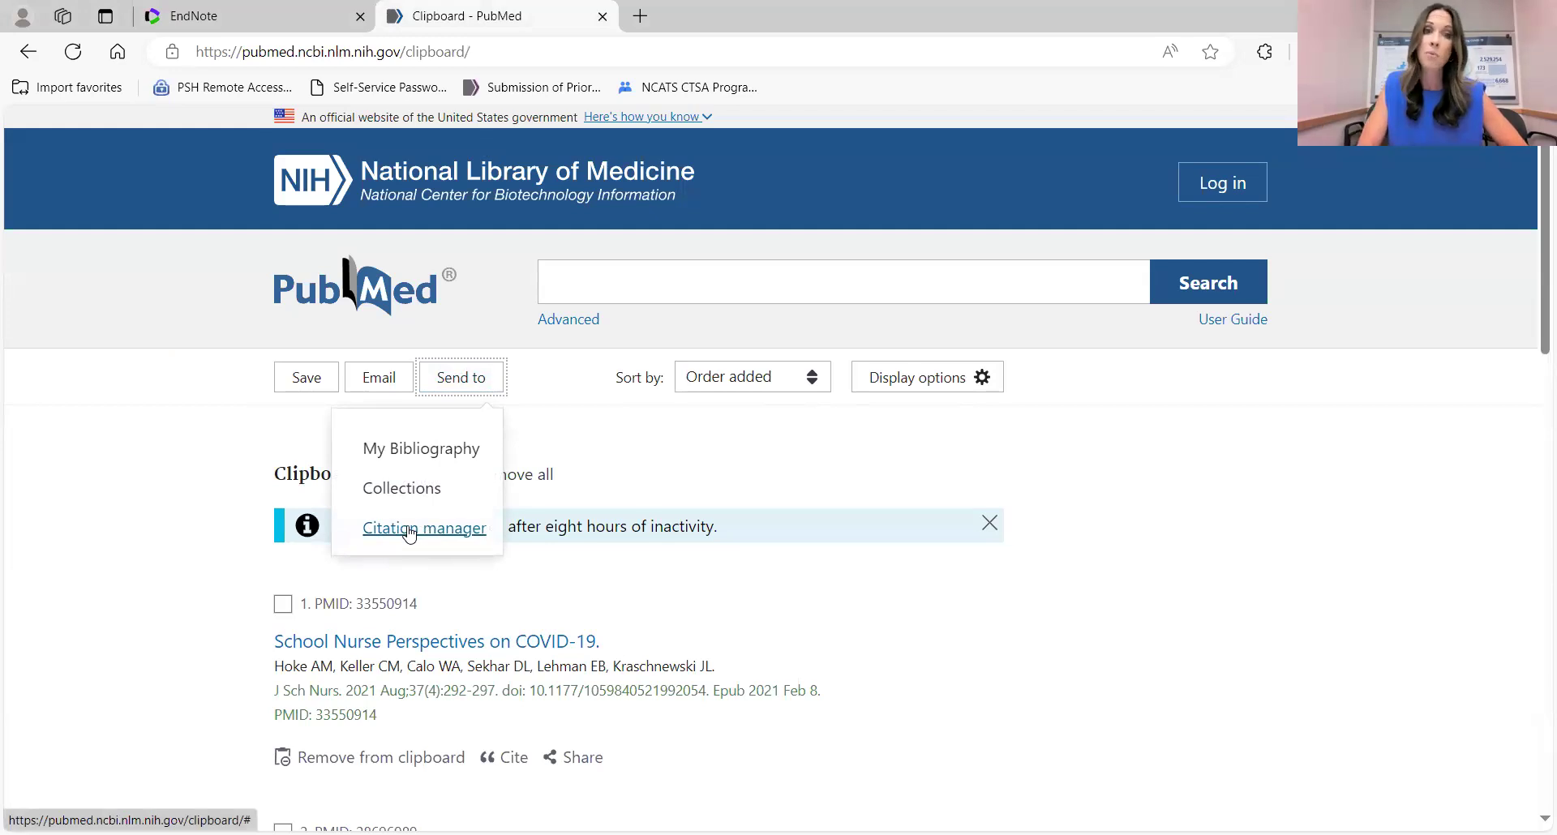
left_click(565, 430)
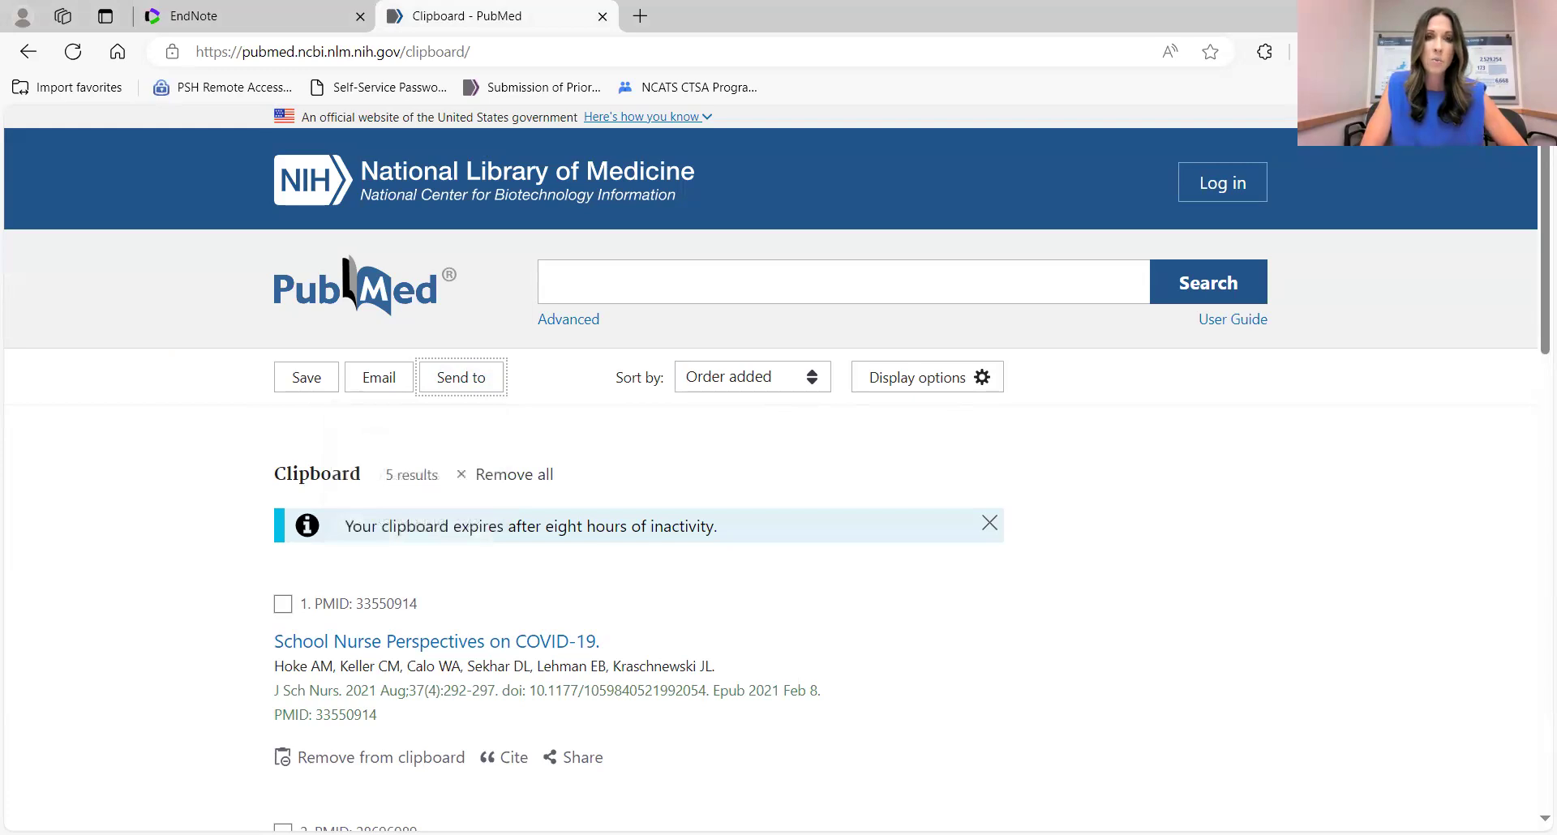
key("alt+Tab")
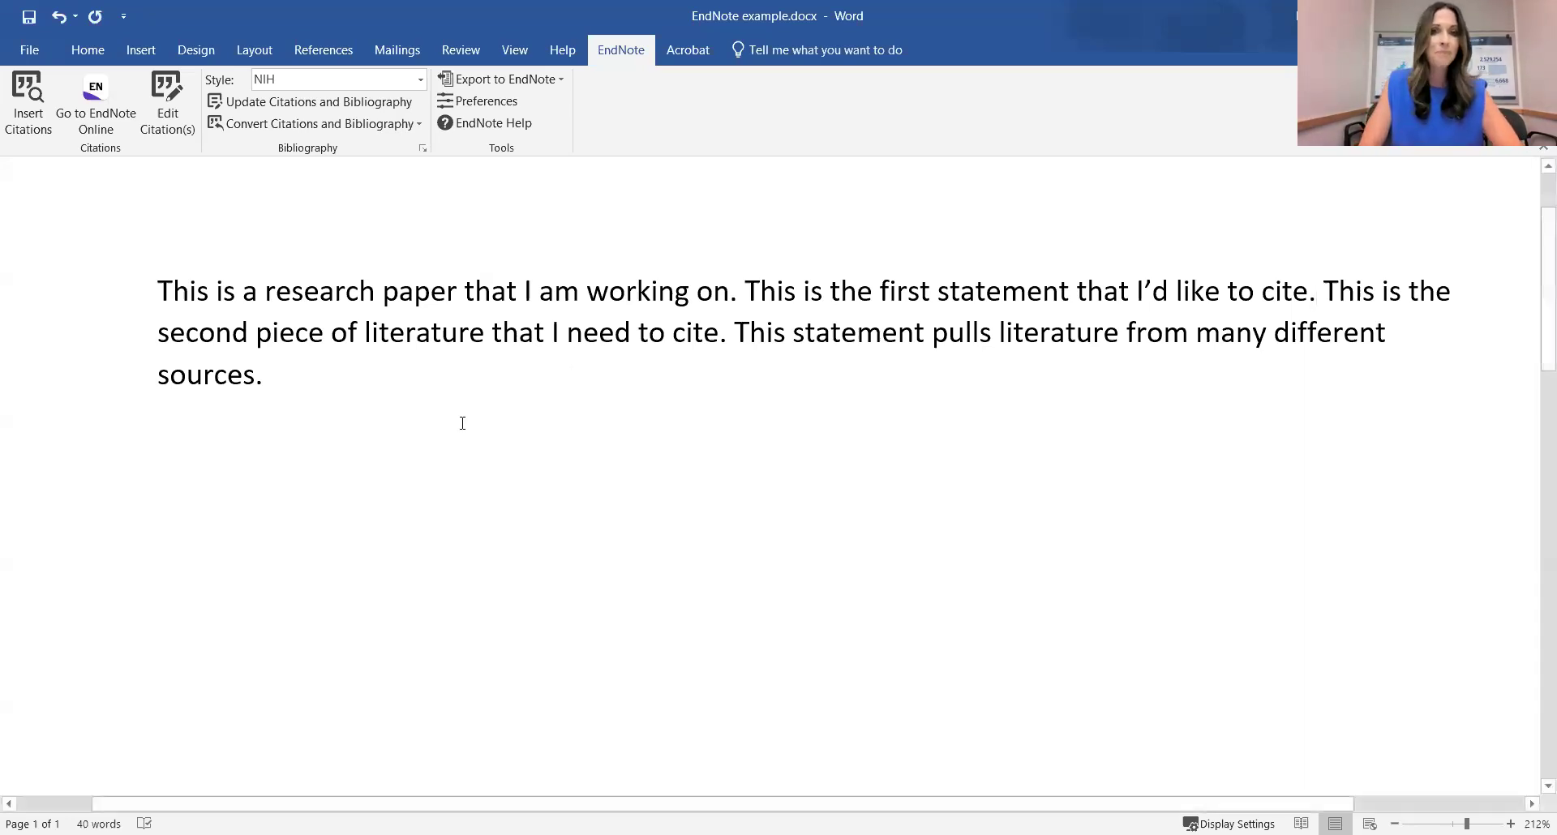
Check which citation application Cite While You Write is connected to, leaving preferences unchanged.
scroll(812, 309, "right", 3)
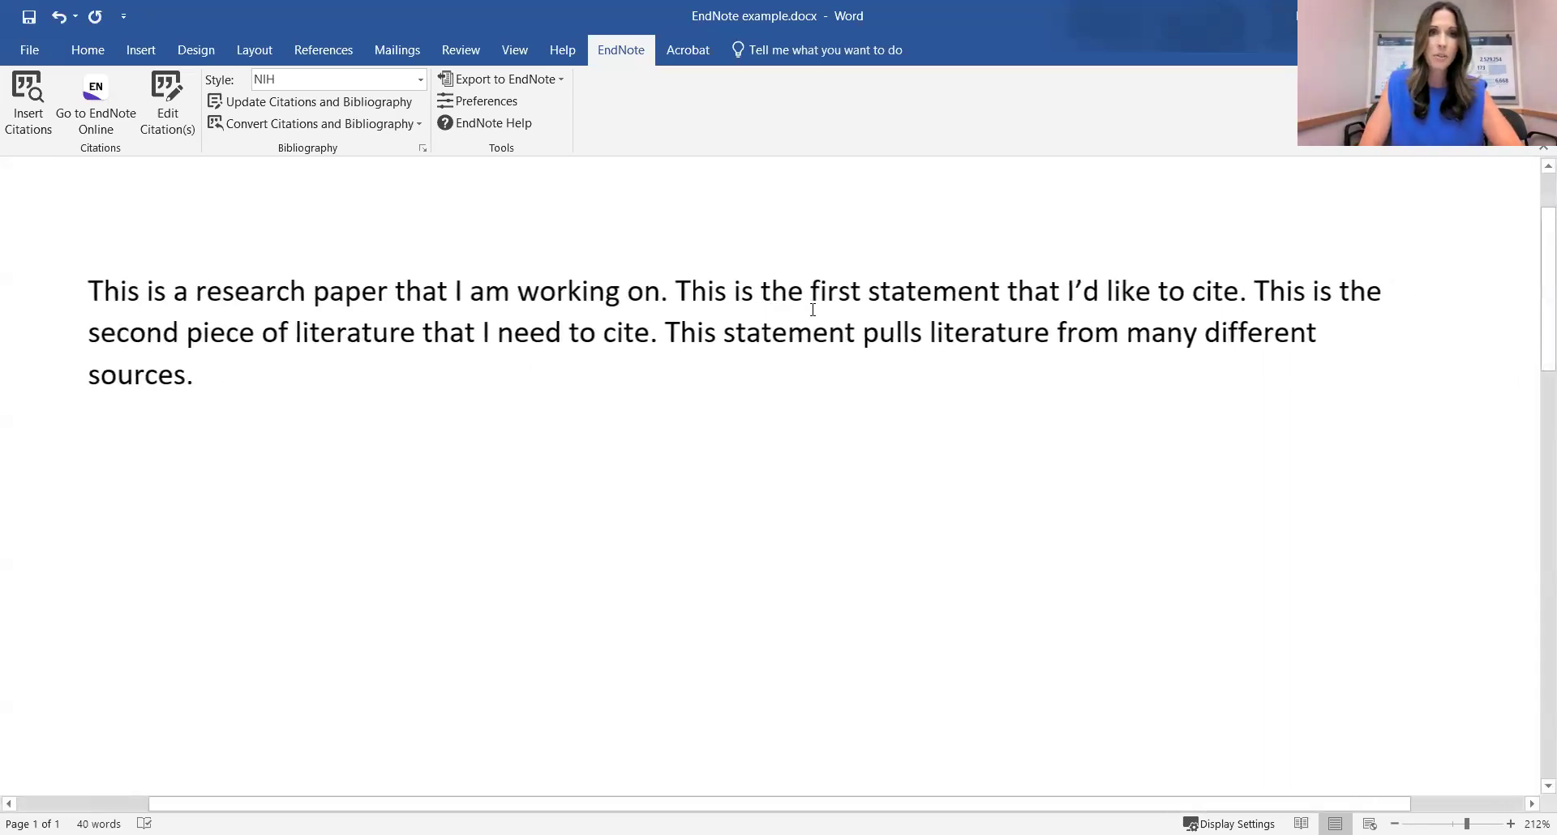
left_click(490, 108)
left_click(734, 267)
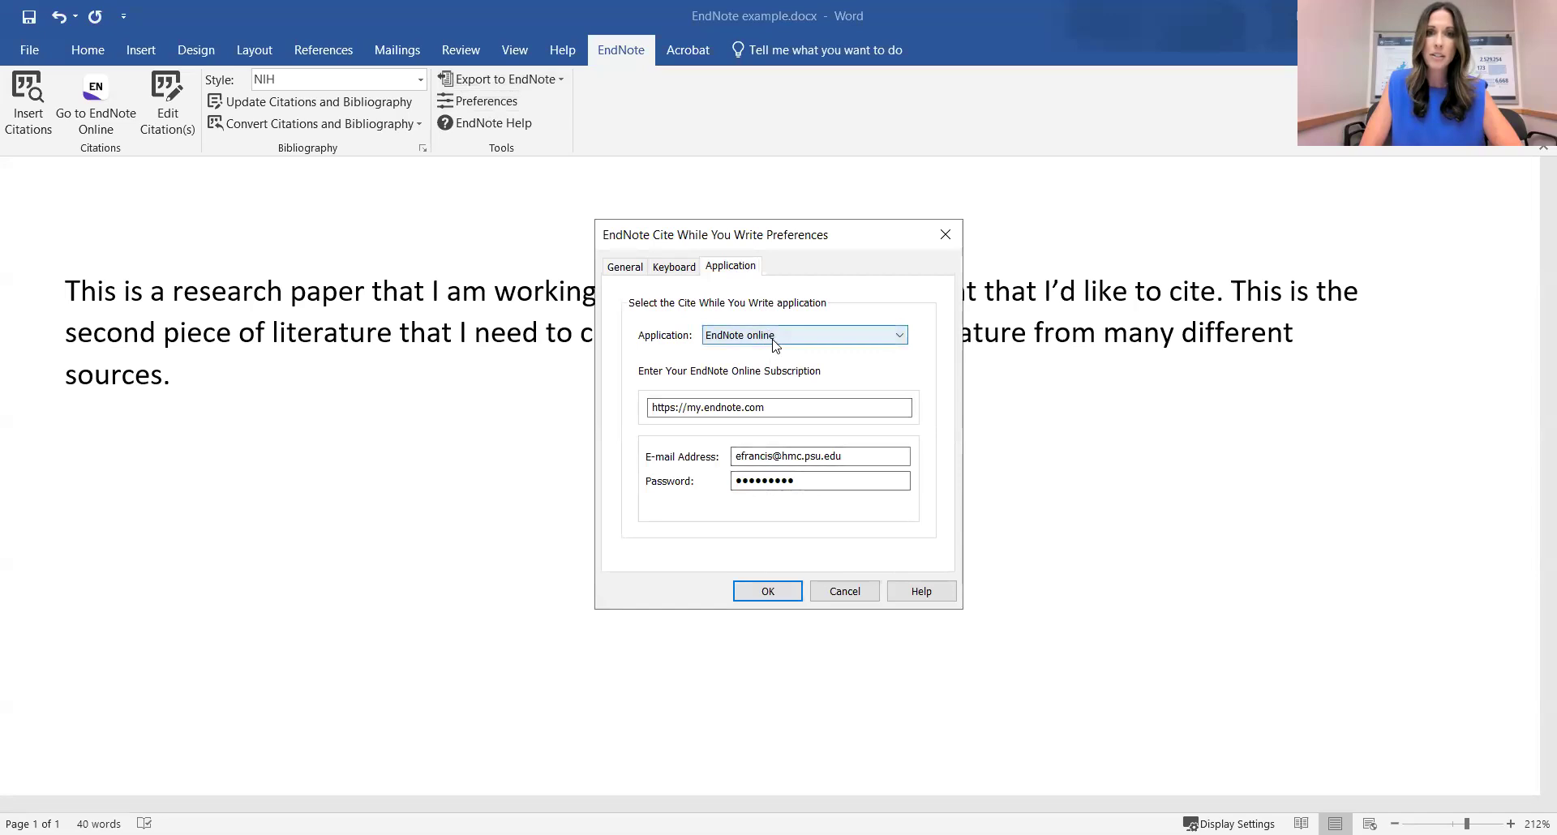
left_click(856, 595)
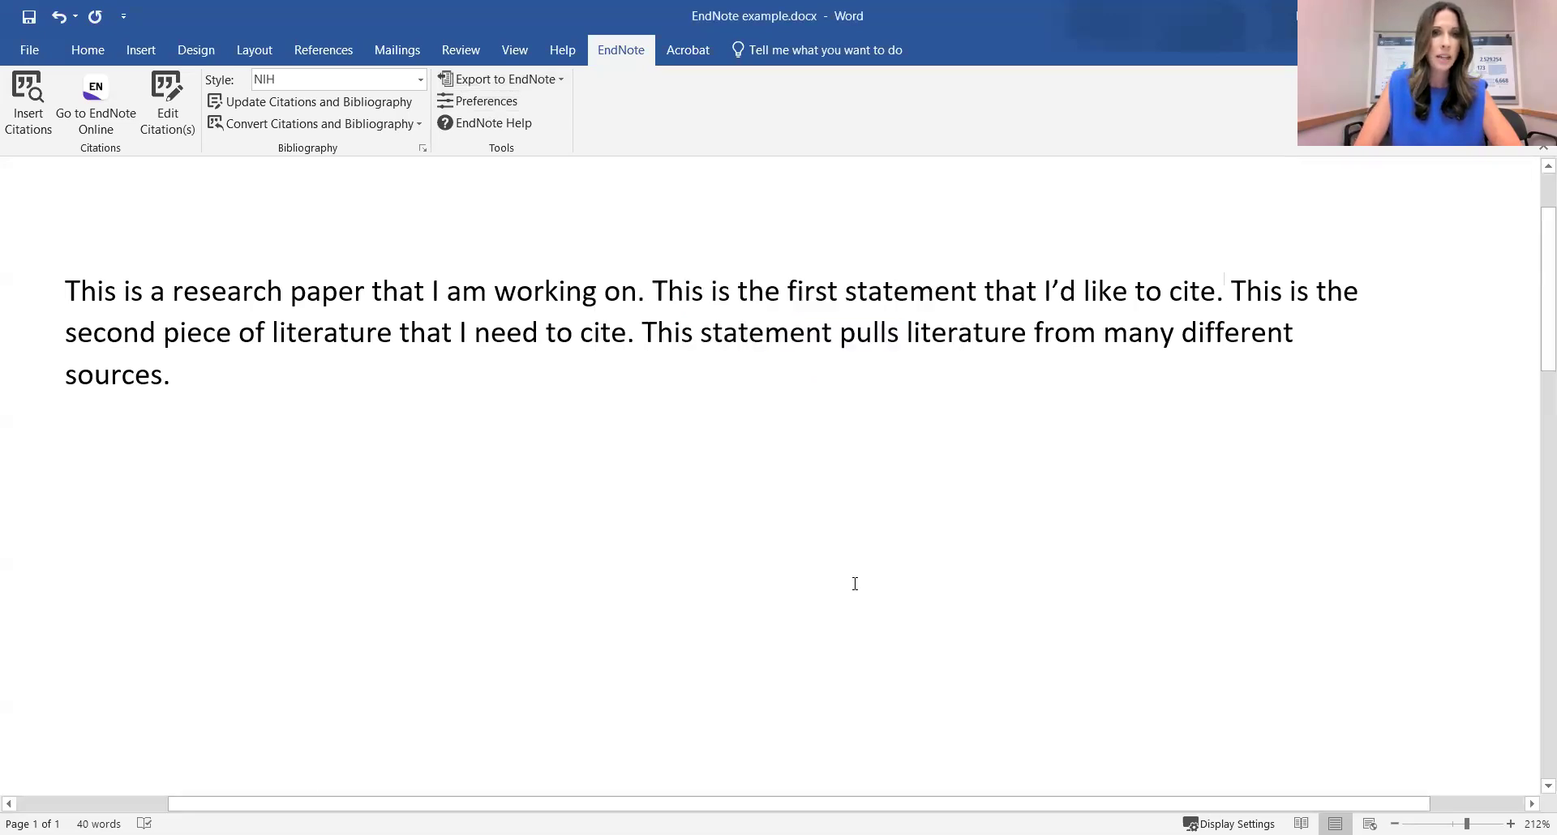
Search 'kraschnewski' and insert the Calo 2020 Hispanic Community COVID-19 article as citation 1.
scroll(742, 430, "right", 3)
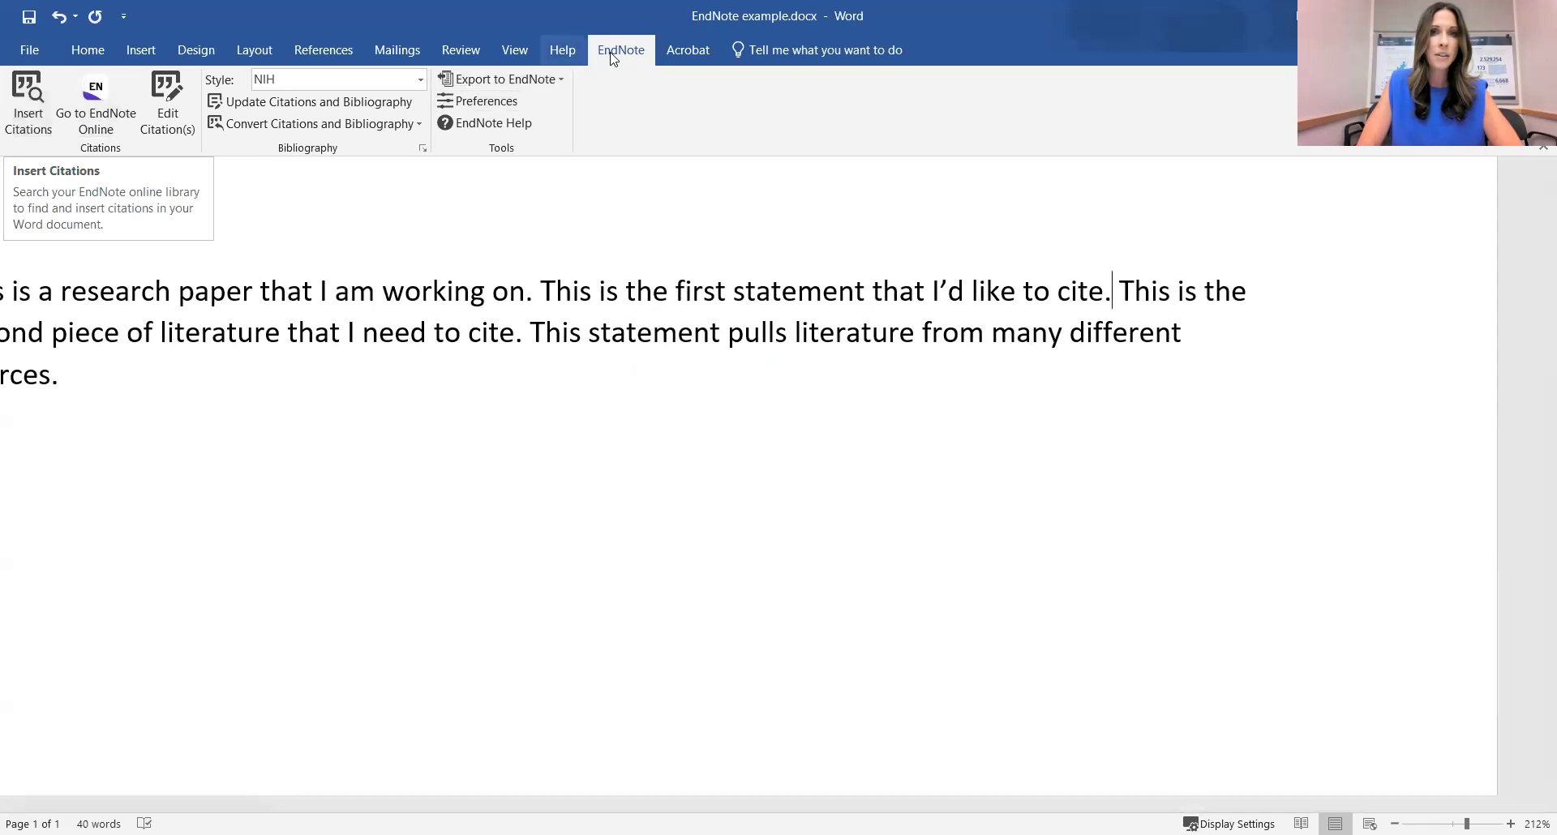
left_click(15, 99)
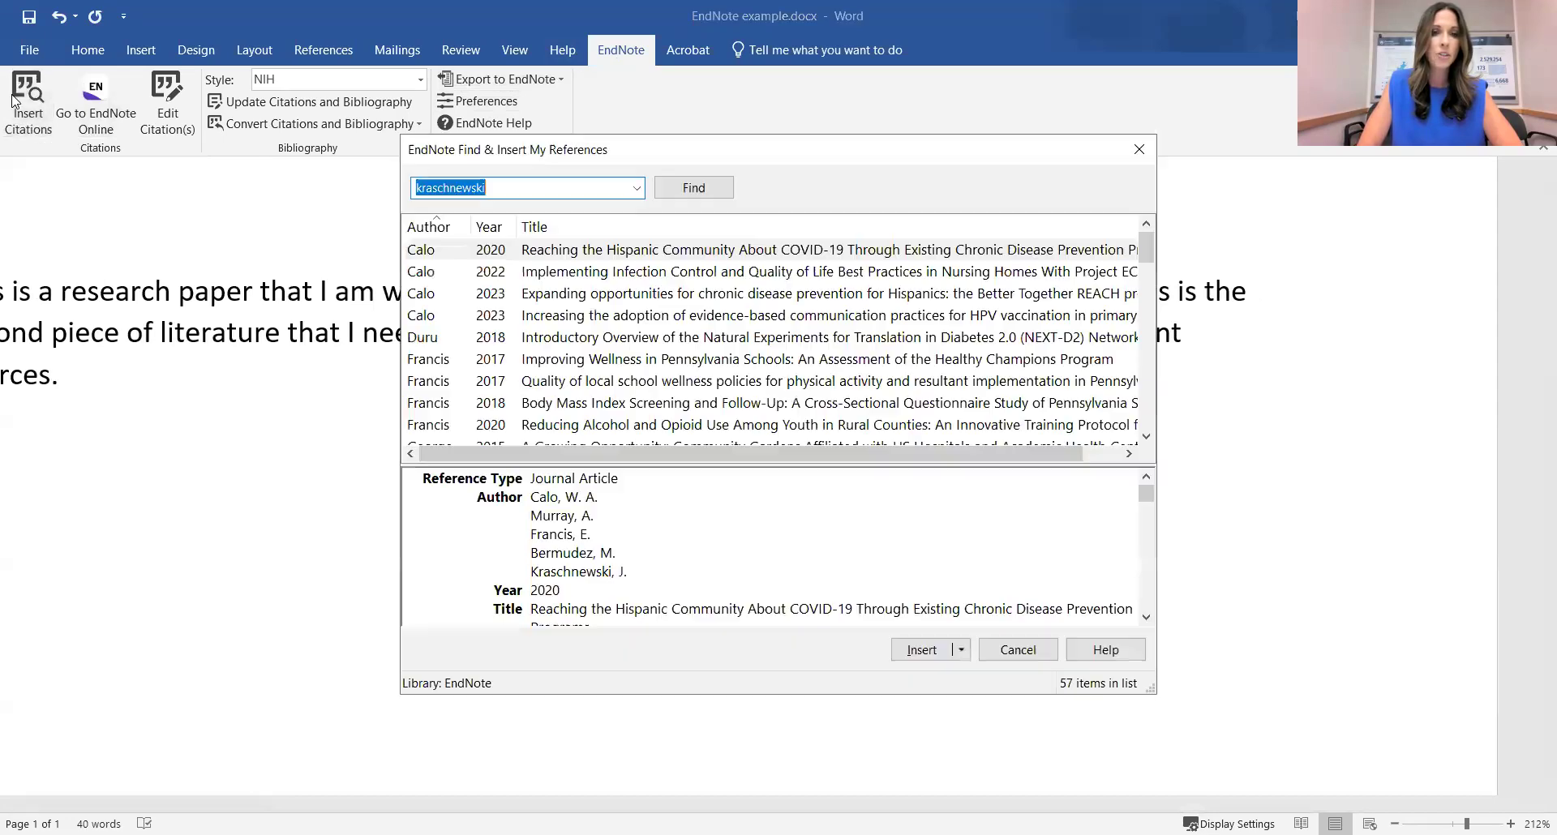
left_click(505, 187)
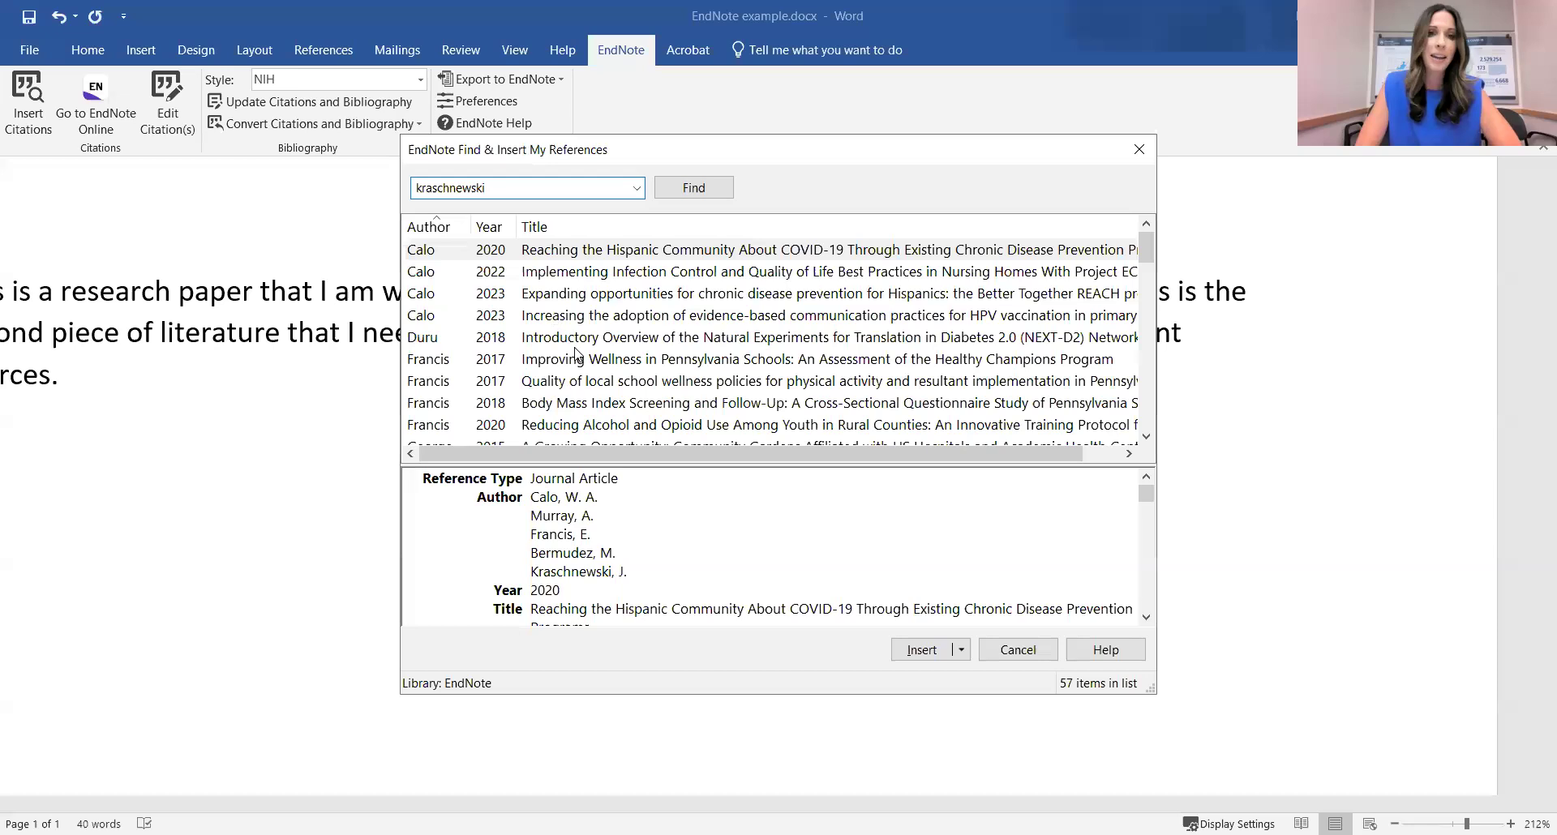
left_click(613, 256)
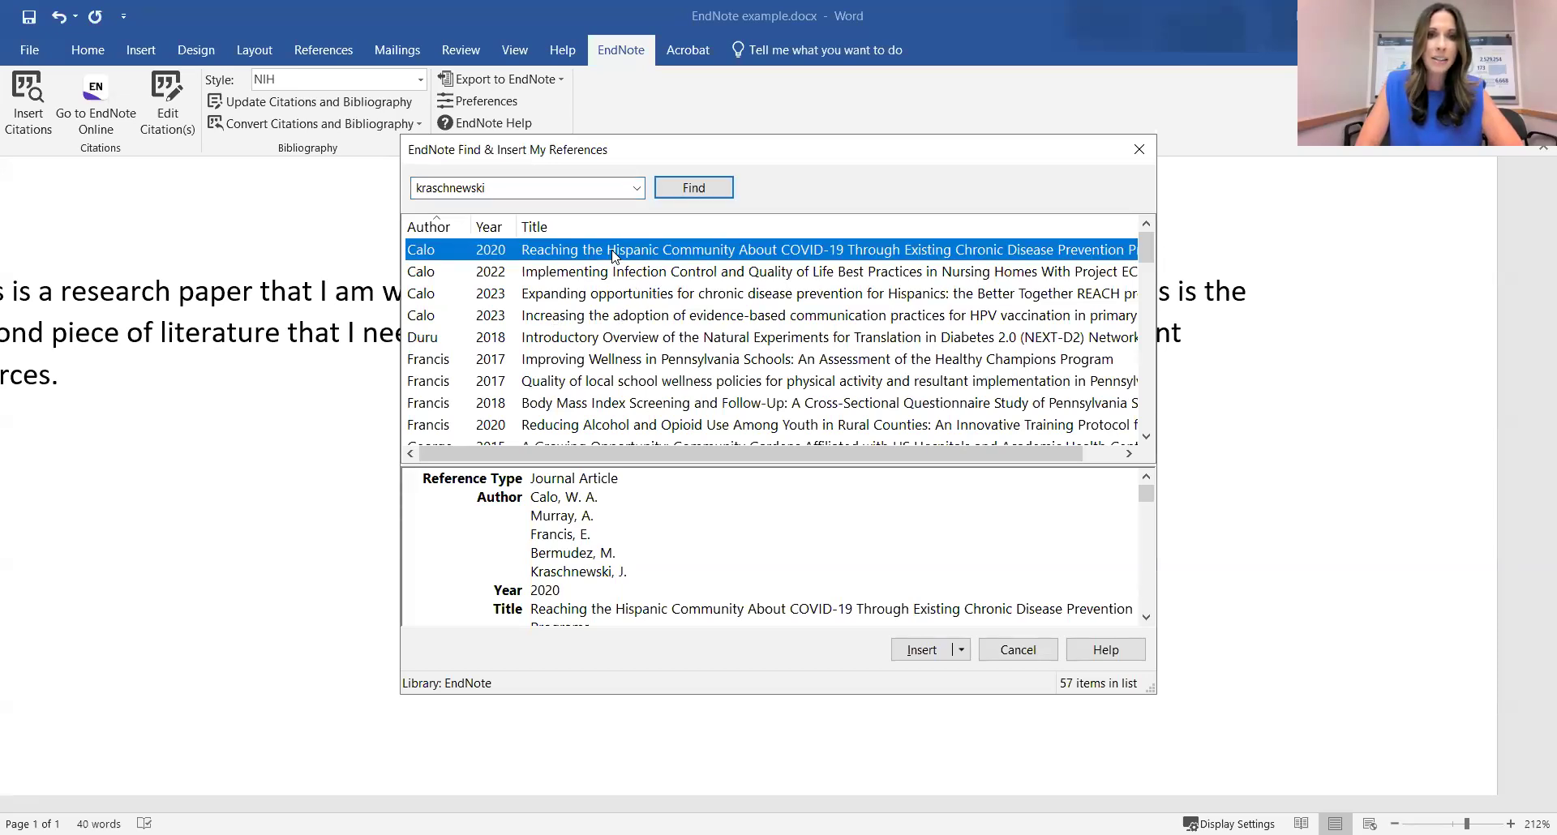
left_click(922, 650)
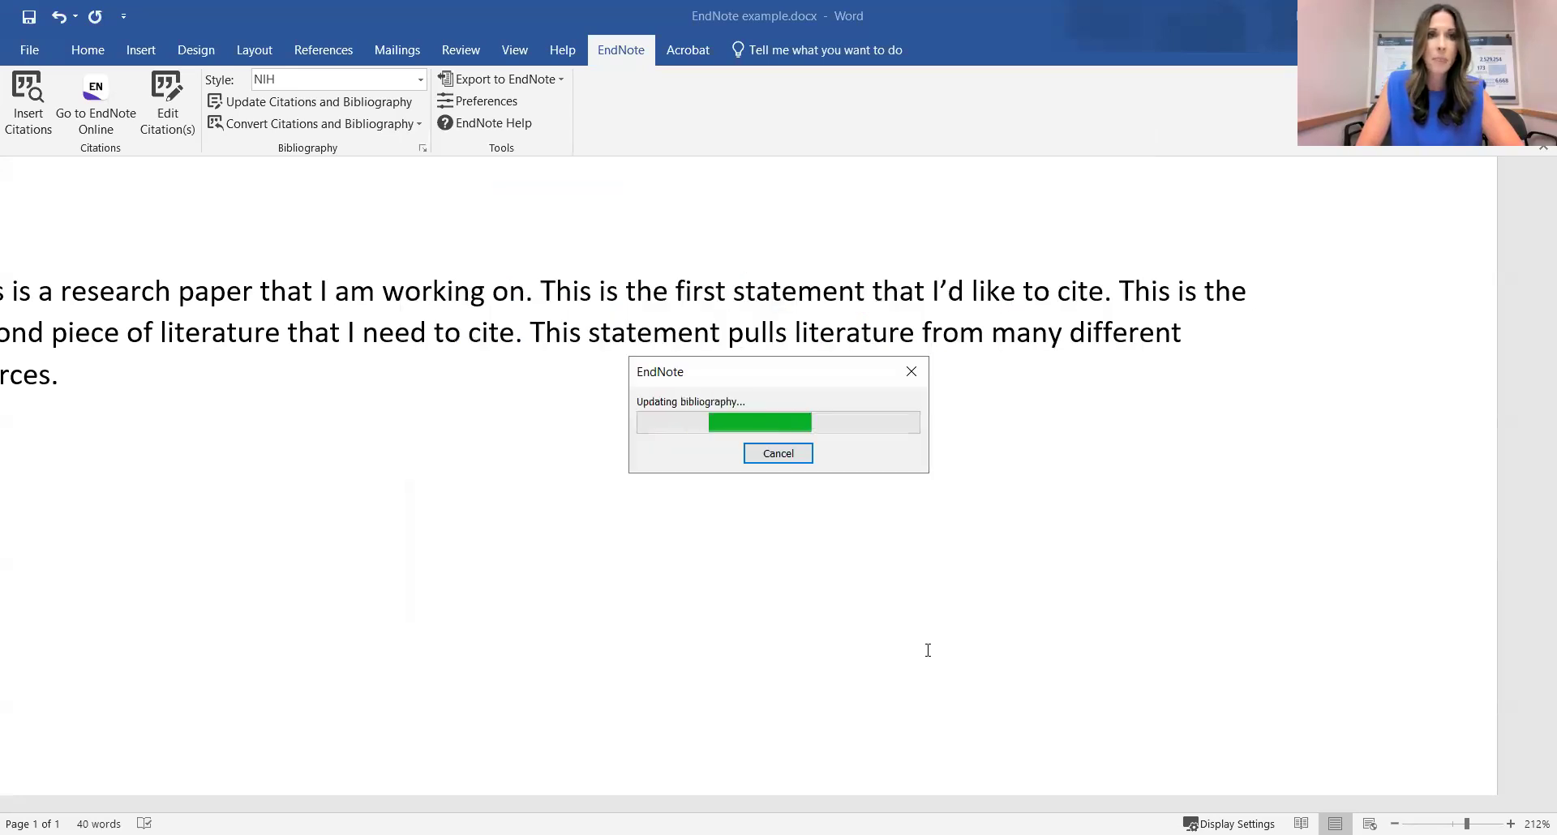
left_click(422, 81)
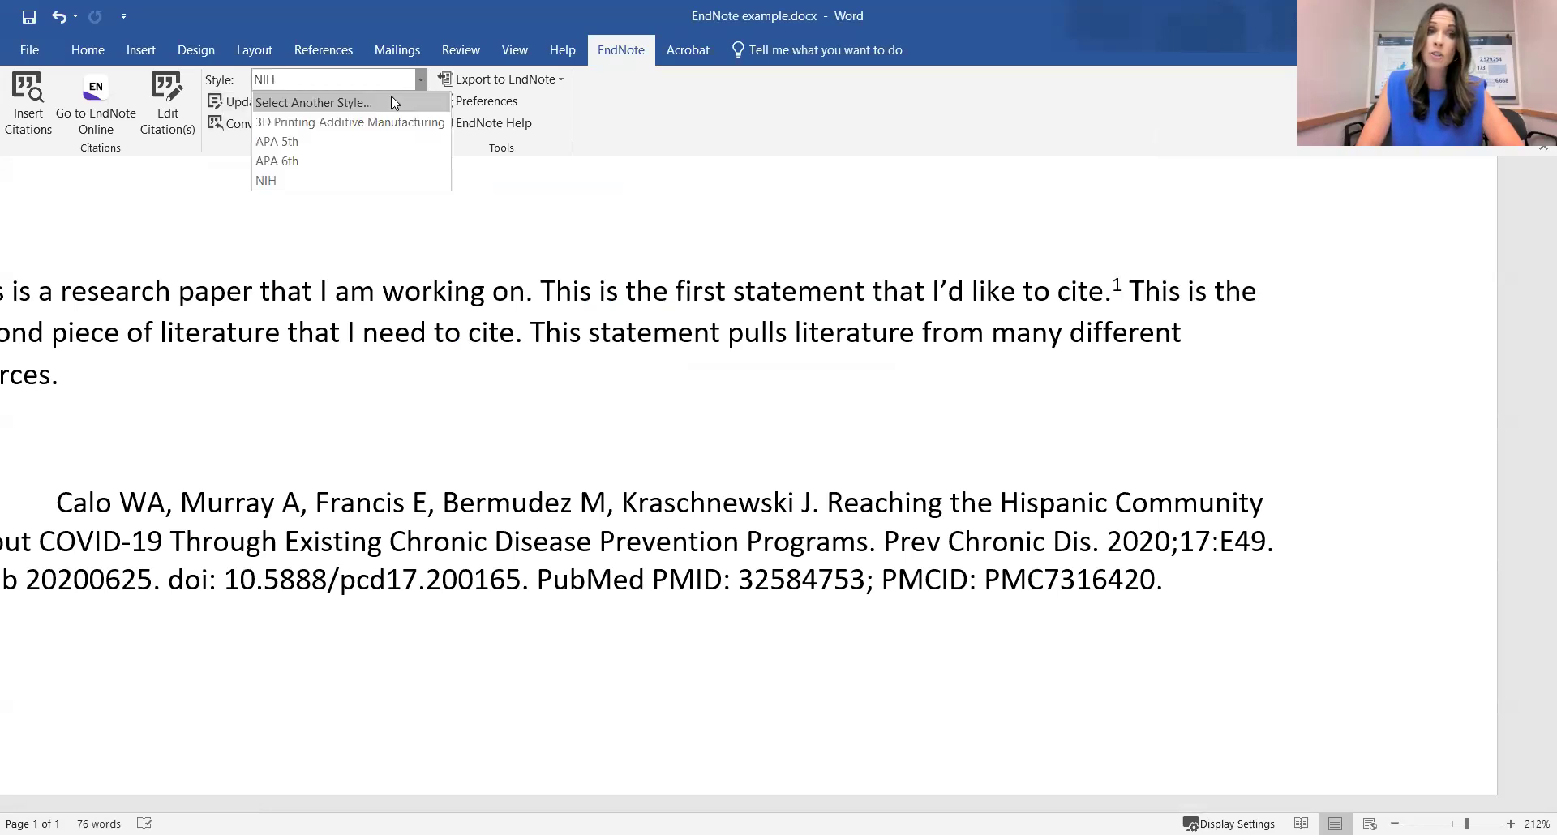
left_click(305, 104)
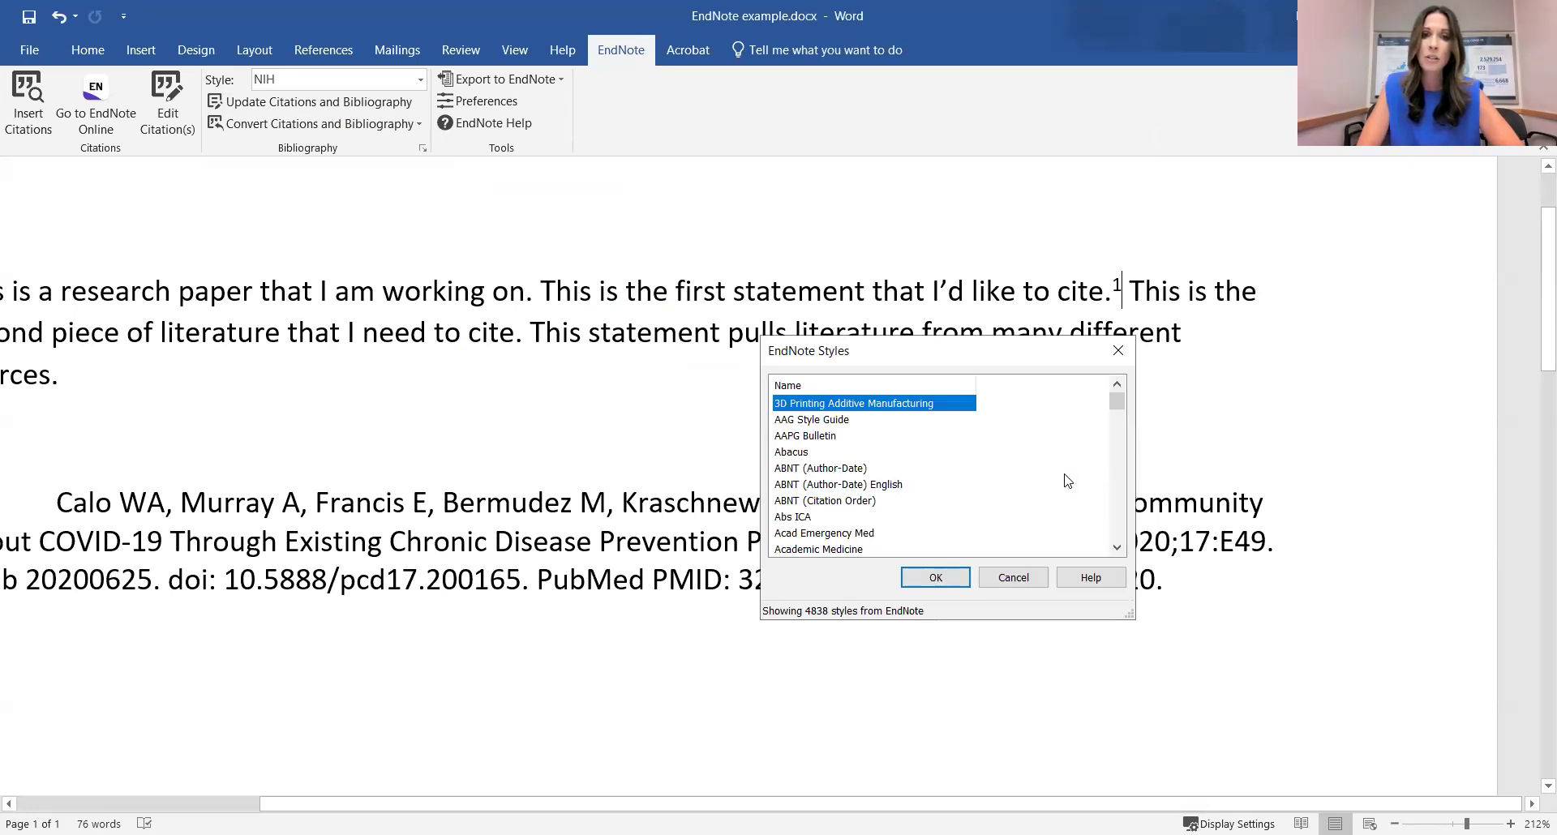
scroll(1065, 481, "down", 1)
left_click_drag(1117, 403, 1121, 432)
left_click(840, 470)
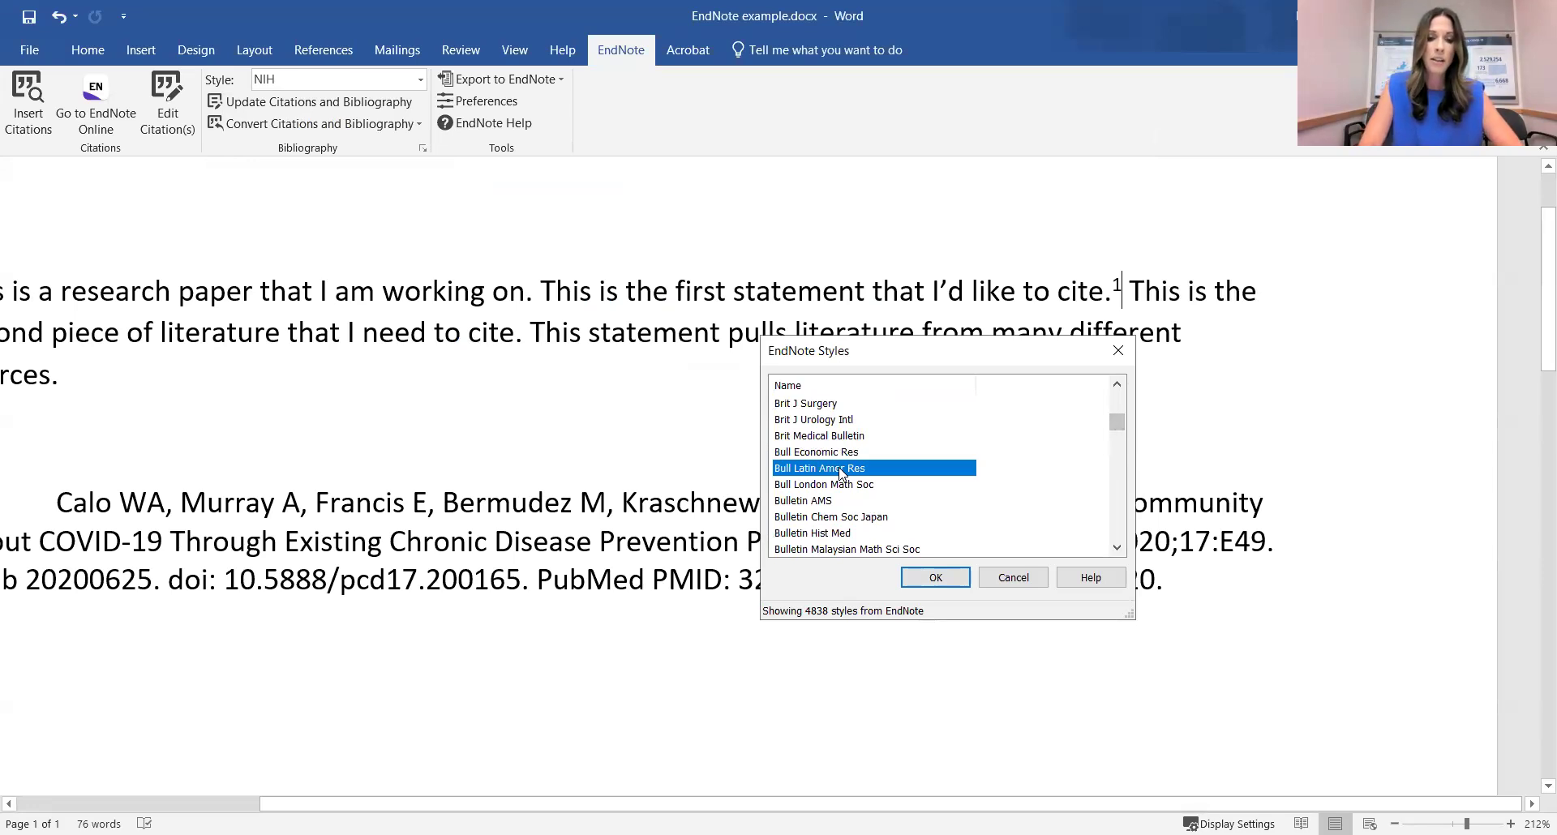
key("g")
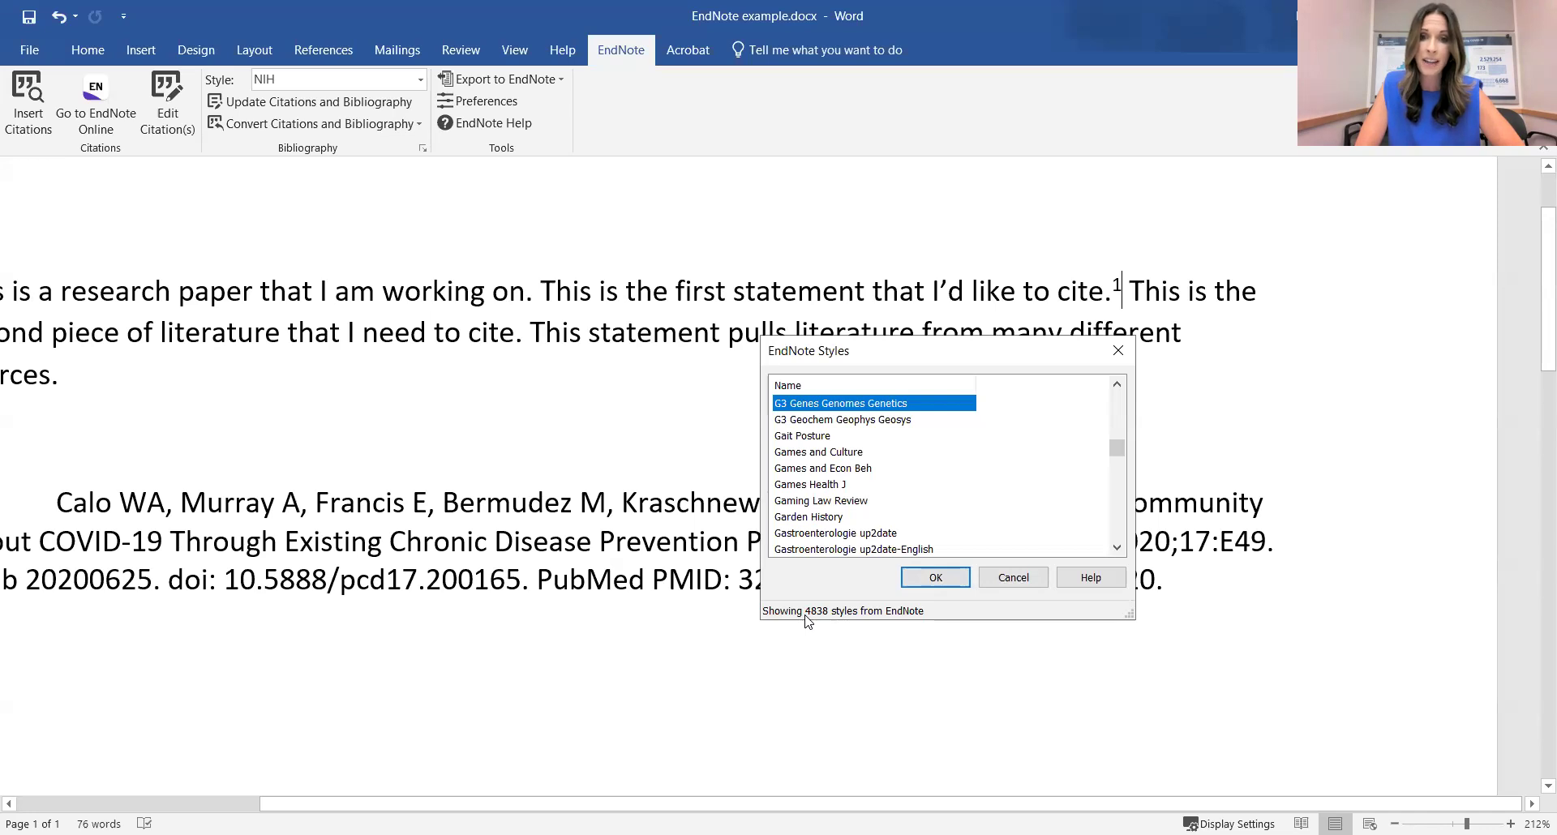
left_click(1016, 584)
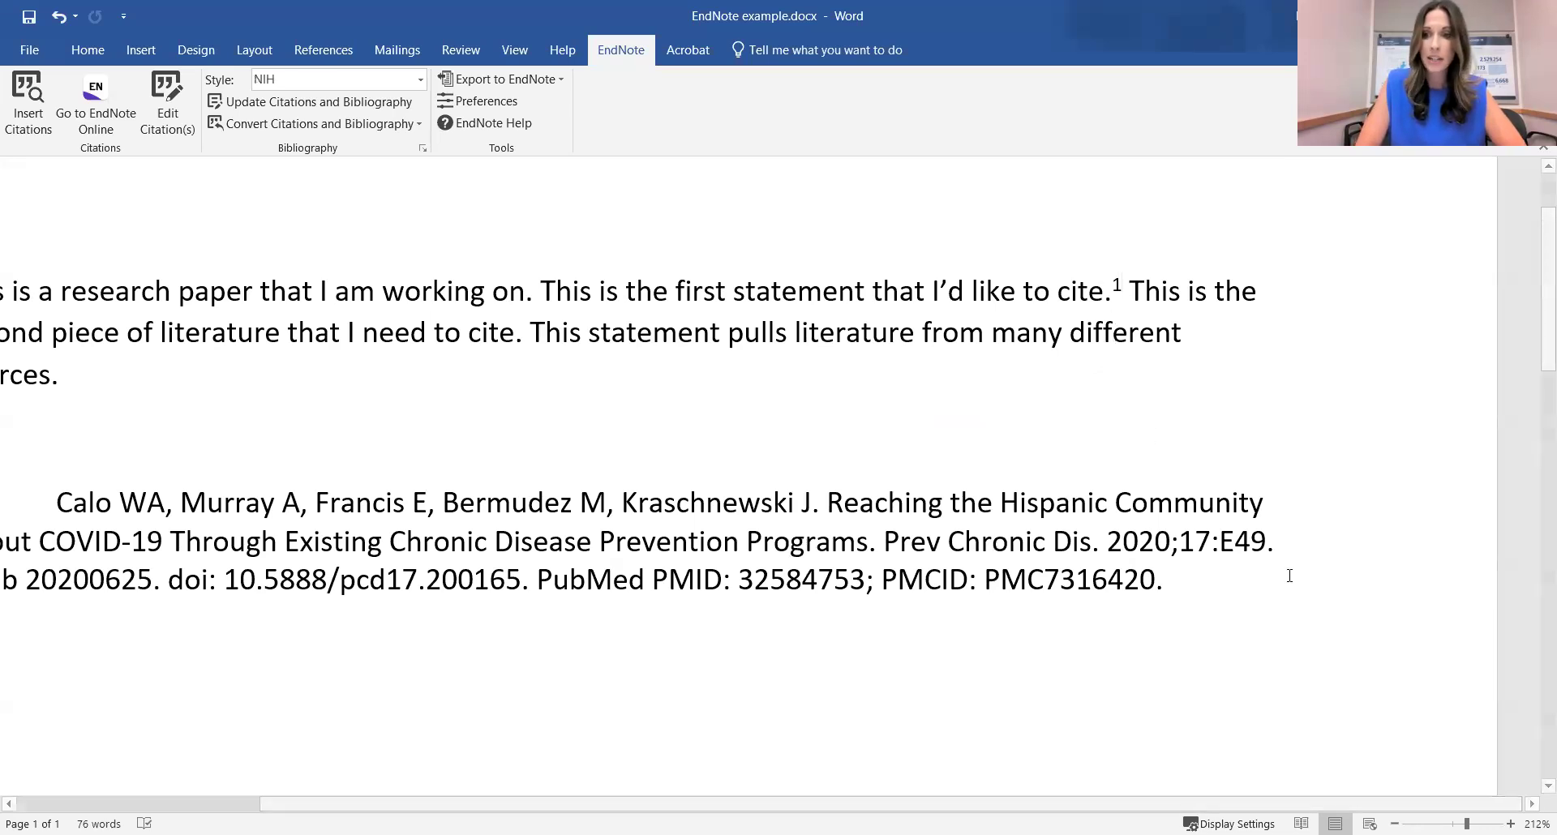
Cite the Francis 2017 Healthy Champions paper after the second statement as reference 2.
scroll(1164, 595, "down", 9)
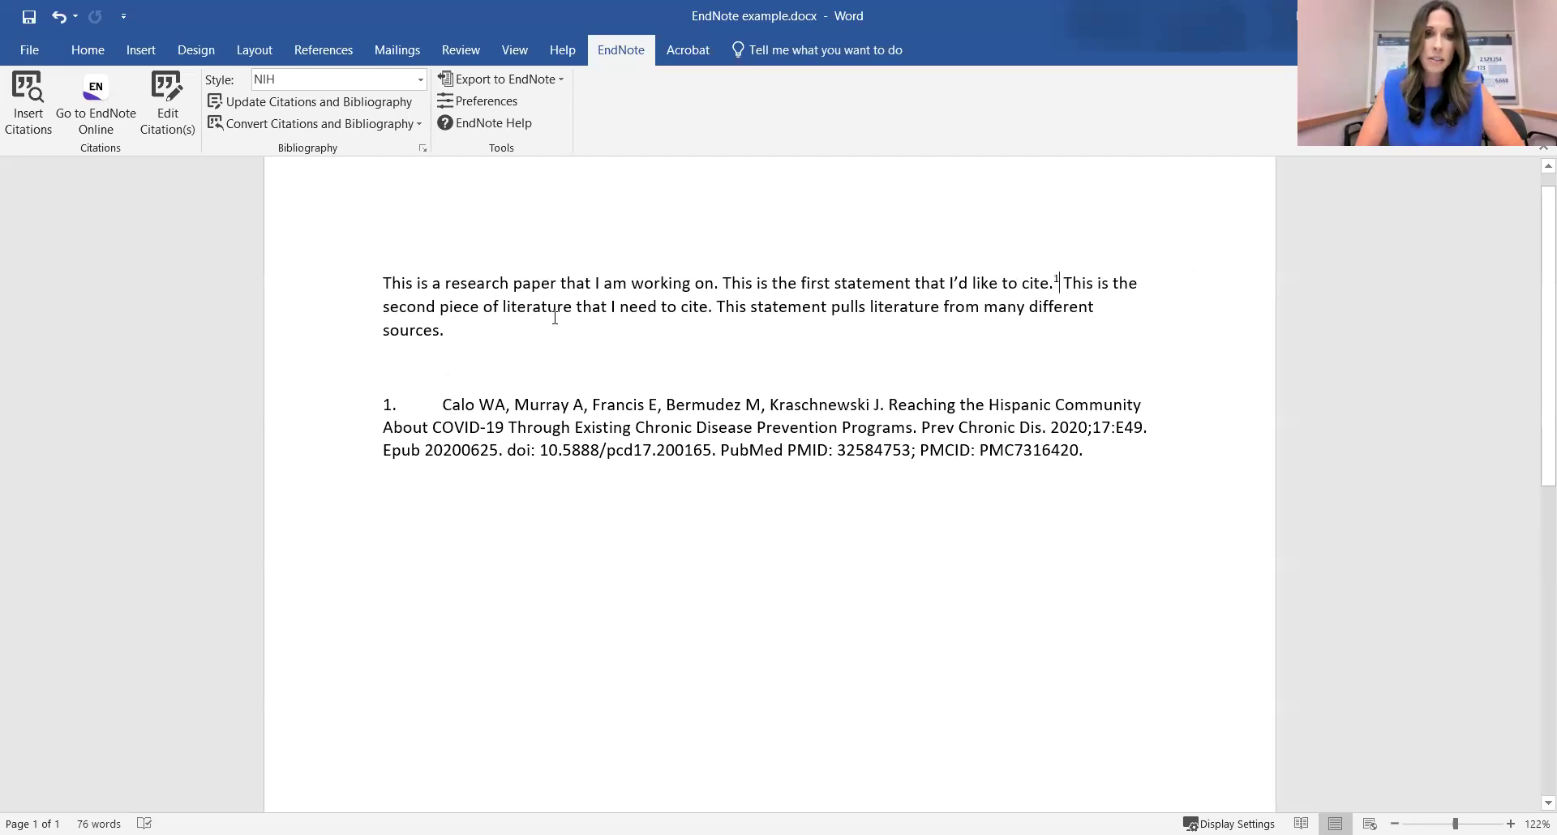
left_click(712, 306)
left_click(30, 102)
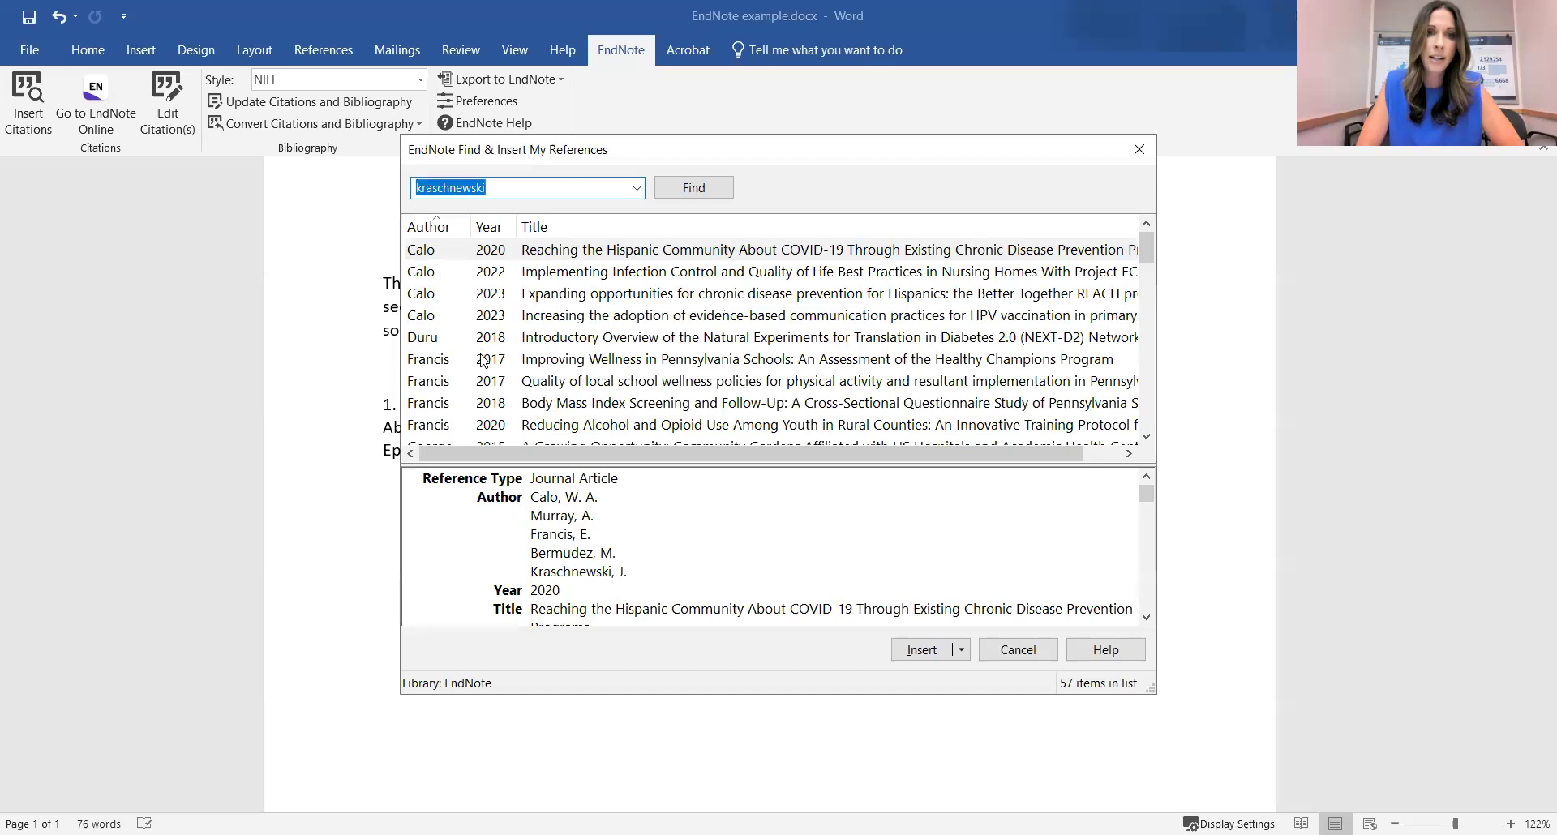
left_click(471, 362)
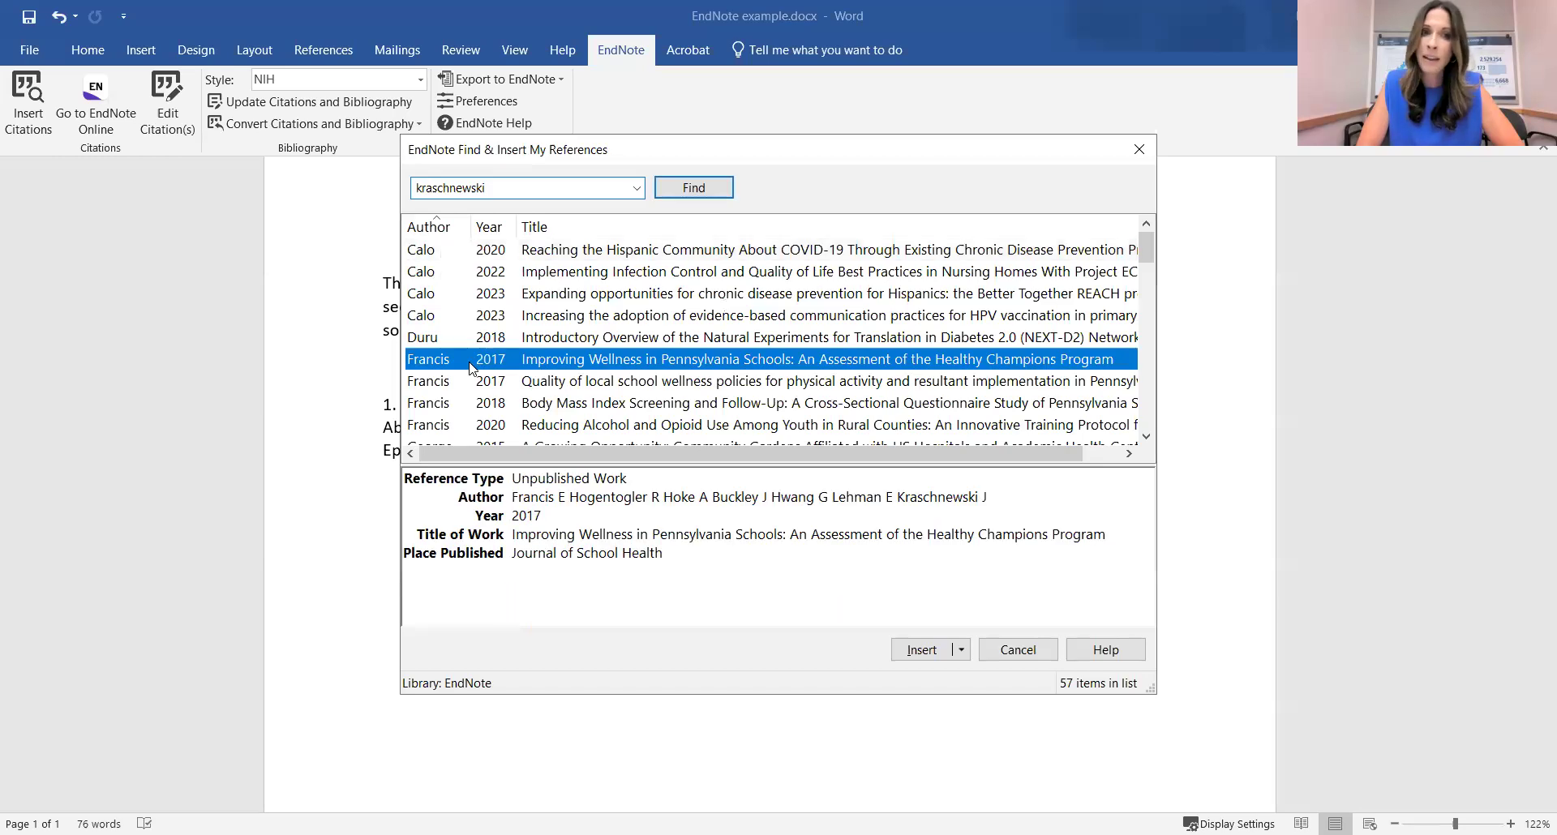
left_click(901, 655)
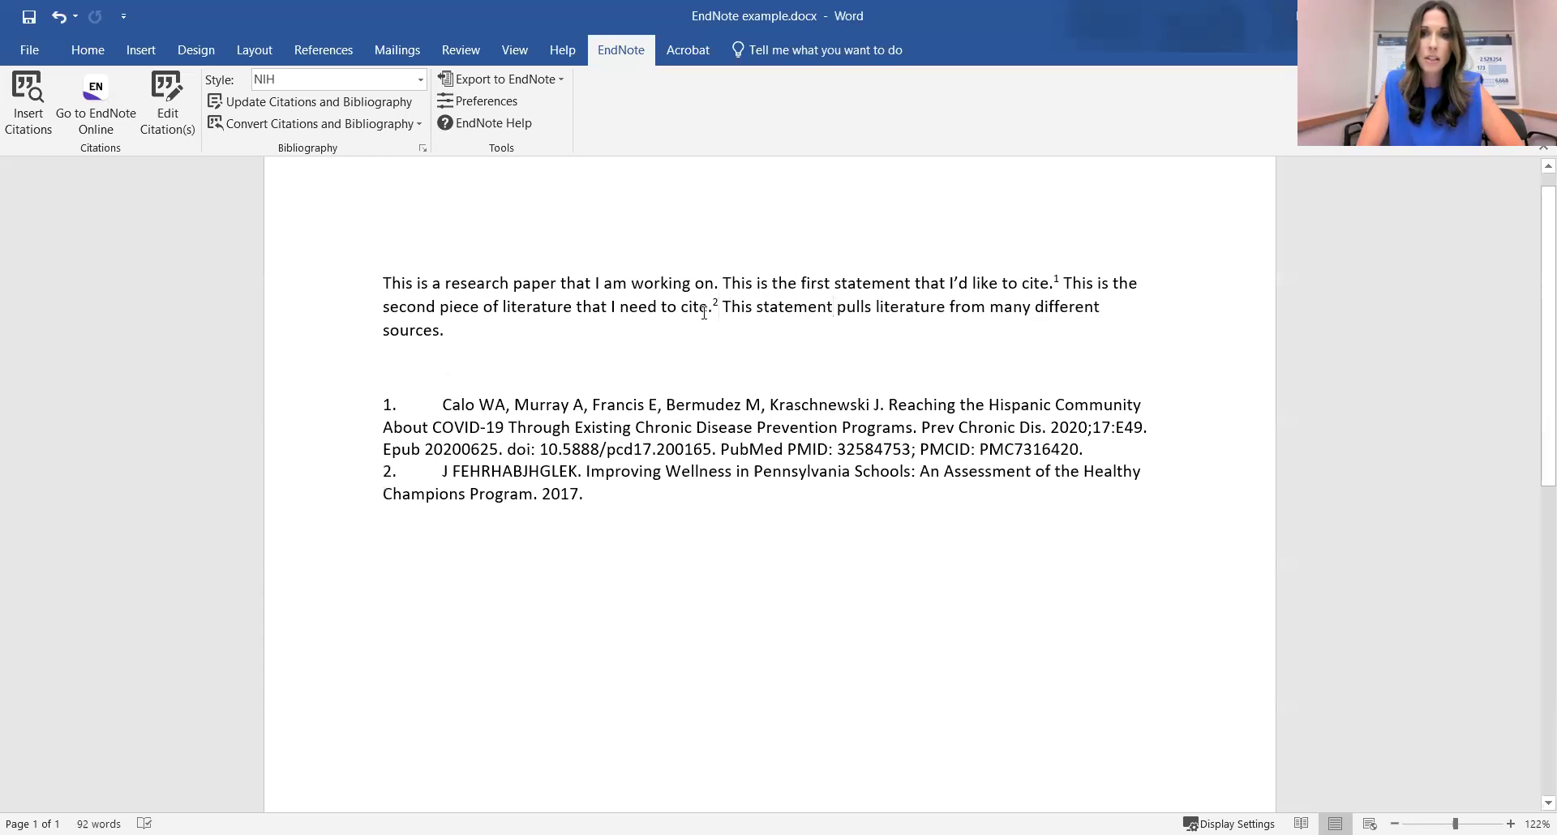
Insert eight Kraschnewski papers (2013 through 2021) together as citations 3-10 after 'sources.'.
left_click(502, 330)
left_click(36, 122)
scroll(765, 354, "down", 3)
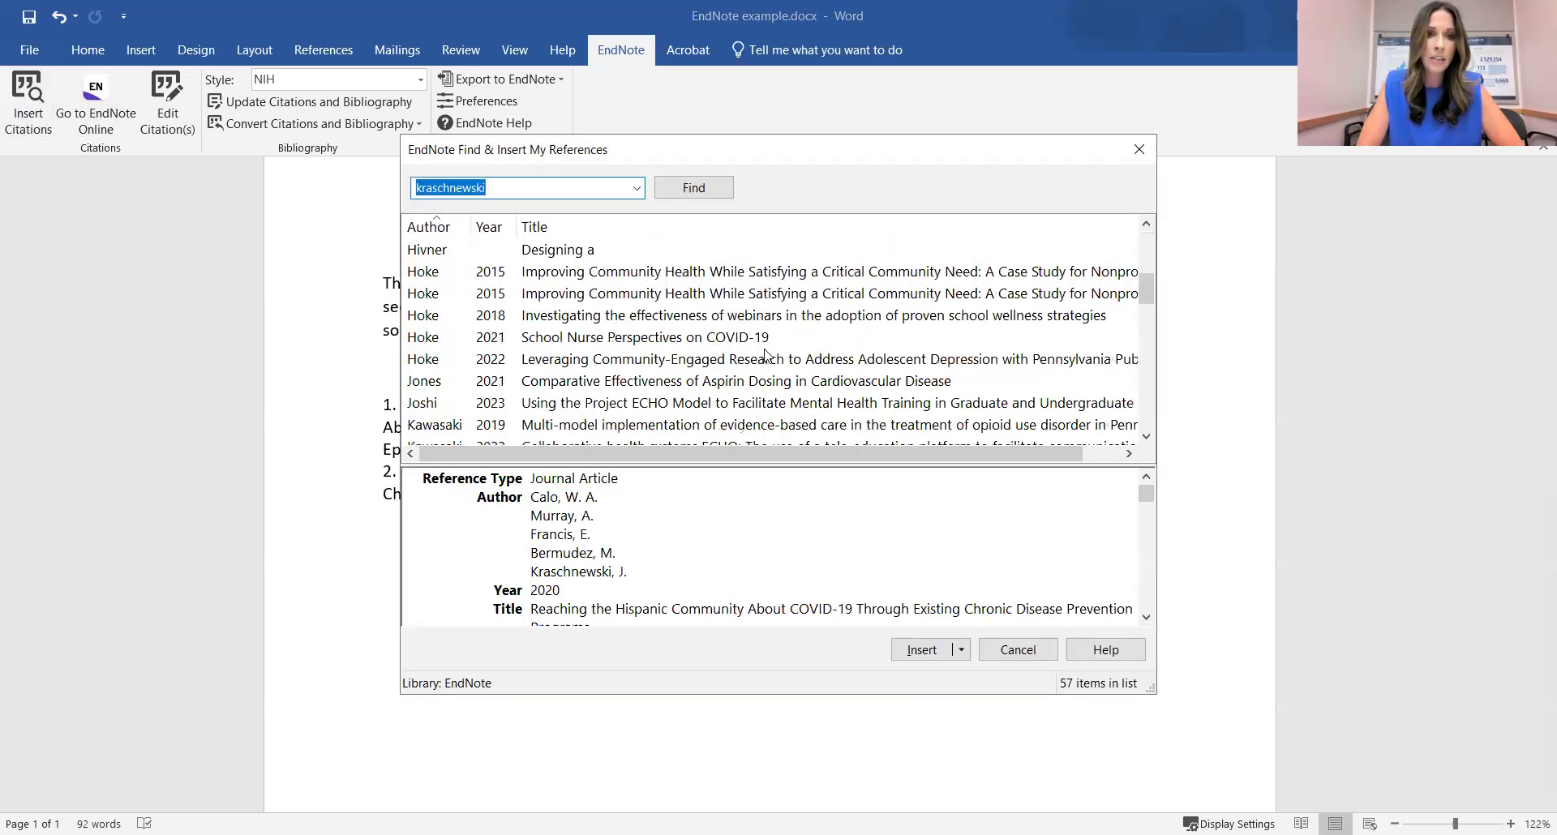
left_click(455, 364)
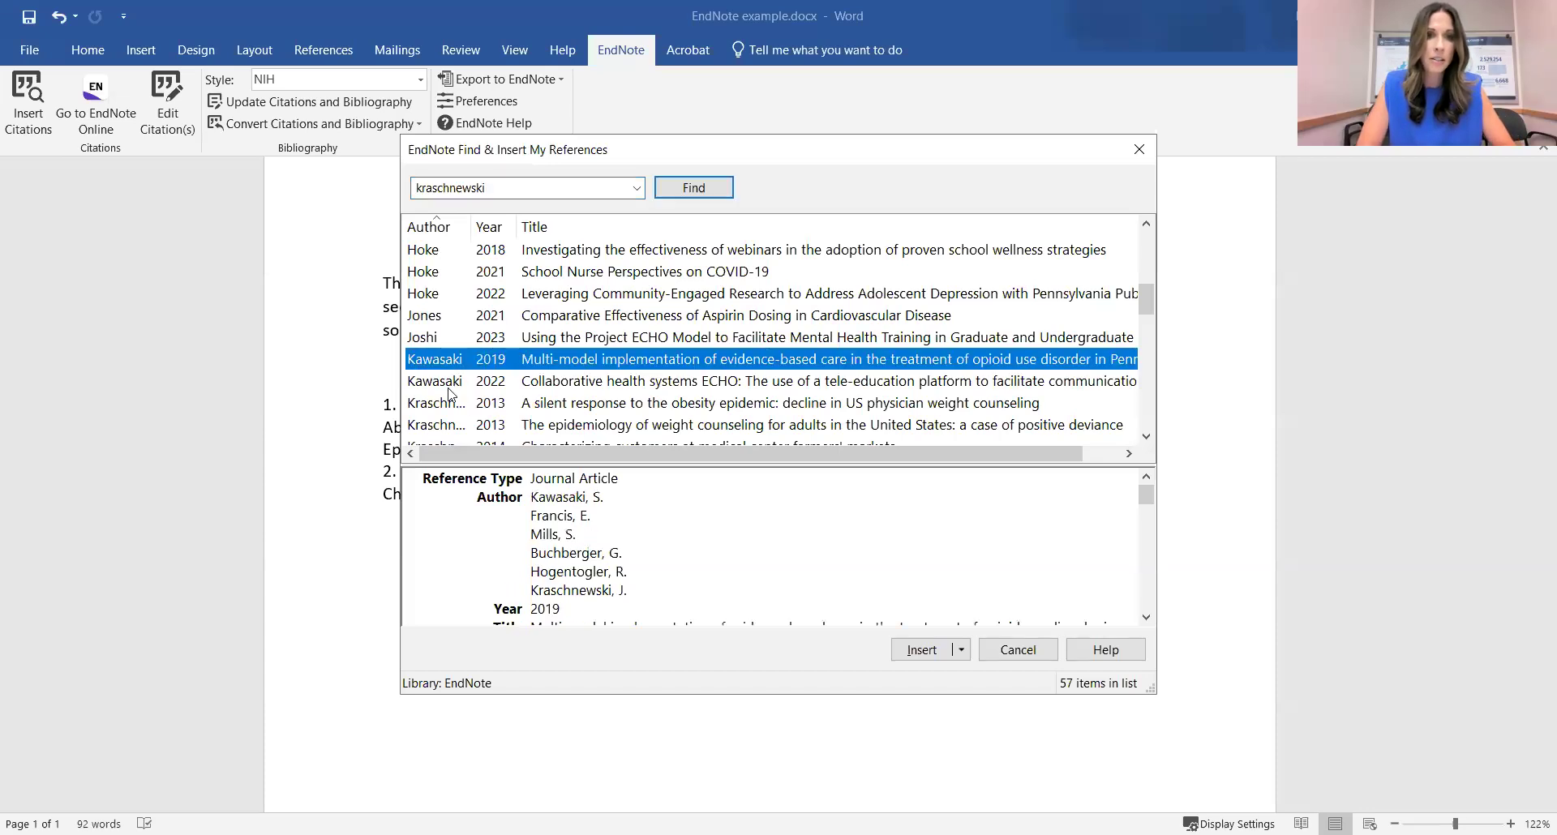
left_click(442, 405)
left_click(446, 425, "shift")
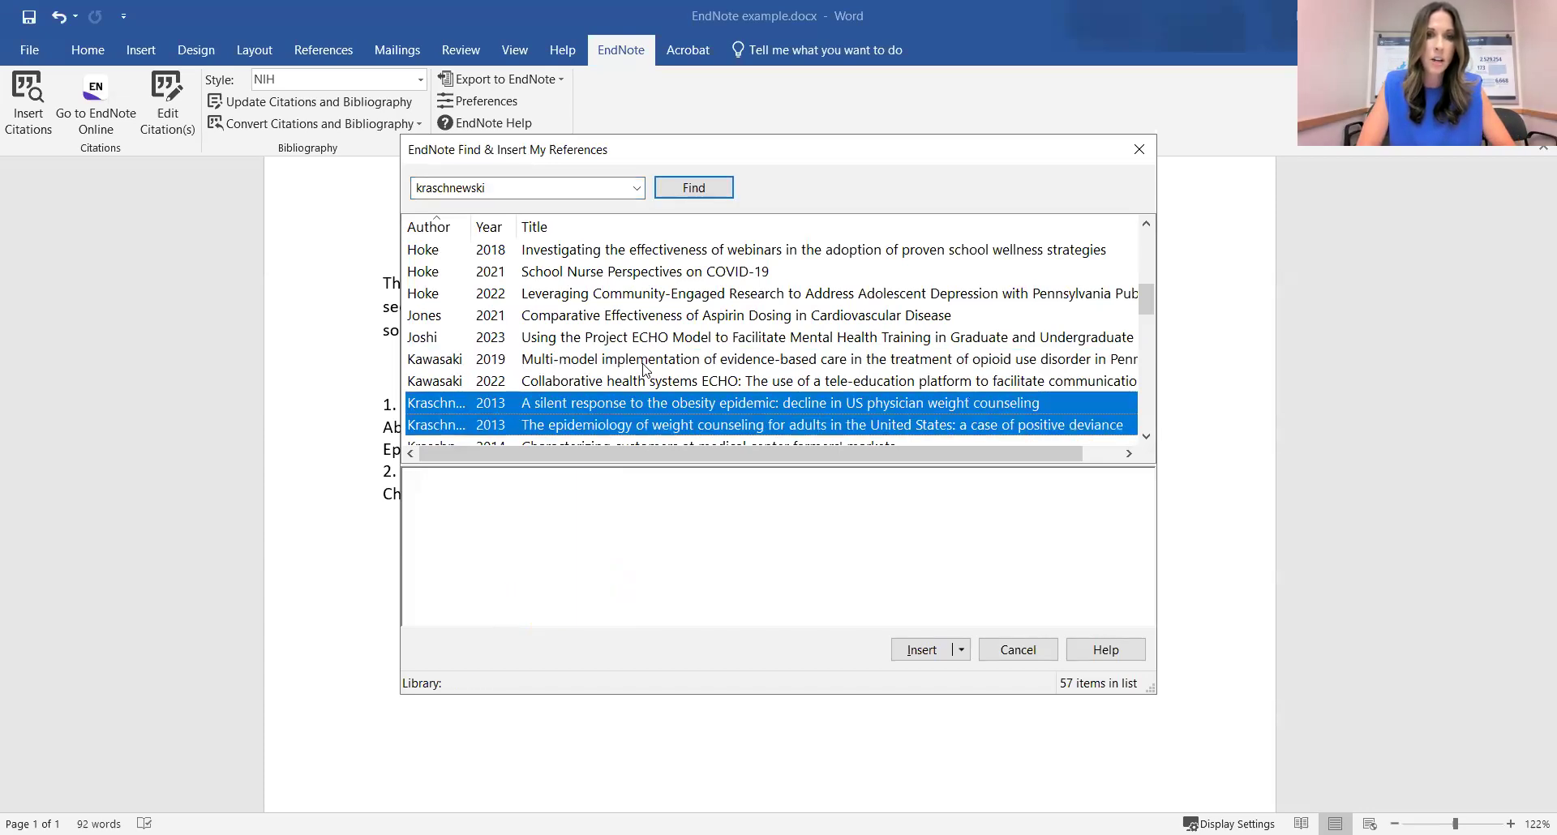
scroll(645, 369, "down", 2)
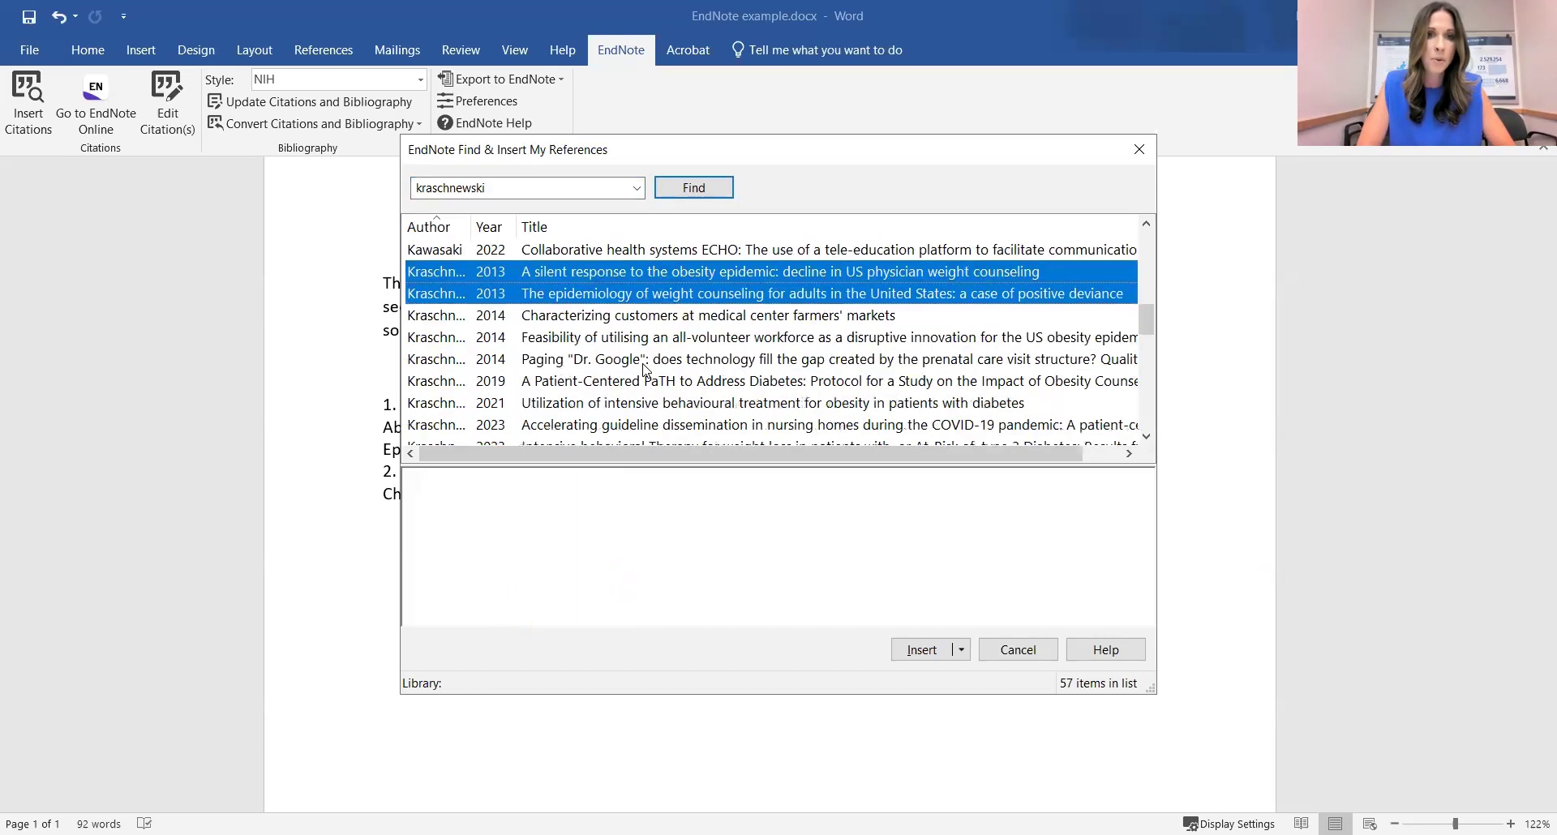
left_click(446, 316, "shift")
left_click(446, 338, "shift")
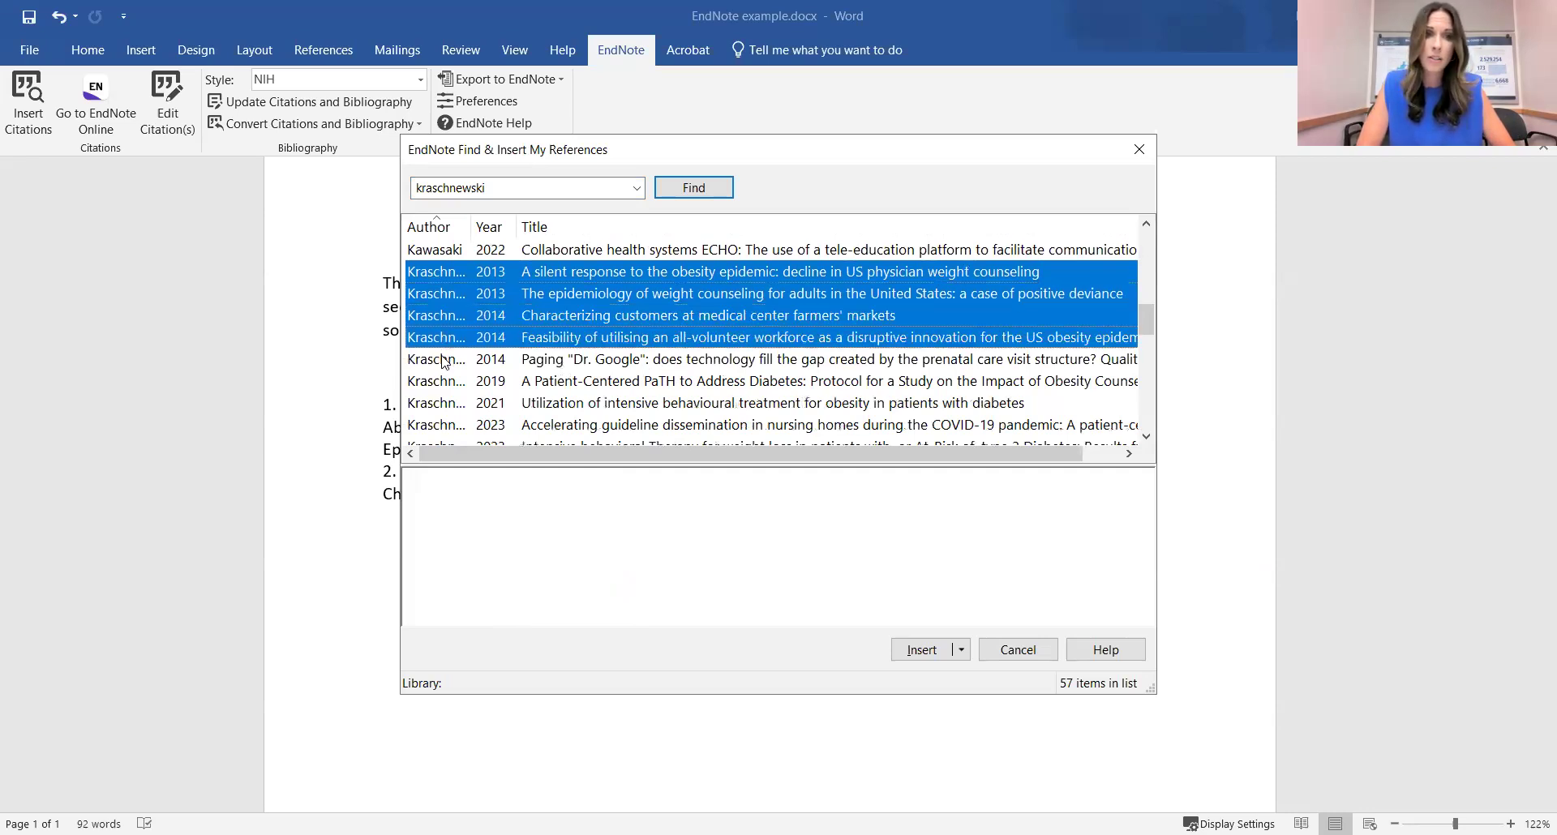
left_click(446, 360, "shift")
left_click(445, 384, "shift")
left_click(447, 403, "shift")
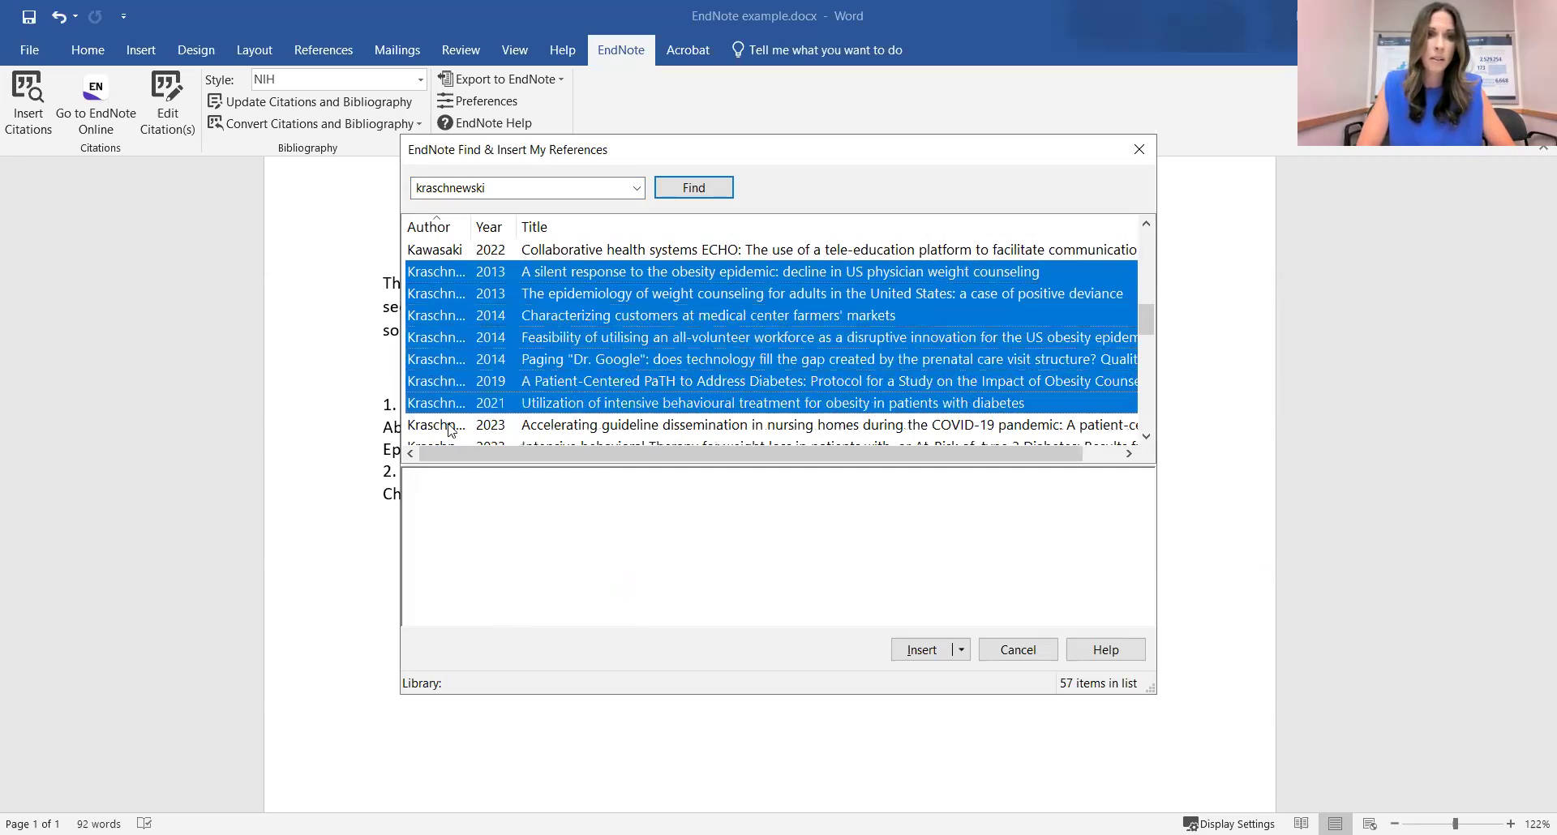
double_click(449, 429)
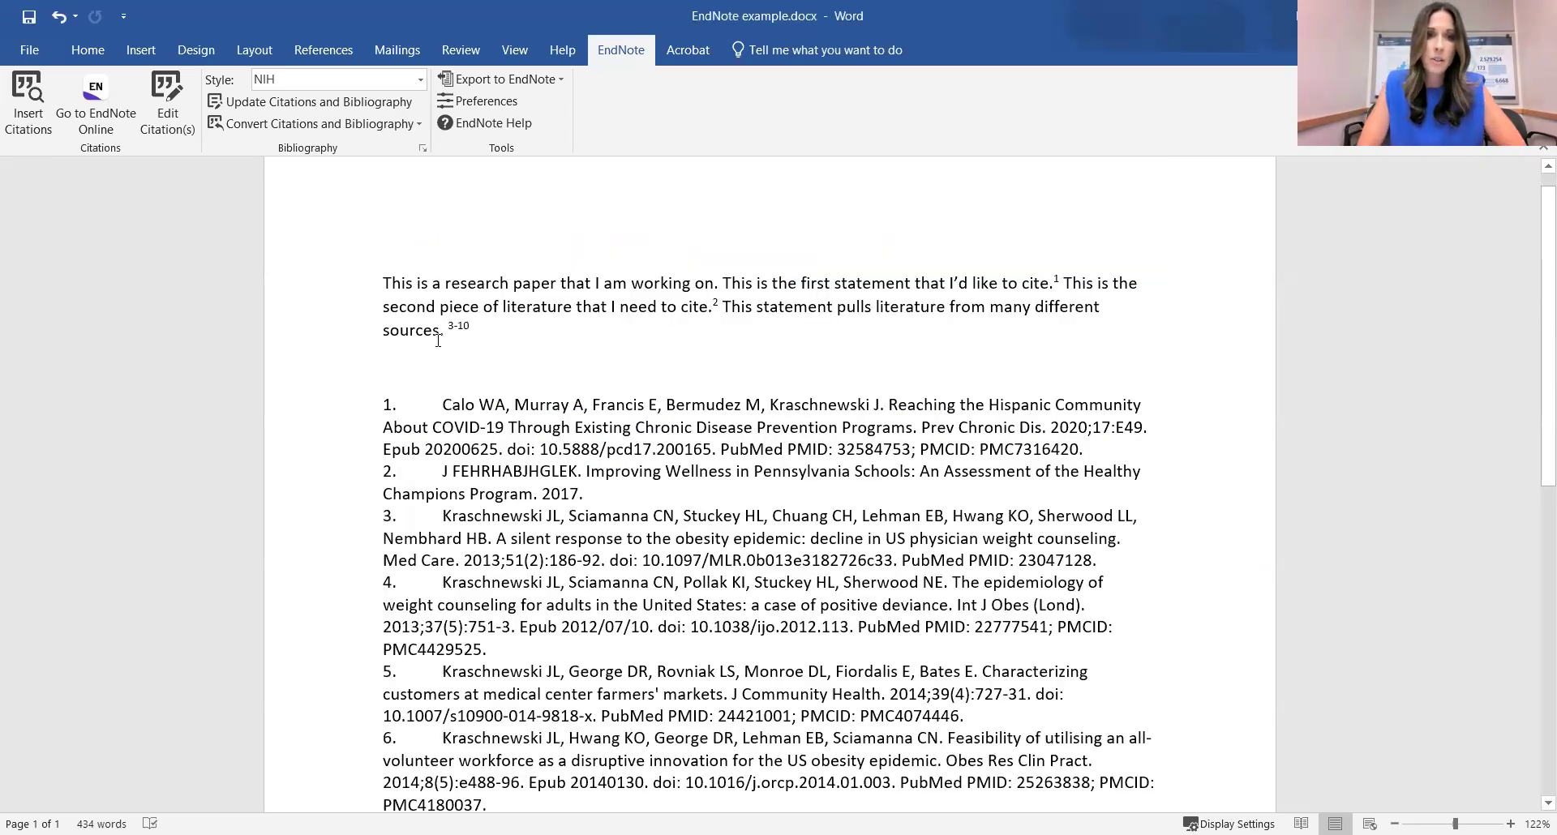
Inspect the new 3-10 citation and scroll through the ten-entry bibliography.
double_click(448, 324)
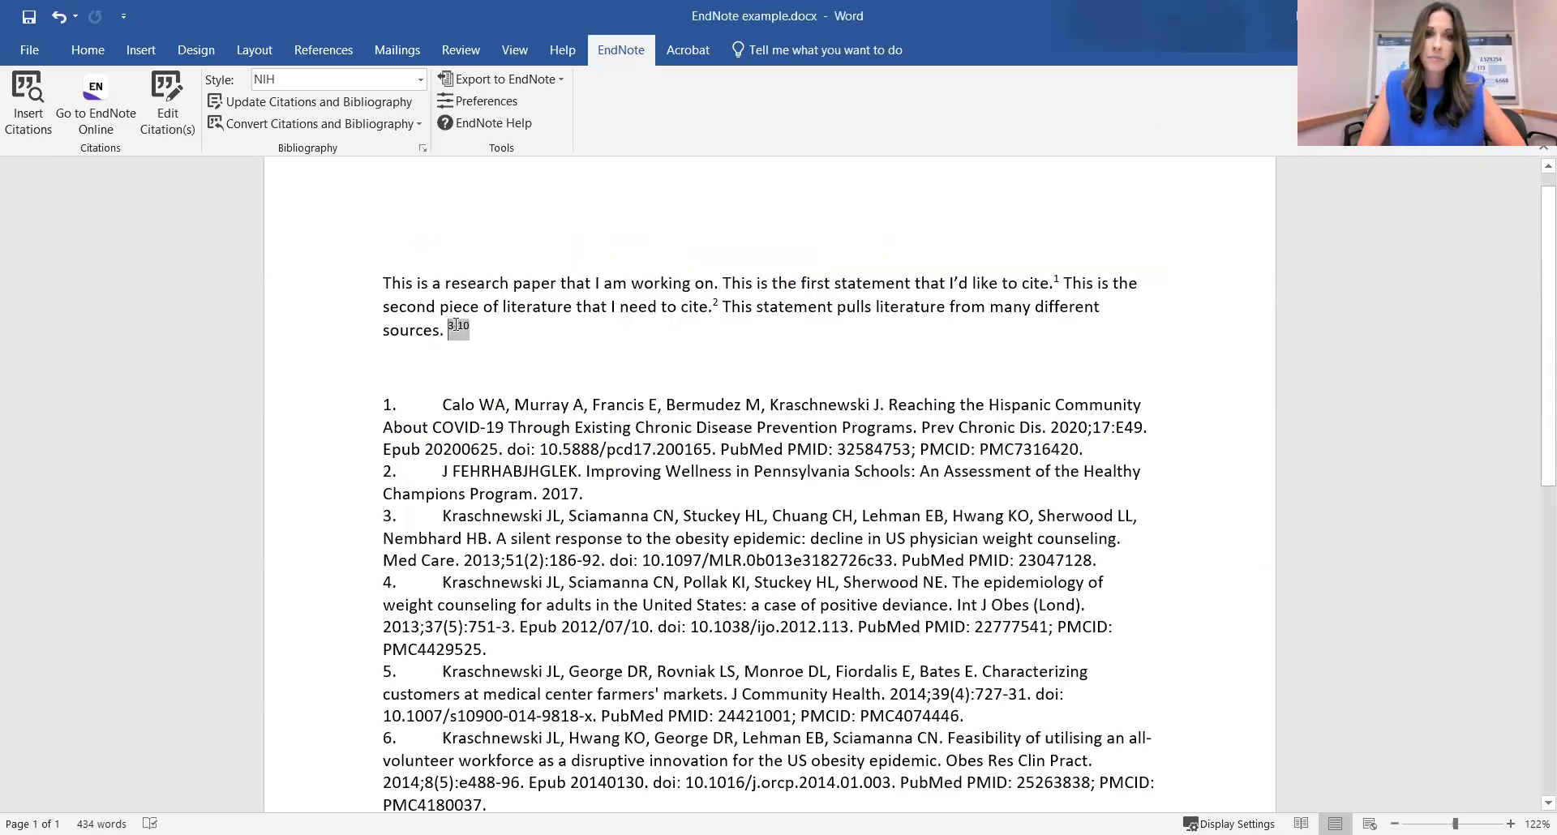
left_click(559, 367)
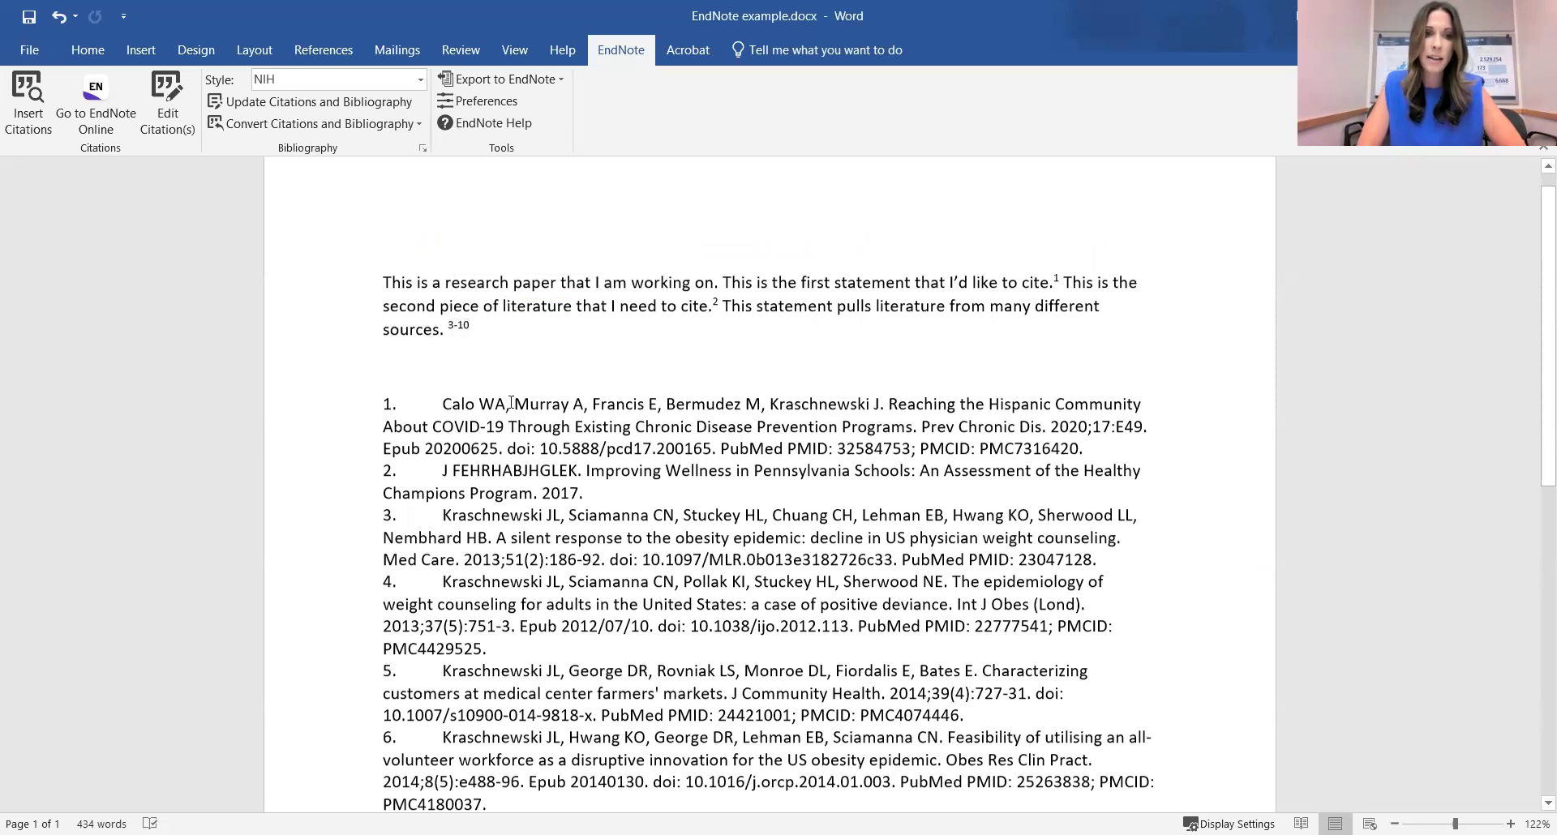
scroll(511, 403, "down", 5)
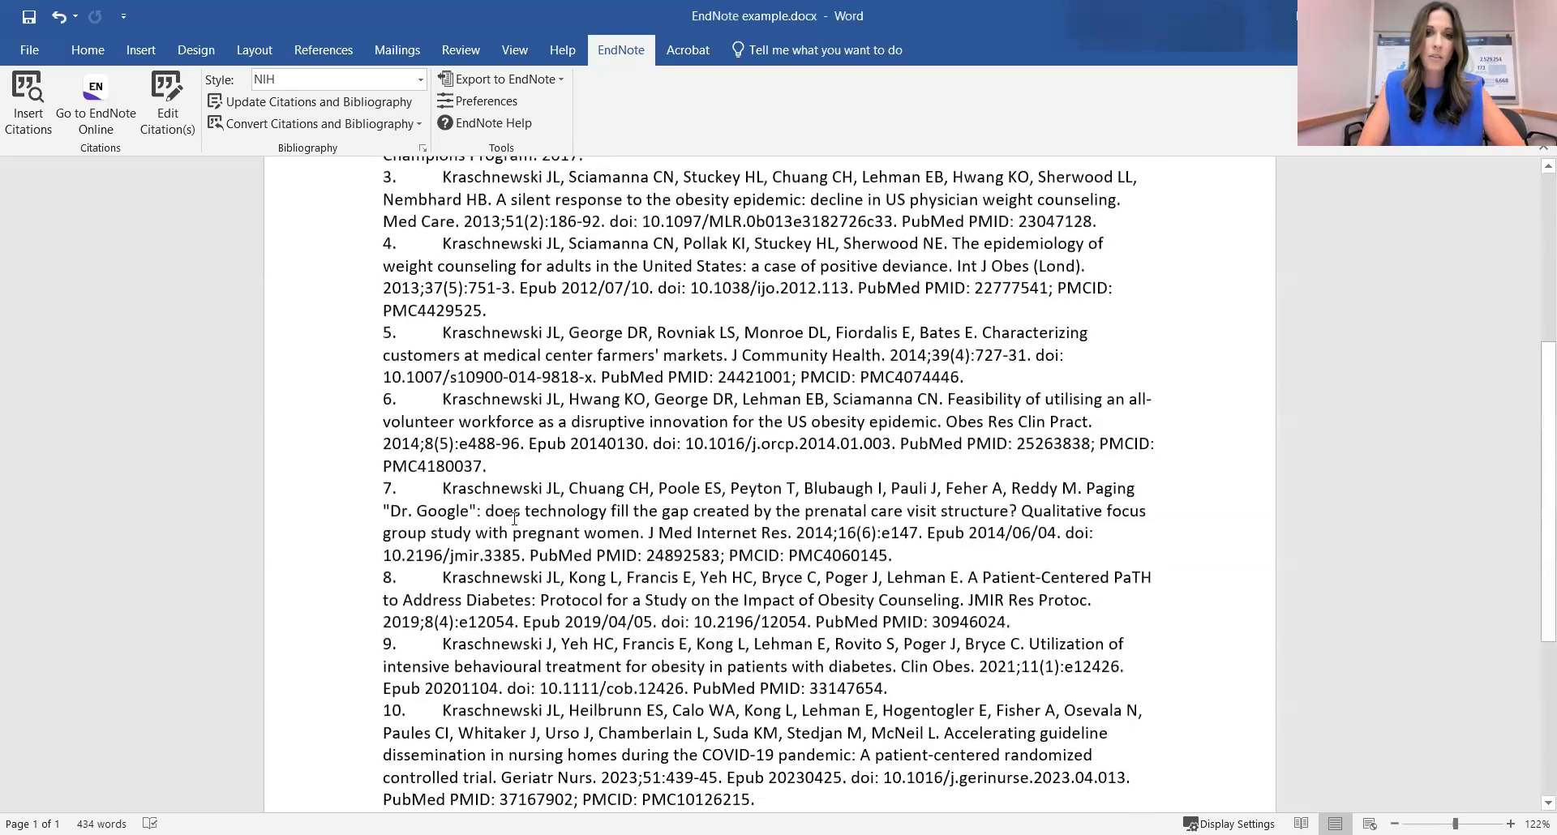
scroll(514, 519, "down", 3)
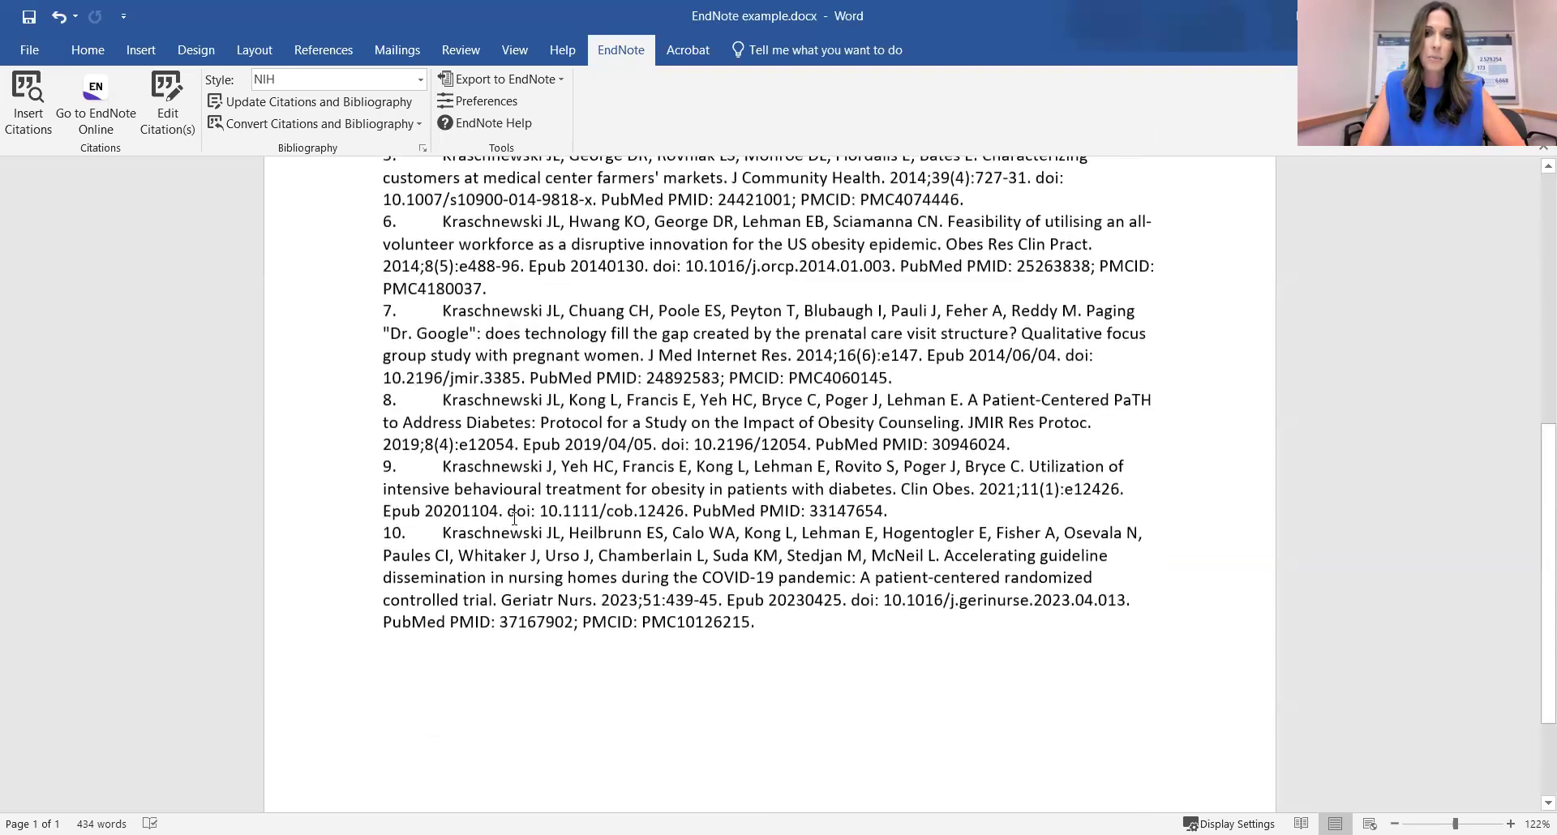
scroll(514, 519, "up", 8)
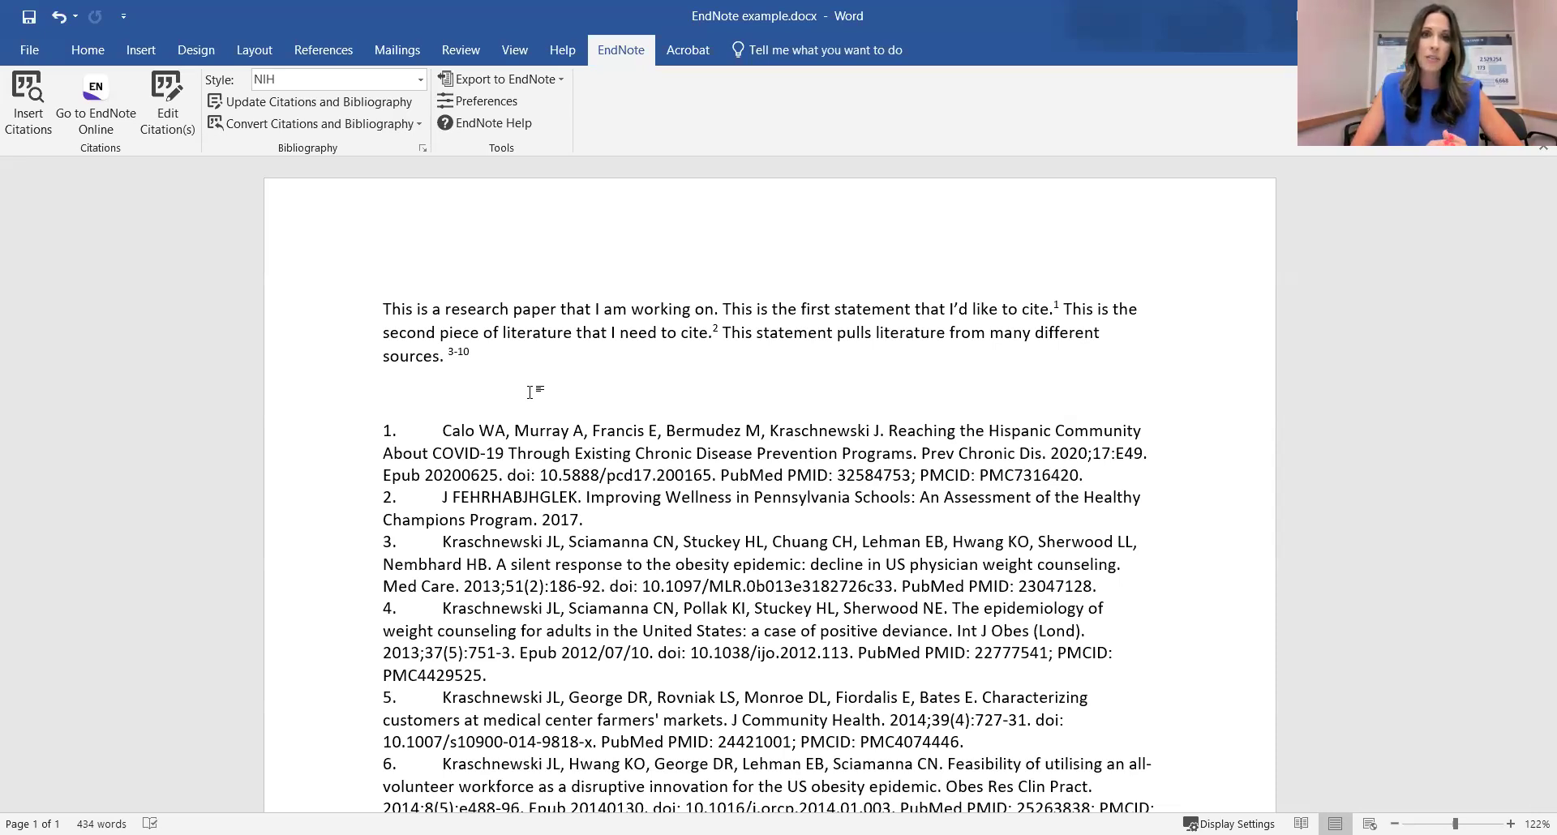
Move the second statement after the 3-10 citation and update citations, renumbering to 2-9 and 10.
left_click_drag(718, 332, 1069, 311)
key("ctrl+c")
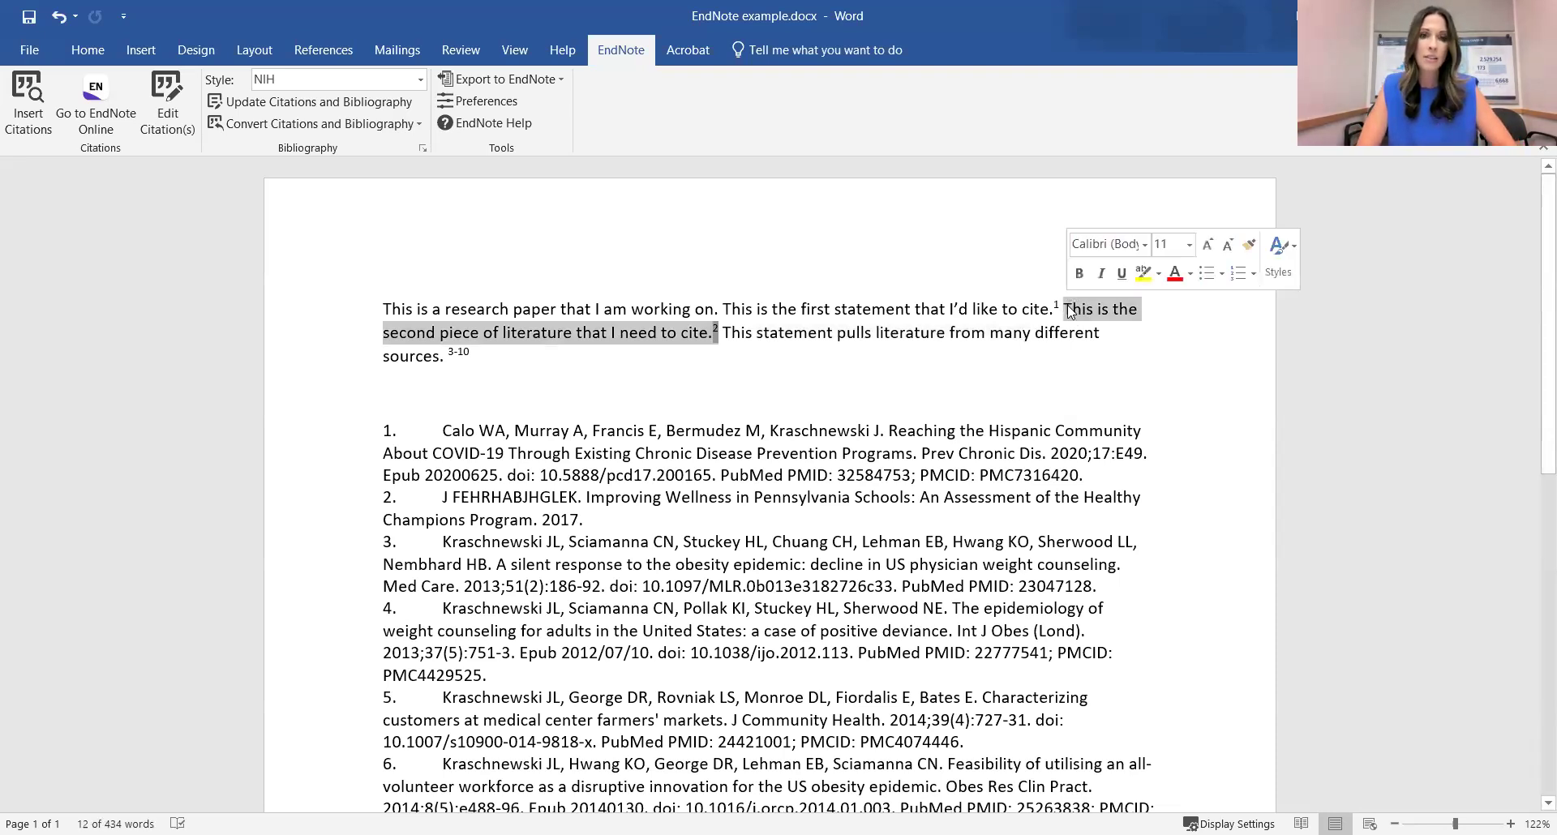
key("Delete")
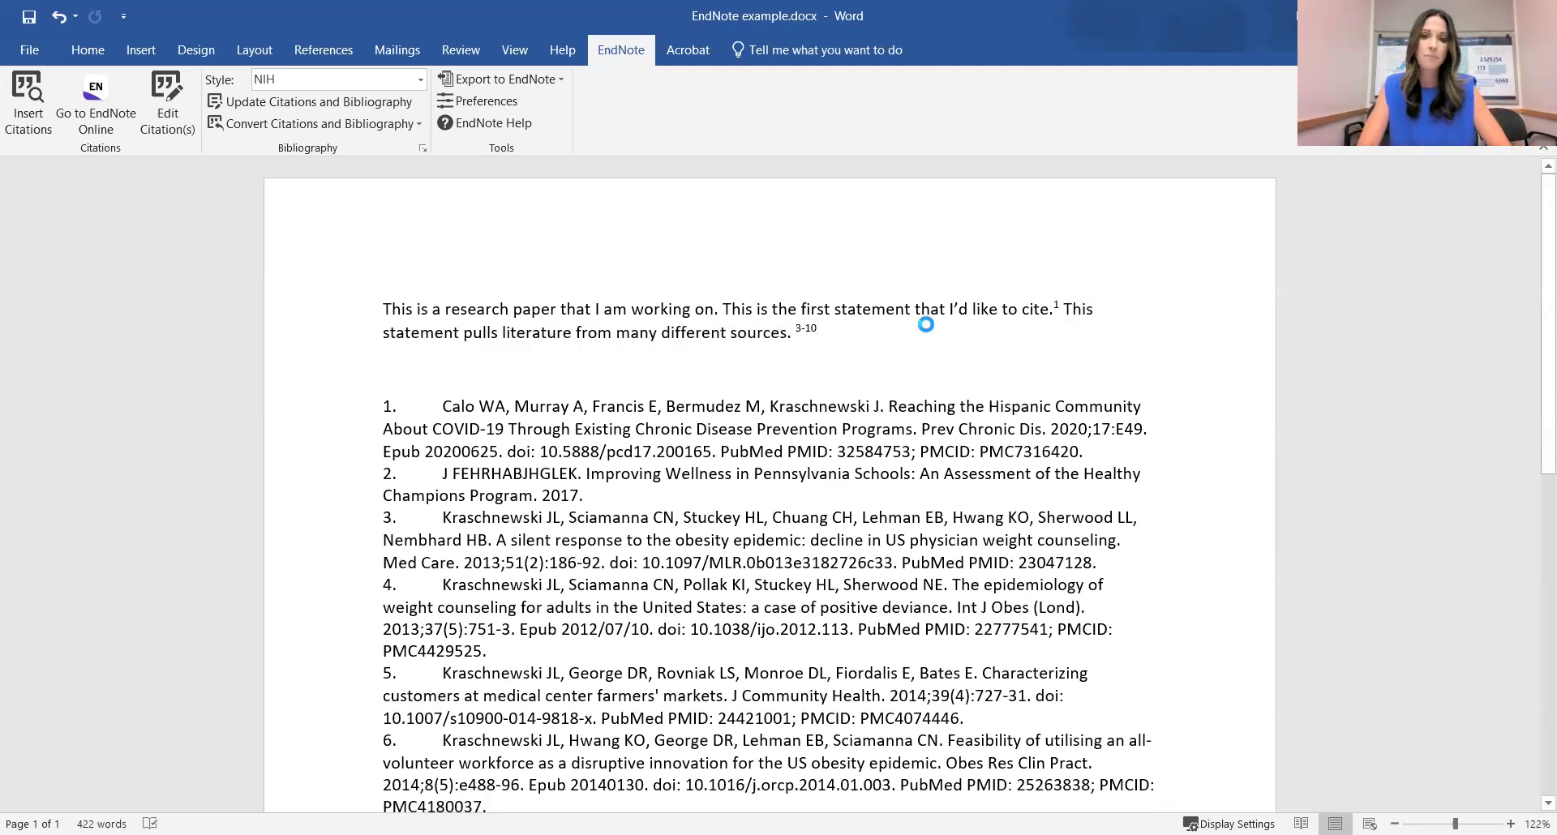
key("ctrl+v")
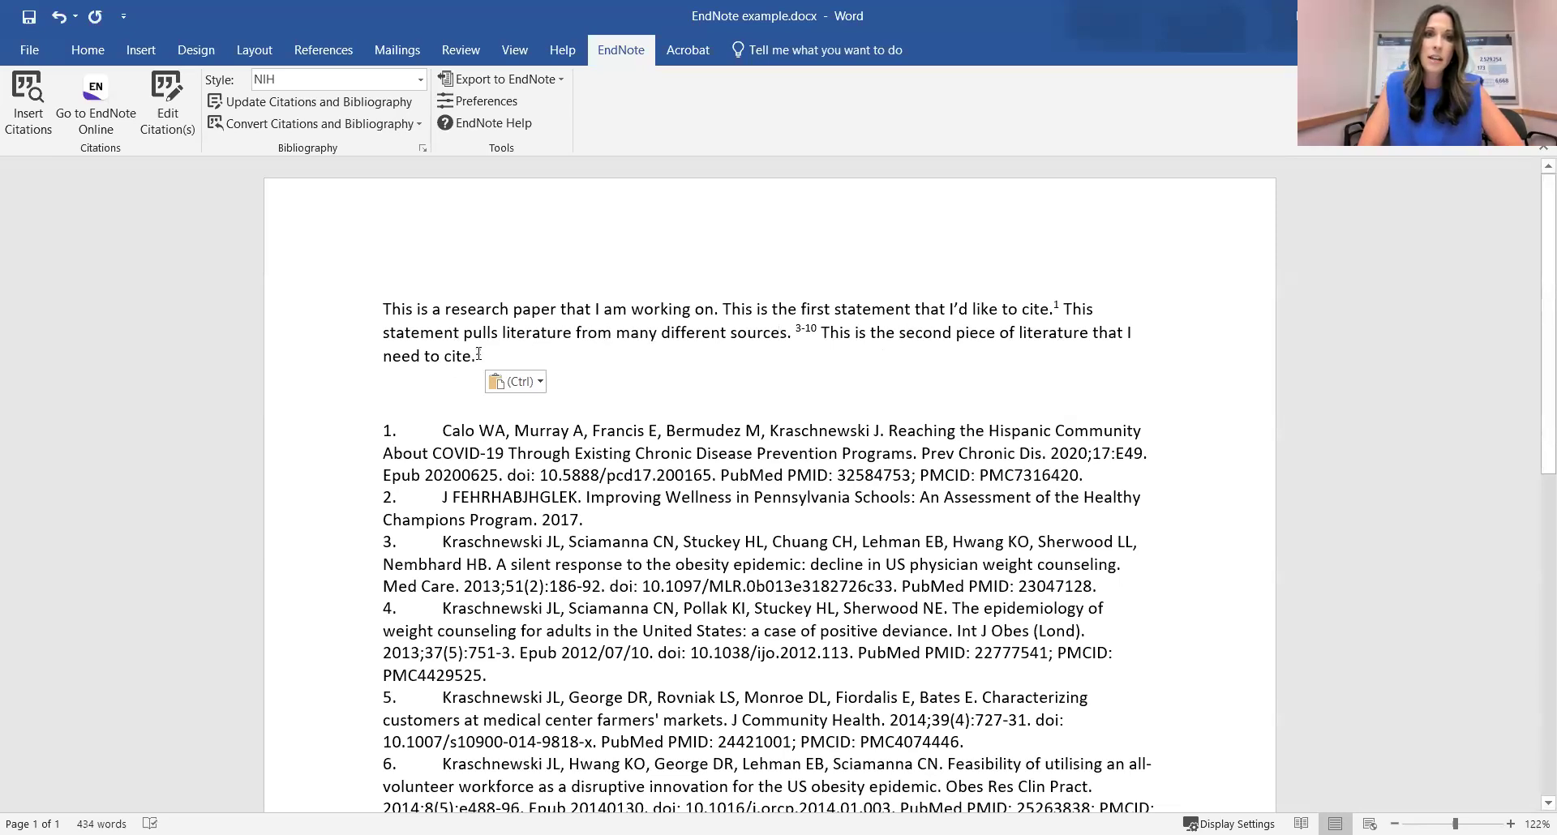
left_click(329, 102)
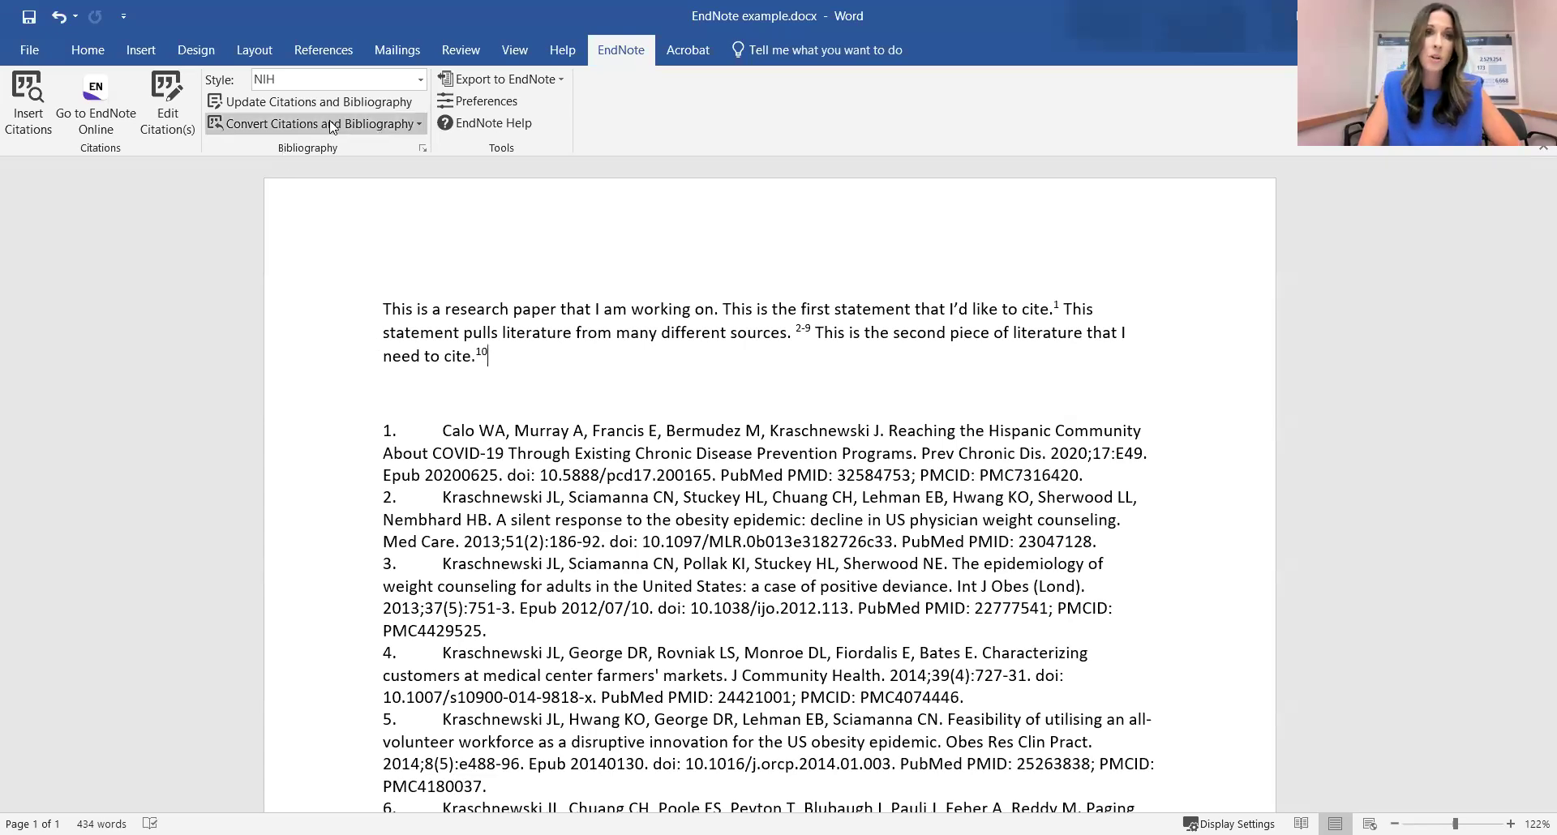
Hand-edit reference 1's co-author initial from 'Murray A' to 'Murray F' in the bibliography.
left_click(417, 125)
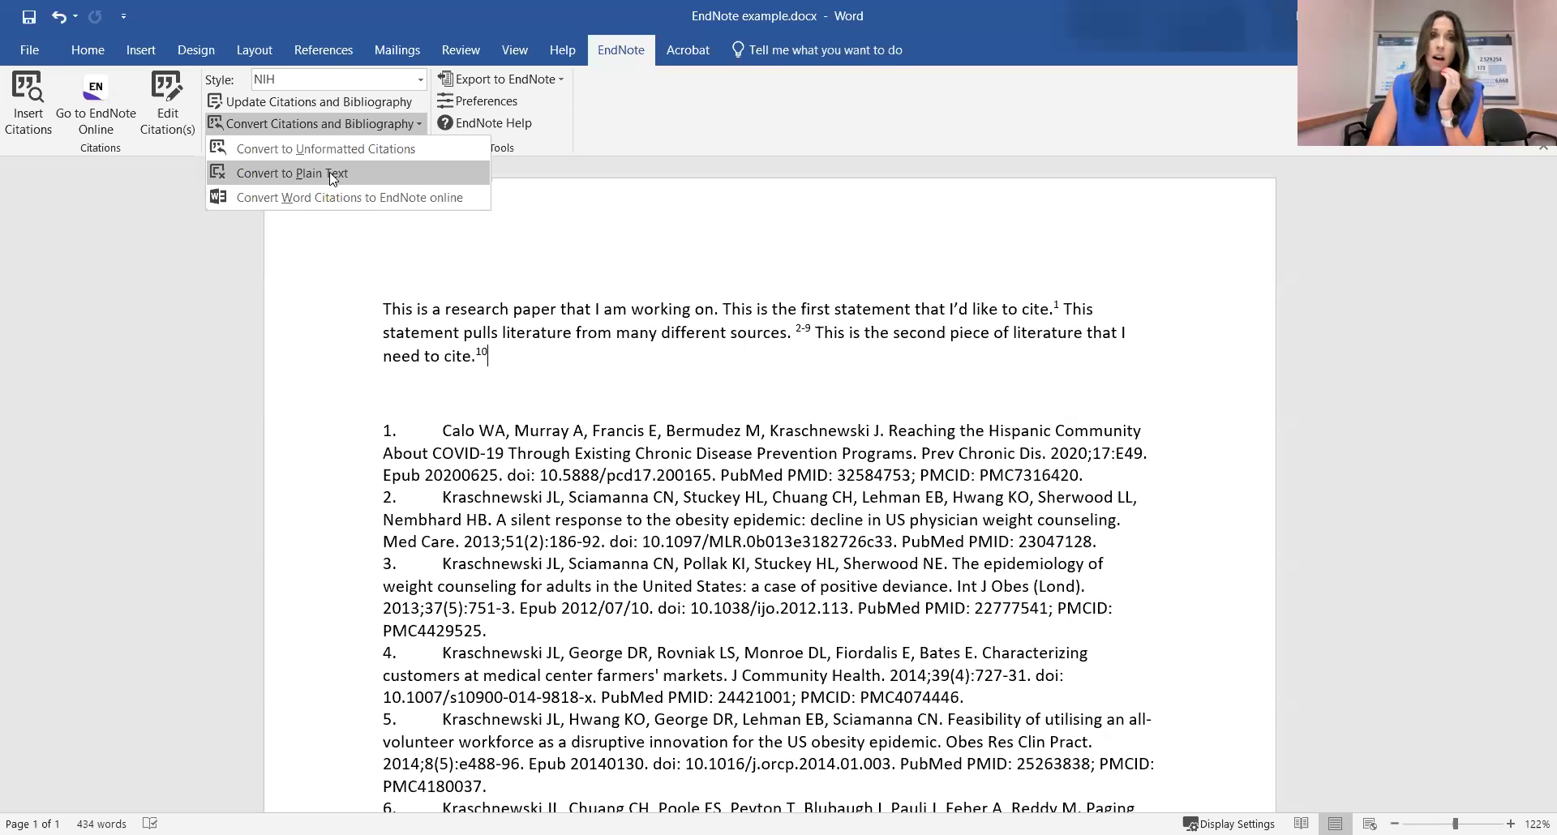
left_click(569, 273)
left_click_drag(530, 430, 564, 430)
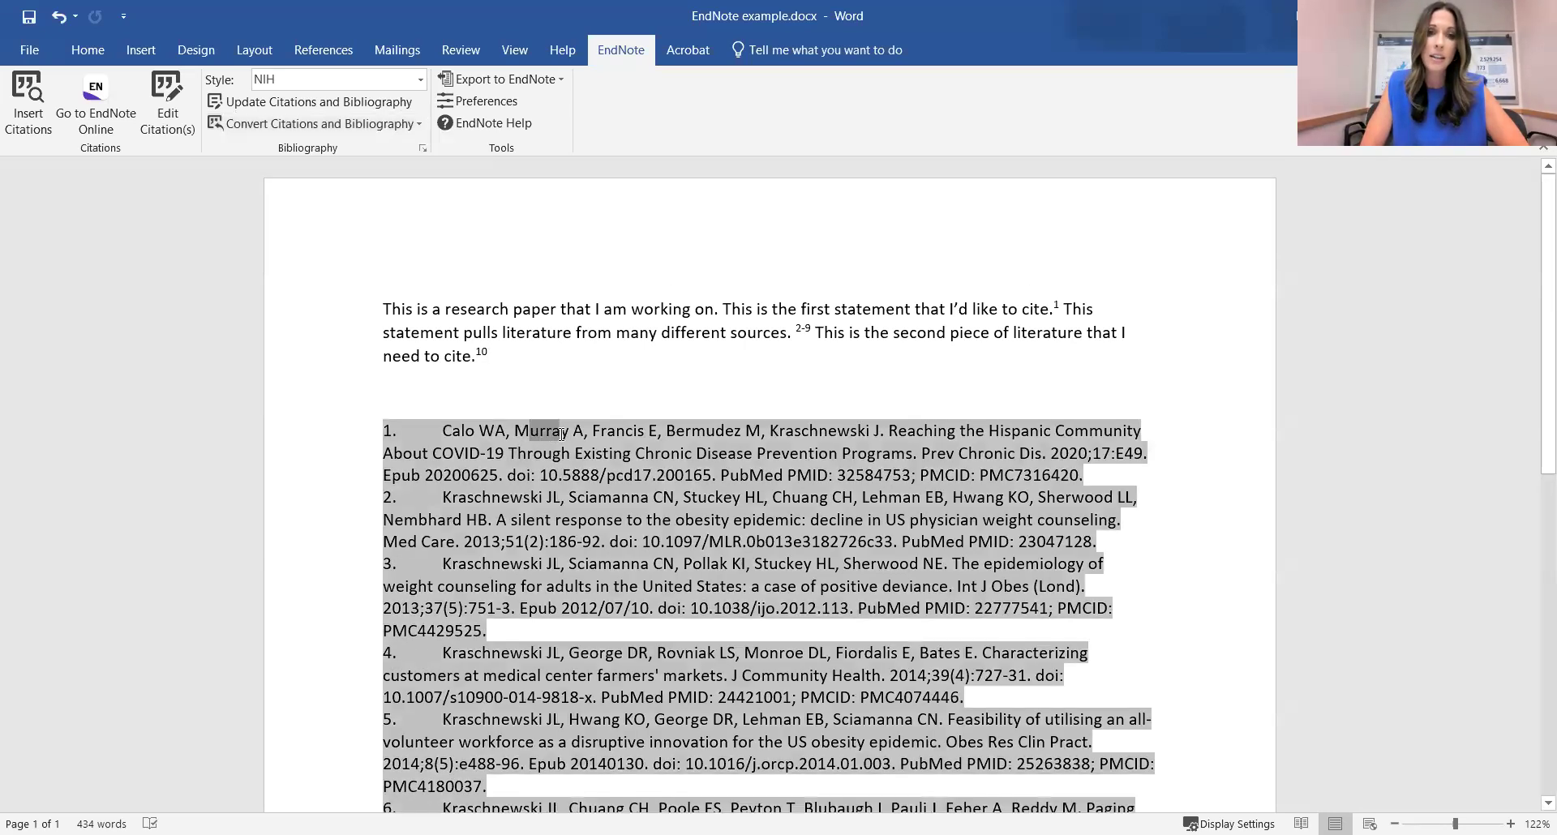
left_click(523, 542)
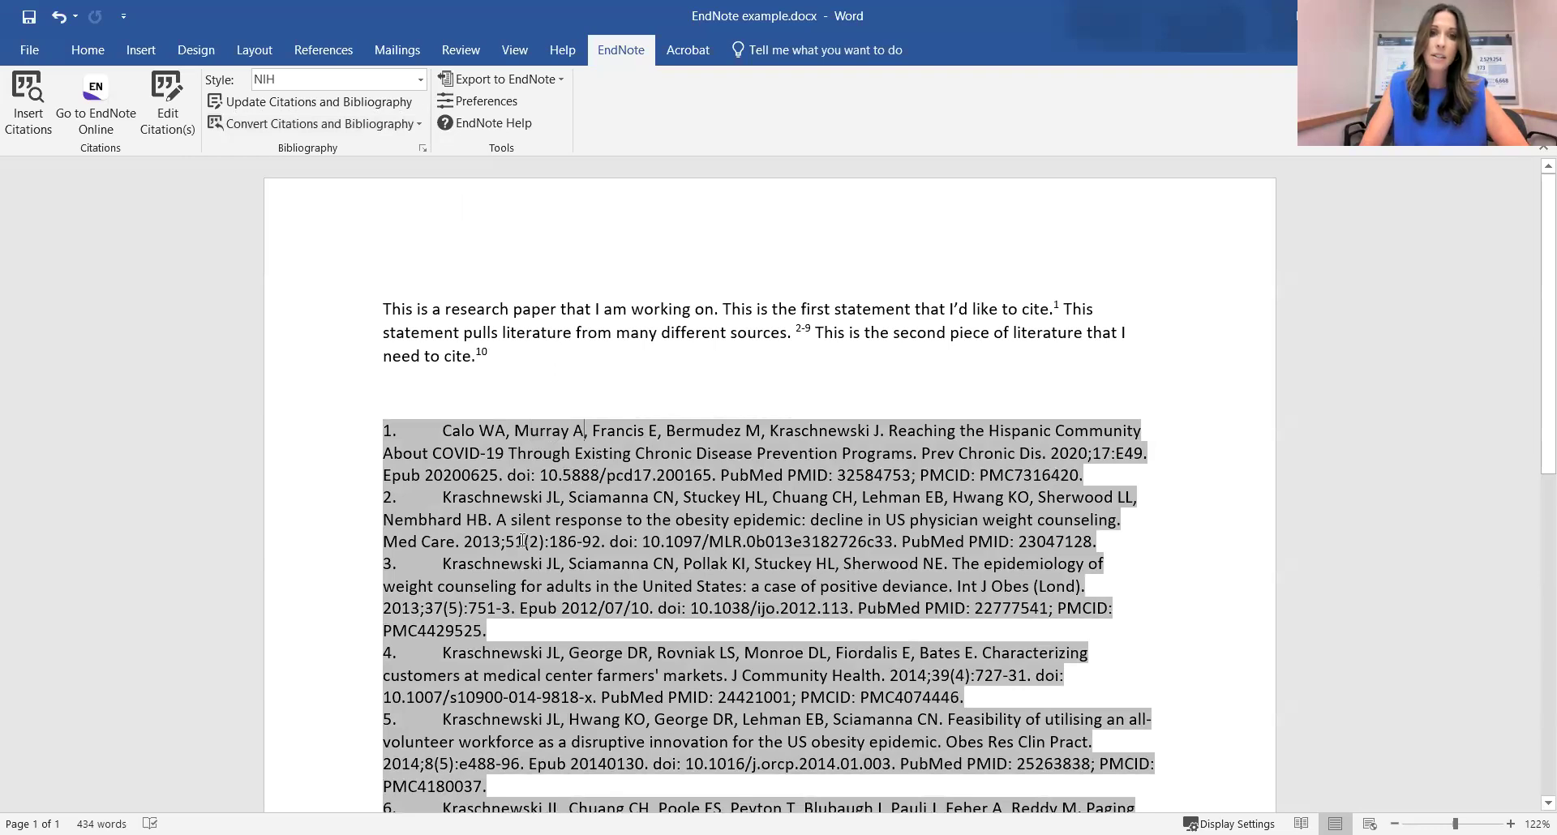
left_click_drag(443, 431, 585, 430)
left_click(584, 430)
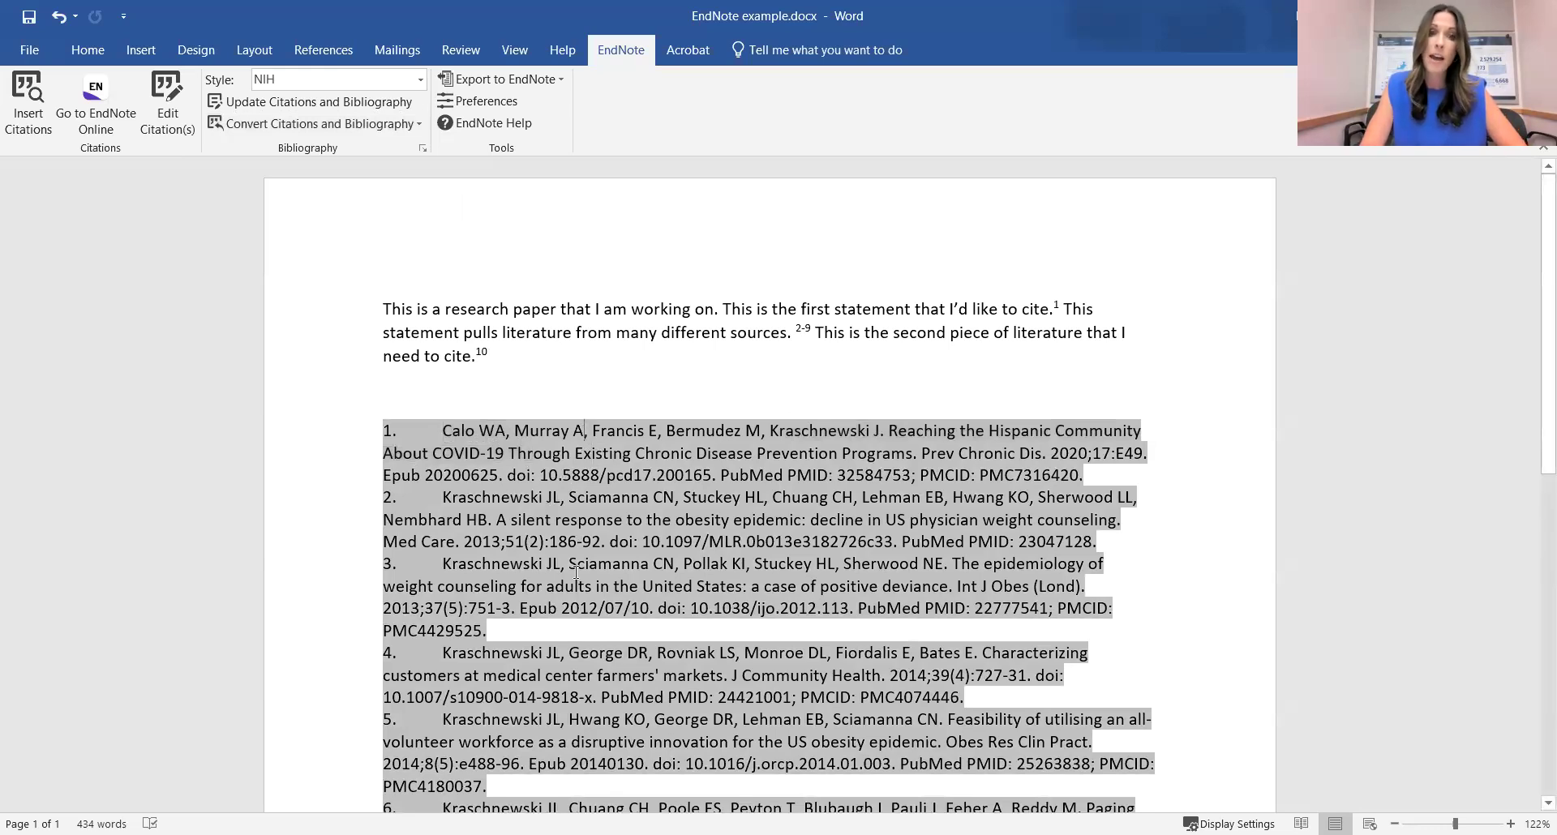
key("BackSpace")
type("F")
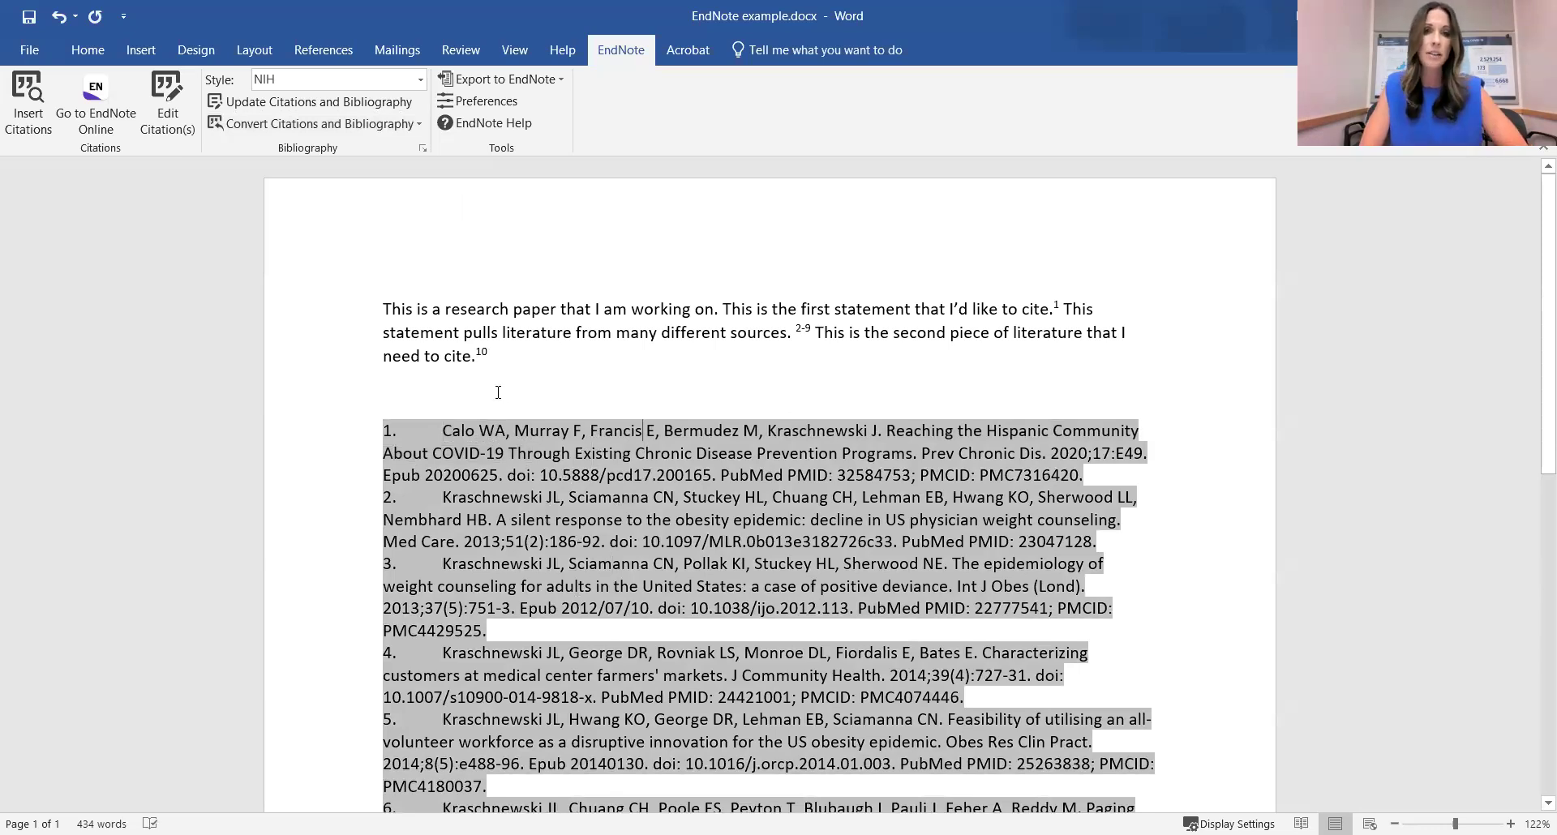
Apply the APA 5th style for author-year citations and an alphabetical reference list.
left_click(531, 399)
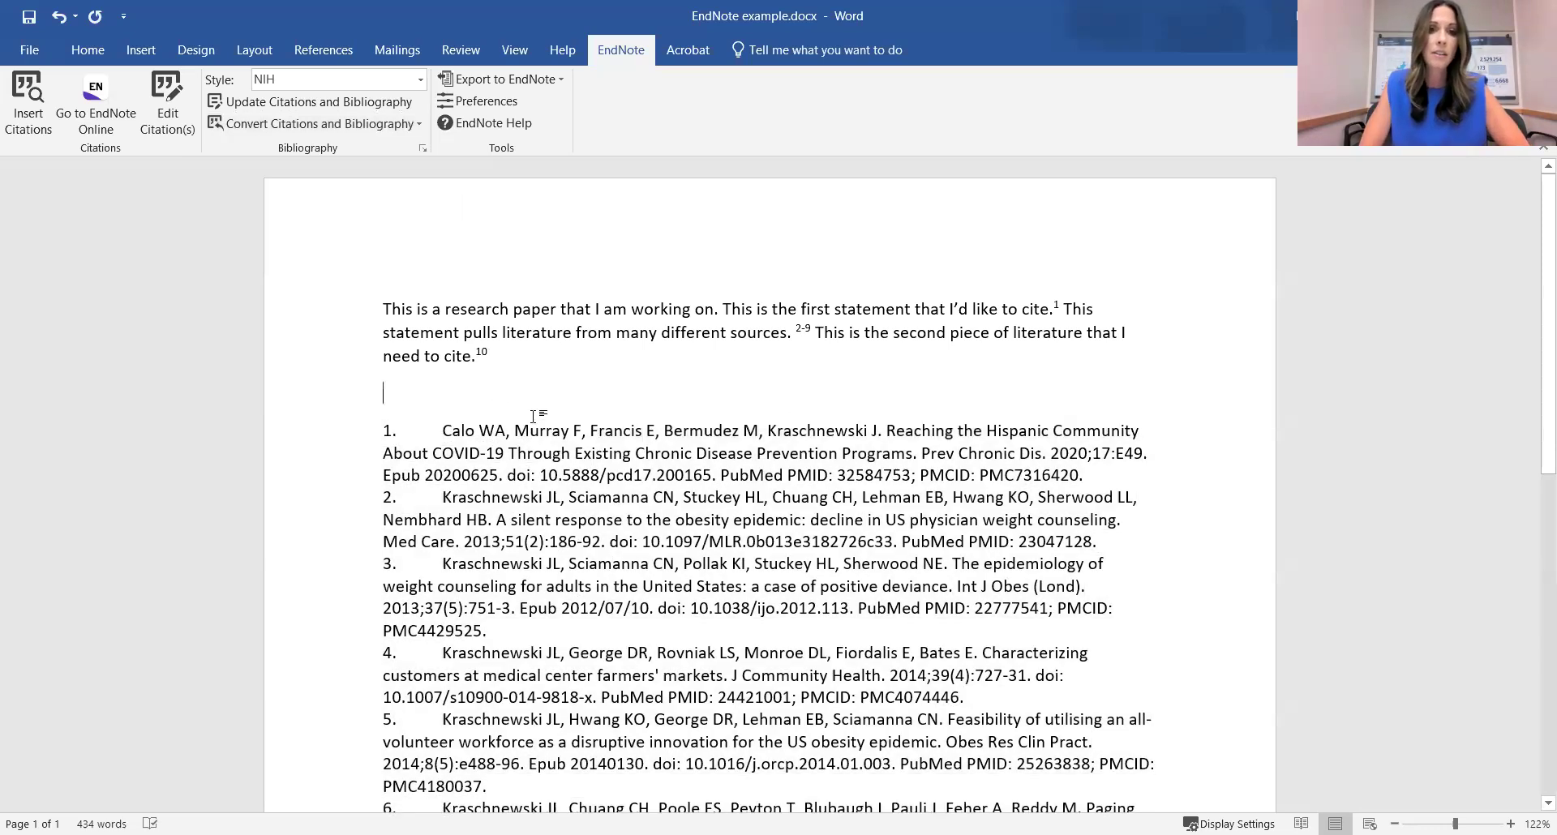
left_click(344, 80)
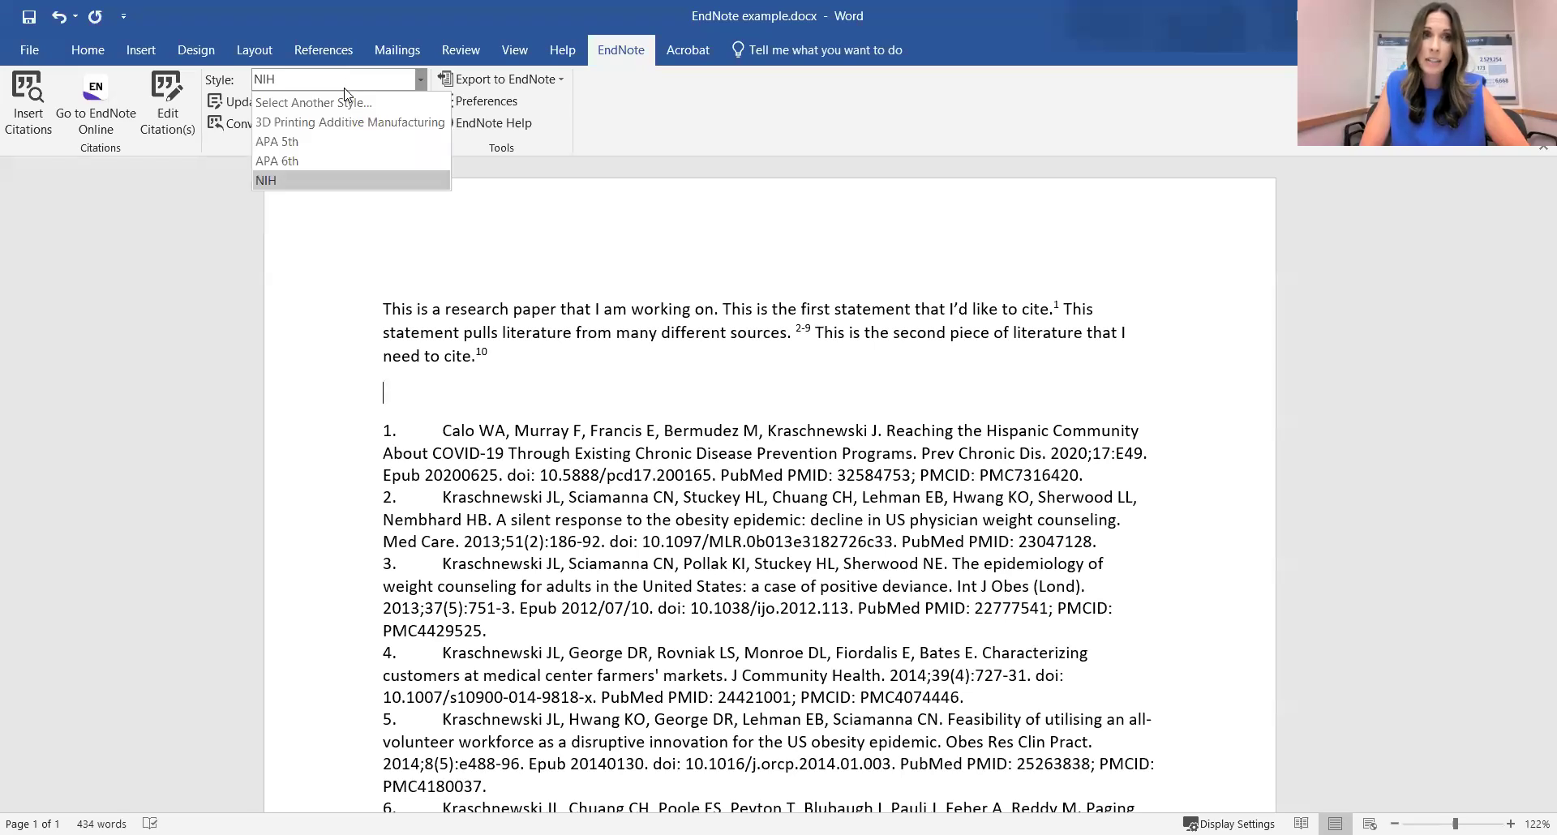
left_click(344, 142)
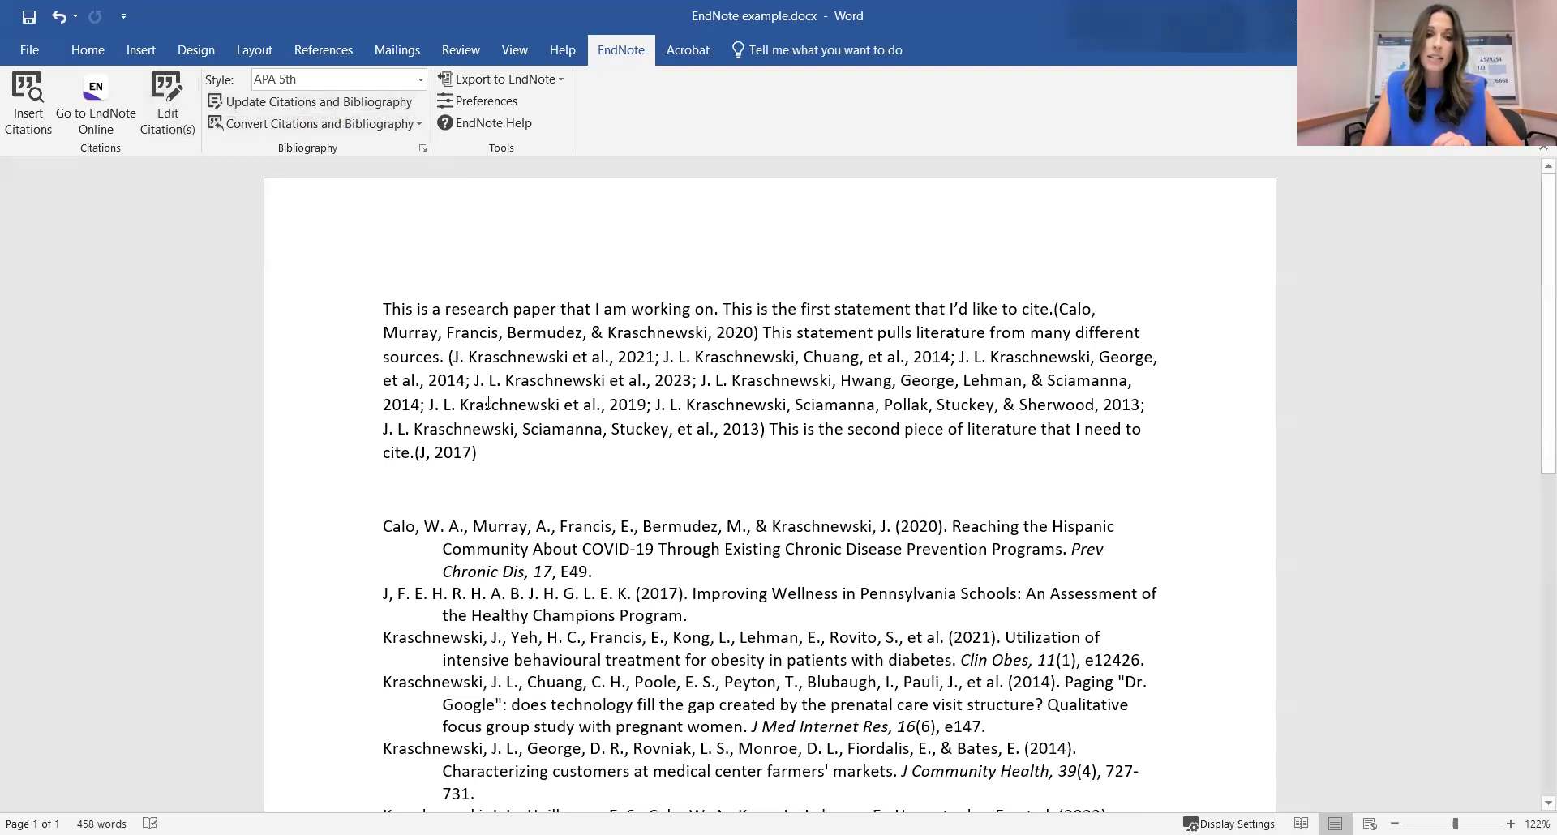
left_click(152, 119)
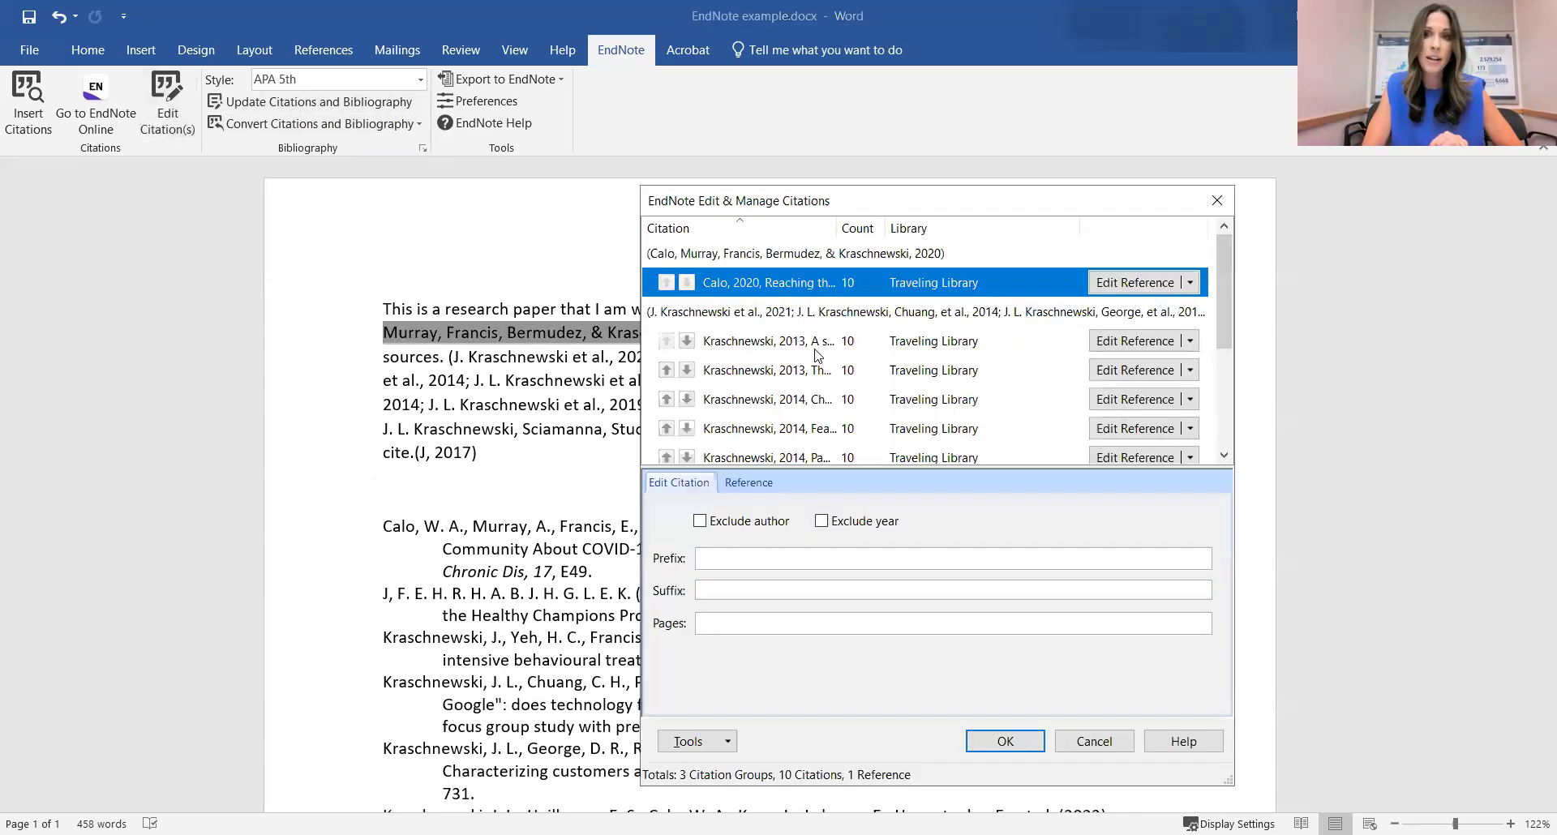
scroll(908, 349, "down", 1)
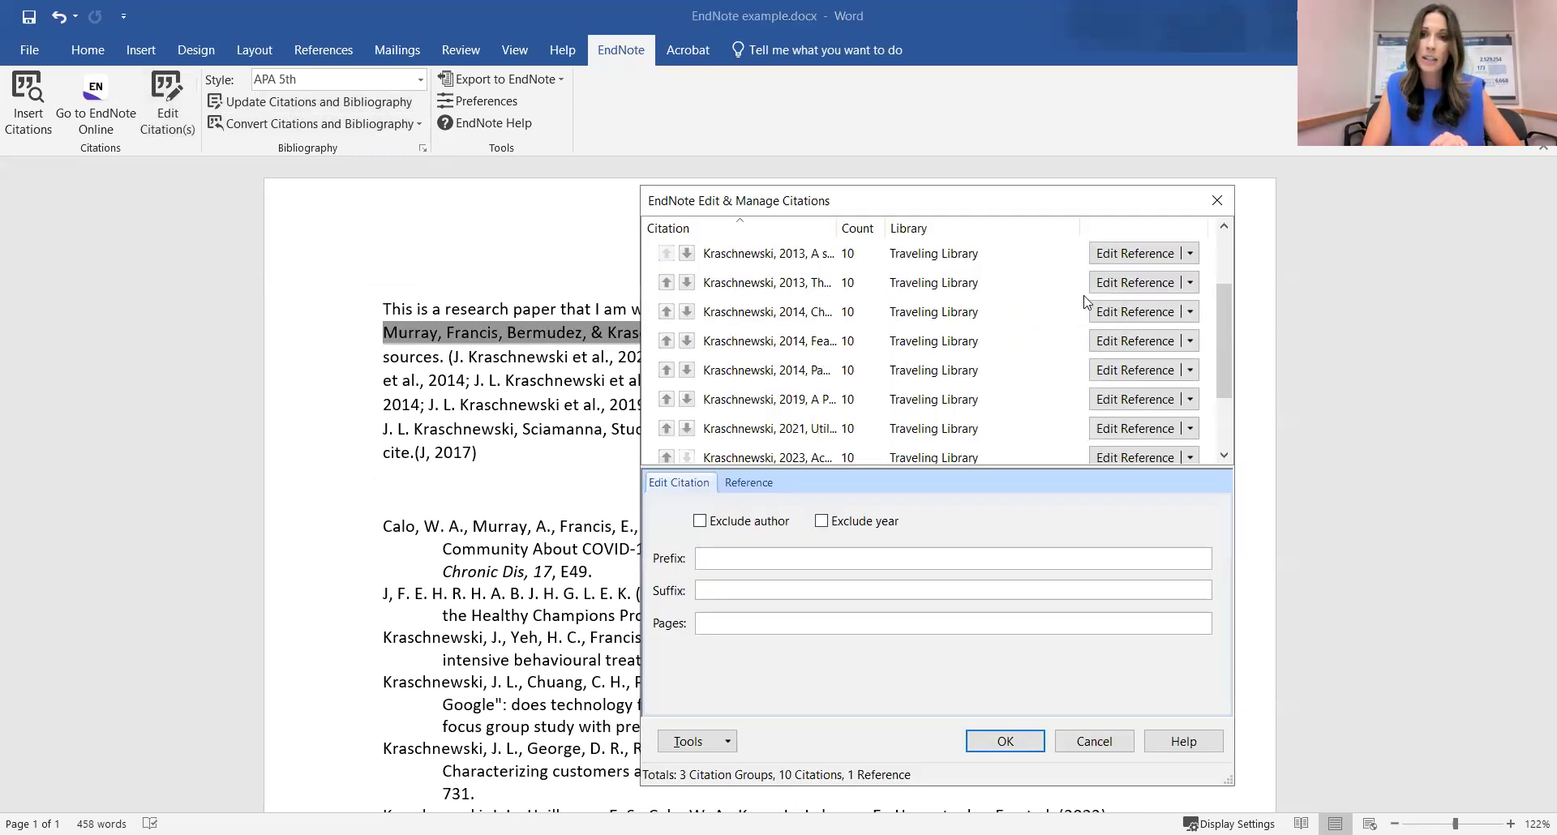
left_click(1190, 255)
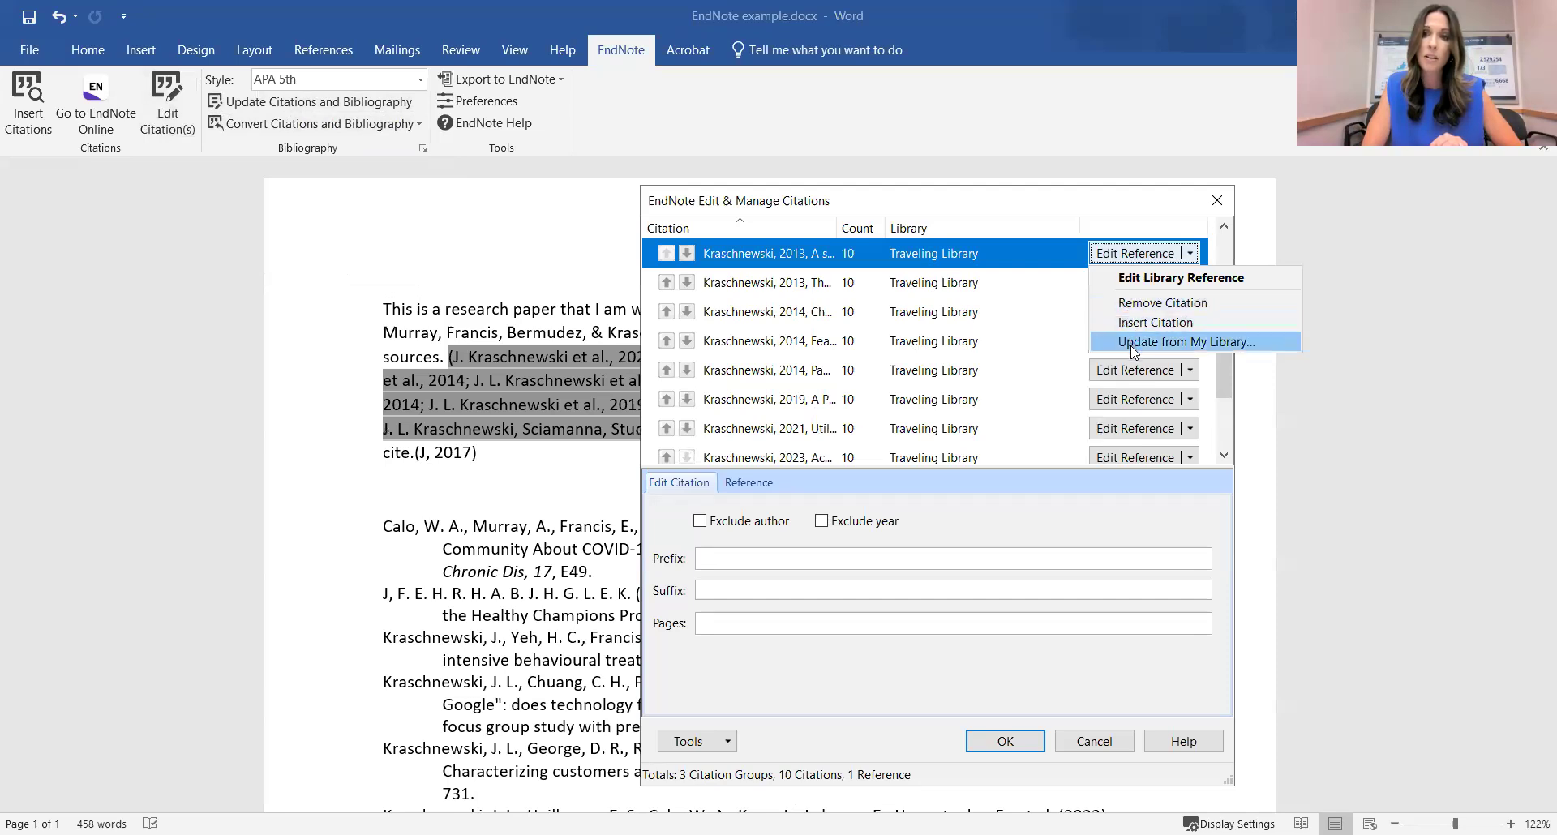
left_click(1098, 229)
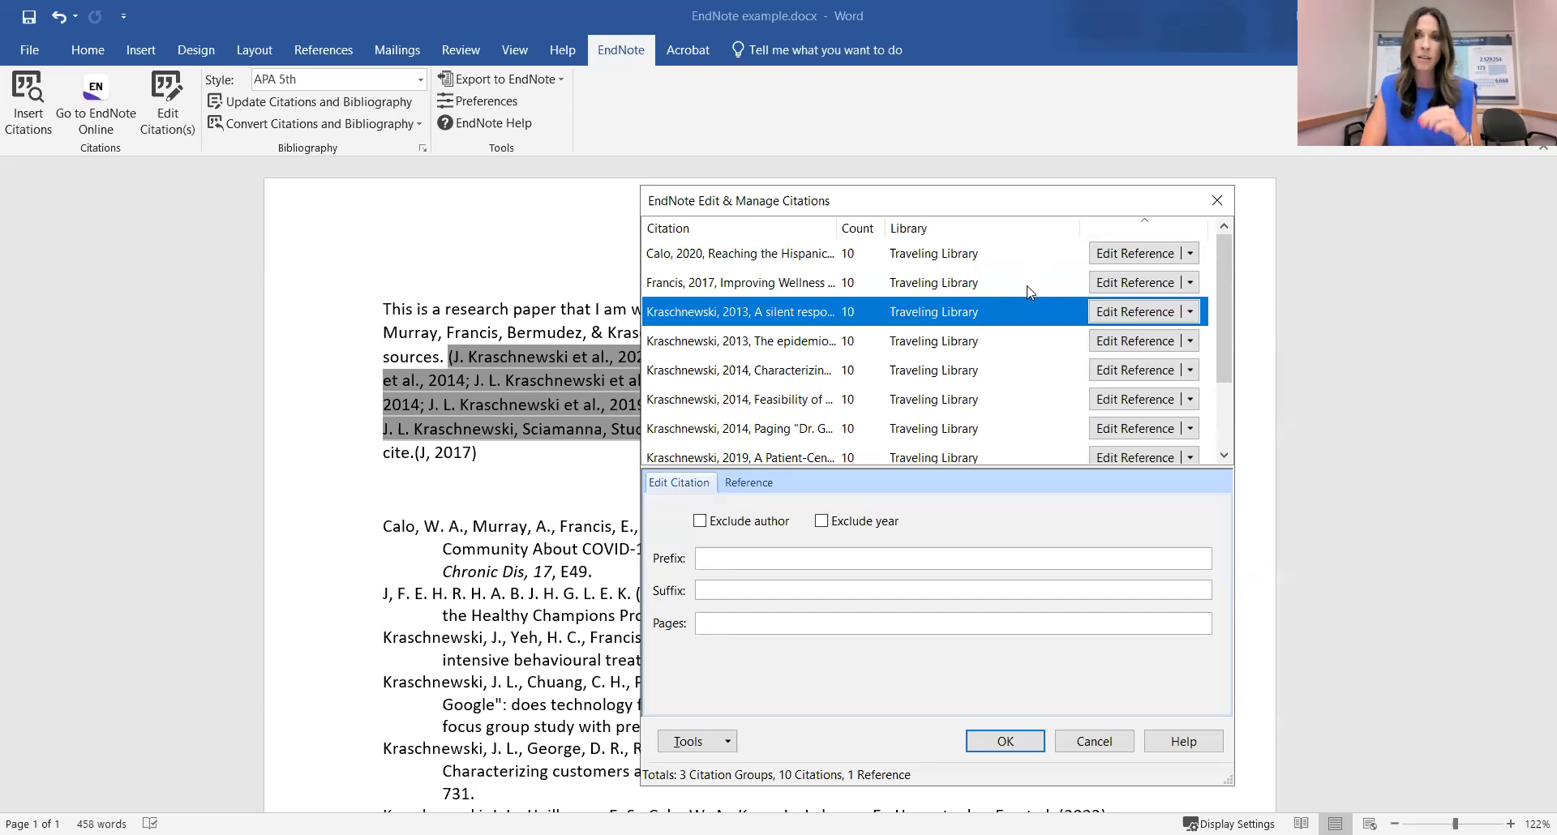
left_click(1191, 255)
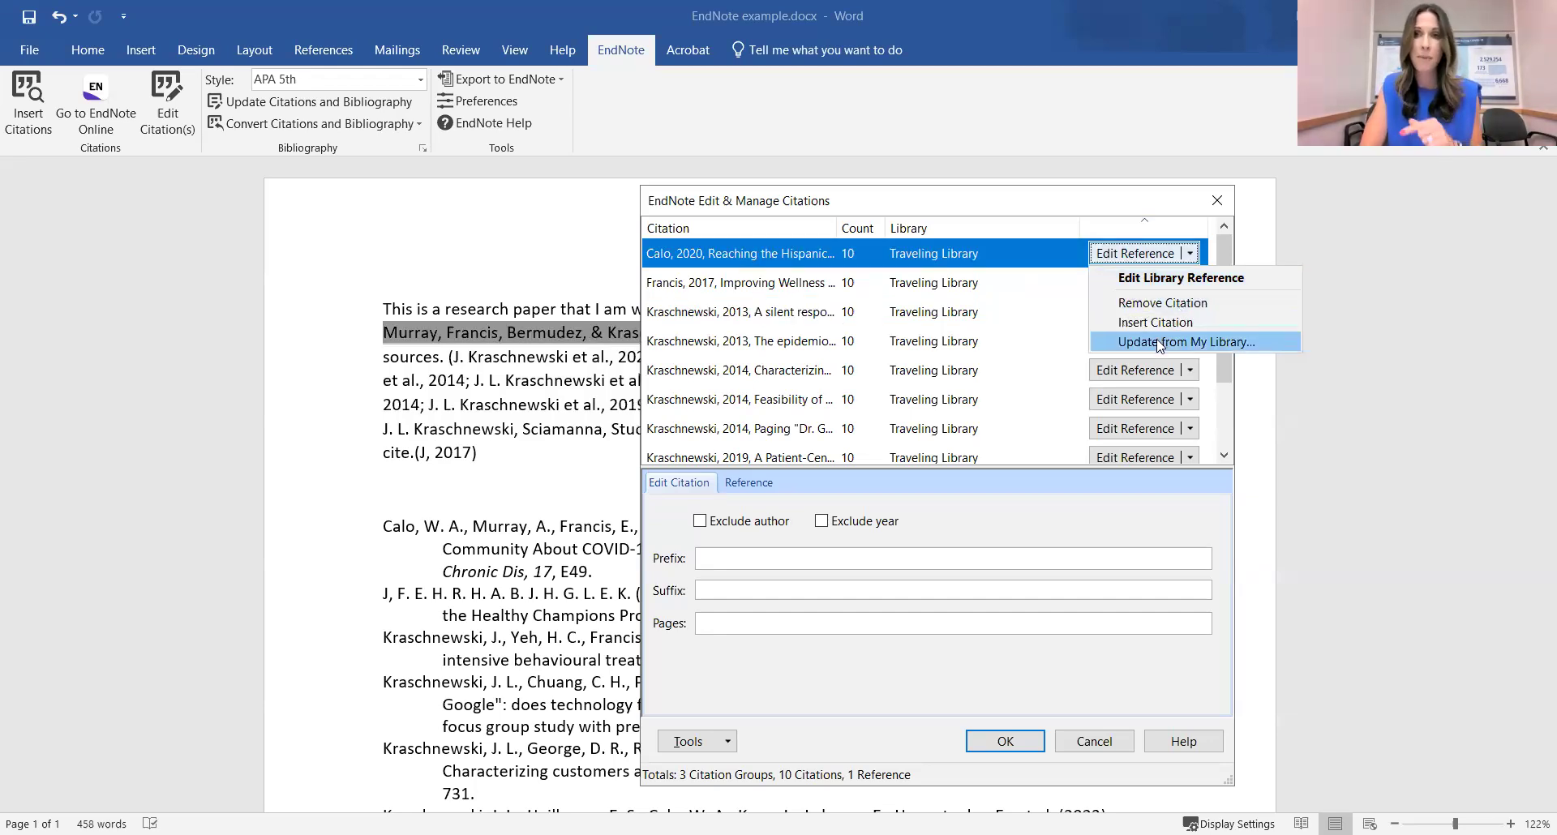
left_click(1053, 203)
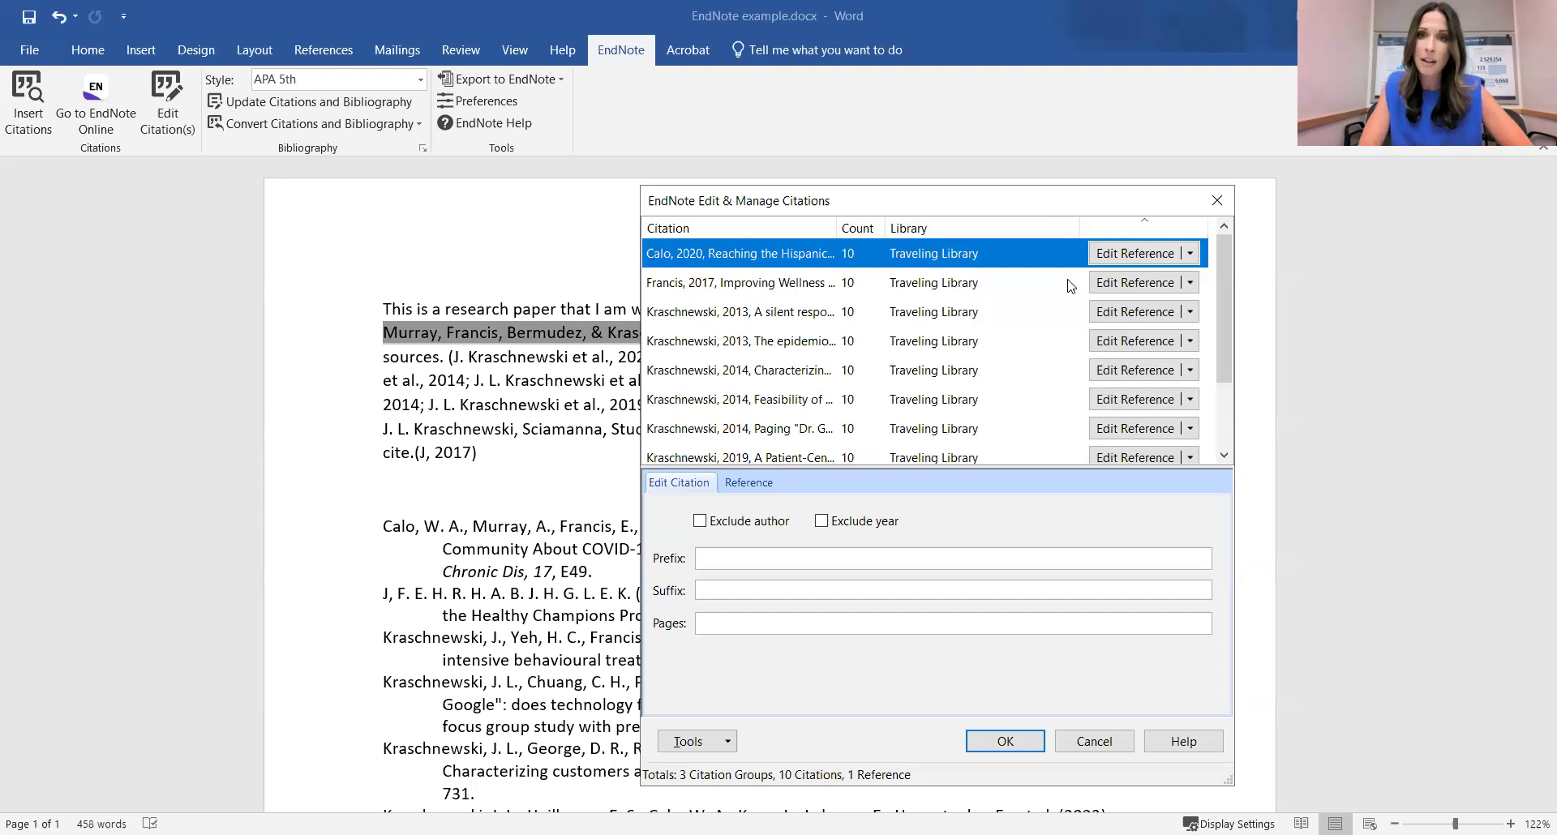
left_click(1223, 201)
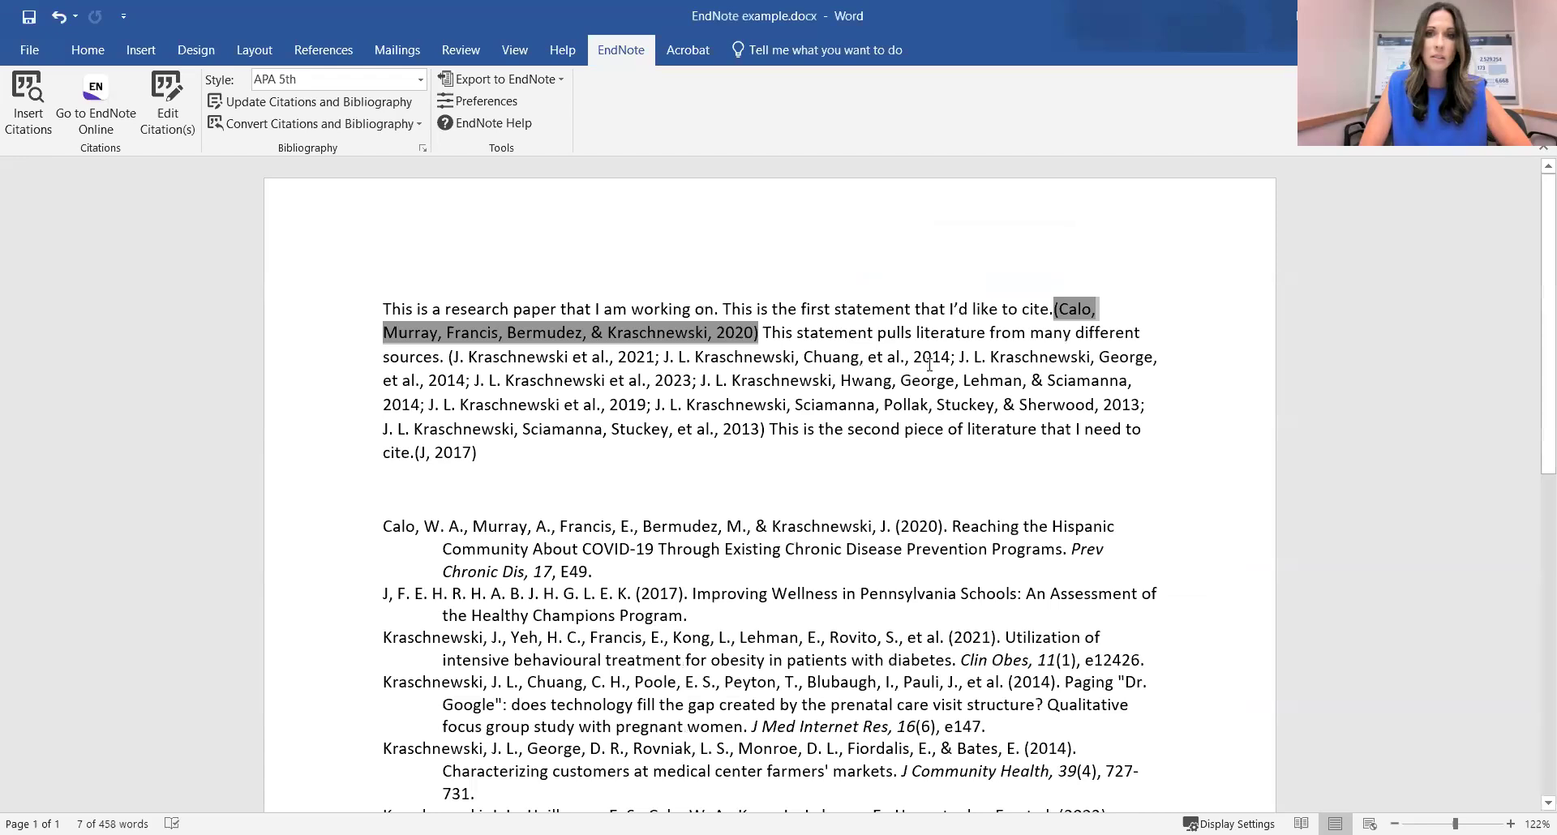
Choose NIH as the EndNote style to restore numbered citations 1, 2-9 and 10.
left_click(420, 79)
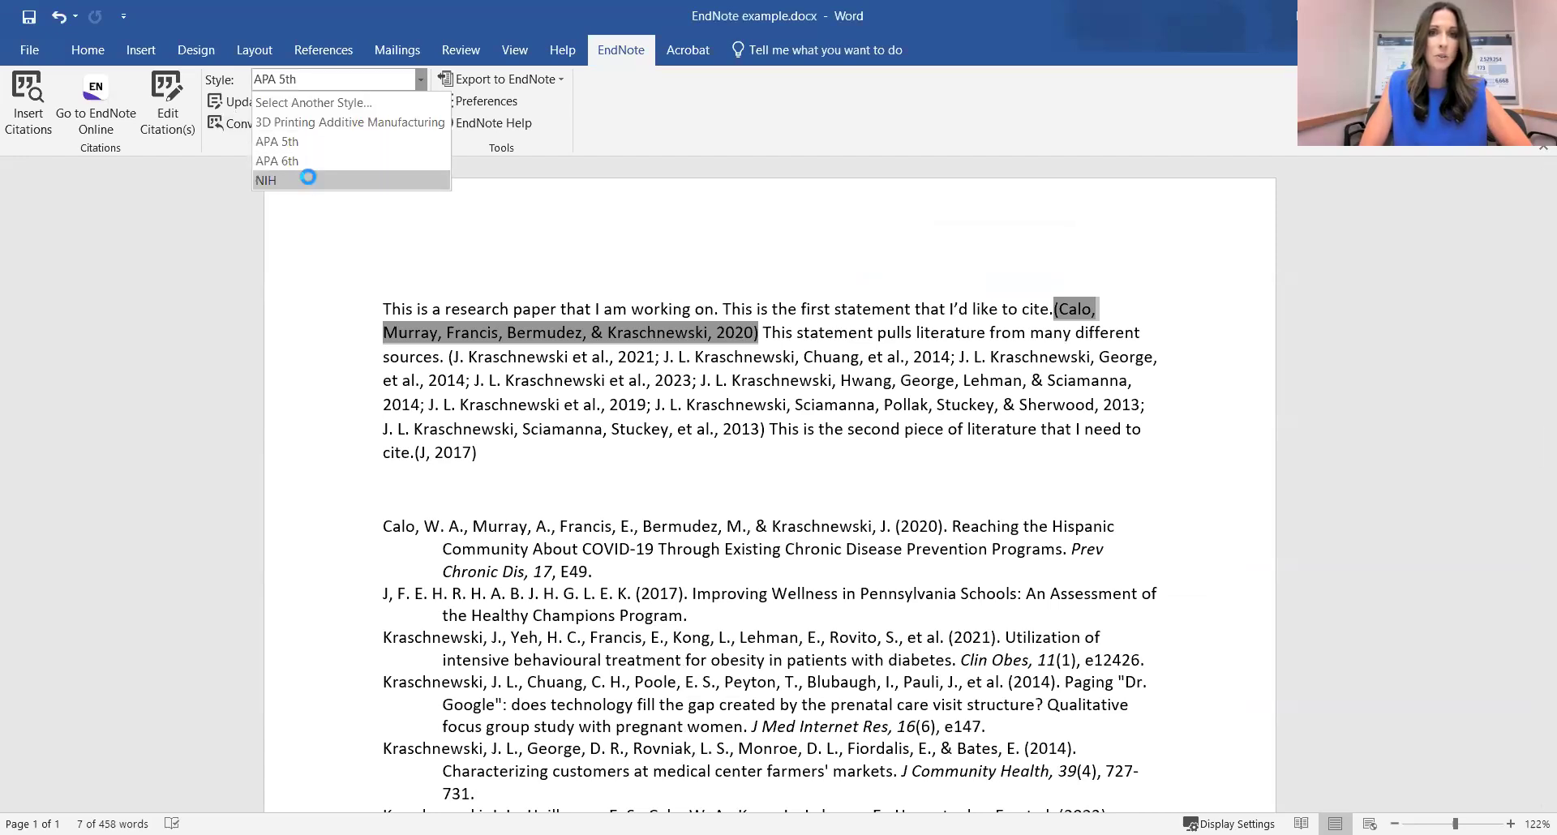
left_click(308, 177)
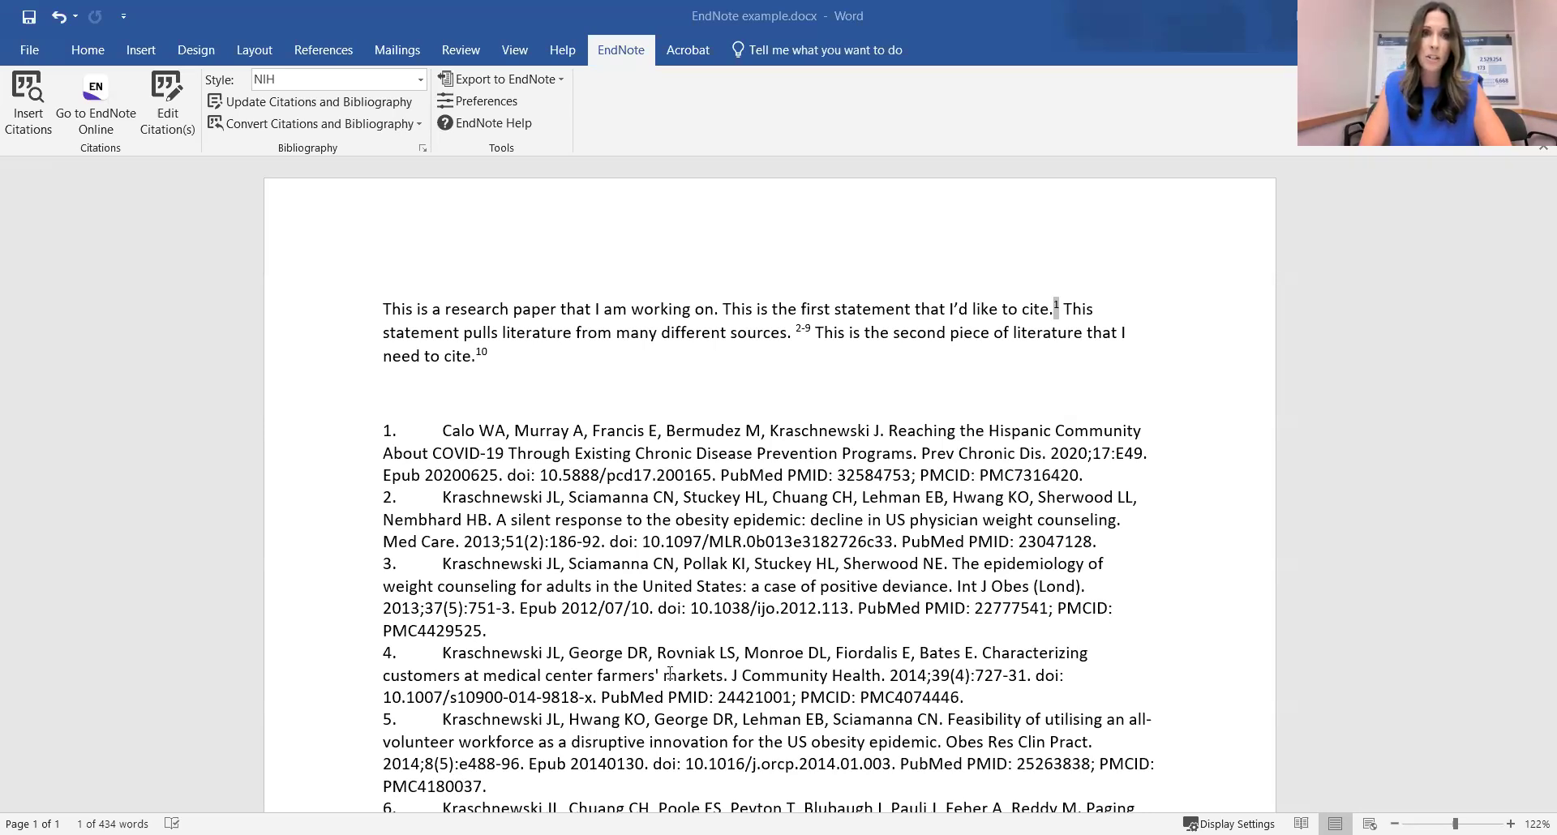
left_click(406, 129)
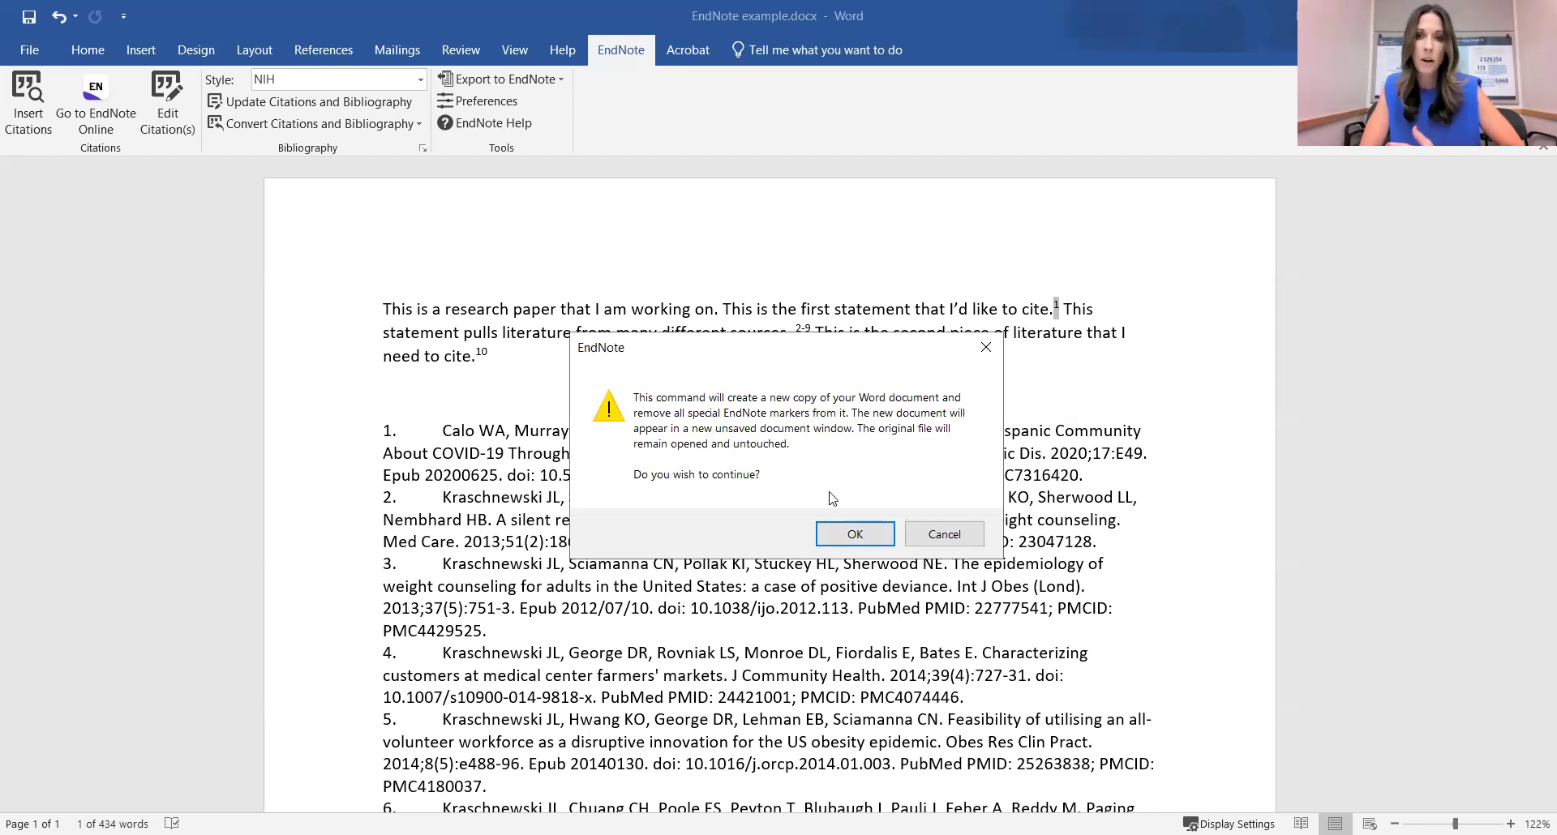
left_click(845, 536)
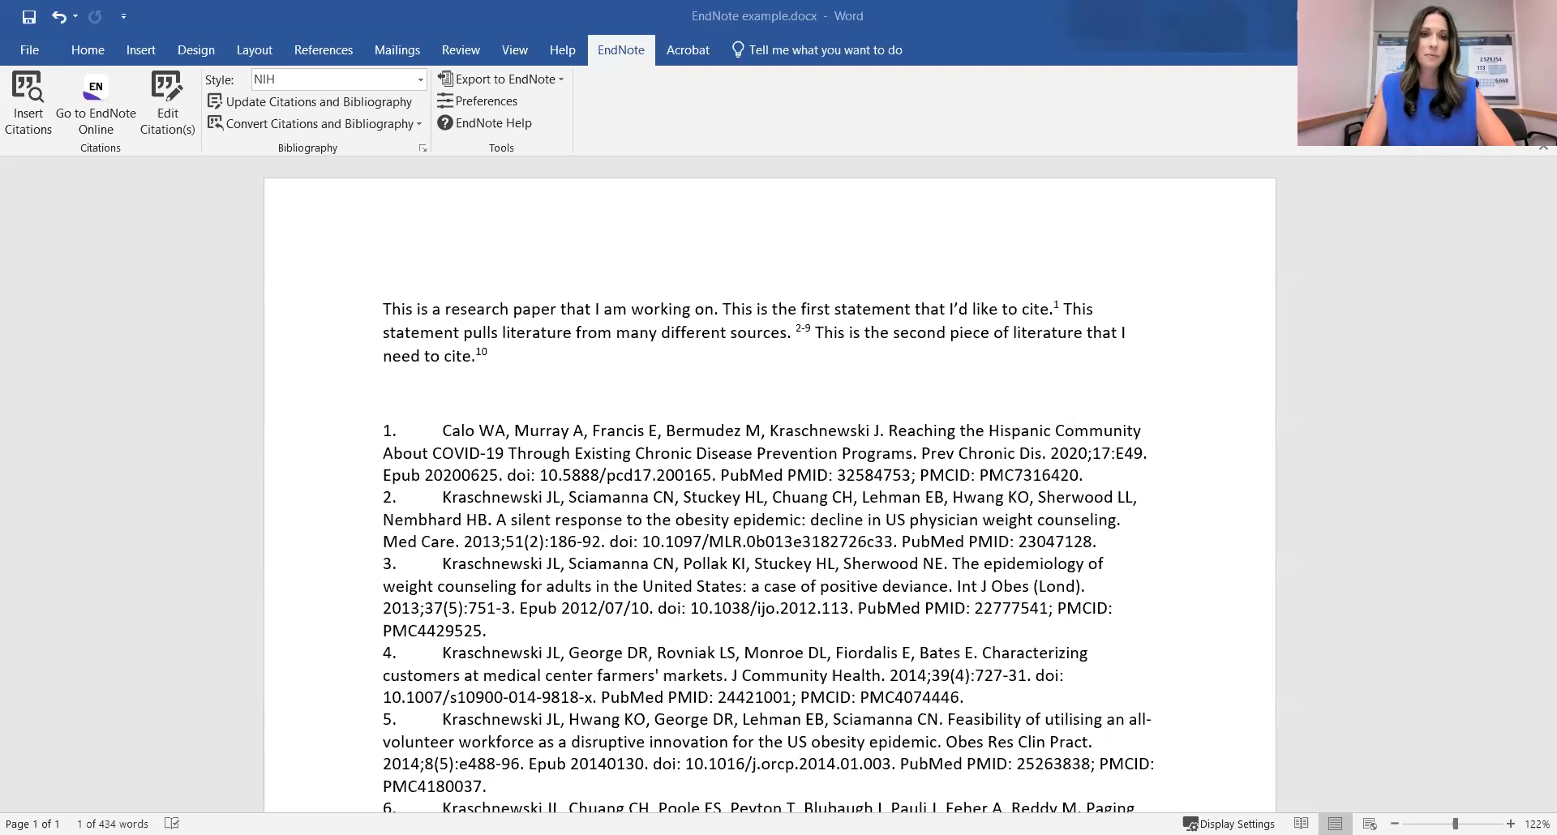
left_click(1055, 309)
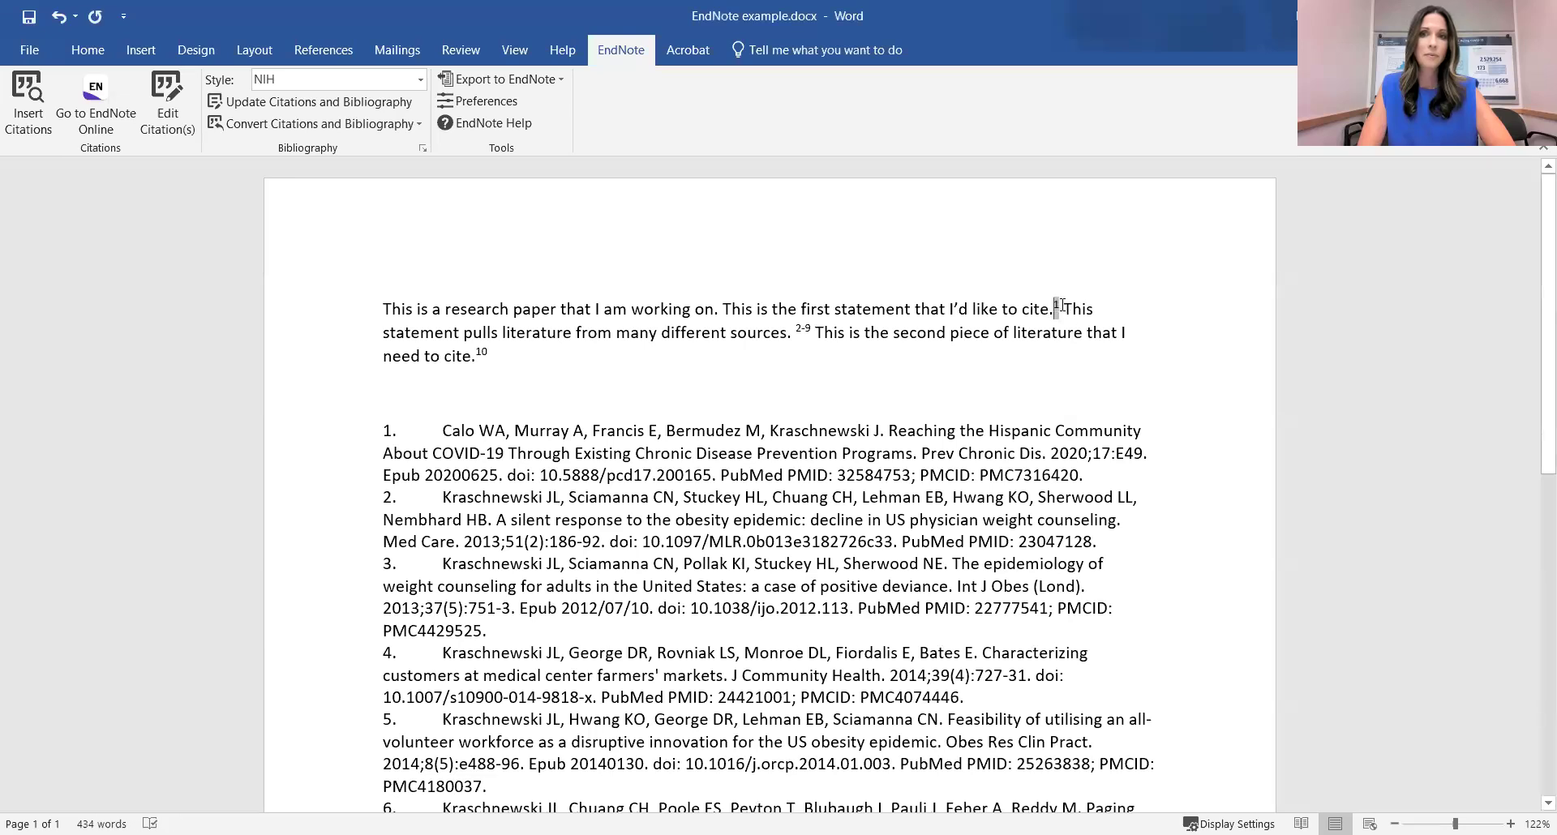
double_click(1055, 308)
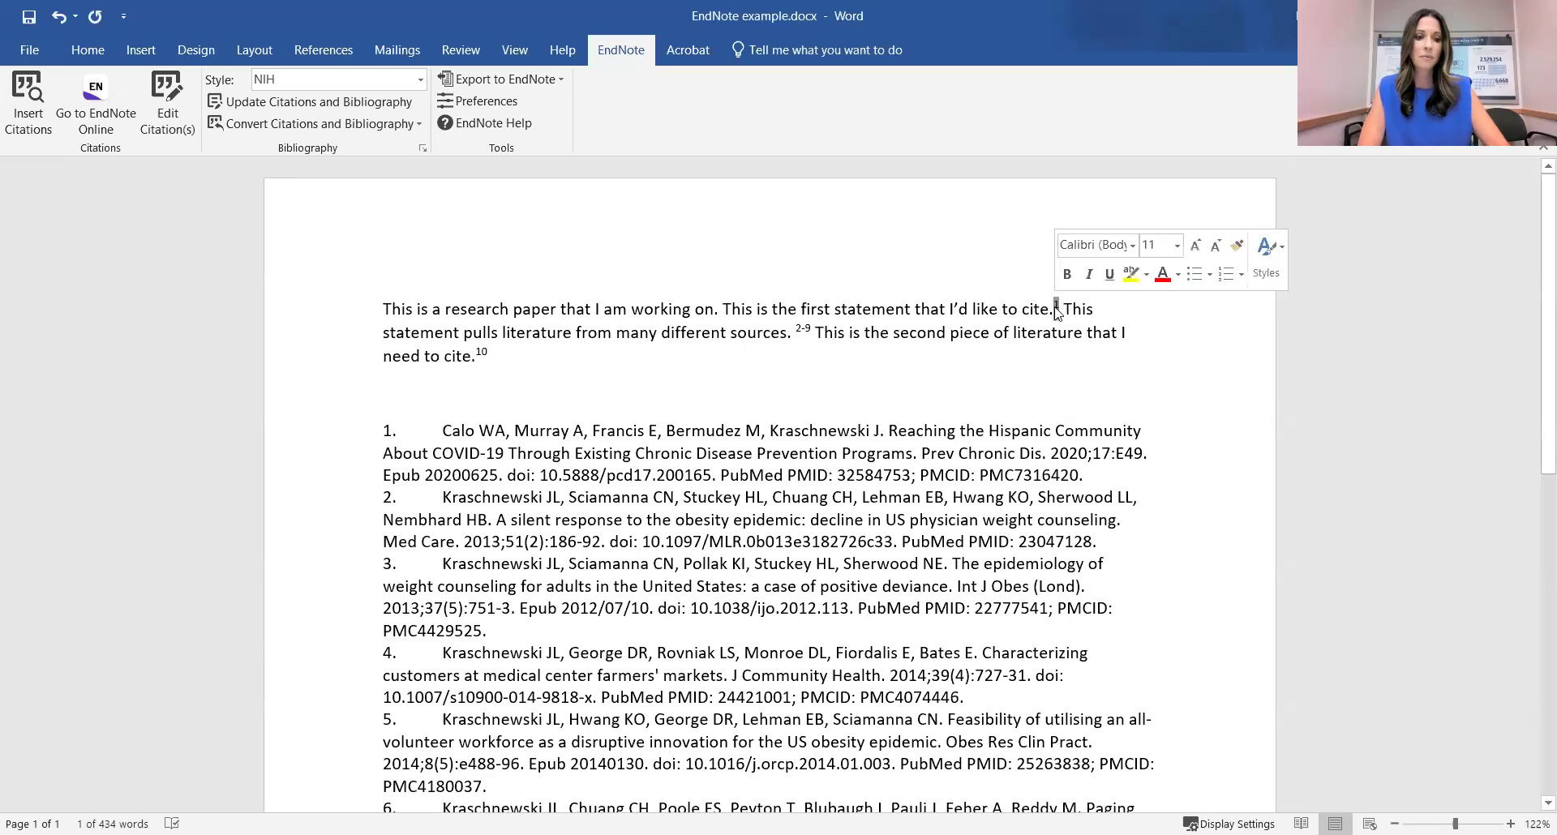
left_click_drag(1055, 308, 1047, 313)
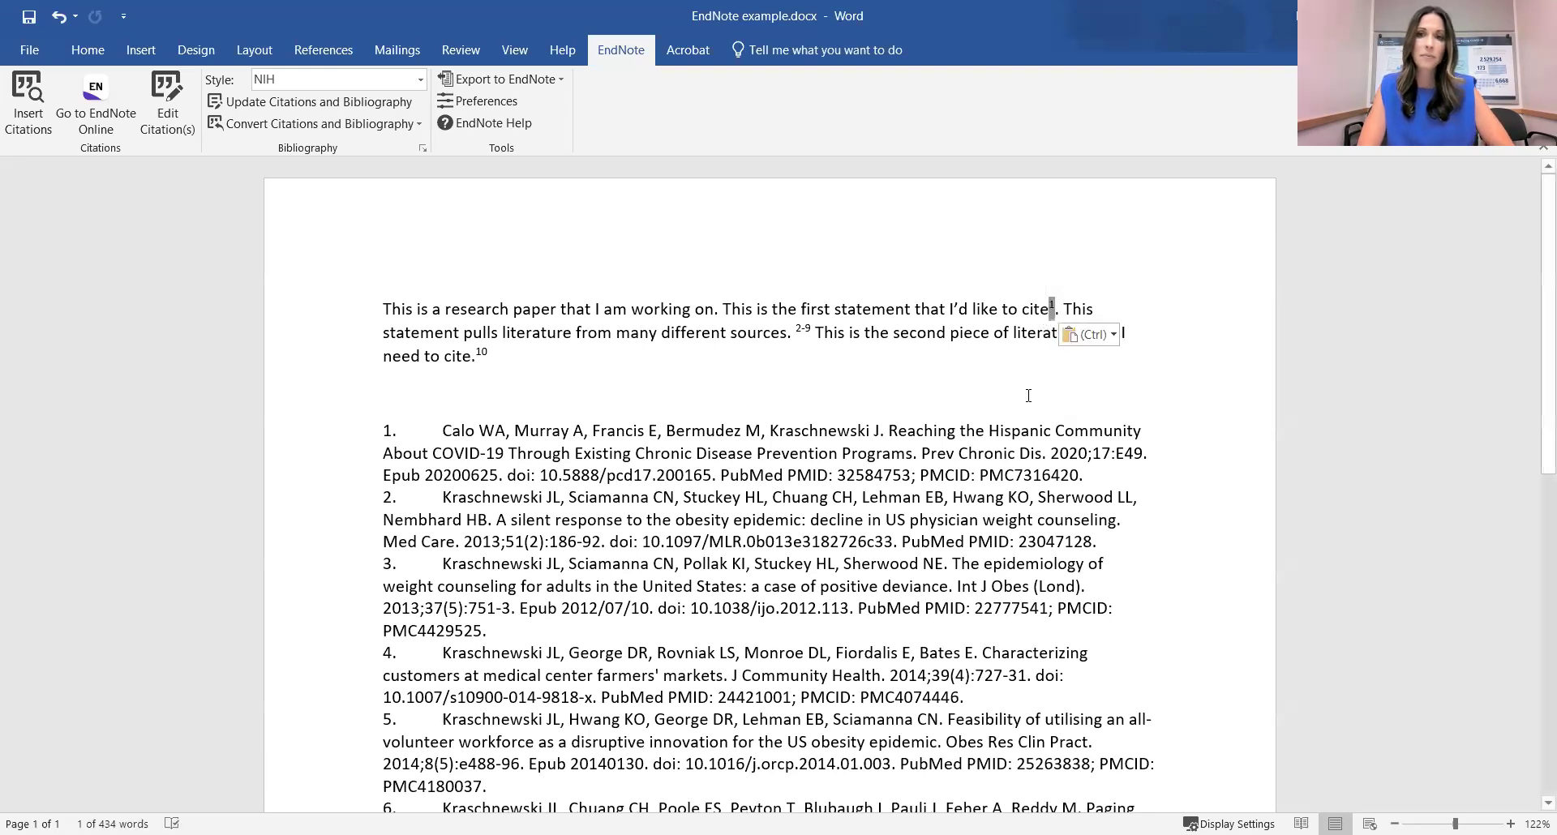
left_click(1028, 395)
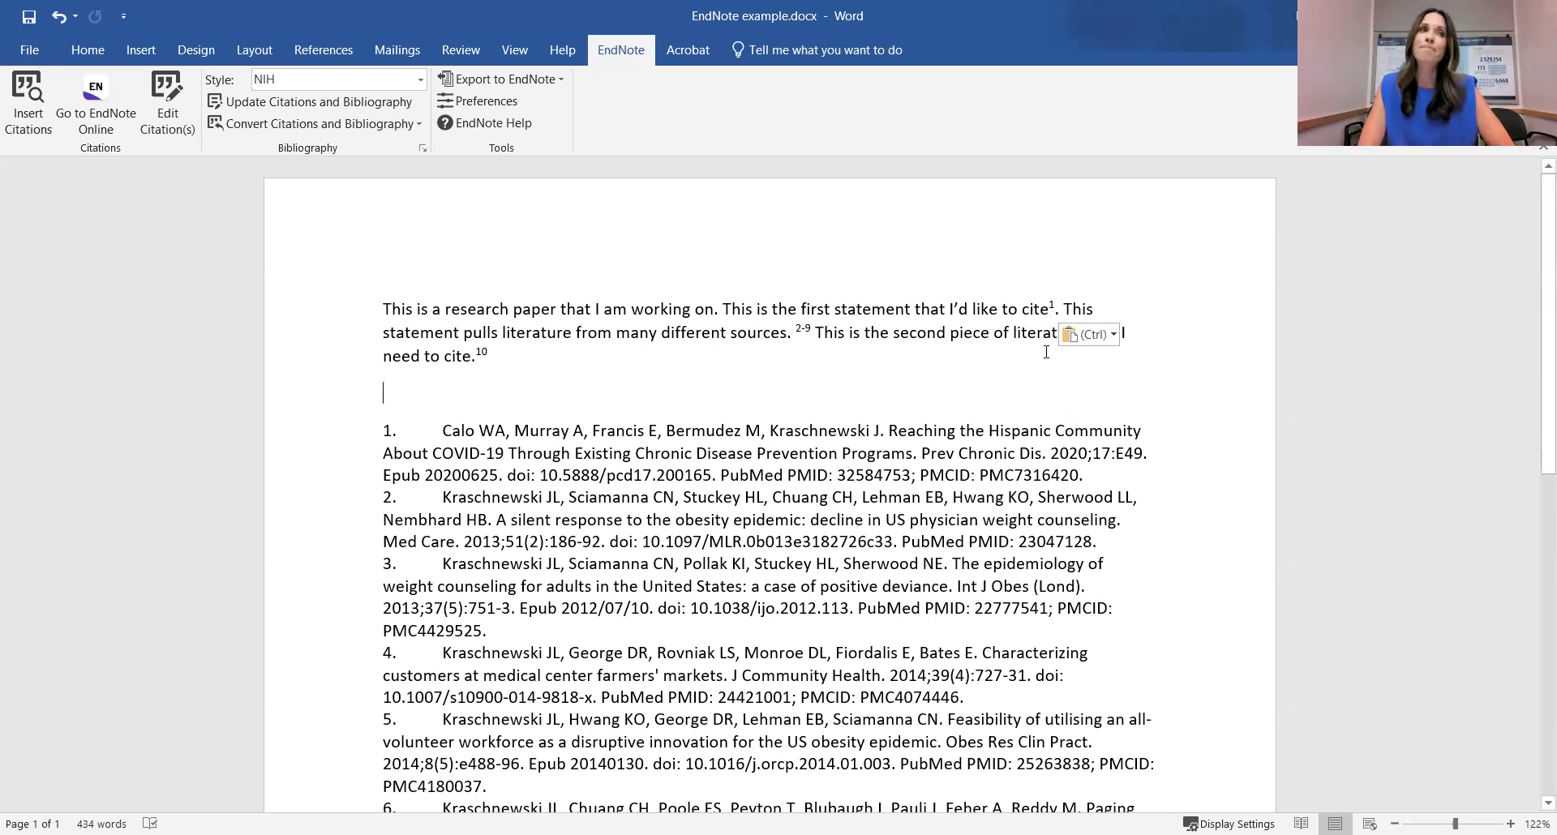
double_click(1051, 309)
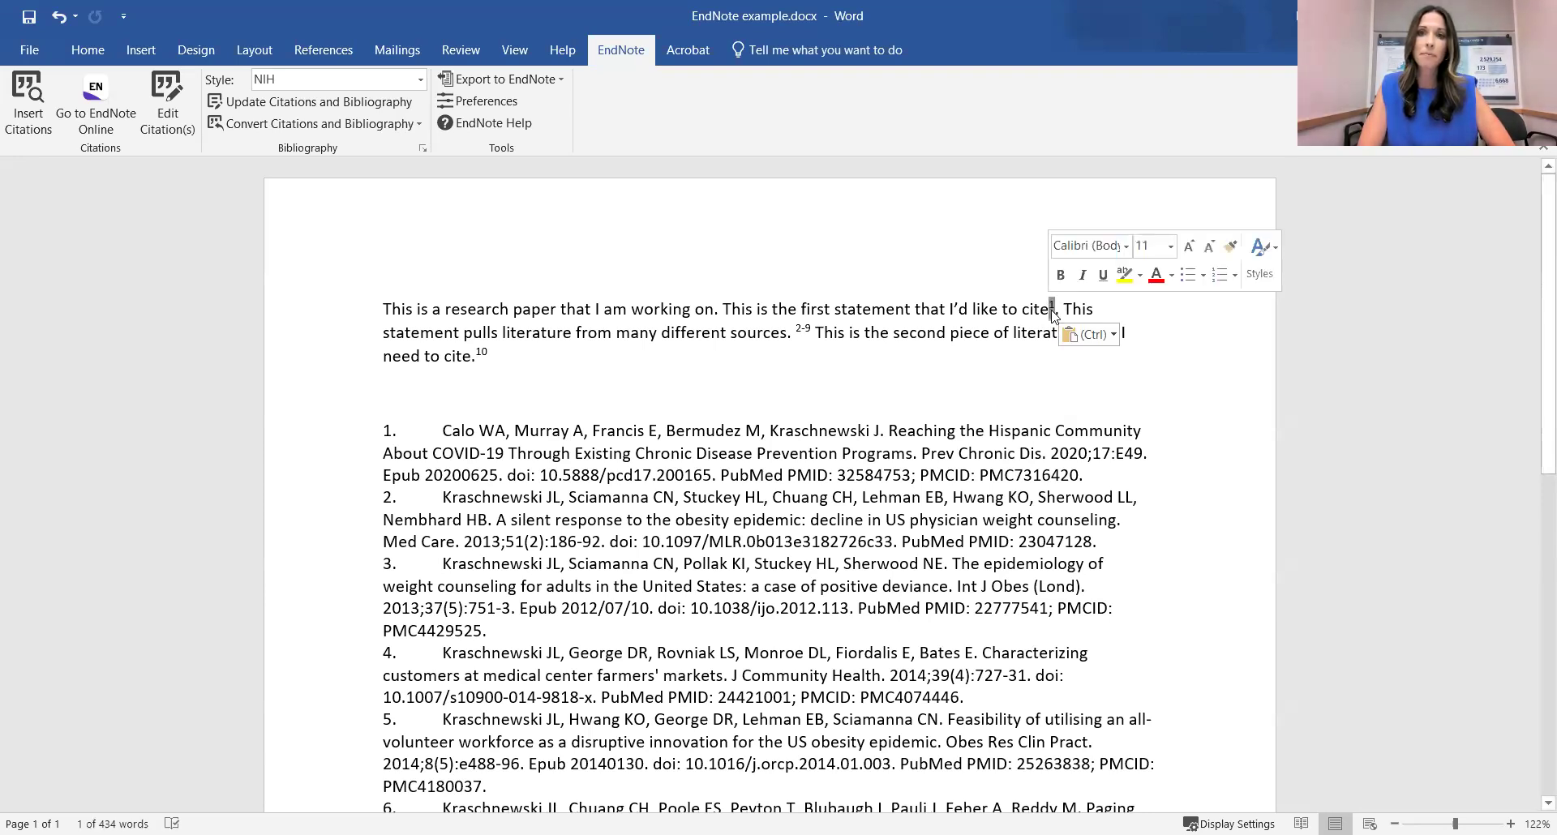
left_click_drag(1051, 309, 1060, 310)
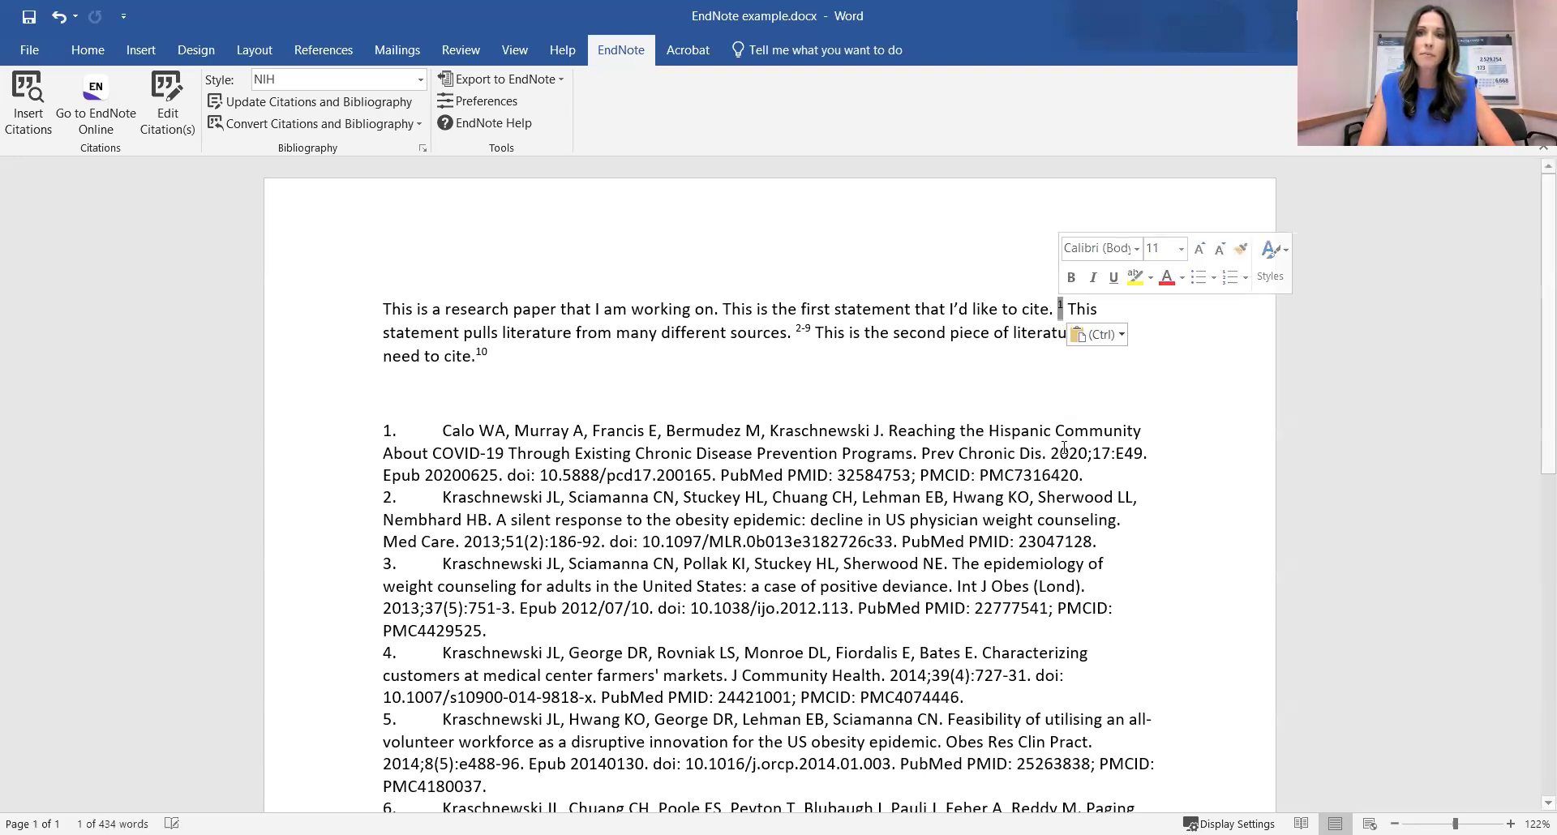
key("ctrl+z")
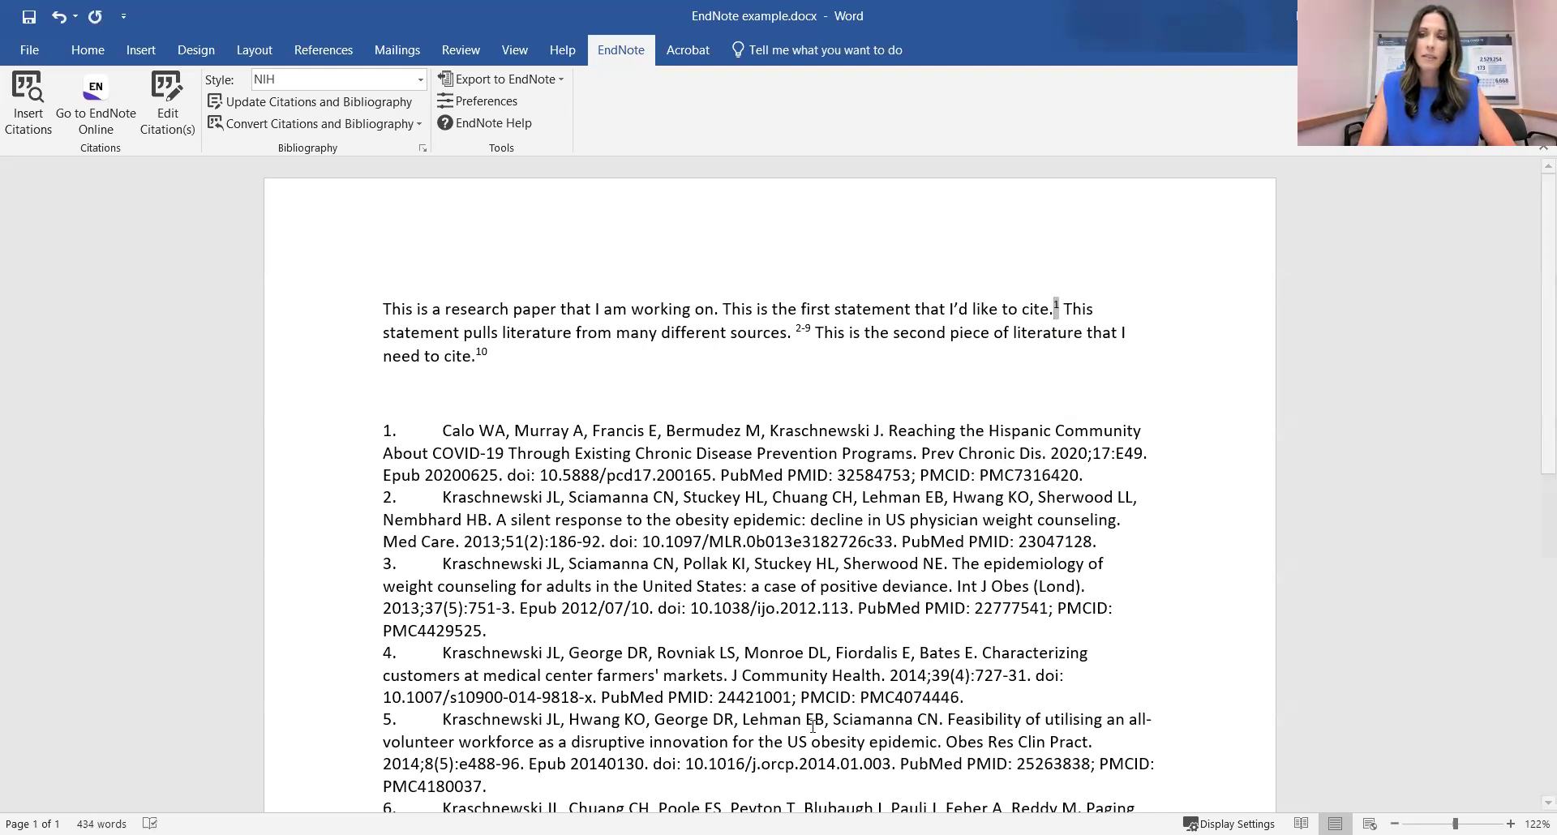